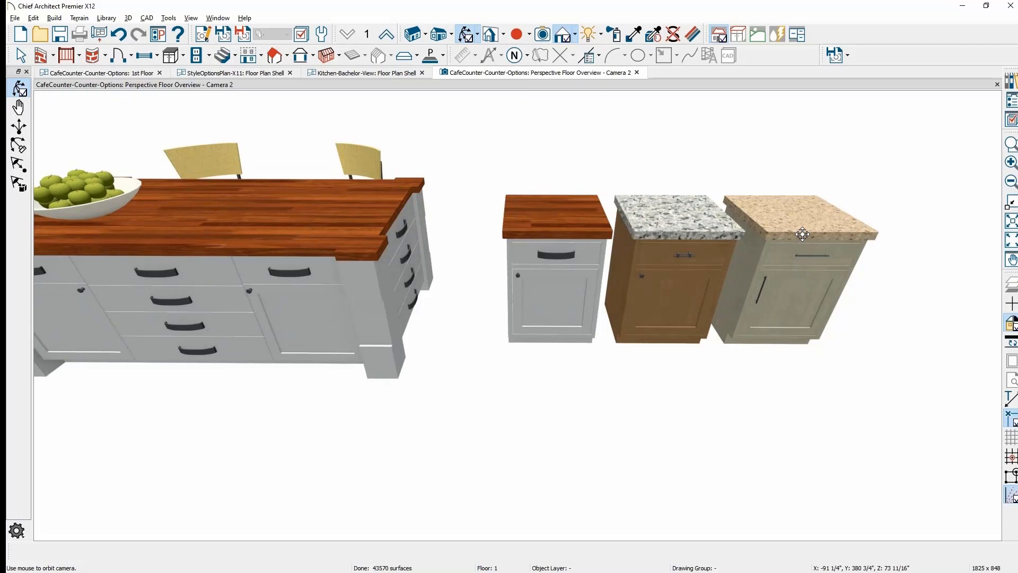
- Frame the cabinets and select the middle wood base cabinet with the granite countertop
{"action": "middle_click_drag", "start_coordinate": [644, 403], "coordinate": [720, 398]}
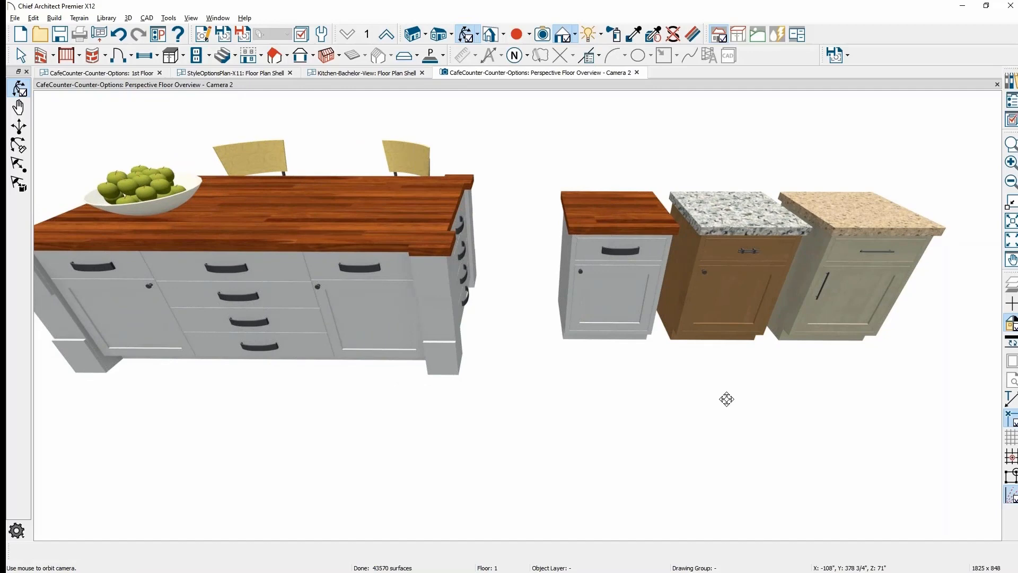
{"action": "key", "text": "space"}
{"action": "left_click", "coordinate": [732, 305]}
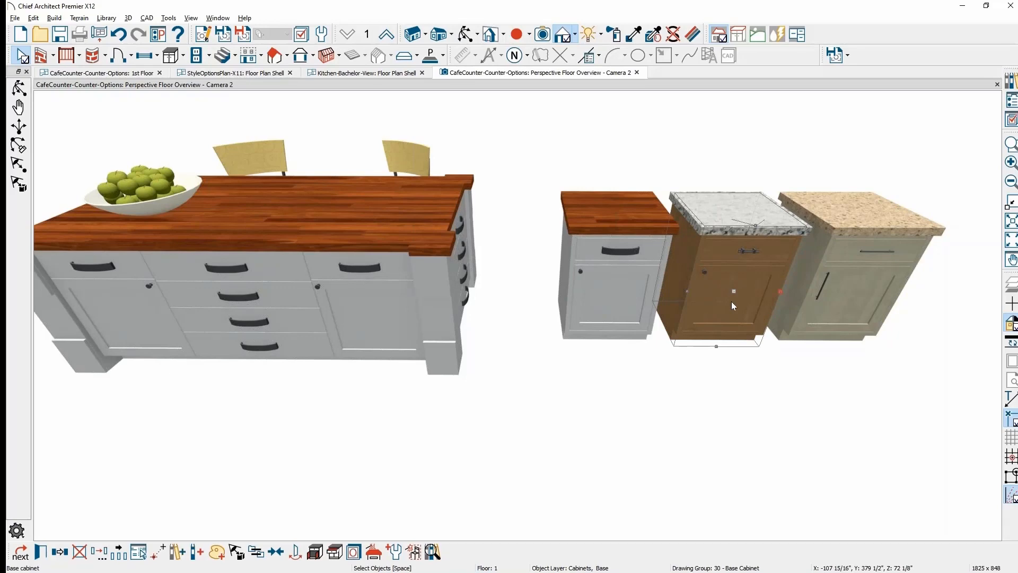
- Set As Default from the middle granite cabinet, then from the beige speckled-top cabinet
{"action": "left_click", "coordinate": [399, 554]}
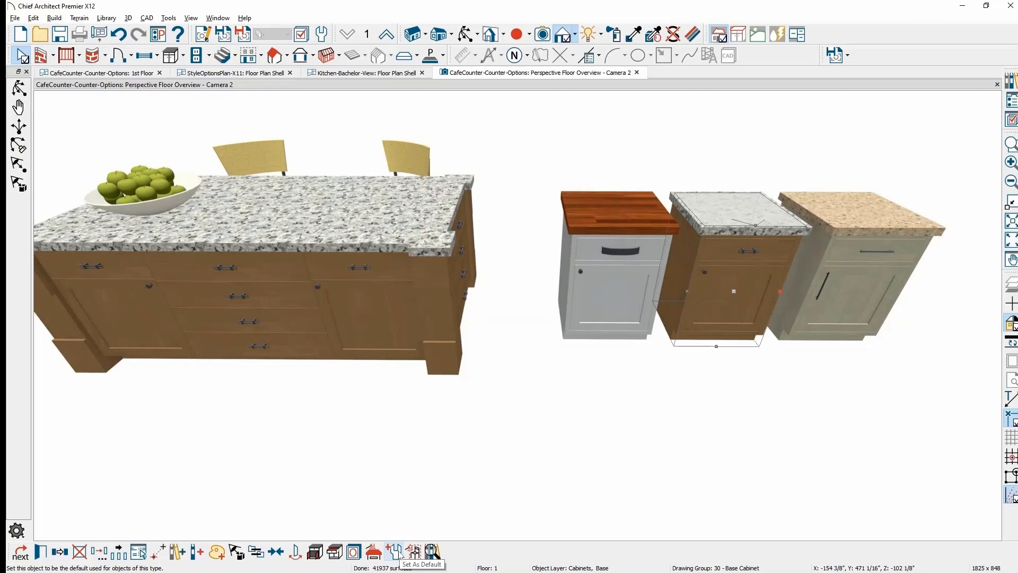
{"action": "left_click", "coordinate": [886, 277]}
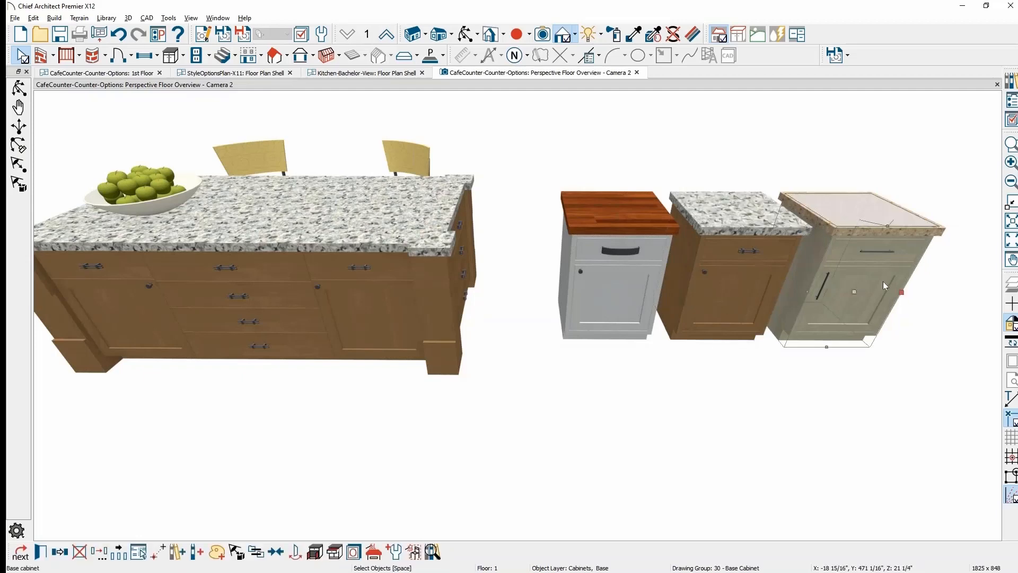
{"action": "left_click", "coordinate": [393, 552]}
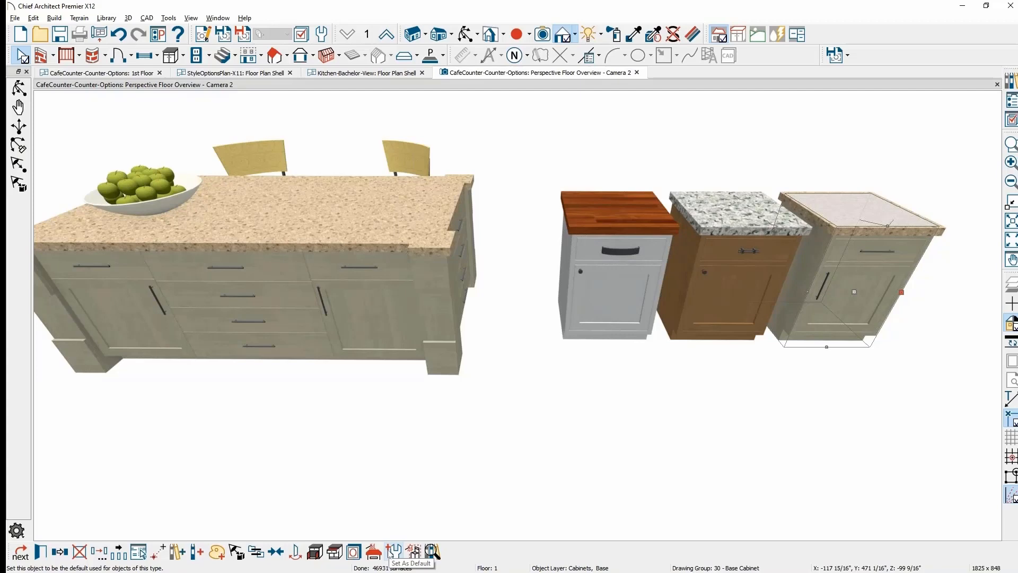
{"action": "middle_click_drag", "start_coordinate": [703, 443], "coordinate": [573, 457]}
{"action": "left_click", "coordinate": [573, 457]}
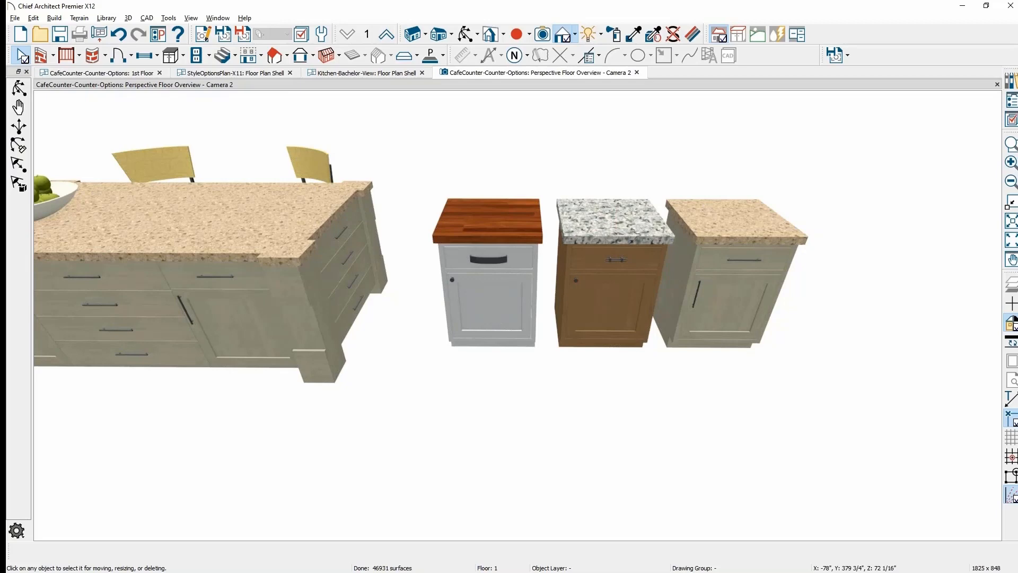
- Copy the beige speckled-top cabinet and place the duplicate just to its right
{"action": "middle_click_drag", "start_coordinate": [743, 329], "coordinate": [654, 336]}
{"action": "scroll", "coordinate": [642, 316], "scroll_direction": "up", "scroll_amount": 2}
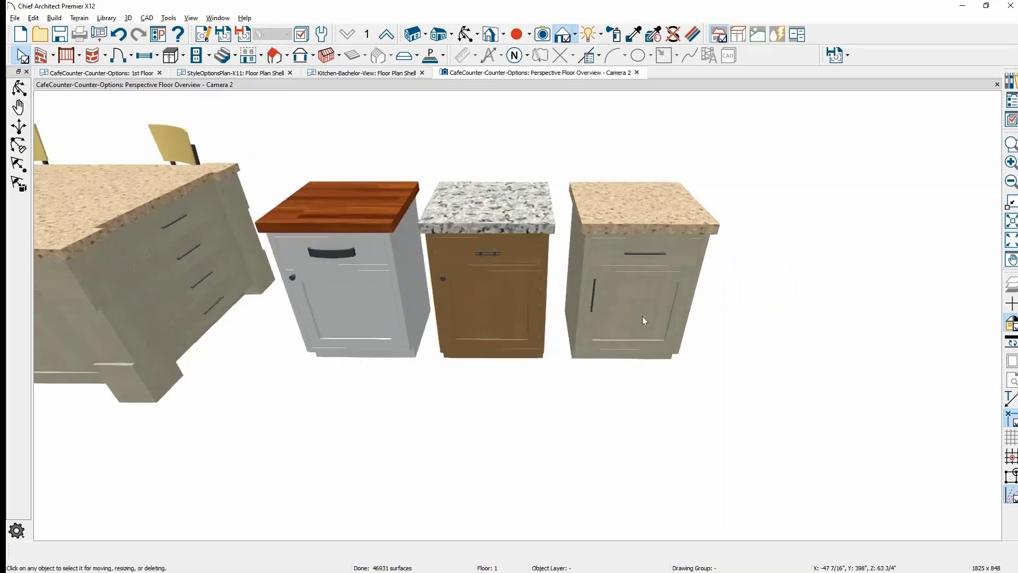
{"action": "left_click", "coordinate": [641, 316]}
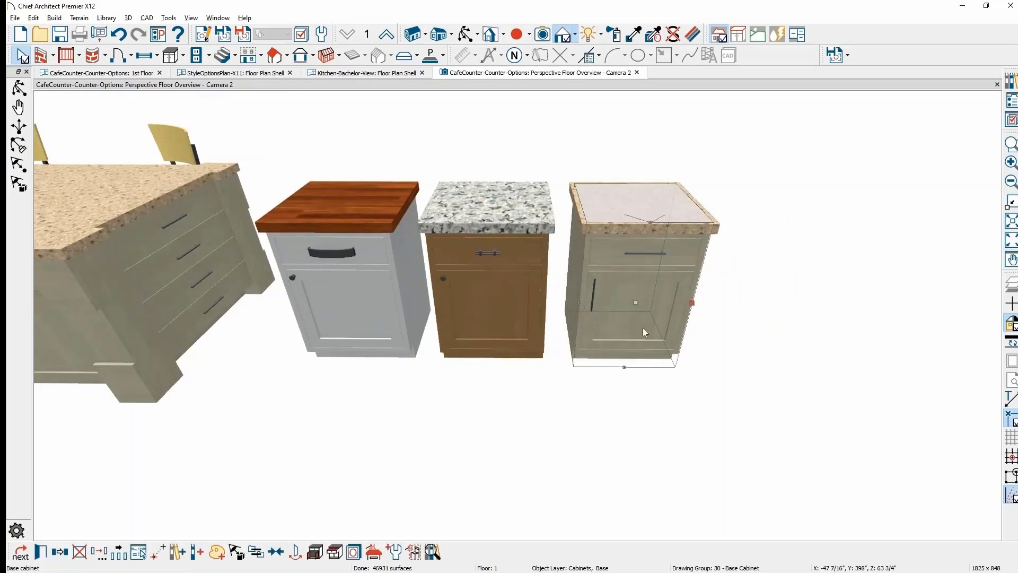
{"action": "left_click", "coordinate": [60, 553]}
{"action": "left_click_drag", "start_coordinate": [638, 303], "coordinate": [777, 307]}
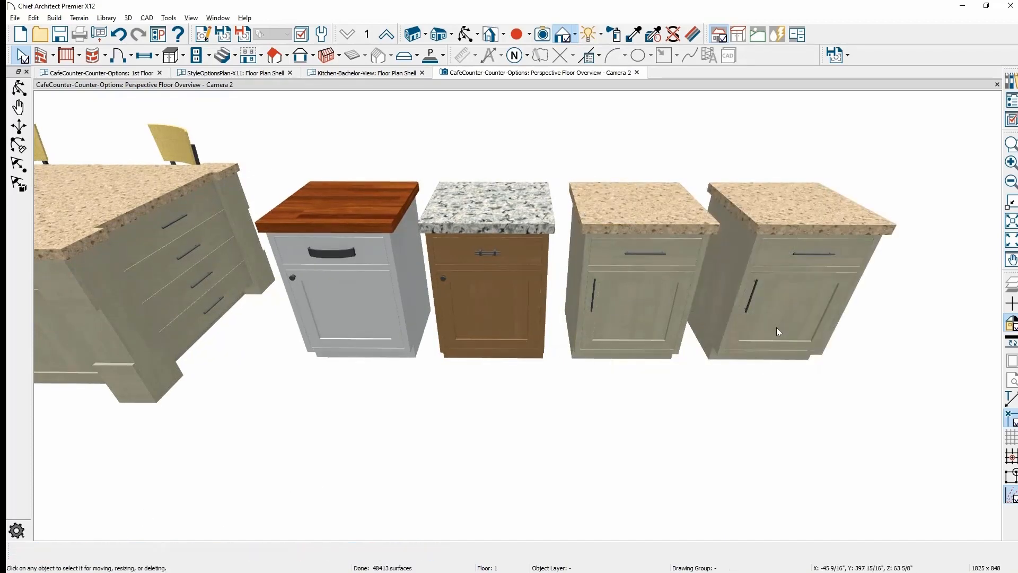
{"action": "middle_click_drag", "start_coordinate": [777, 327], "coordinate": [555, 373]}
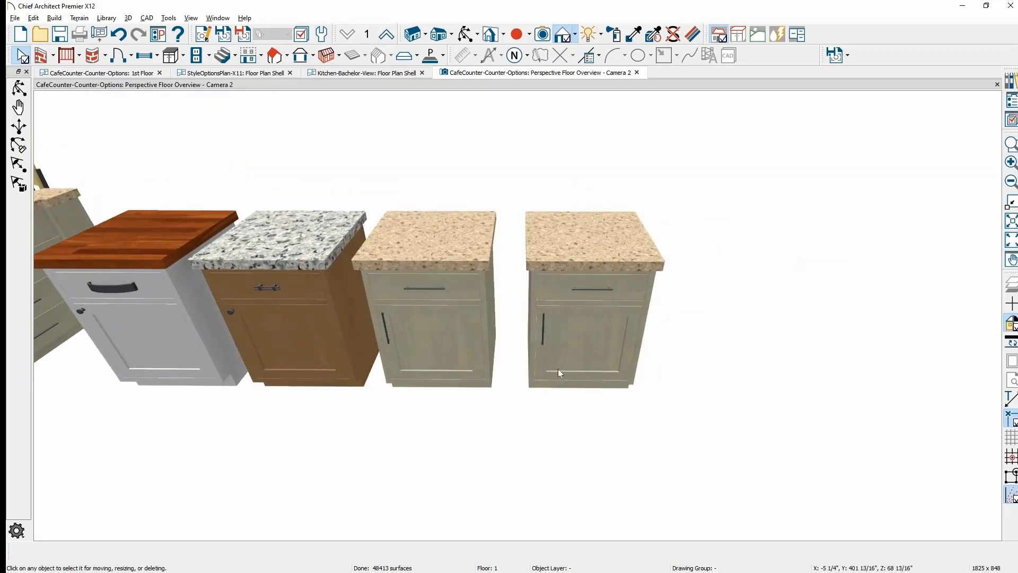
- Open the Library Browser and expand Manufacturer Catalogs down to the Crestwood® catalog
{"action": "left_click", "coordinate": [1012, 79]}
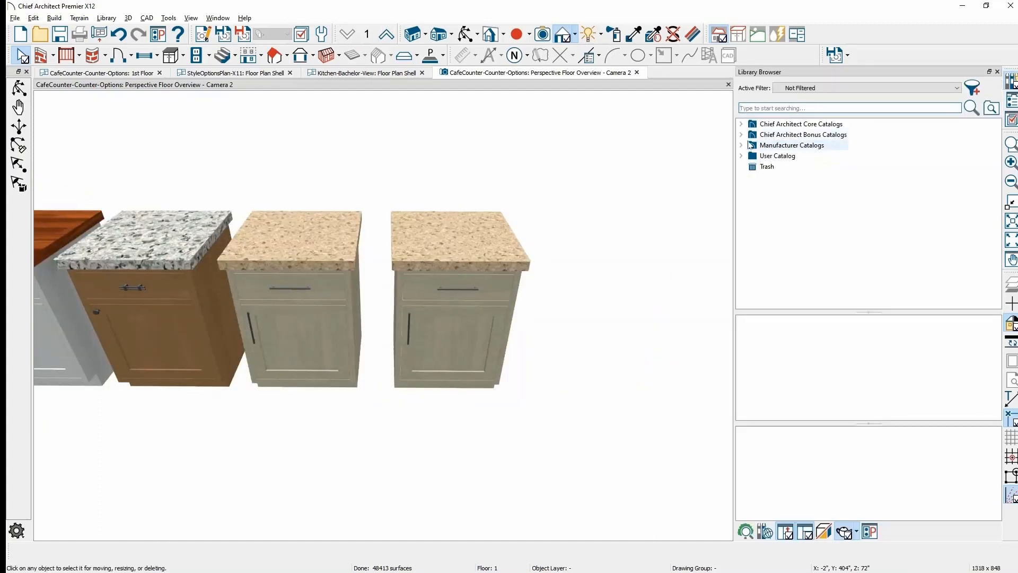
{"action": "left_click", "coordinate": [742, 145]}
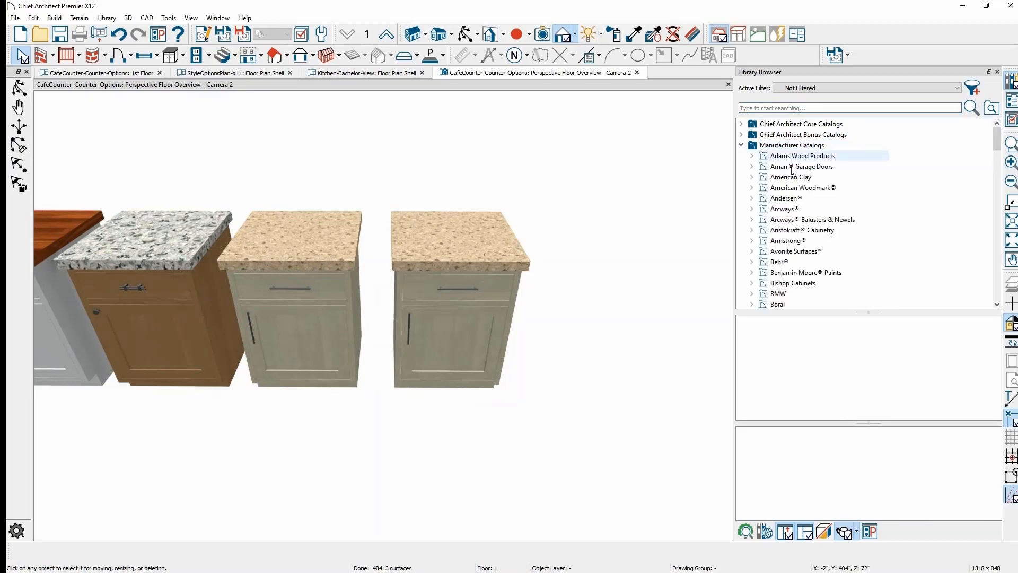
{"action": "scroll", "coordinate": [836, 190], "scroll_direction": "down", "scroll_amount": 2}
{"action": "scroll", "coordinate": [836, 190], "scroll_direction": "down", "scroll_amount": 2}
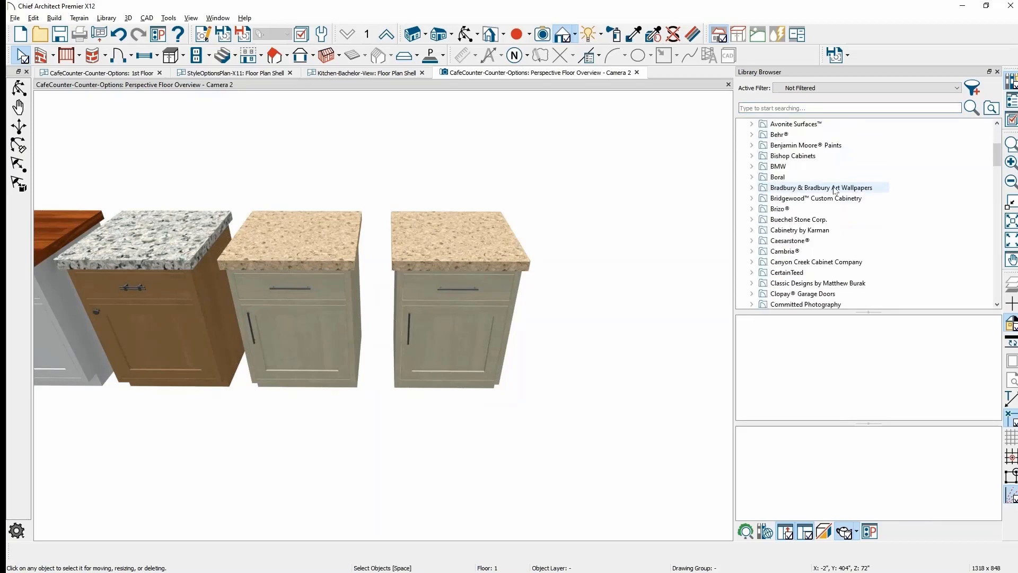
{"action": "scroll", "coordinate": [825, 256], "scroll_direction": "down", "scroll_amount": 2}
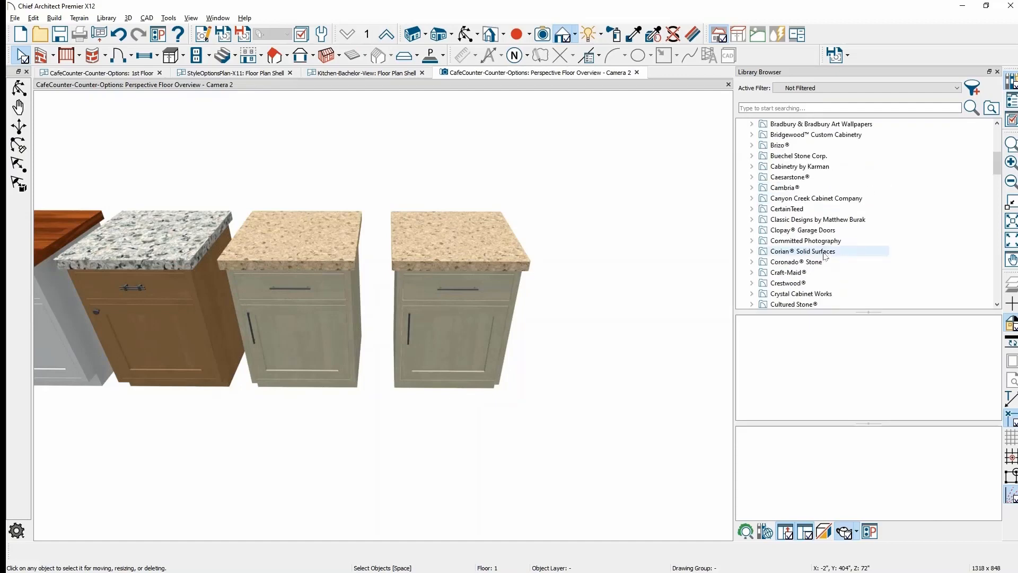
{"action": "scroll", "coordinate": [825, 256], "scroll_direction": "down", "scroll_amount": 1}
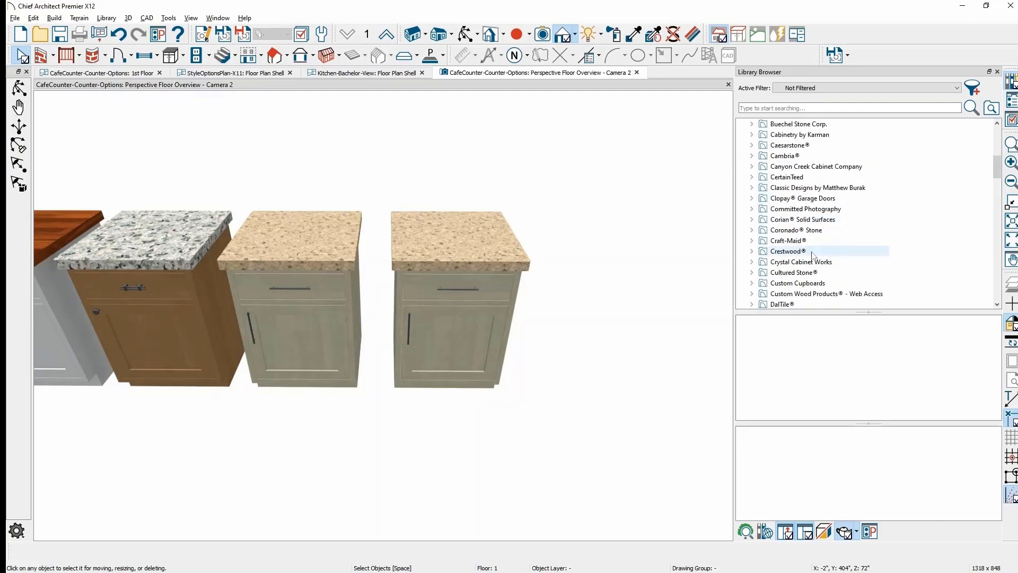
{"action": "left_click", "coordinate": [751, 251]}
{"action": "scroll", "coordinate": [840, 242], "scroll_direction": "down", "scroll_amount": 1}
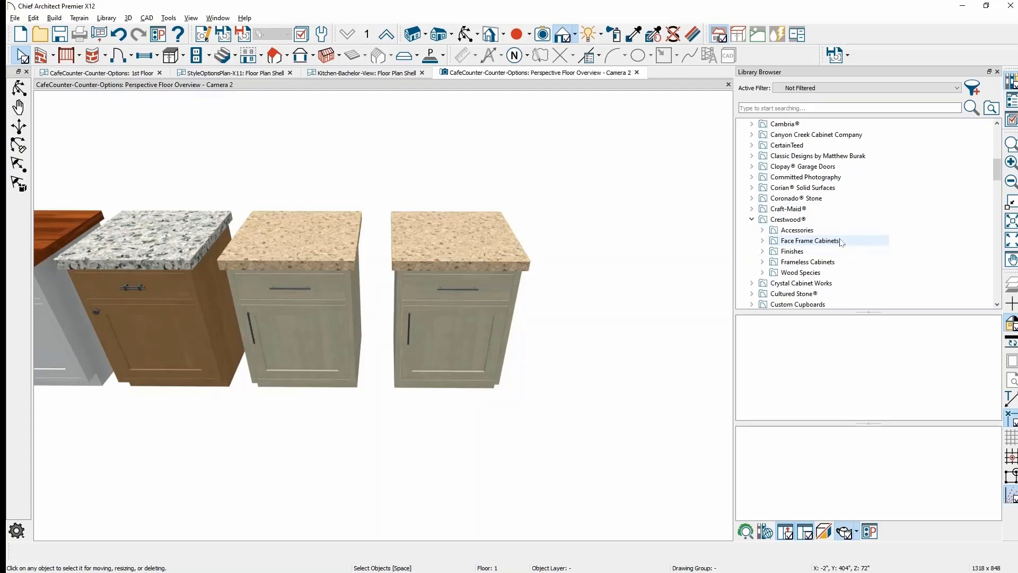
- Open Crestwood's Frameless Cabinets > Door Styles > Doors folder of 47 door styles
{"action": "left_click", "coordinate": [806, 220]}
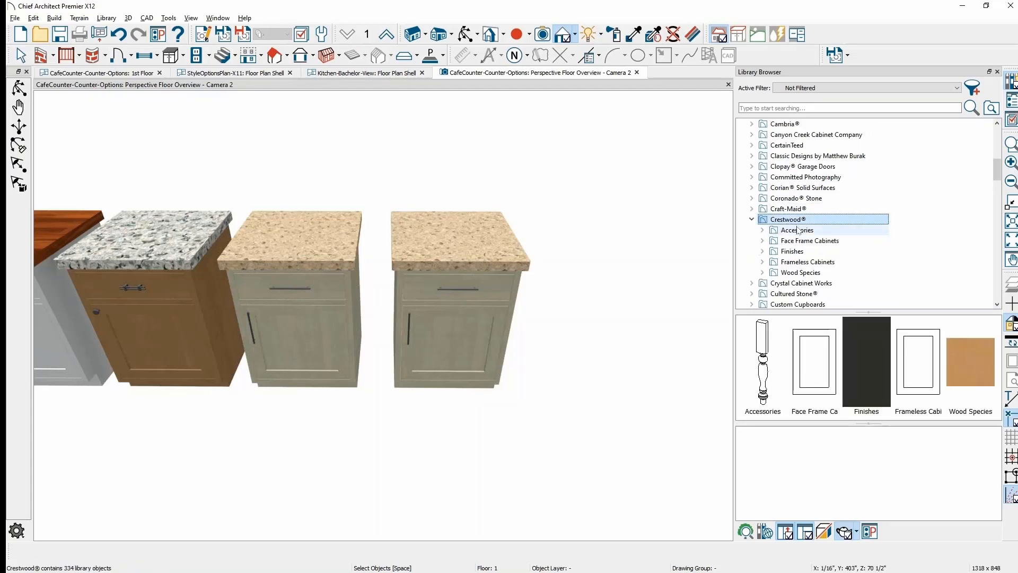
{"action": "double_click", "coordinate": [913, 354]}
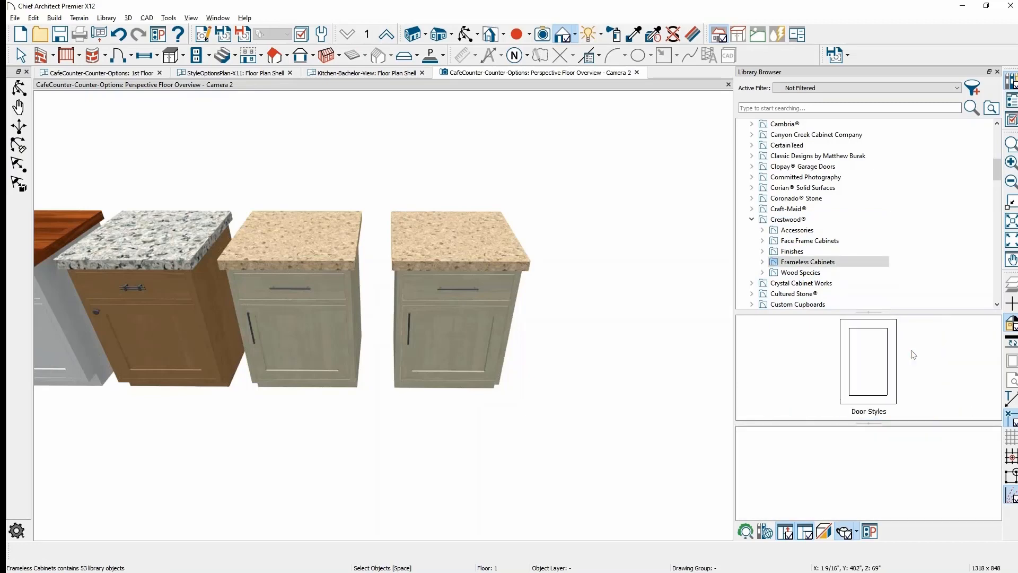
{"action": "double_click", "coordinate": [862, 361]}
{"action": "double_click", "coordinate": [826, 366]}
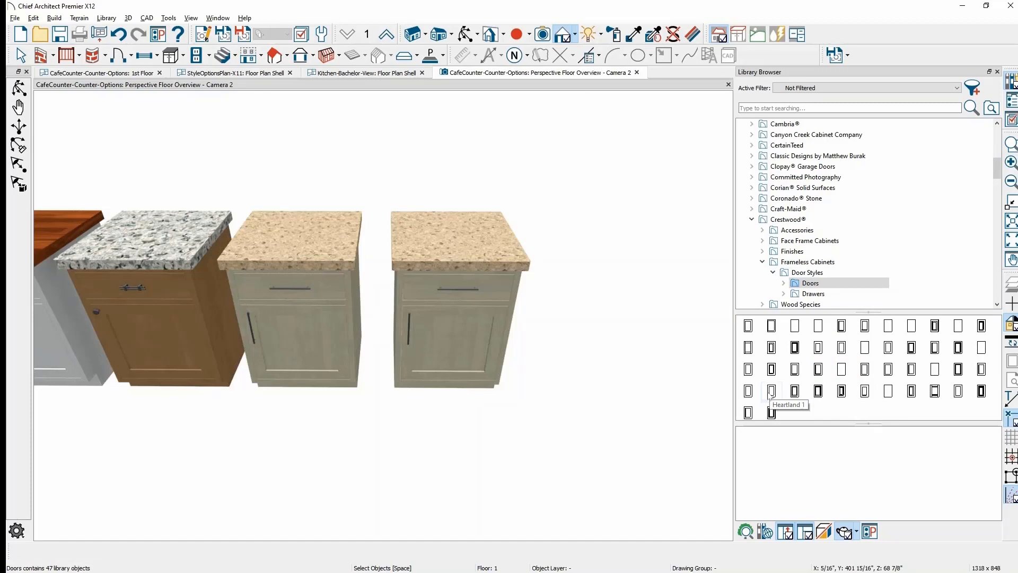
- Apply Crestwood's Mayfield door and Belleville drawer front to the copied cabinet
{"action": "left_click", "coordinate": [865, 391]}
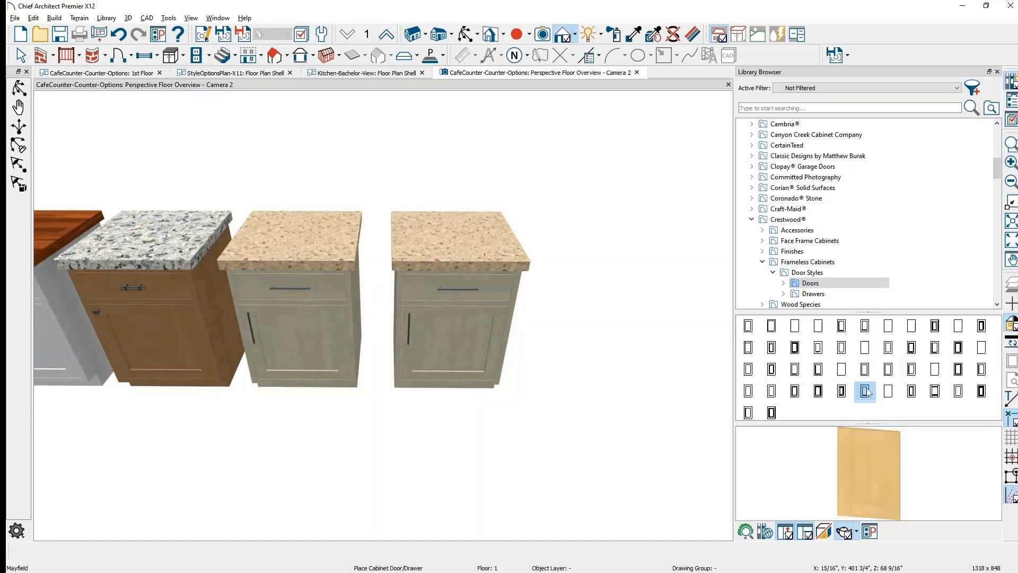
{"action": "left_click_drag", "start_coordinate": [891, 466], "coordinate": [864, 479]}
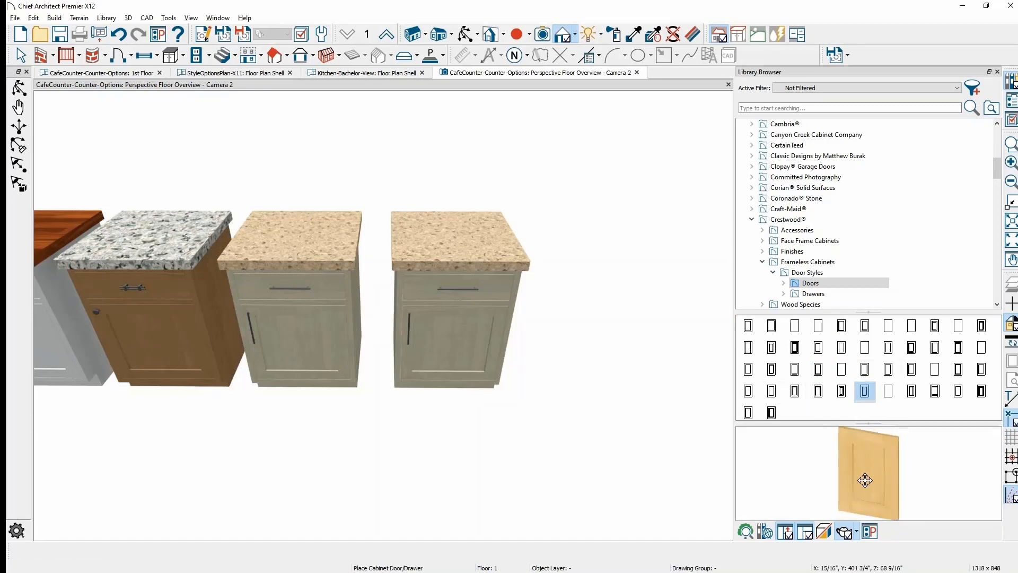
{"action": "left_click", "coordinate": [459, 355]}
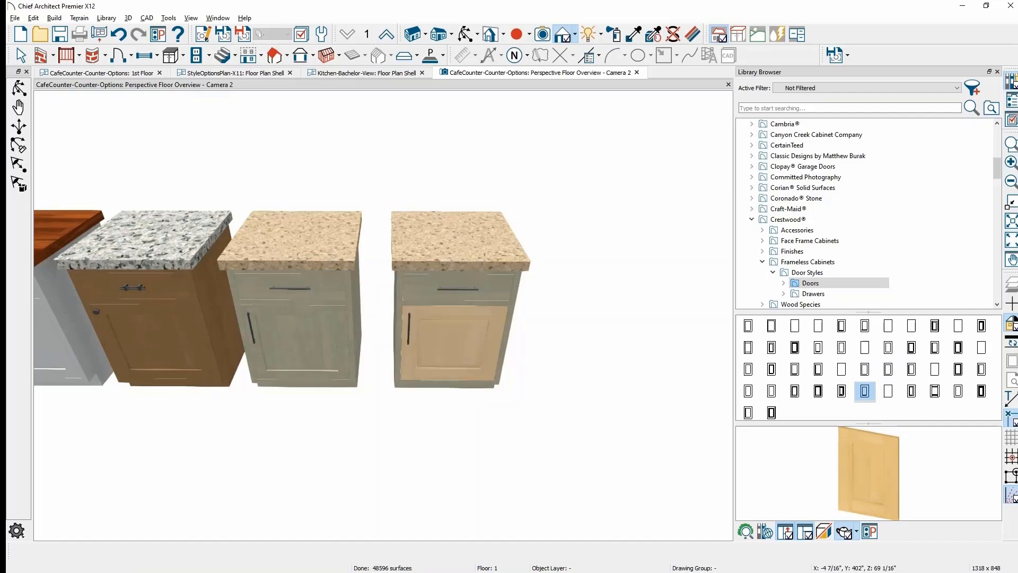
{"action": "left_click", "coordinate": [814, 294]}
{"action": "left_click", "coordinate": [835, 339]}
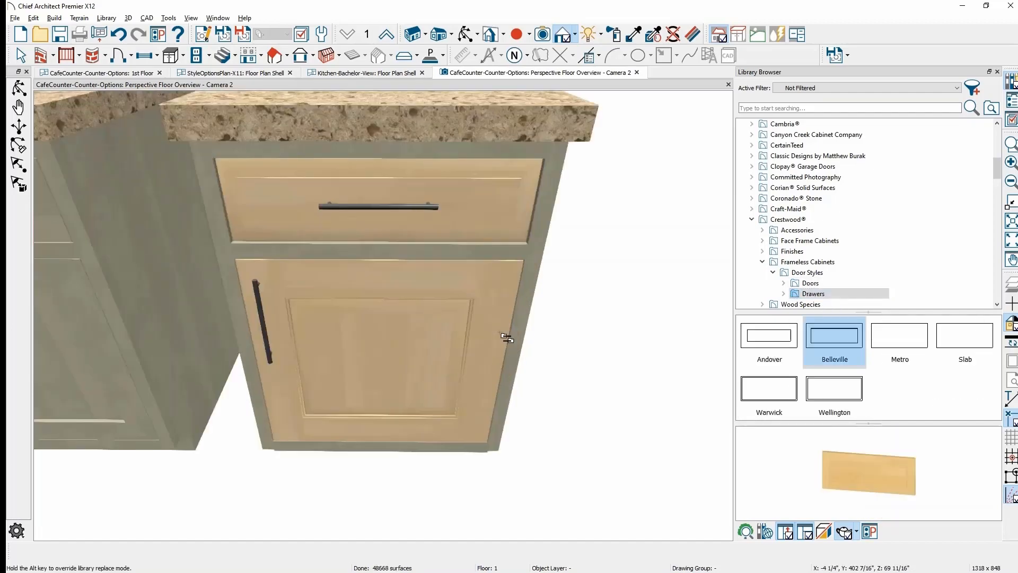
{"action": "middle_click_drag", "start_coordinate": [505, 339], "coordinate": [488, 365]}
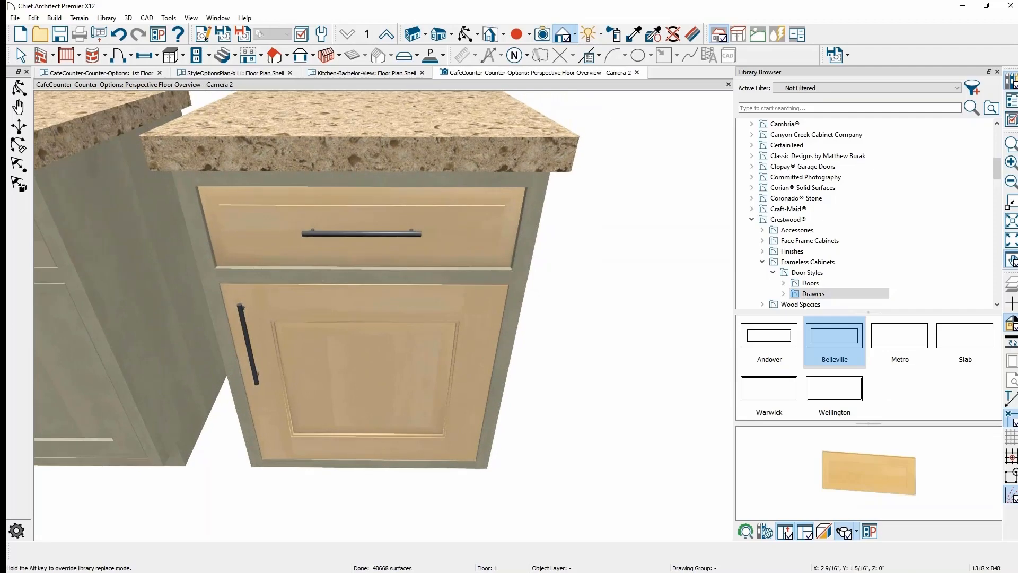
{"action": "left_click", "coordinate": [763, 263]}
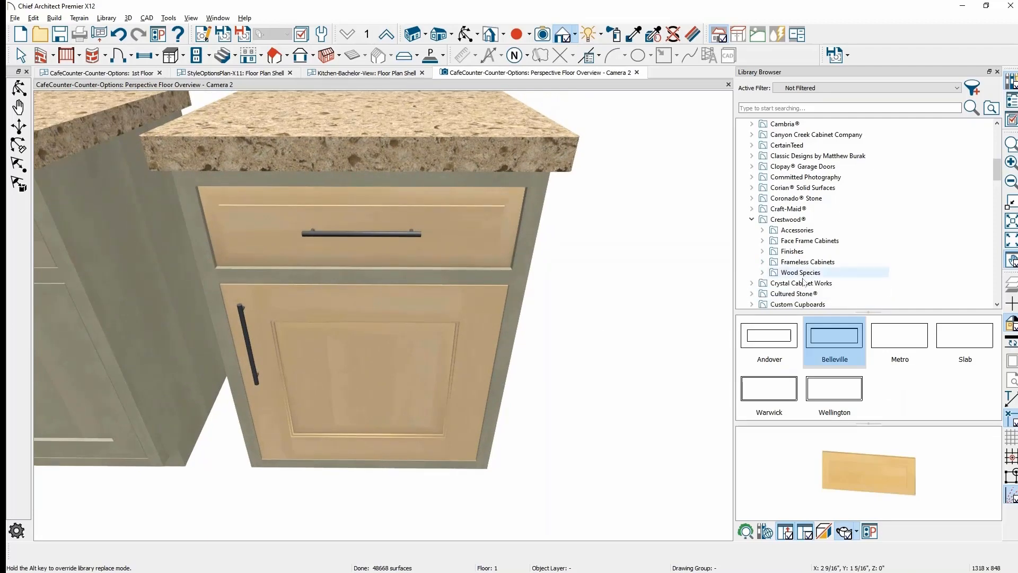
- Load Quartersawn White Oak and paint the copied cabinet's lower door and drawer front
{"action": "left_click", "coordinate": [762, 272]}
{"action": "scroll", "coordinate": [804, 276], "scroll_direction": "down", "scroll_amount": 2}
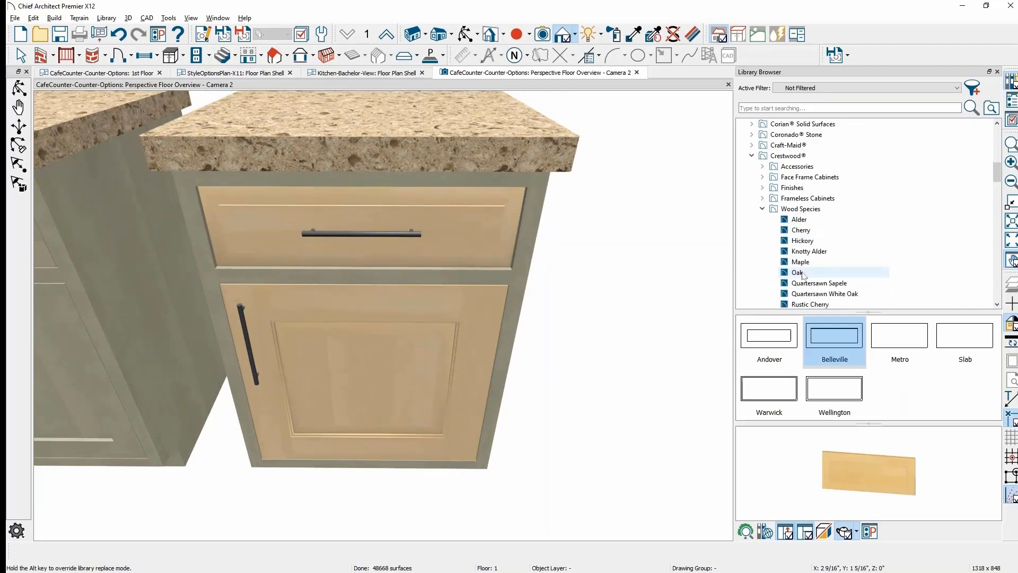
{"action": "left_click", "coordinate": [807, 285]}
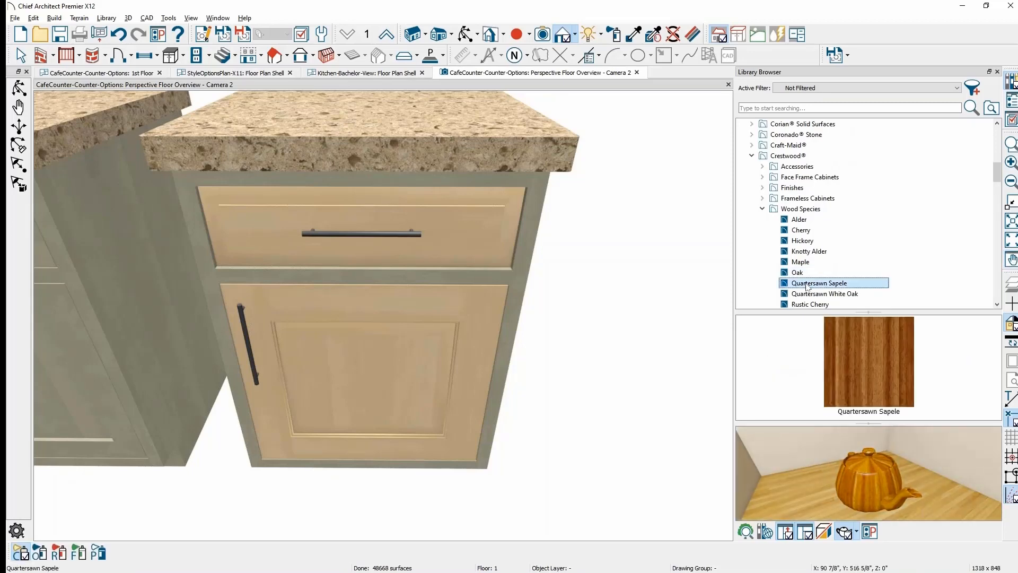
{"action": "left_click", "coordinate": [880, 294]}
{"action": "scroll", "coordinate": [880, 294], "scroll_direction": "down", "scroll_amount": 1}
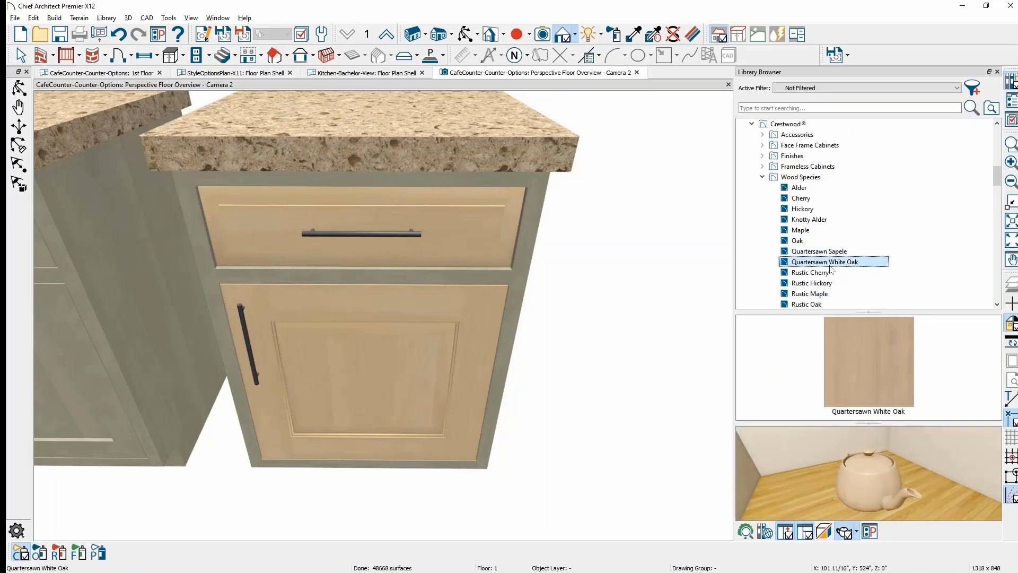
{"action": "left_click", "coordinate": [864, 371]}
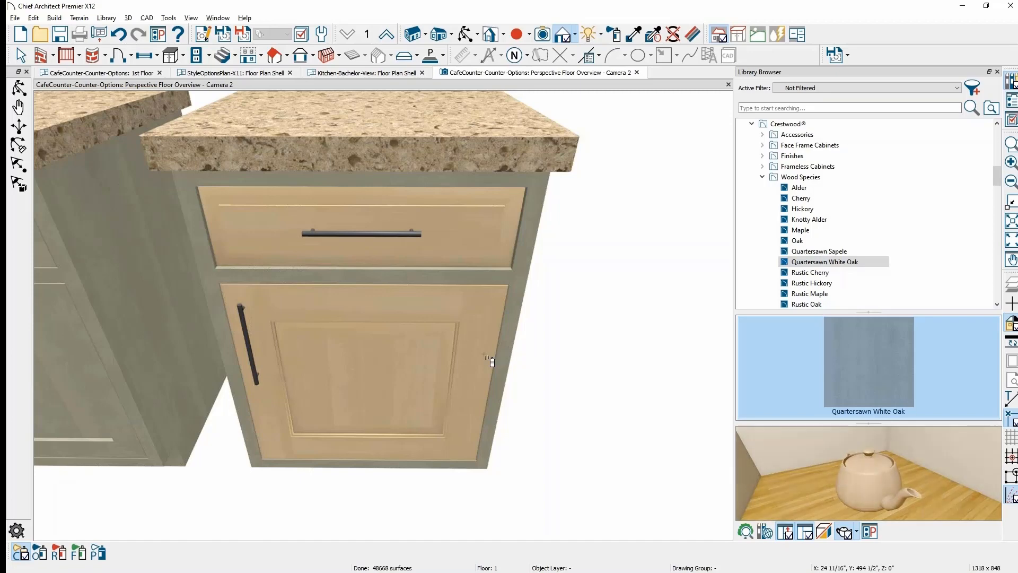
{"action": "left_click", "coordinate": [476, 306]}
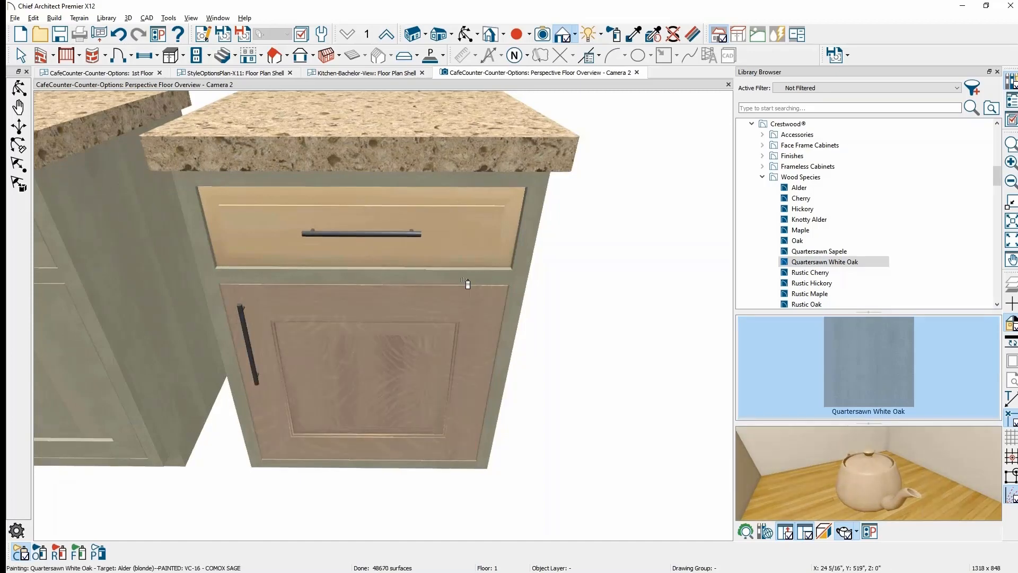
{"action": "left_click", "coordinate": [478, 261]}
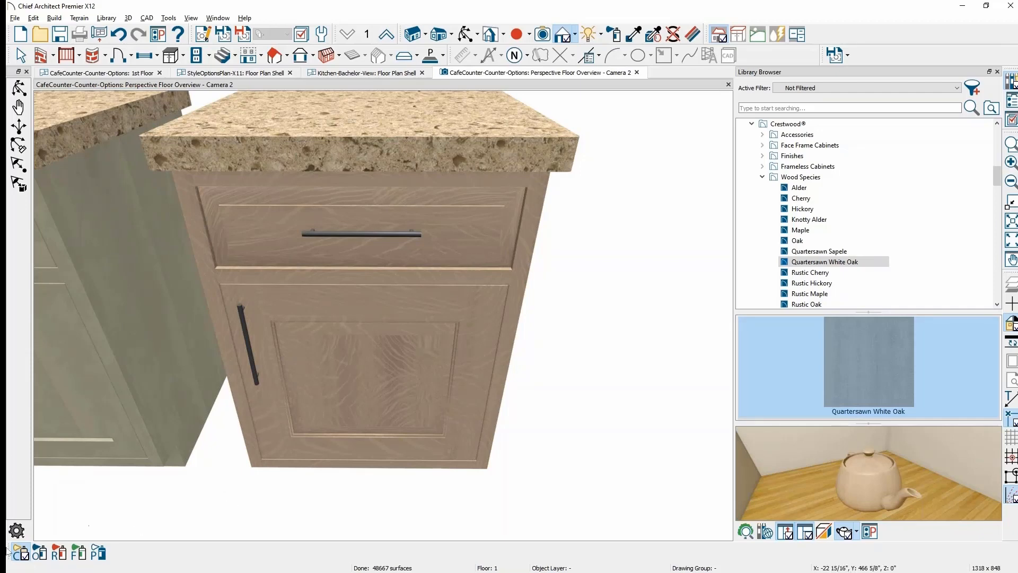
- Switch the painter to object mode and paint the toe kick Quartersawn White Oak
{"action": "left_click", "coordinate": [39, 551]}
{"action": "mouse_move", "coordinate": [500, 467]}
{"action": "middle_mouse_down"}
{"action": "mouse_move", "coordinate": [493, 436]}
{"action": "mouse_move", "coordinate": [514, 478]}
{"action": "middle_mouse_up"}
{"action": "scroll", "coordinate": [470, 443], "scroll_direction": "up", "scroll_amount": 5}
{"action": "left_click", "coordinate": [460, 444]}
{"action": "scroll", "coordinate": [522, 442], "scroll_direction": "down", "scroll_amount": 7}
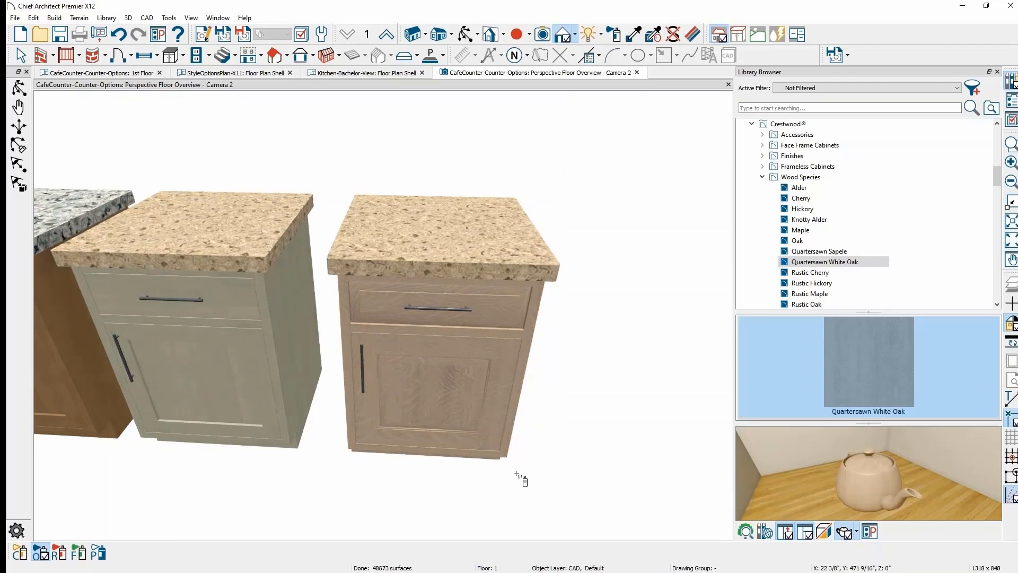
- Pick Crestwood's Basalt stain and blend it over the right cabinet's oak
{"action": "left_click", "coordinate": [801, 157]}
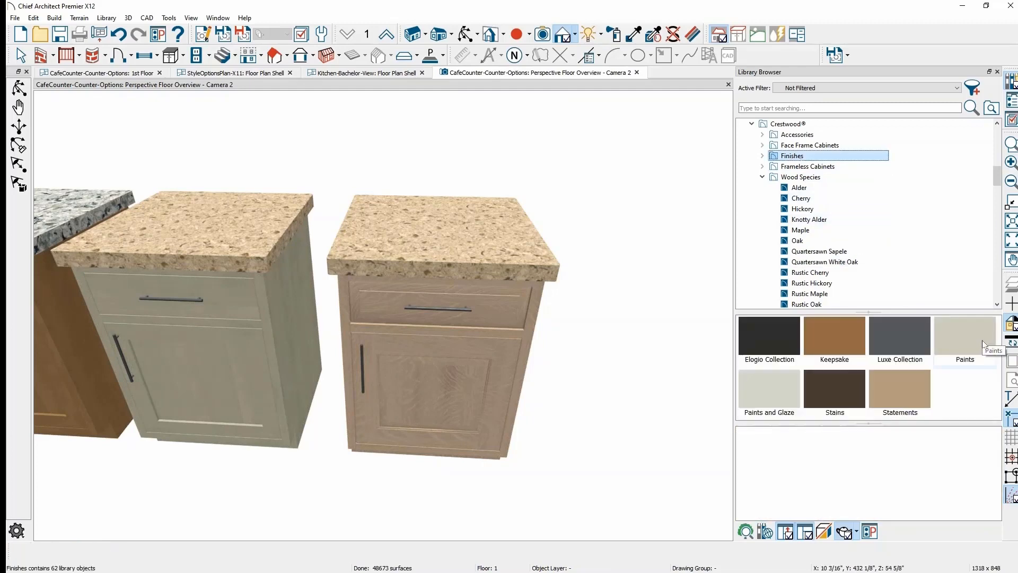
{"action": "double_click", "coordinate": [831, 403]}
{"action": "left_click", "coordinate": [833, 397]}
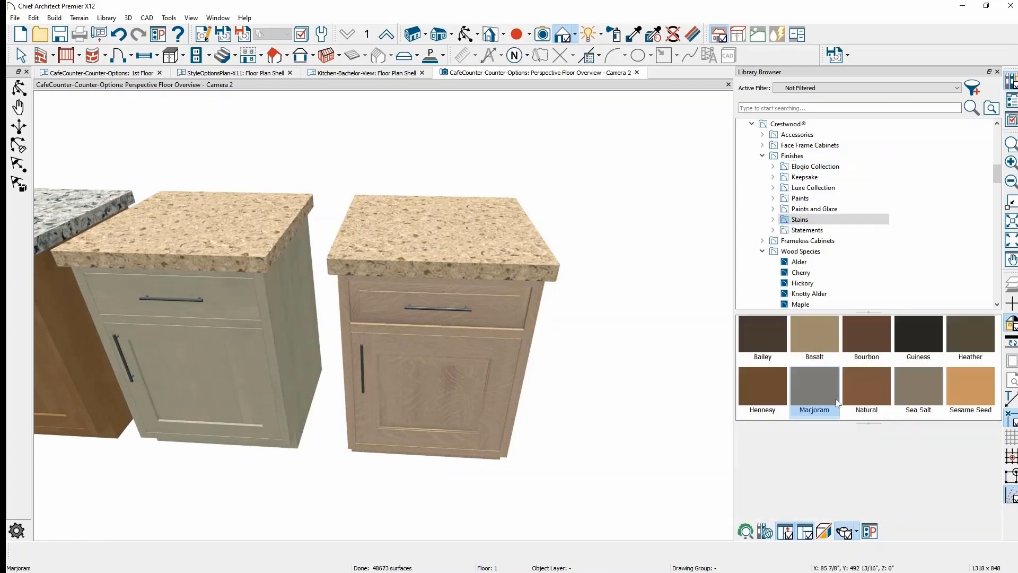
{"action": "left_click", "coordinate": [815, 346]}
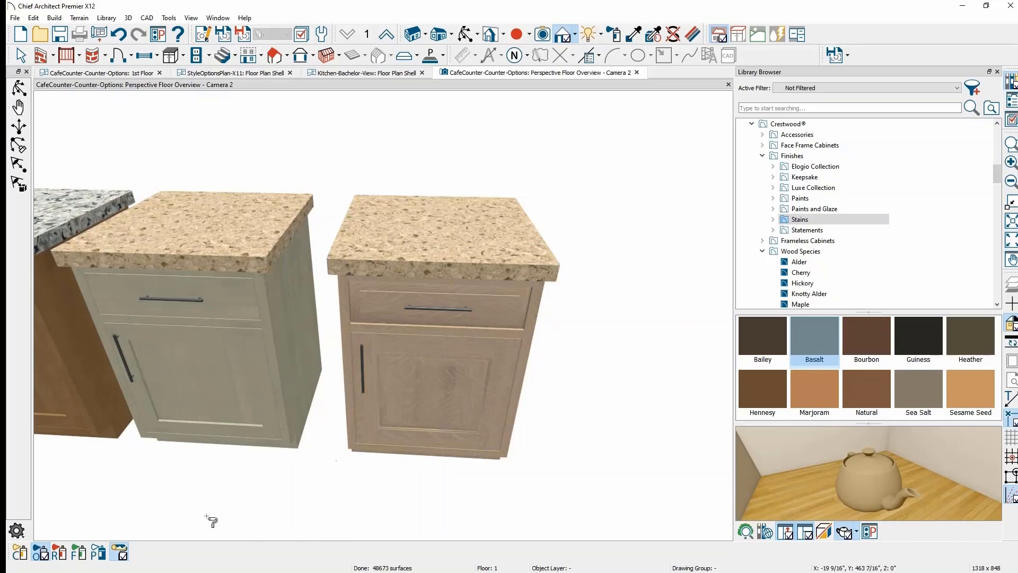
{"action": "left_click", "coordinate": [119, 552]}
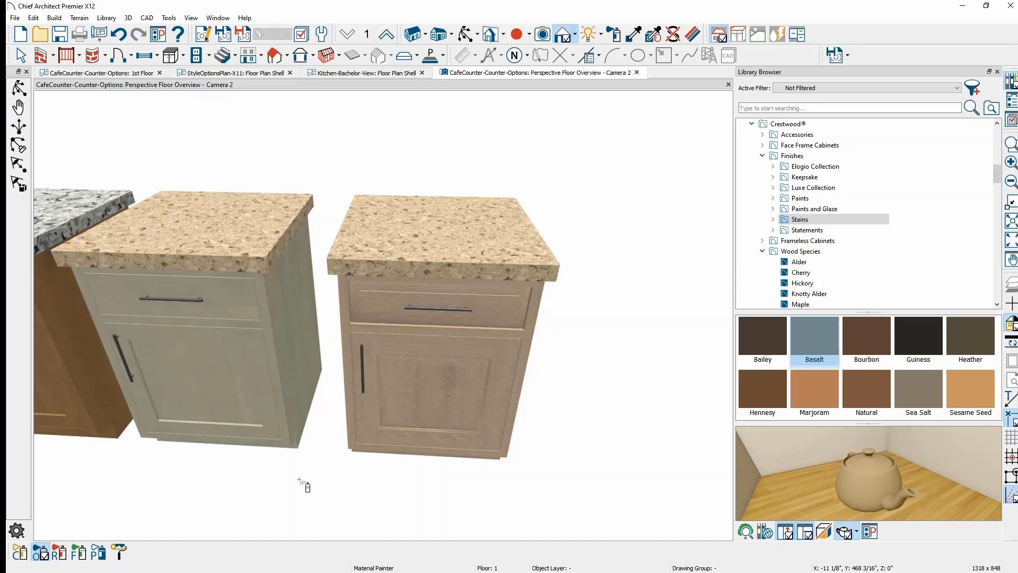
{"action": "left_click", "coordinate": [122, 552]}
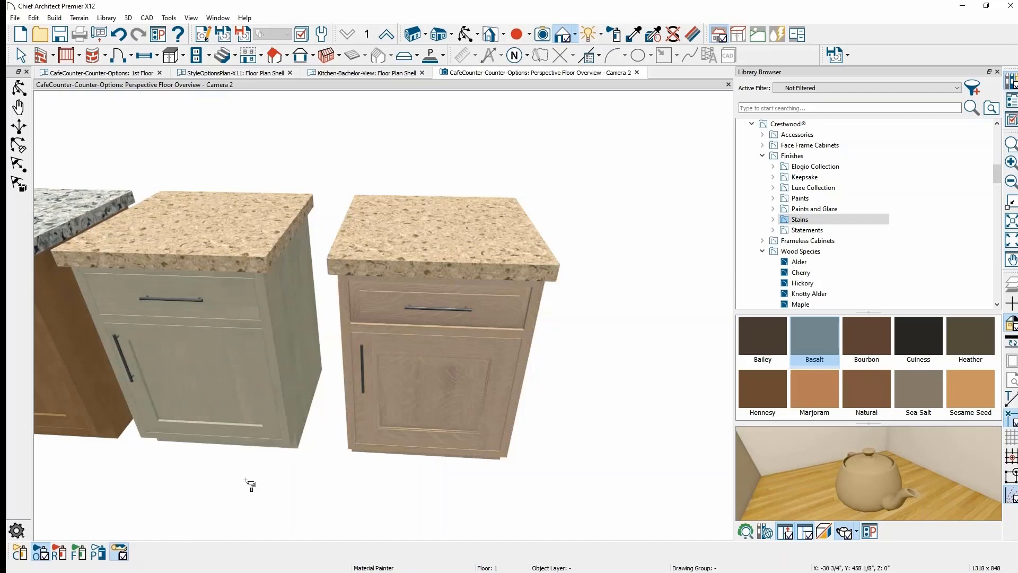
{"action": "left_click", "coordinate": [489, 388]}
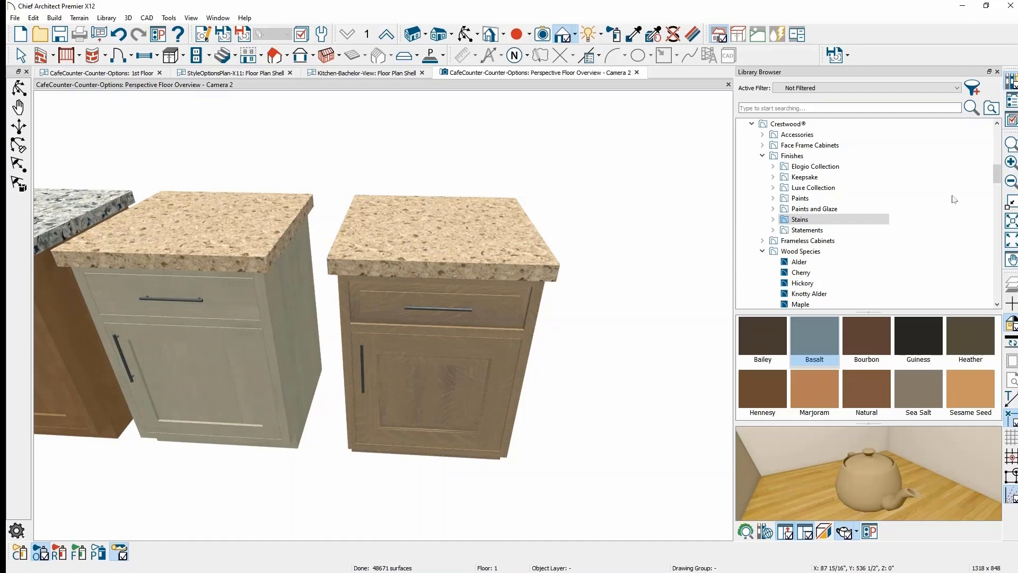
- Browse the library down to the Cambria® countertop materials
{"action": "left_click", "coordinate": [997, 180]}
{"action": "left_click_drag", "start_coordinate": [998, 180], "coordinate": [997, 132]}
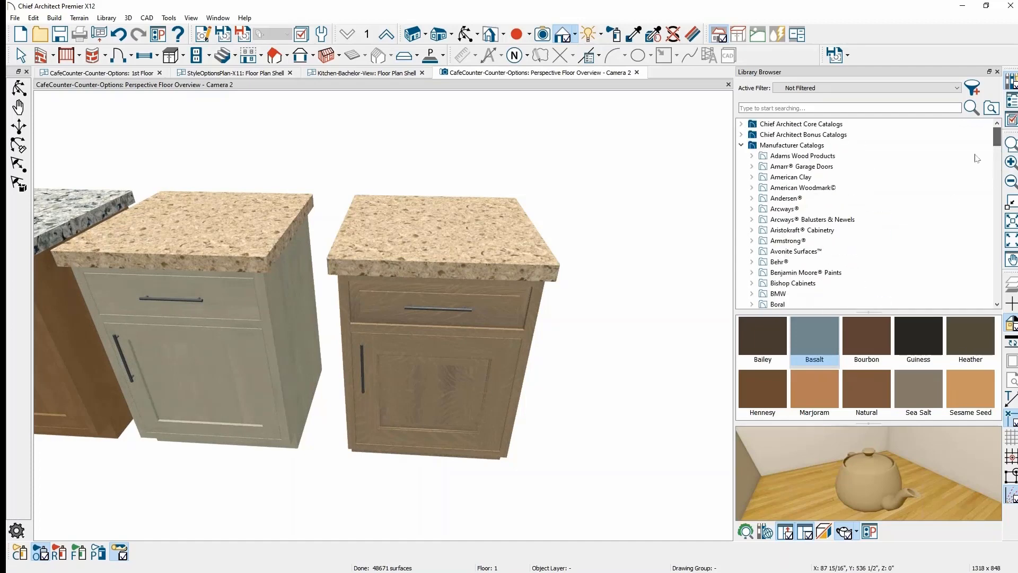
{"action": "scroll", "coordinate": [861, 259], "scroll_direction": "down", "scroll_amount": 1}
{"action": "scroll", "coordinate": [771, 293], "scroll_direction": "down", "scroll_amount": 2}
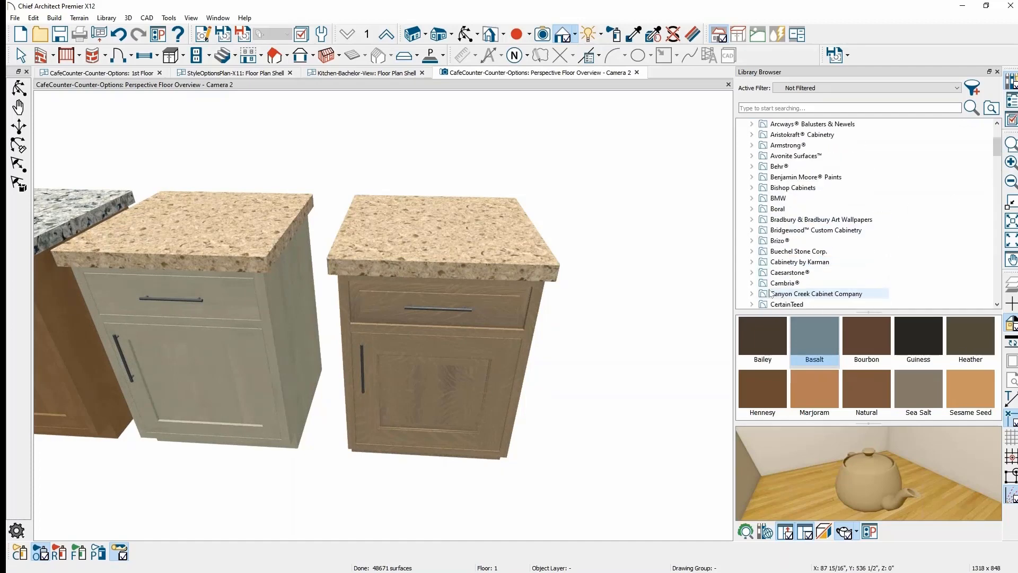
{"action": "left_click", "coordinate": [776, 285]}
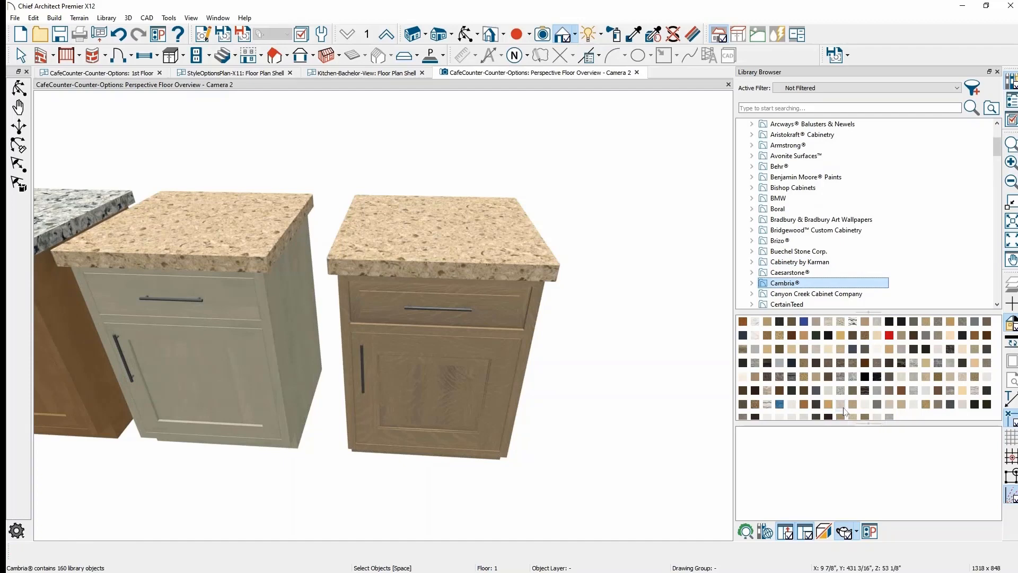
- Paint the right cabinet's countertop with Cambria Summerhill, then return to Select Objects
{"action": "left_click", "coordinate": [841, 406]}
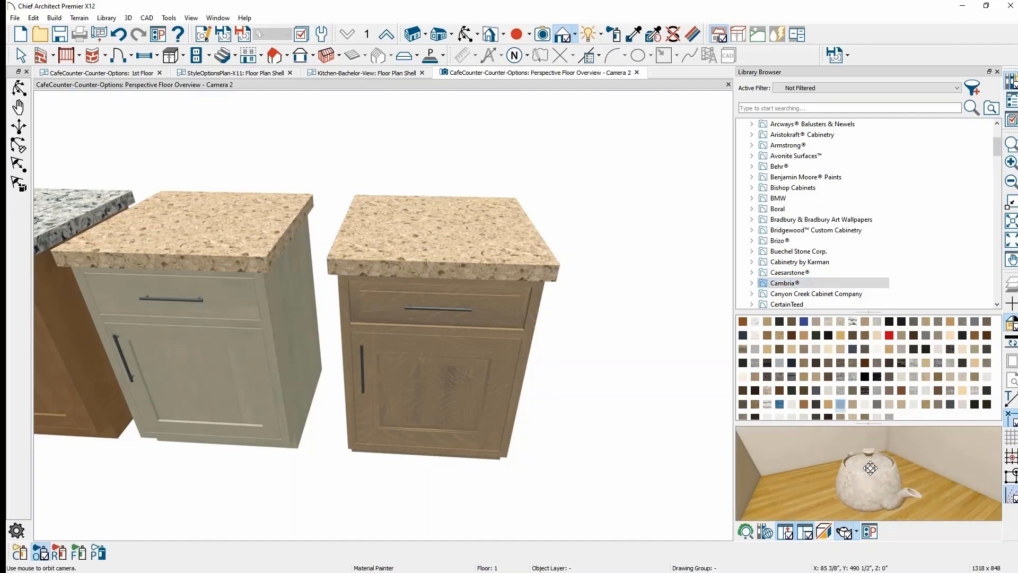
{"action": "left_click", "coordinate": [497, 261]}
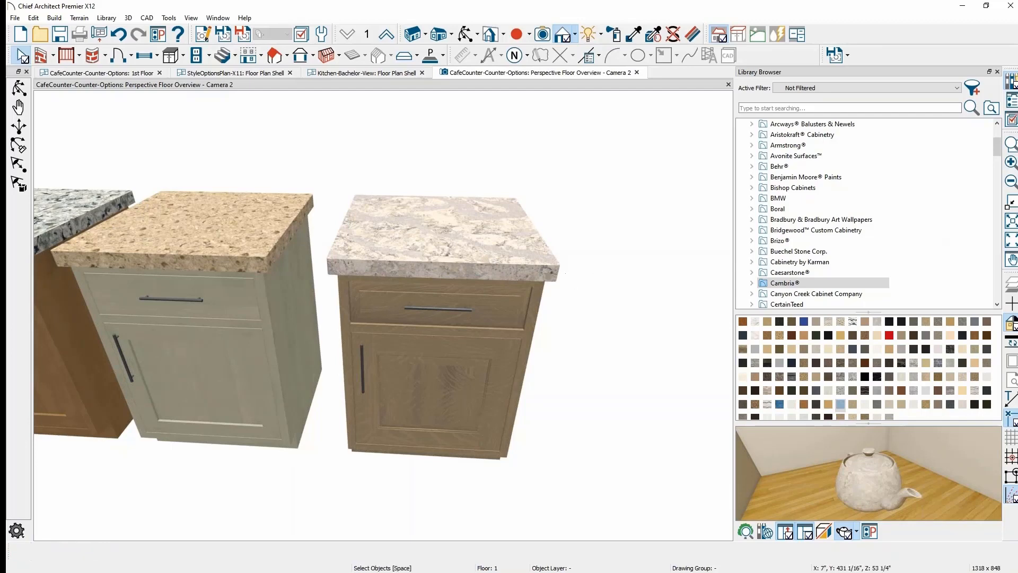
{"action": "key", "text": "space"}
{"action": "scroll", "coordinate": [568, 277], "scroll_direction": "down", "scroll_amount": 3}
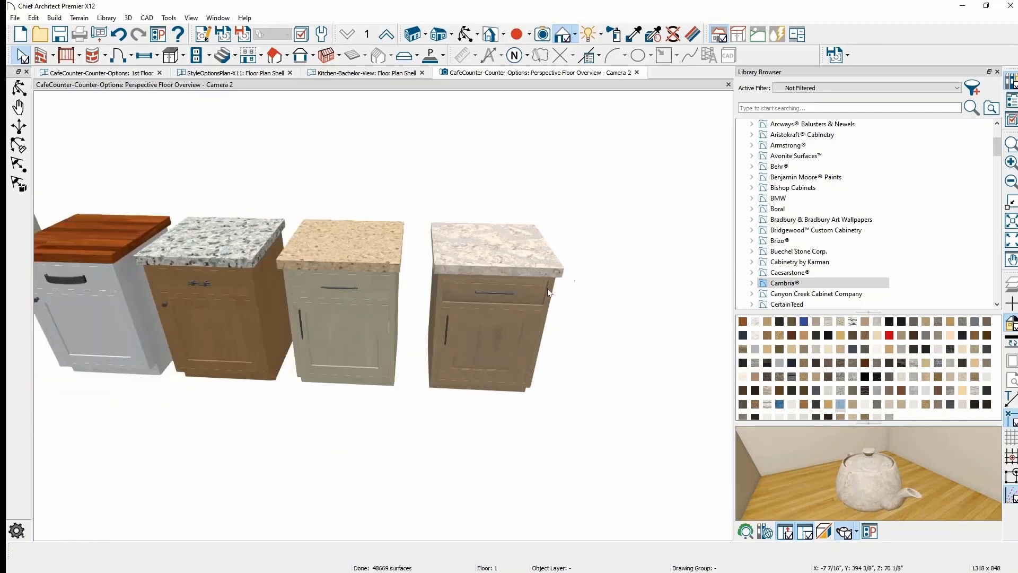
{"action": "scroll", "coordinate": [597, 285], "scroll_direction": "down", "scroll_amount": 5}
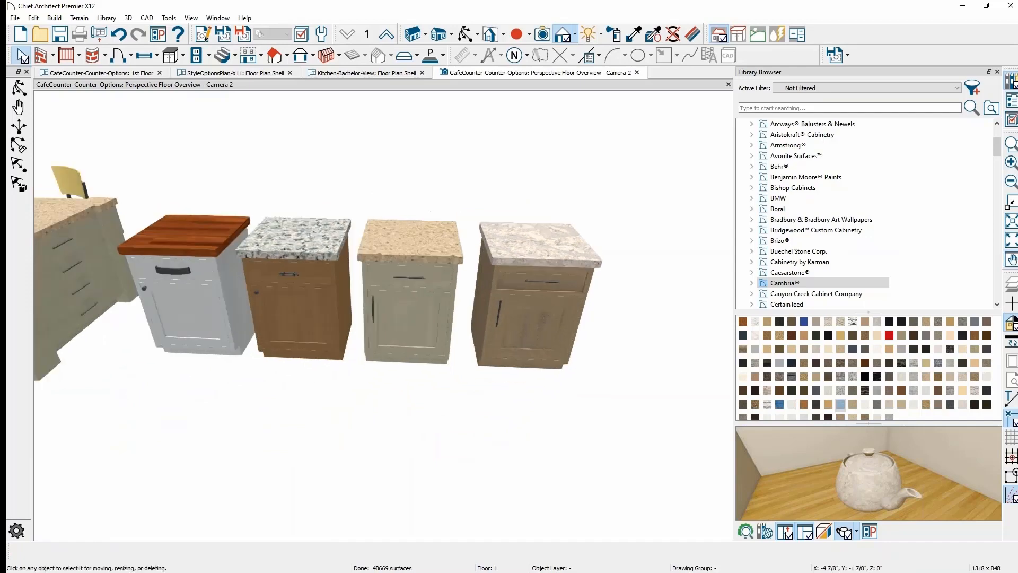
- Pan from the rightmost cabinet to reveal the island, then show the Style Palette slide
{"action": "left_click", "coordinate": [557, 318]}
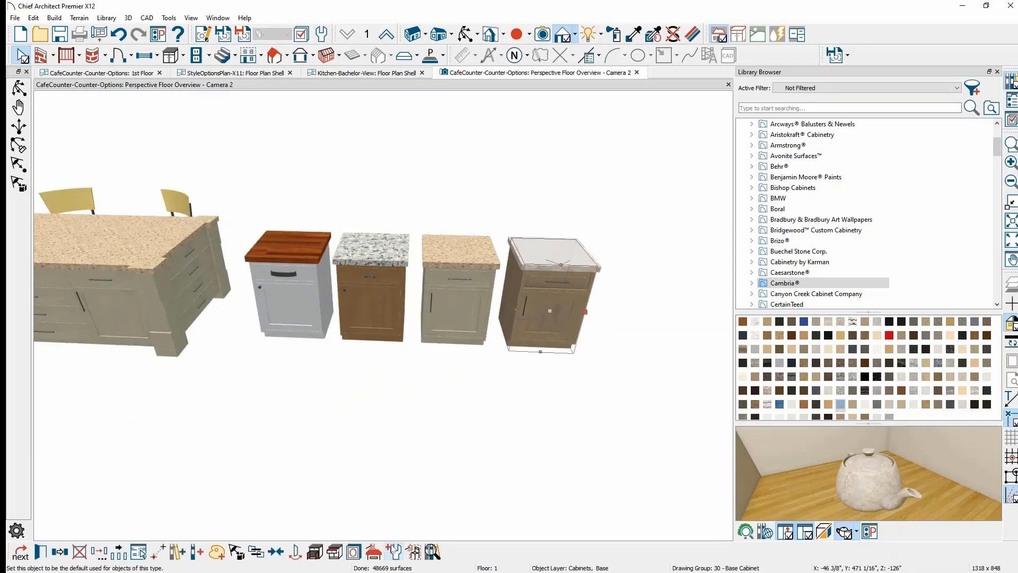
{"action": "middle_click_drag", "start_coordinate": [353, 466], "coordinate": [574, 445]}
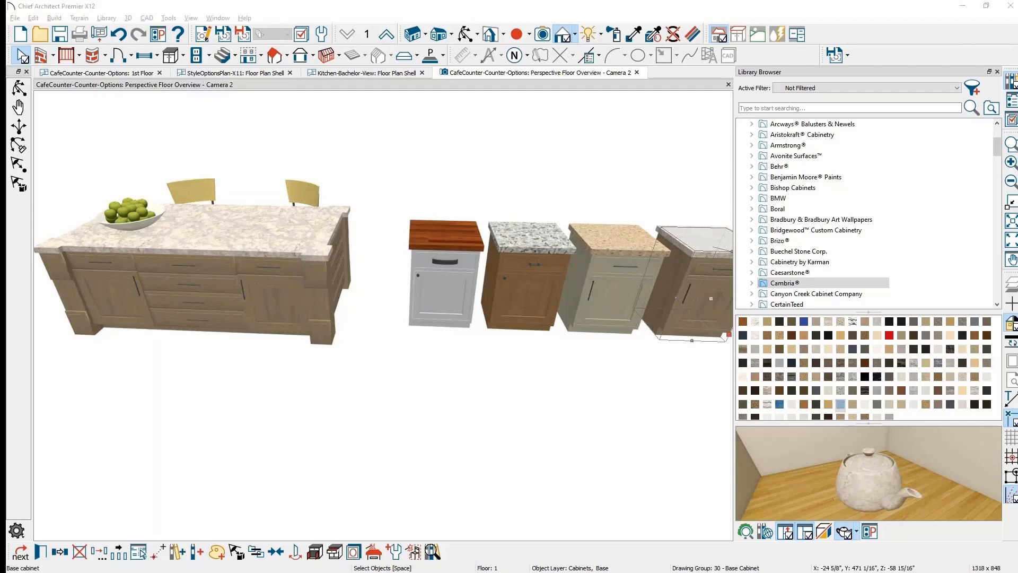
{"action": "key", "text": "alt+Tab"}
{"action": "key", "text": "Right"}
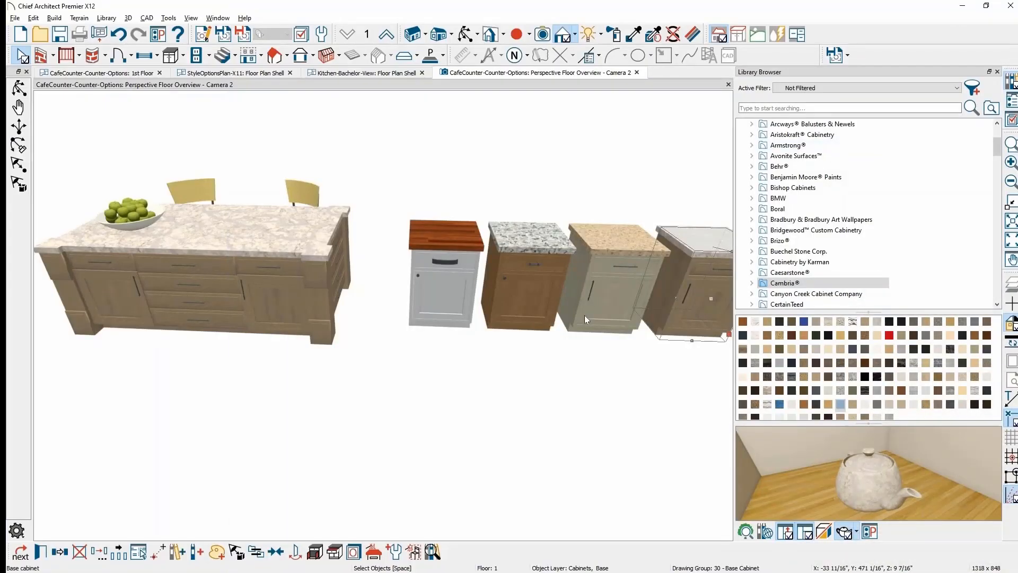
- Add the finished Summerhill-topped, Basalt-stained cabinet to the library
{"action": "middle_click_drag", "start_coordinate": [585, 319], "coordinate": [467, 346]}
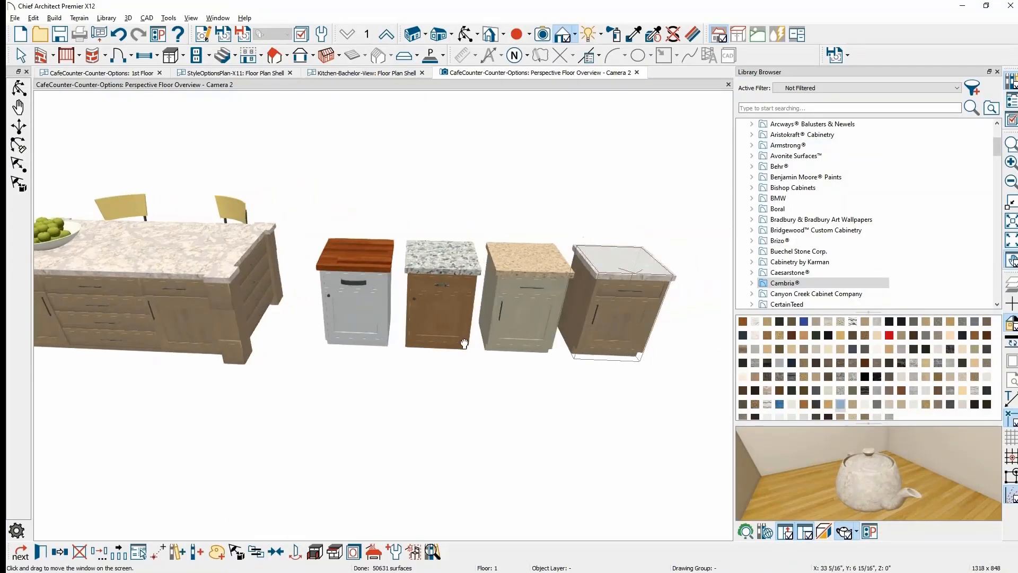
{"action": "left_click", "coordinate": [637, 369]}
{"action": "middle_click_drag", "start_coordinate": [649, 367], "coordinate": [541, 371]}
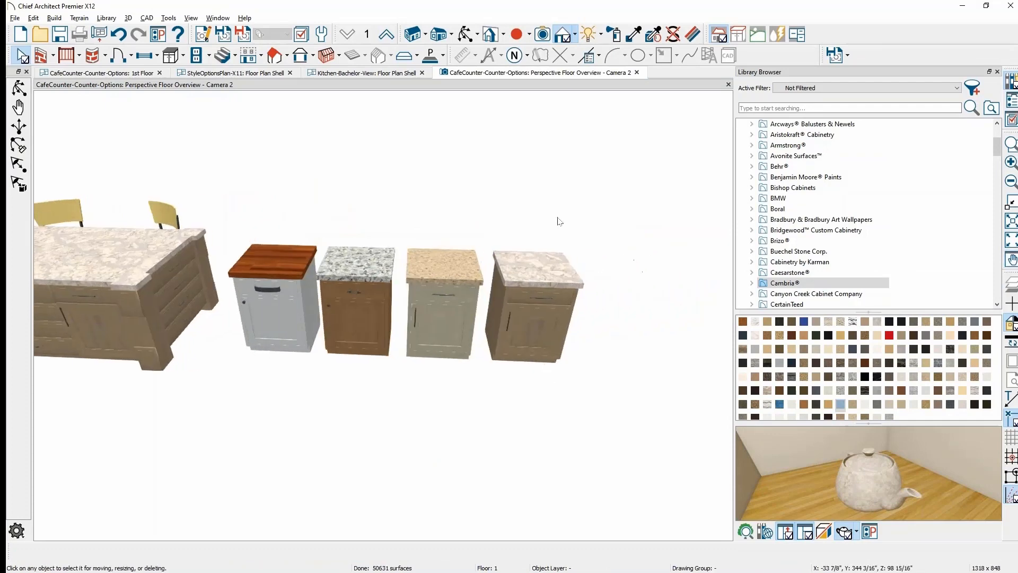
{"action": "left_click", "coordinate": [546, 354]}
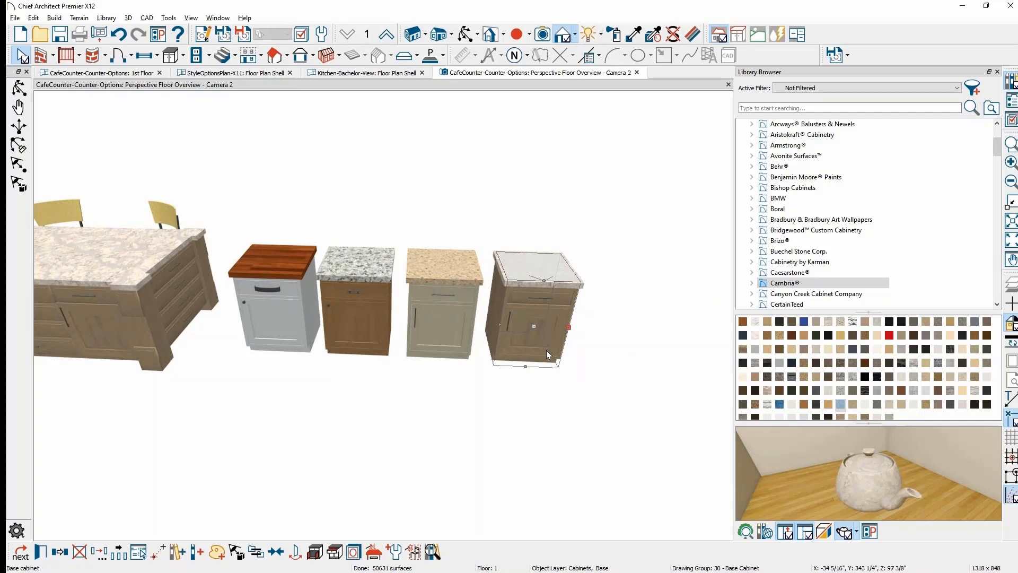
{"action": "left_click", "coordinate": [176, 552]}
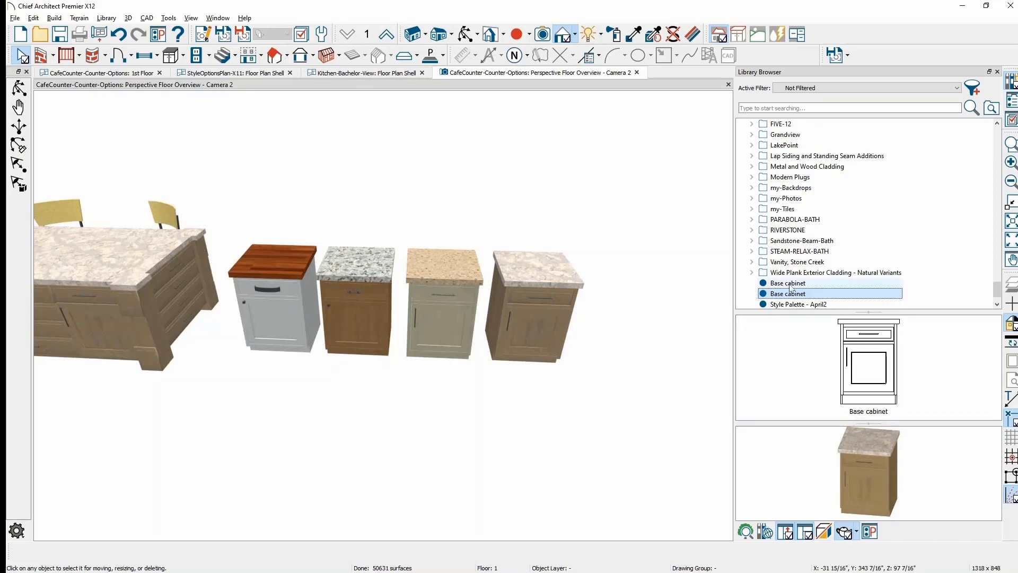
- Delete the Style Palette entries from the Library Browser
{"action": "left_click", "coordinate": [813, 304]}
{"action": "right_click", "coordinate": [814, 306]}
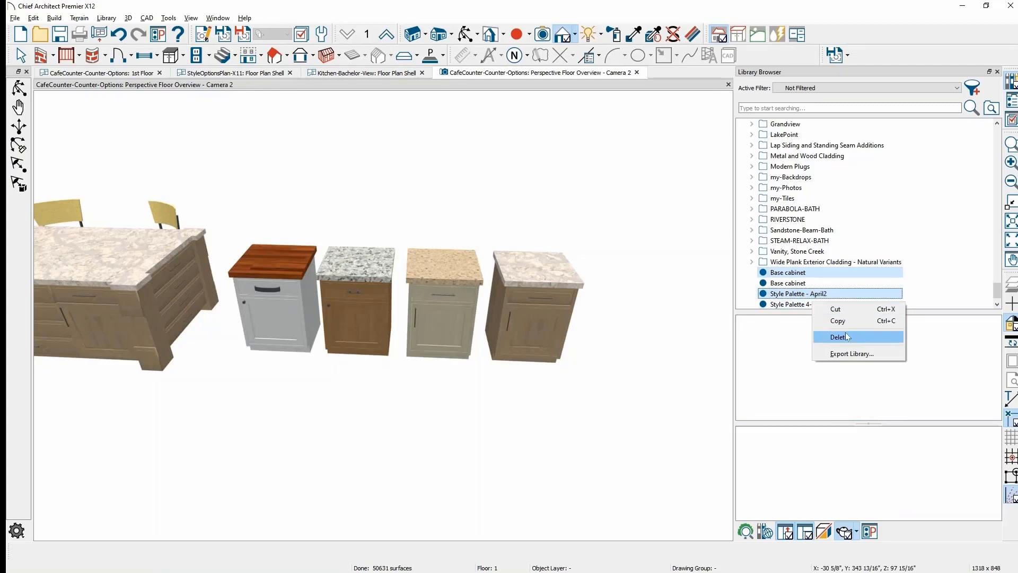
{"action": "left_click", "coordinate": [847, 337]}
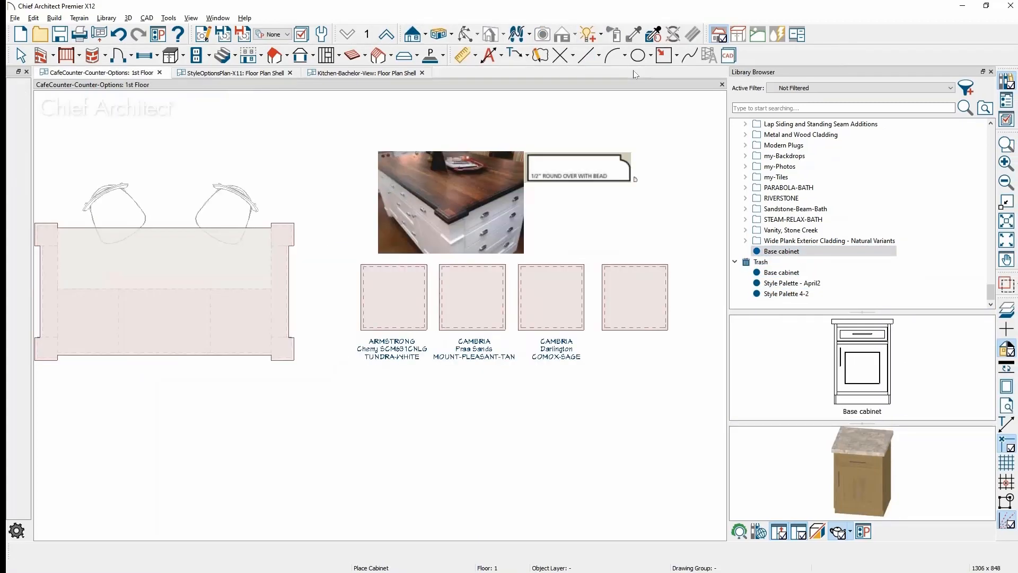
- Close the CafeCounter-Counter-Options plan and answer its save prompt
{"action": "left_click", "coordinate": [160, 72]}
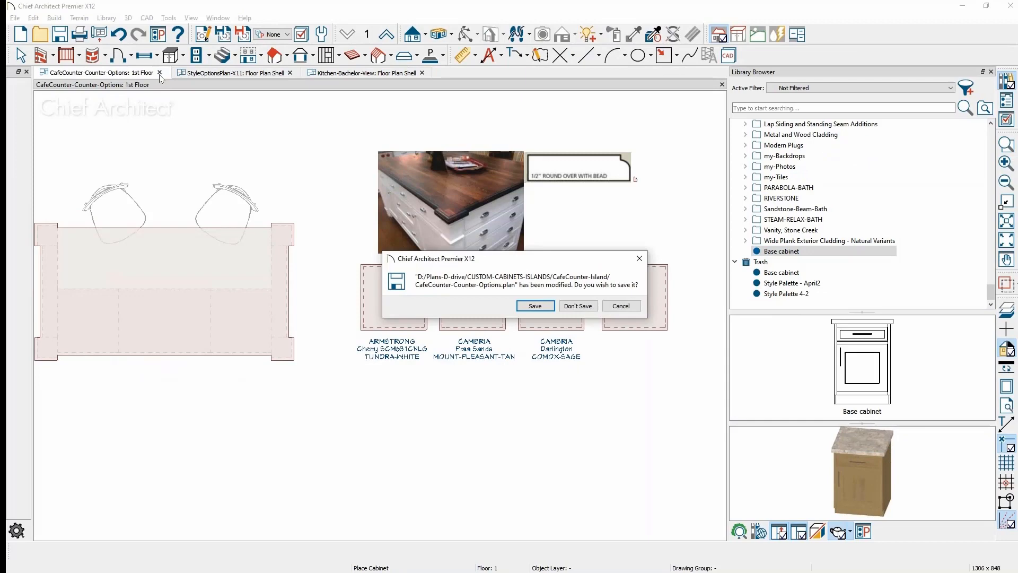
{"action": "left_click", "coordinate": [570, 307]}
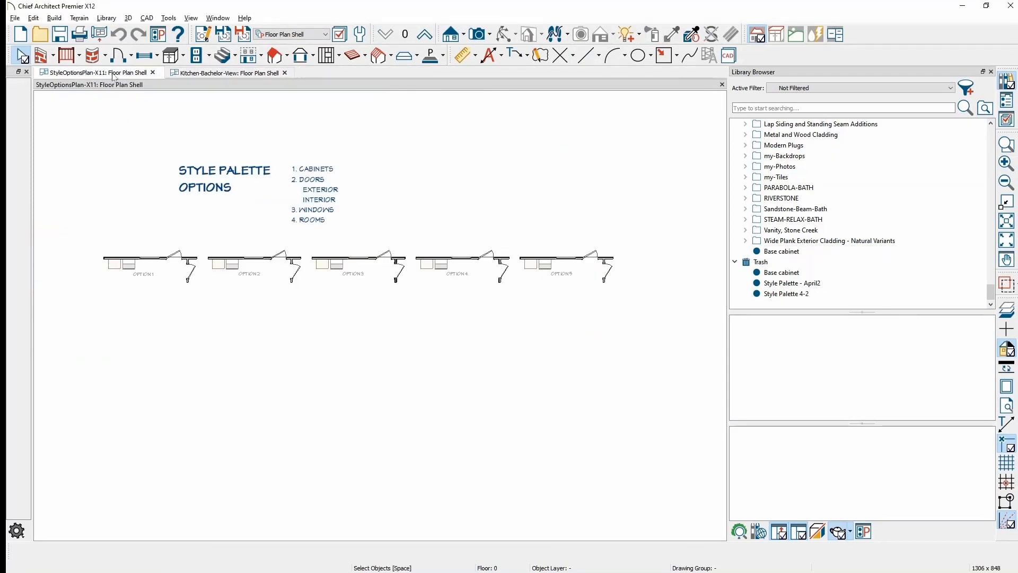
{"action": "scroll", "coordinate": [165, 215], "scroll_direction": "up", "scroll_amount": 3}
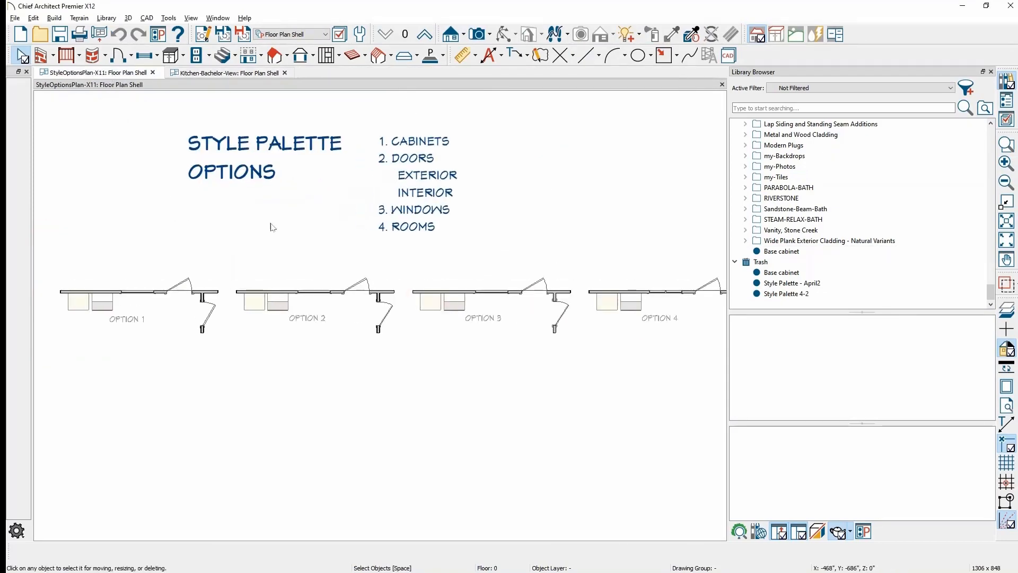
{"action": "scroll", "coordinate": [387, 191], "scroll_direction": "up", "scroll_amount": 2}
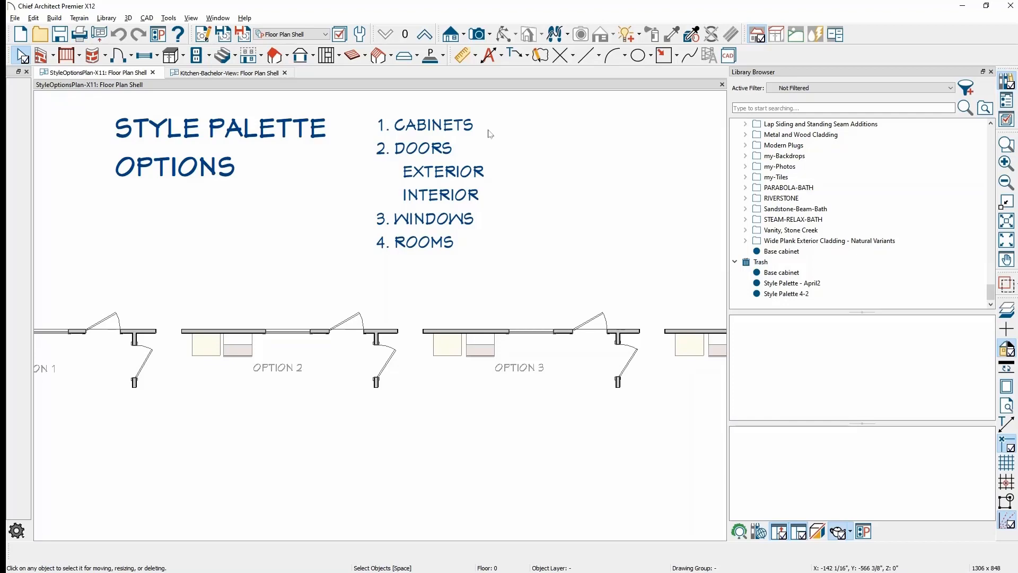
- Hide the Library Browser and open a Perspective Floor Overview of StyleOptionsPlan-X11
{"action": "left_click", "coordinate": [991, 72]}
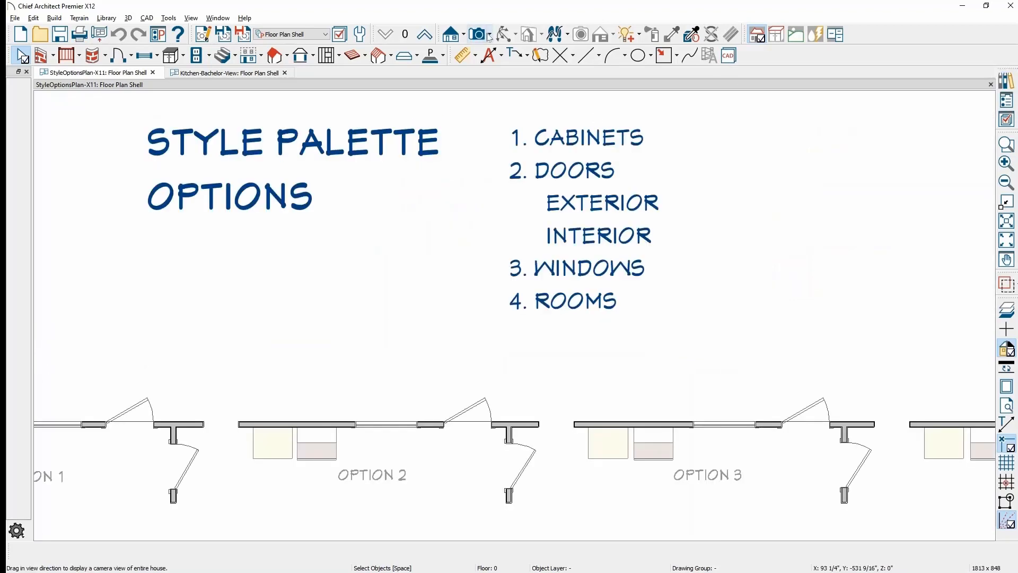
{"action": "left_click", "coordinate": [489, 35]}
{"action": "left_click", "coordinate": [505, 79]}
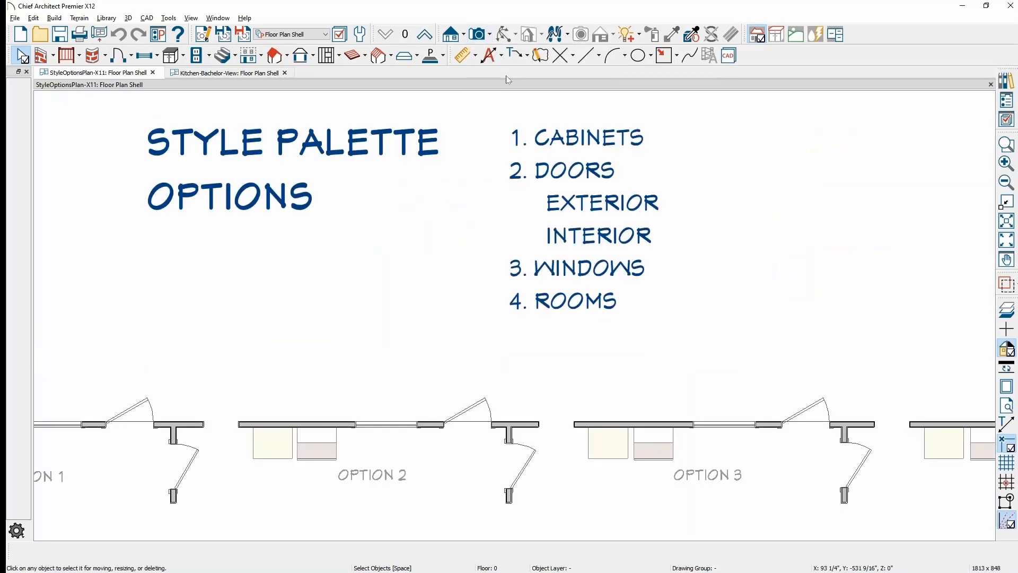
- Frame the row of style option rooms in the 3D overview and reopen the Library Browser
{"action": "middle_click_drag", "start_coordinate": [491, 325], "coordinate": [599, 322]}
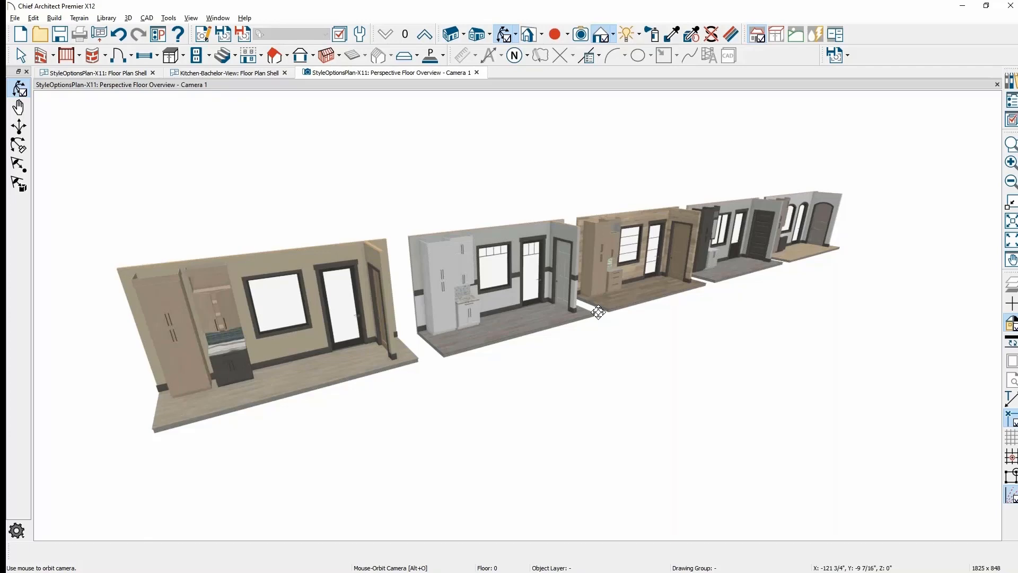
{"action": "scroll", "coordinate": [584, 308], "scroll_direction": "up", "scroll_amount": 5}
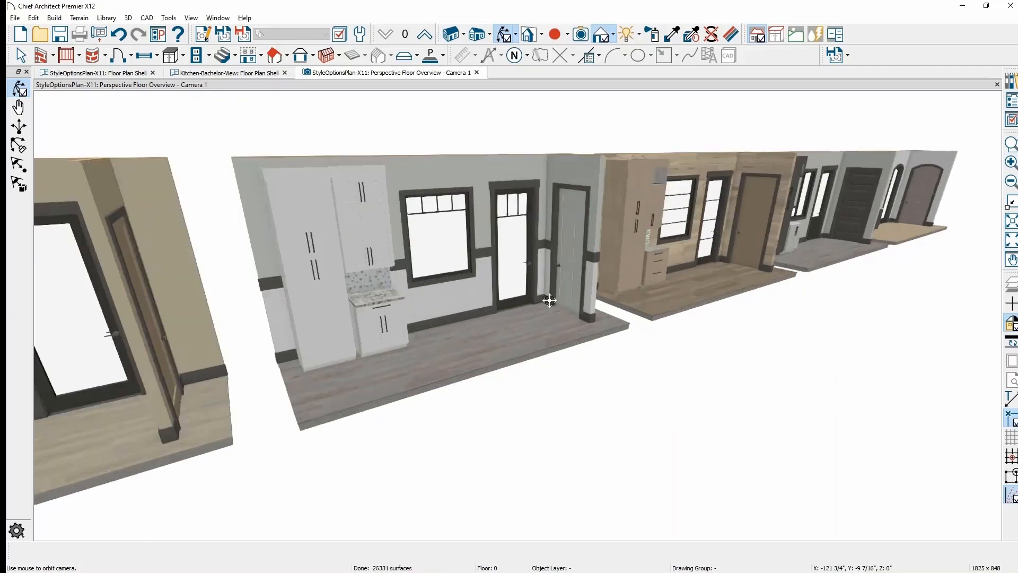
{"action": "left_click_drag", "start_coordinate": [551, 302], "coordinate": [543, 343]}
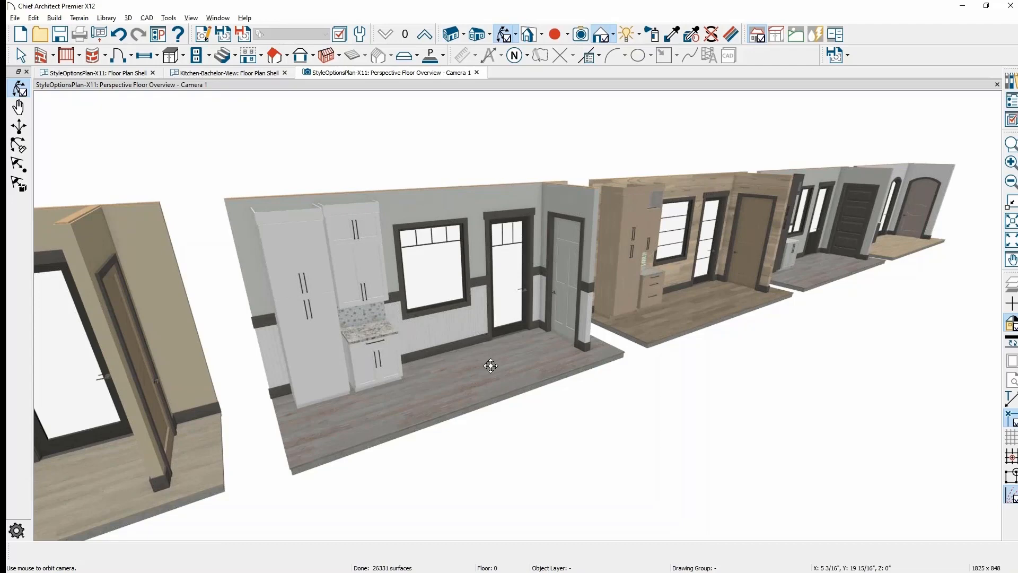
{"action": "middle_click_drag", "start_coordinate": [686, 295], "coordinate": [501, 372]}
{"action": "scroll", "coordinate": [706, 308], "scroll_direction": "up", "scroll_amount": 3}
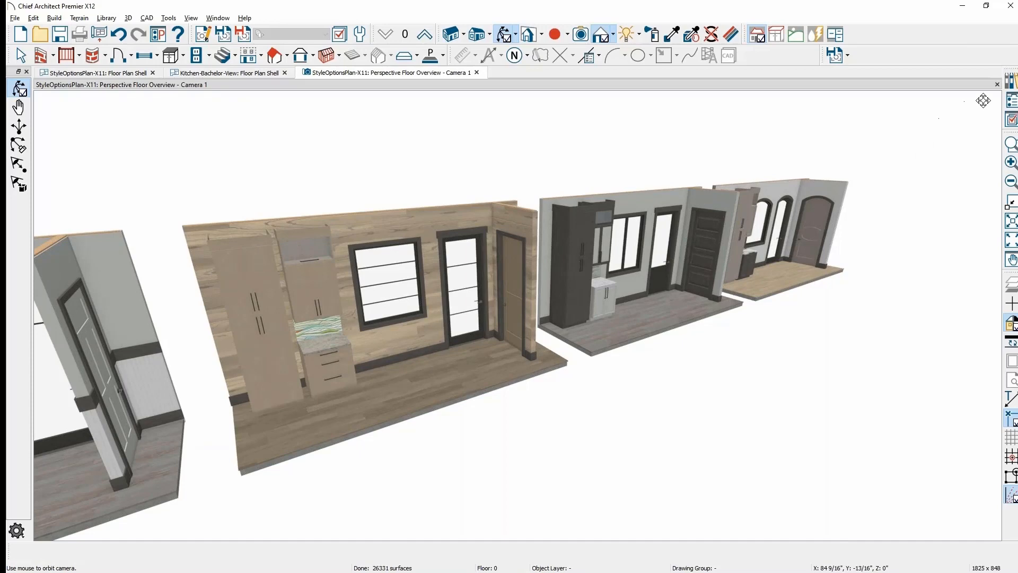
{"action": "left_click", "coordinate": [1012, 84]}
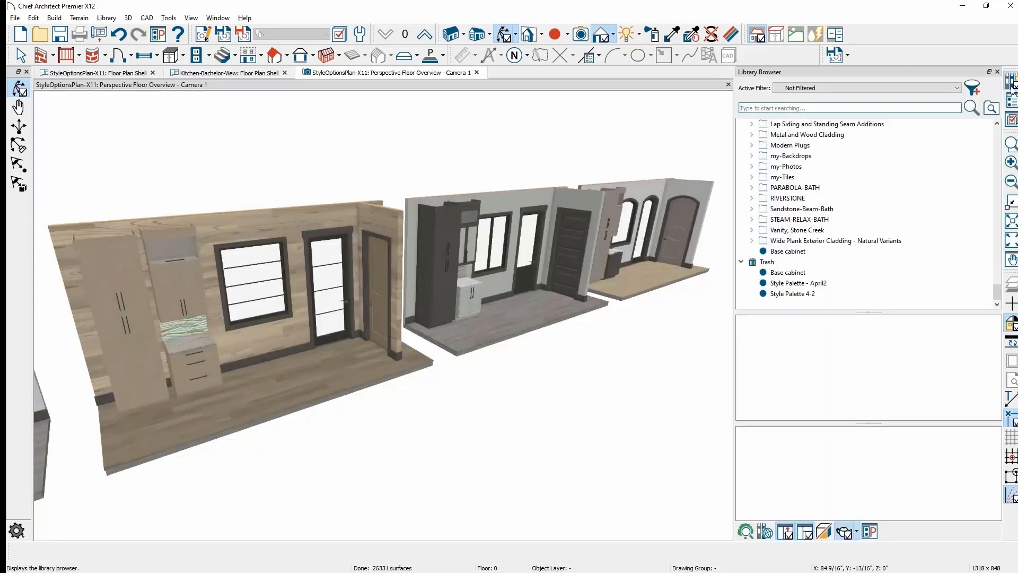
- Select Option3 under User Catalog > -Style Options, then switch to the Kitchen-Bachelor-View plan
{"action": "scroll", "coordinate": [794, 152], "scroll_direction": "up", "scroll_amount": 7}
{"action": "left_click", "coordinate": [794, 147]}
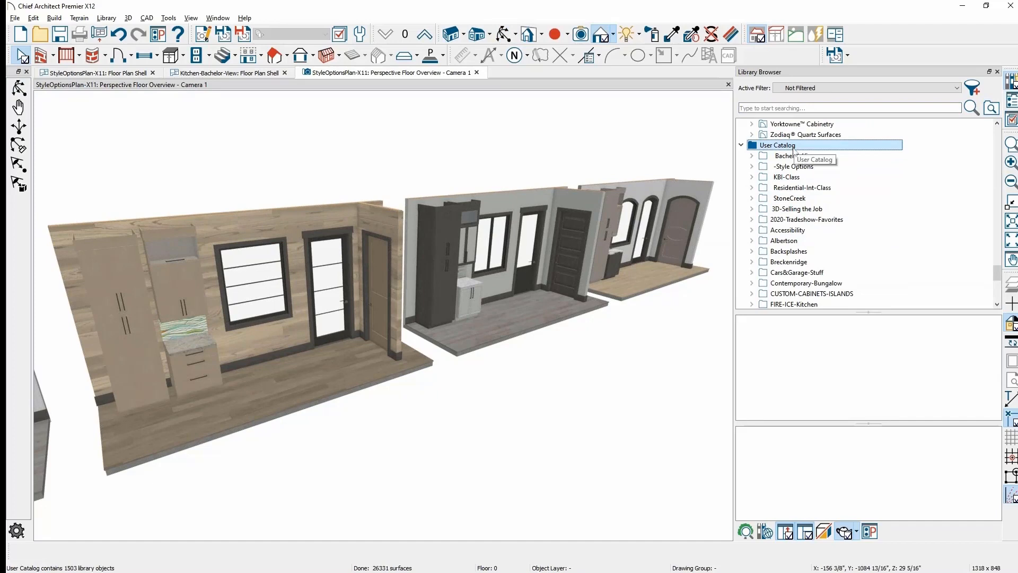
{"action": "double_click", "coordinate": [785, 167]}
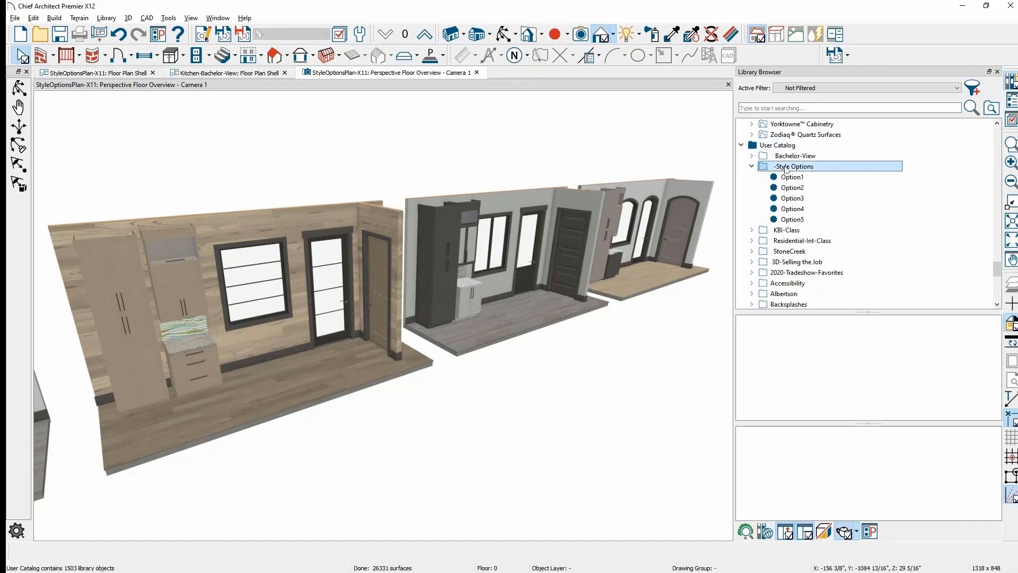
{"action": "scroll", "coordinate": [358, 371], "scroll_direction": "up", "scroll_amount": 5}
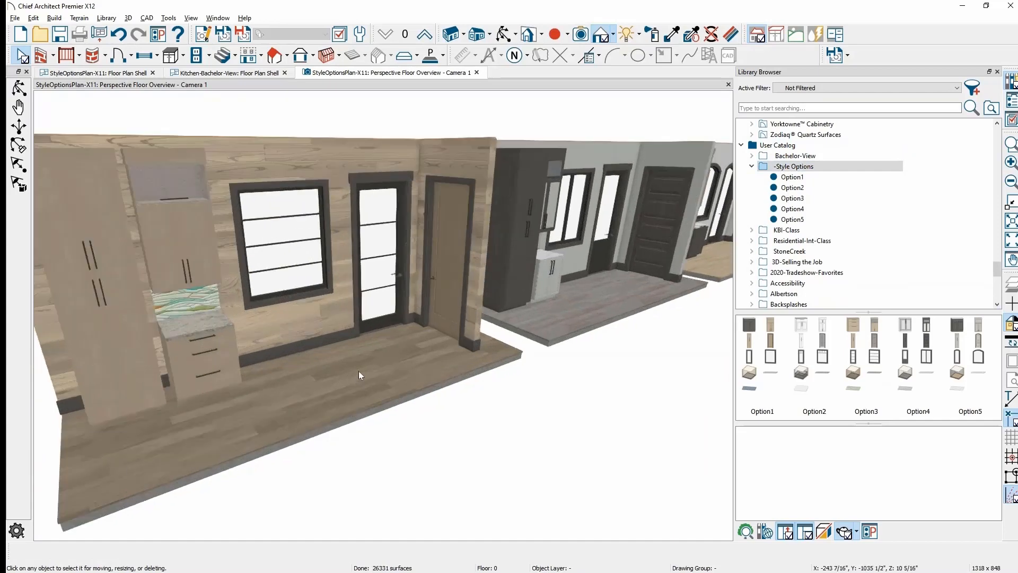
{"action": "left_click", "coordinate": [792, 199]}
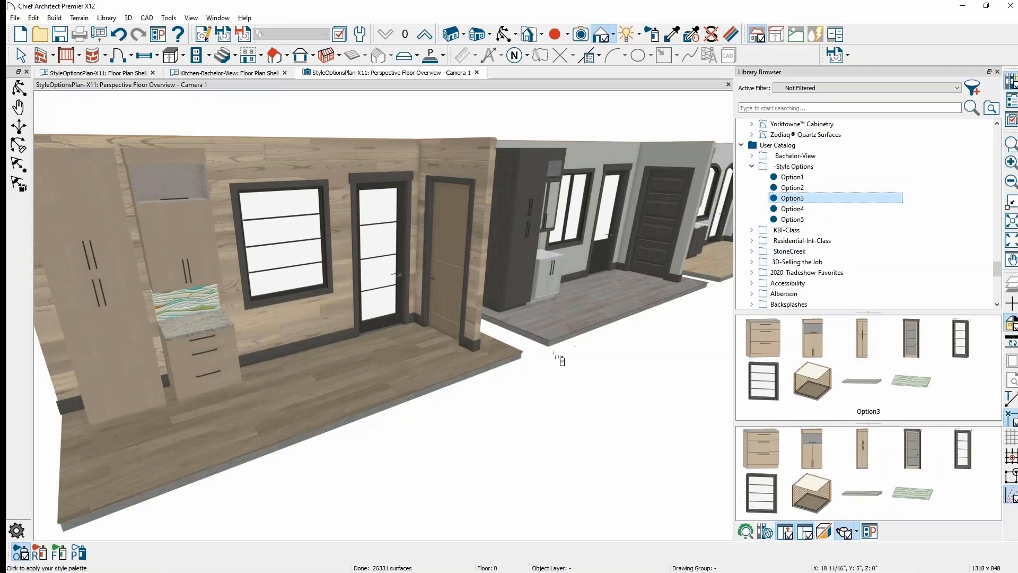
{"action": "scroll", "coordinate": [595, 350], "scroll_direction": "up", "scroll_amount": 3}
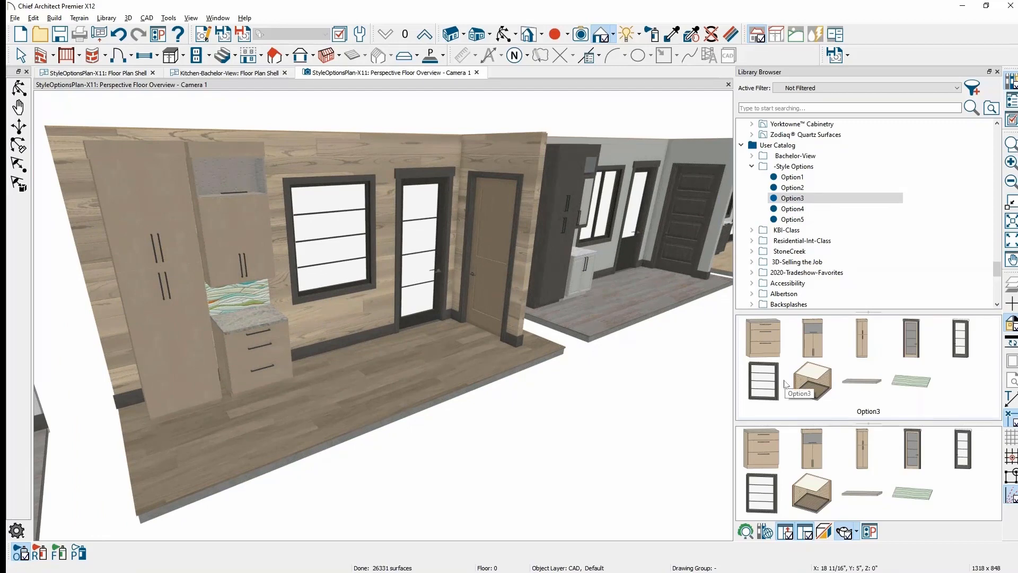
{"action": "left_click", "coordinate": [241, 75]}
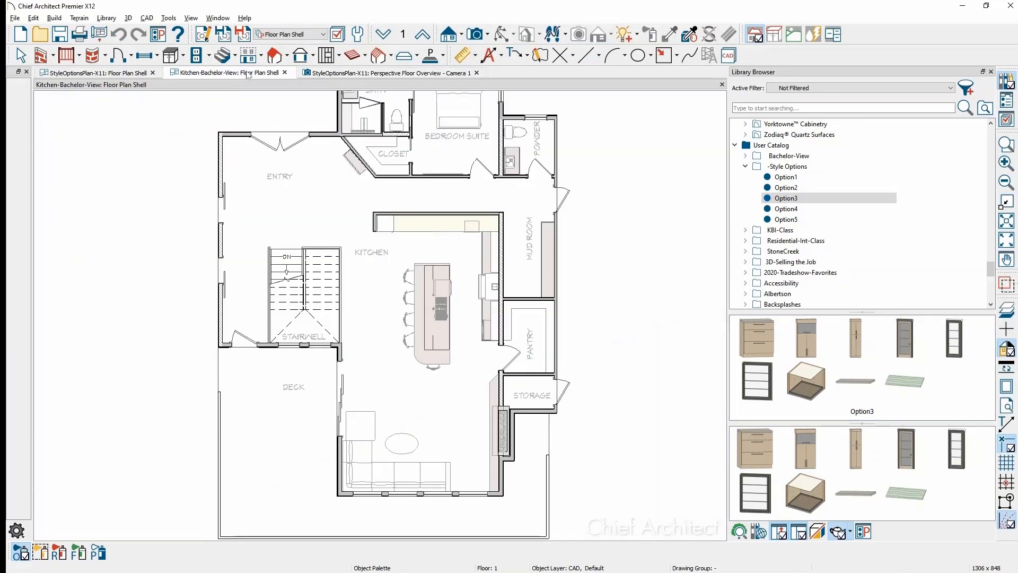
- Open a Perspective Floor Overview zoomed onto the island and select the Option1 palette
{"action": "left_click", "coordinate": [488, 35]}
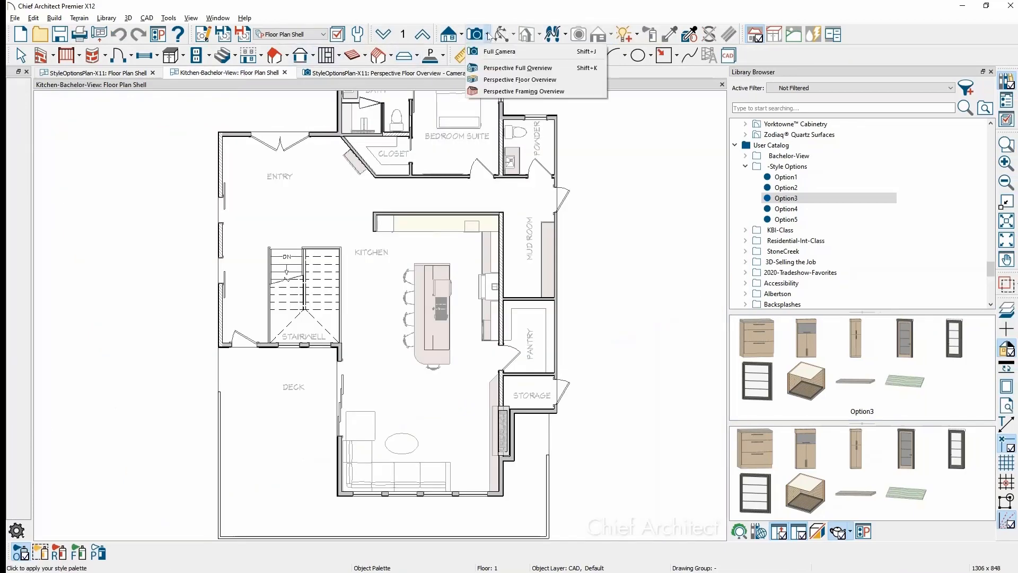
{"action": "left_click", "coordinate": [523, 80]}
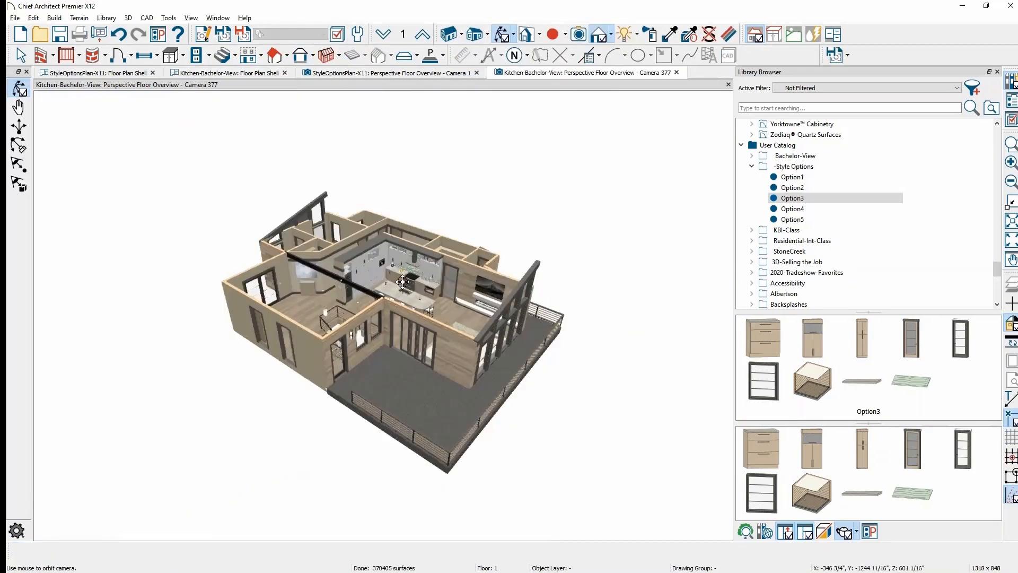
{"action": "scroll", "coordinate": [403, 279], "scroll_direction": "up", "scroll_amount": 10}
{"action": "scroll", "coordinate": [402, 280], "scroll_direction": "up", "scroll_amount": 5}
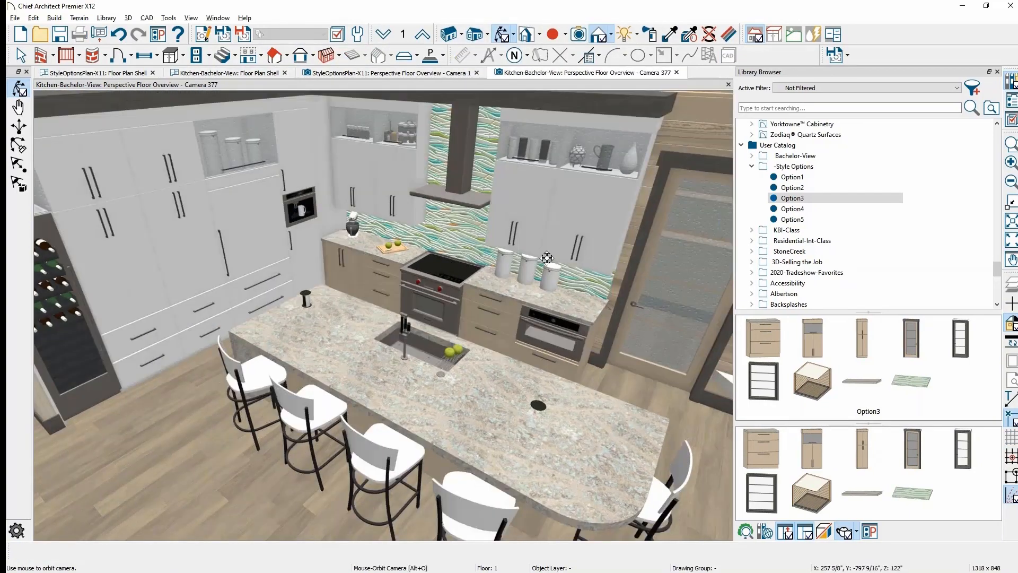
{"action": "left_click", "coordinate": [787, 198]}
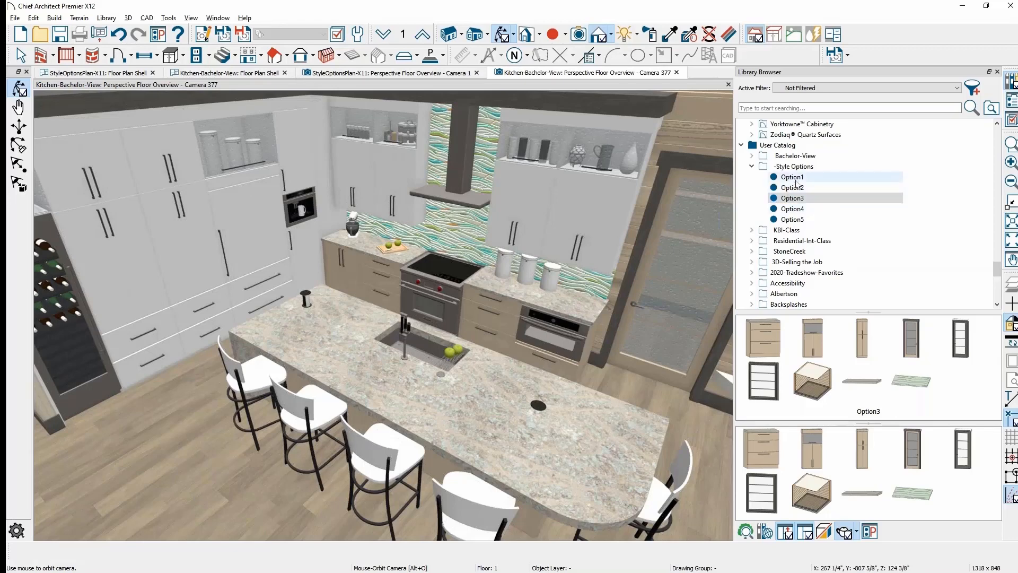
{"action": "left_click", "coordinate": [820, 177]}
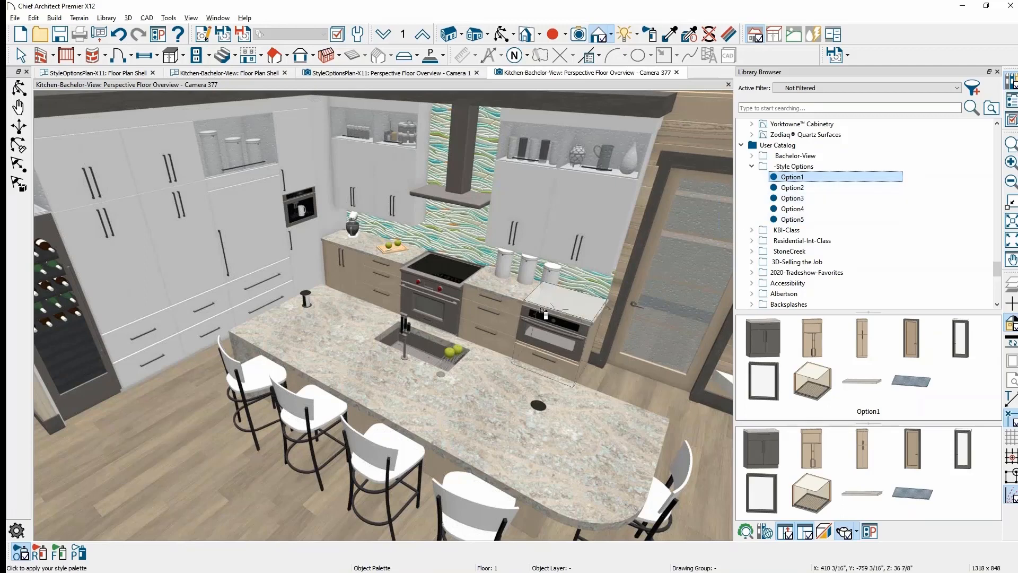
- Apply the Option1 palette to the whole kitchen room, then select Option2 in the library
{"action": "left_click", "coordinate": [440, 359]}
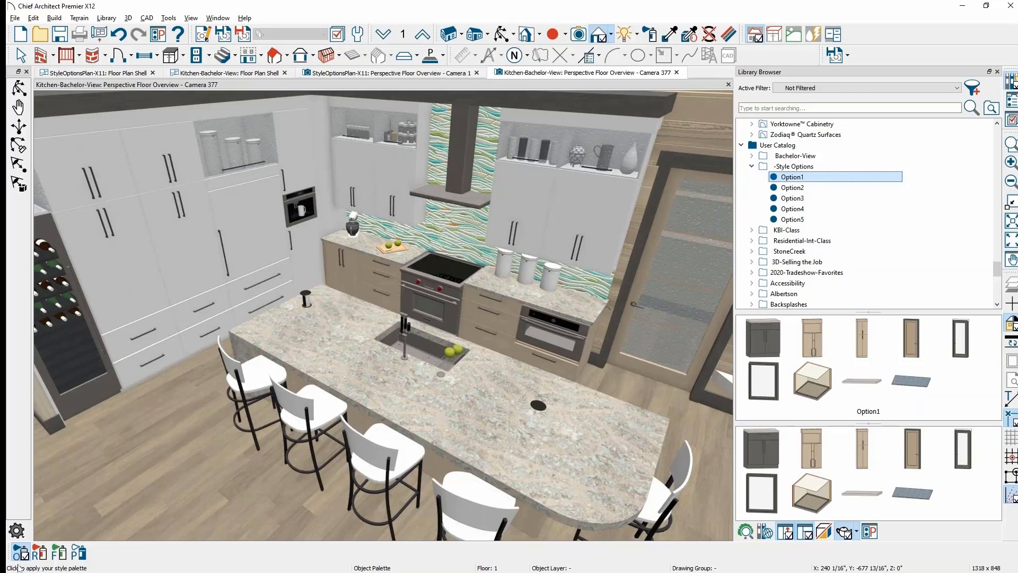
{"action": "left_click", "coordinate": [39, 552]}
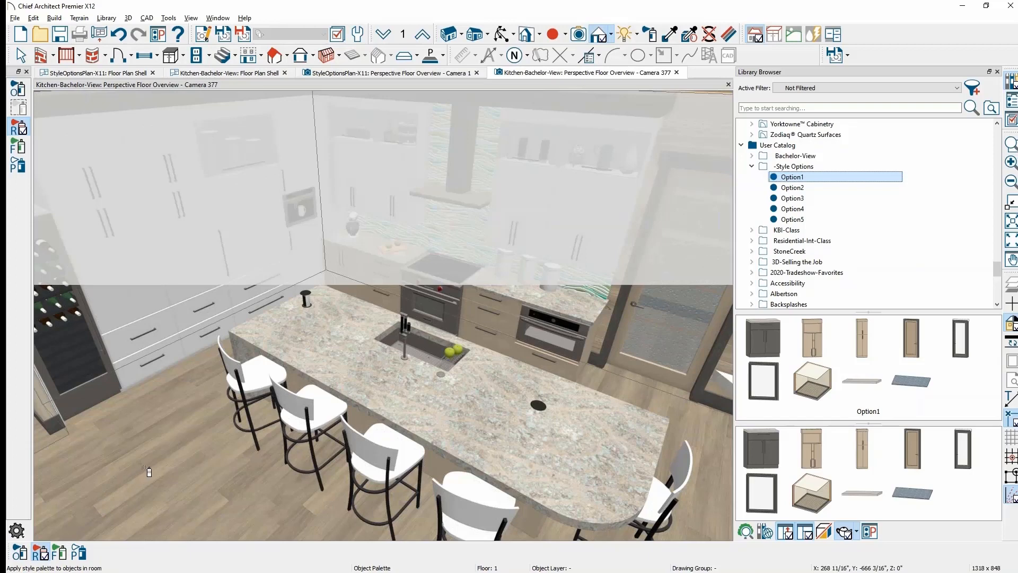
{"action": "left_click", "coordinate": [149, 471]}
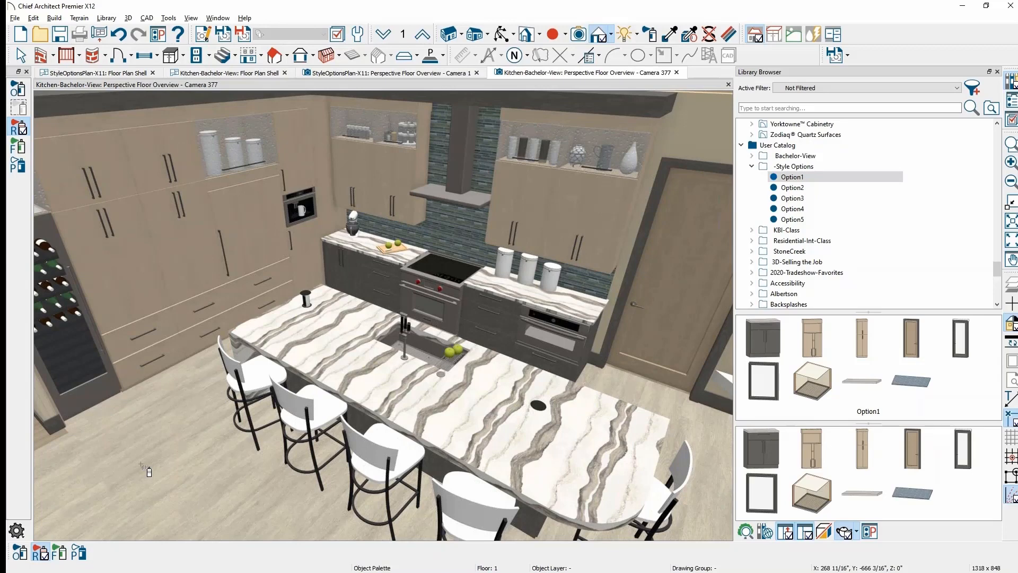
{"action": "left_click", "coordinate": [790, 190]}
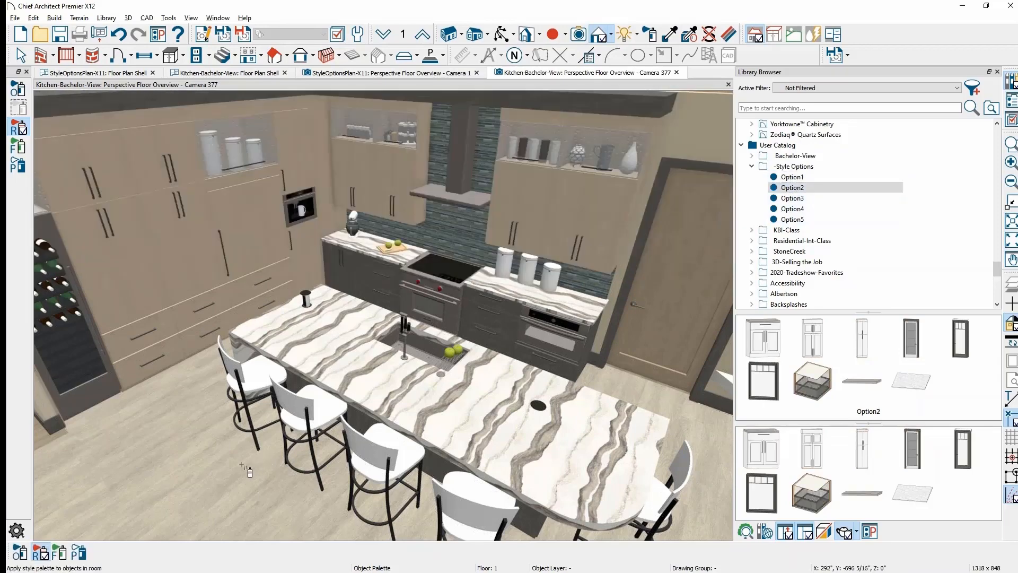
- Apply Option2 to the kitchen room, return to Select Objects, and pick the Option4 palette
{"action": "left_click", "coordinate": [244, 466]}
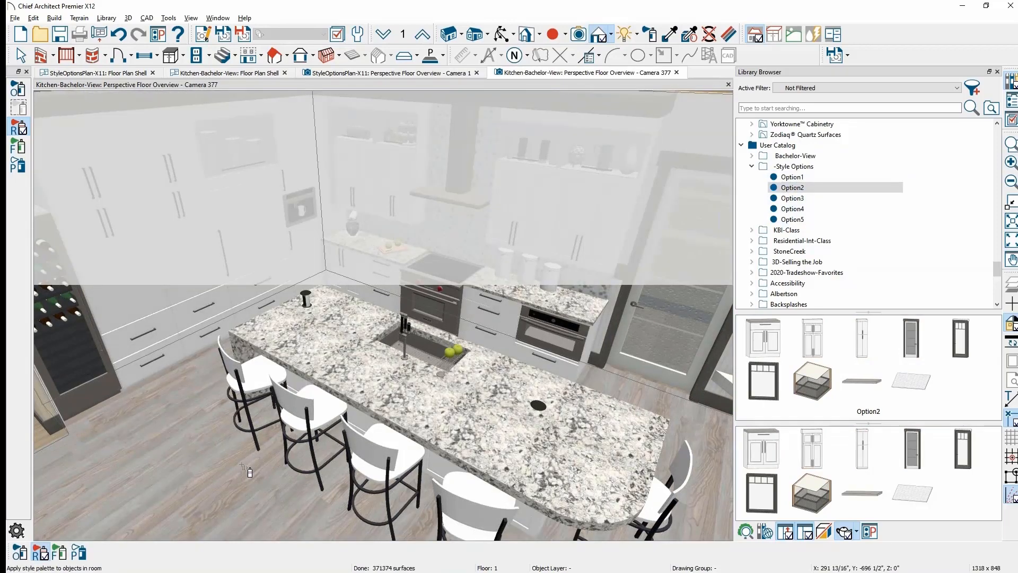
{"action": "left_click", "coordinate": [21, 56]}
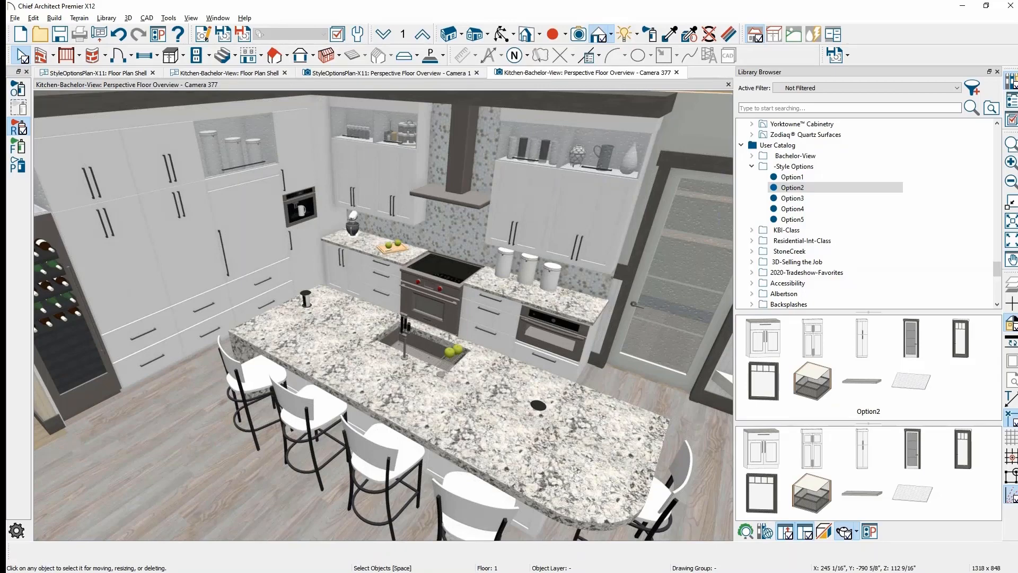
{"action": "left_click", "coordinate": [808, 212]}
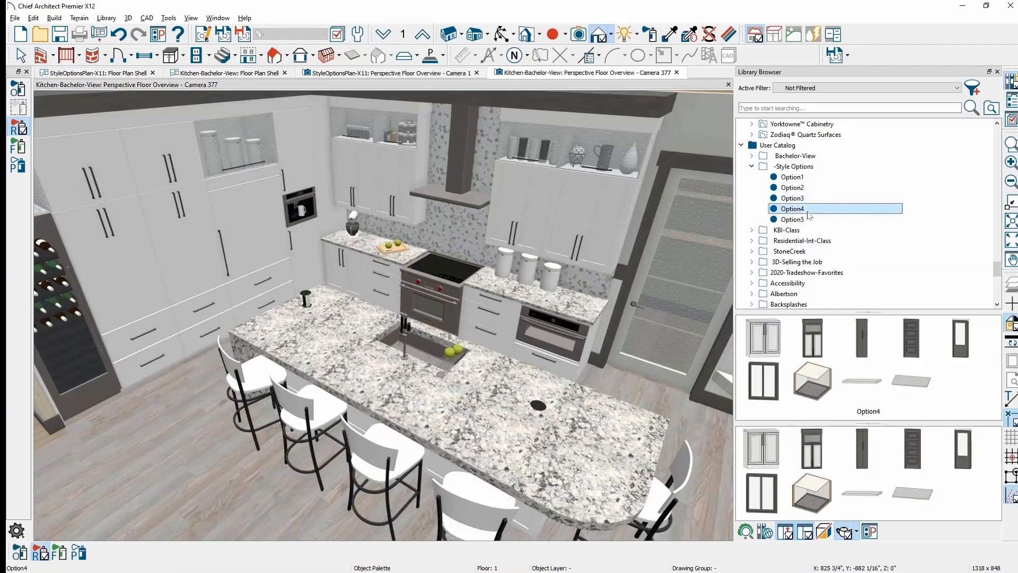
- Apply Option4 to the kitchen, then orbit and pan toward the island and living area
{"action": "left_click", "coordinate": [284, 499]}
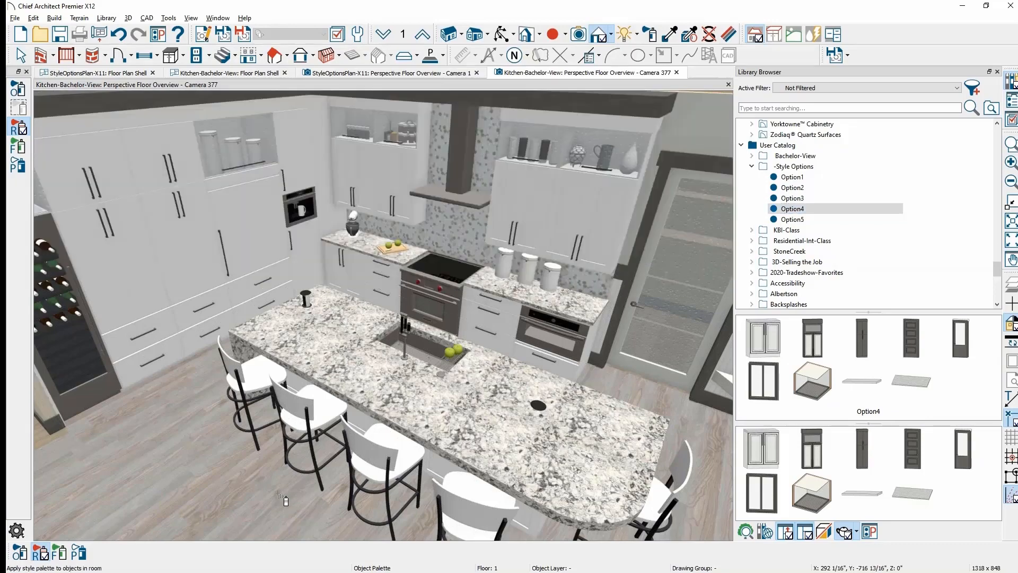
{"action": "left_click", "coordinate": [283, 498]}
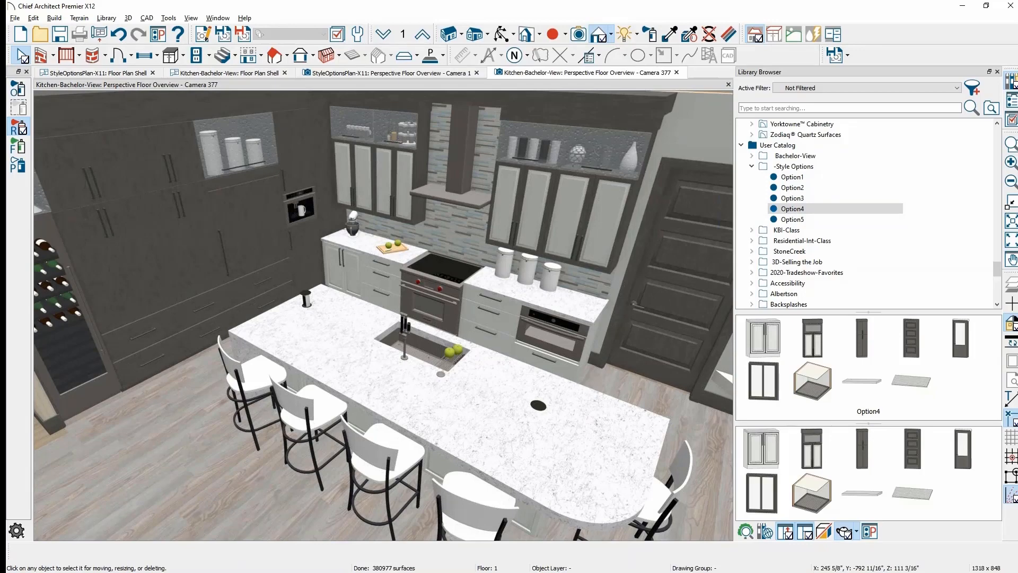
{"action": "left_click_drag", "start_coordinate": [345, 469], "coordinate": [452, 464]}
{"action": "middle_click_drag", "start_coordinate": [452, 464], "coordinate": [336, 403]}
{"action": "left_click_drag", "start_coordinate": [336, 403], "coordinate": [460, 408]}
{"action": "middle_click_drag", "start_coordinate": [460, 408], "coordinate": [429, 380]}
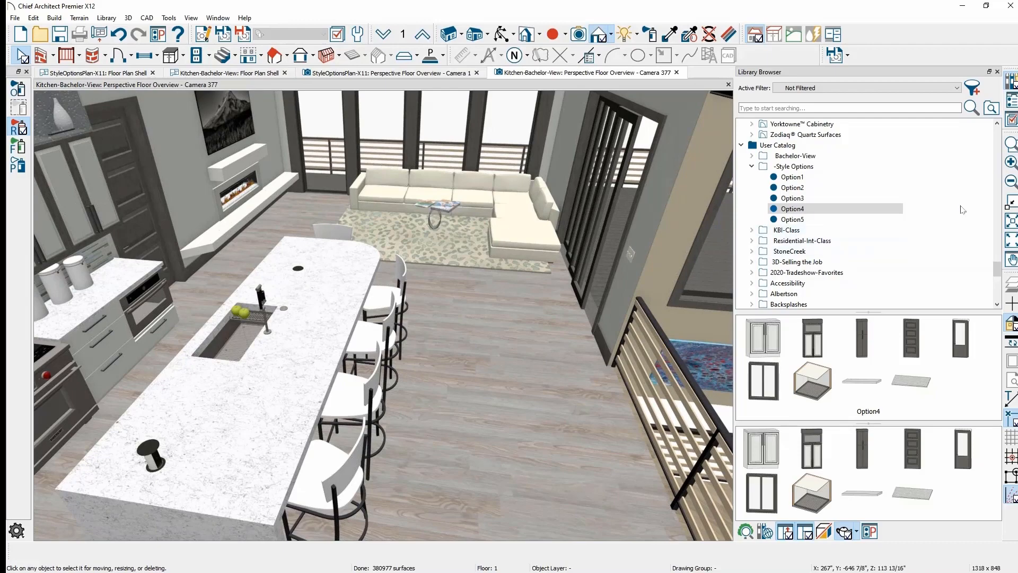
- Place the library's Base cabinet beside the kitchen island and rotate it into position
{"action": "left_click_drag", "start_coordinate": [1000, 272], "coordinate": [1000, 293]}
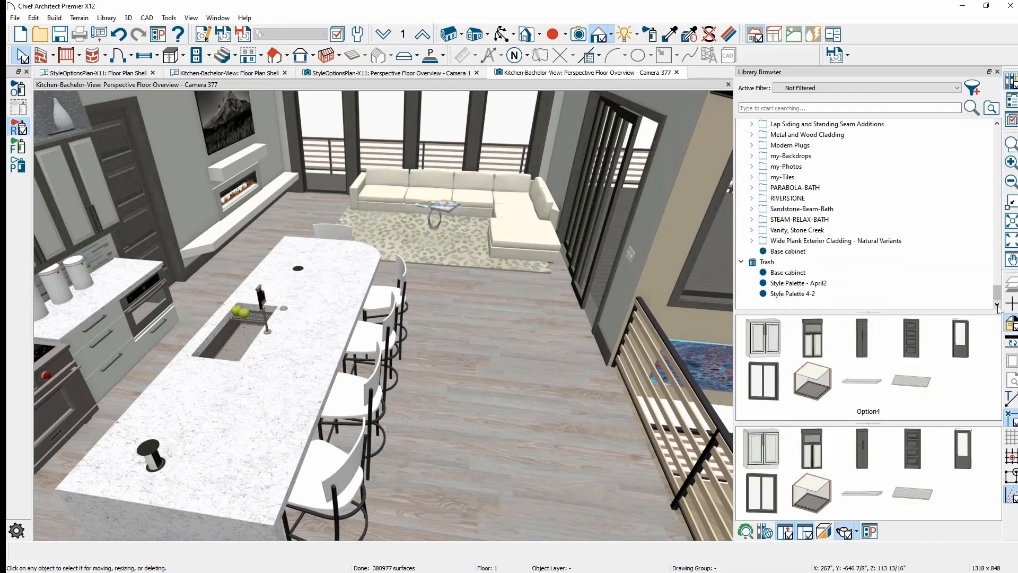
{"action": "left_click", "coordinate": [741, 261]}
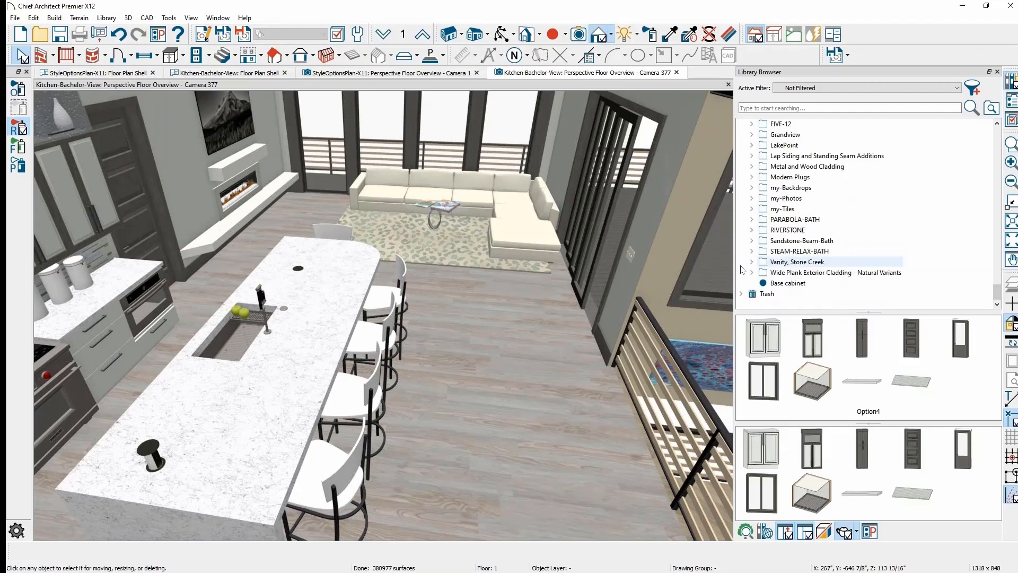
{"action": "left_click", "coordinate": [794, 283]}
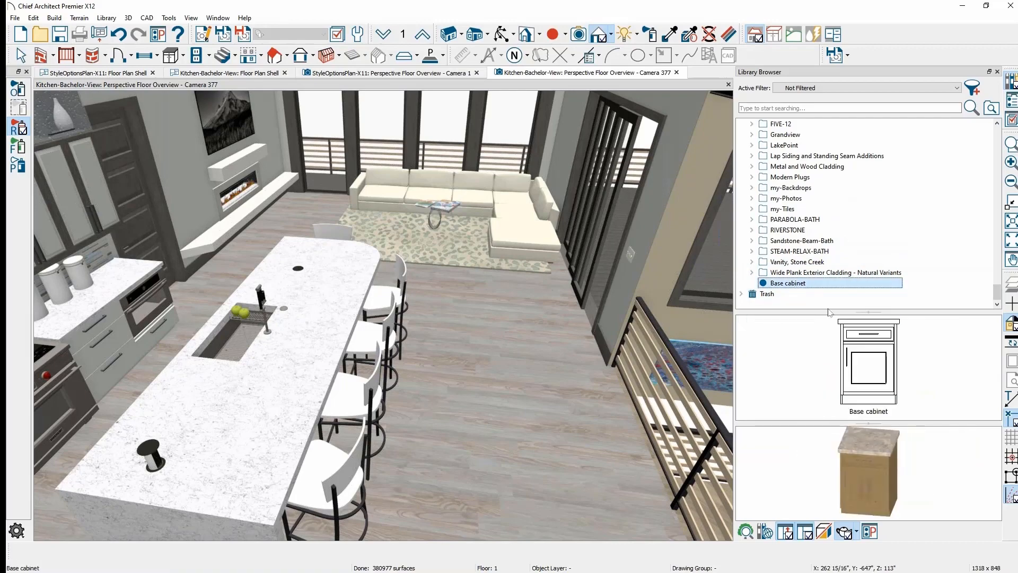
{"action": "left_click", "coordinate": [883, 361]}
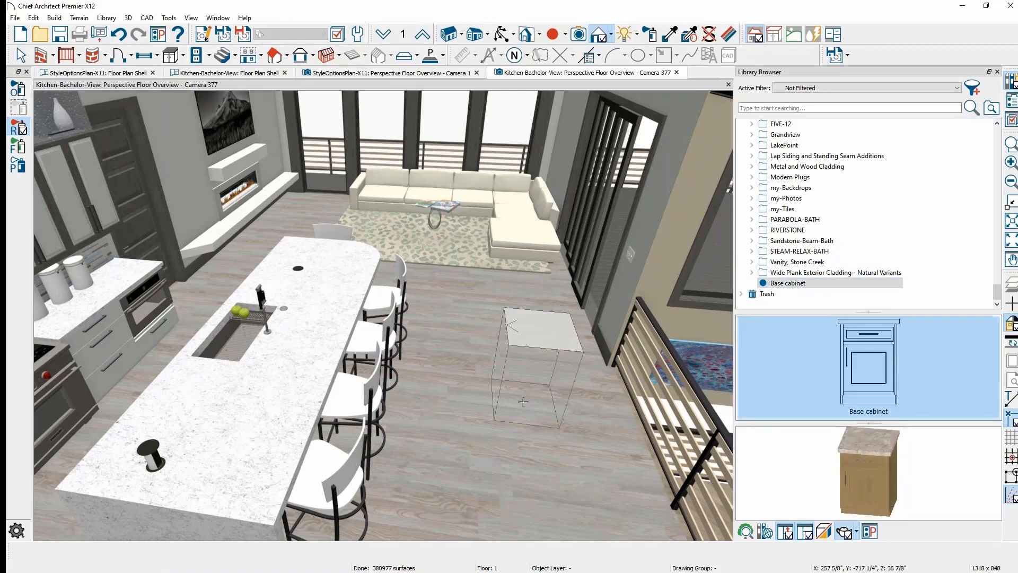
{"action": "left_click", "coordinate": [522, 425]}
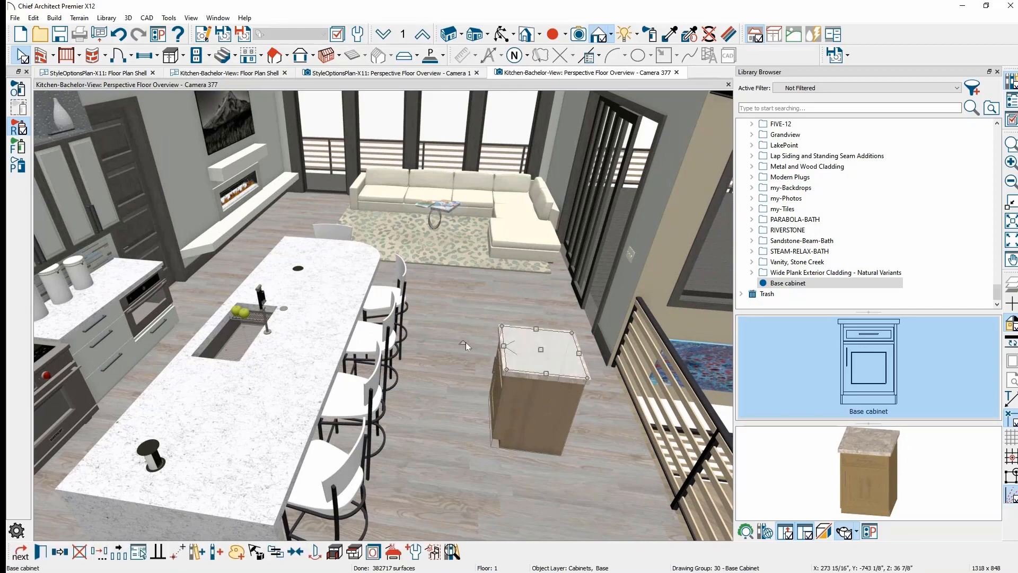
{"action": "left_click_drag", "start_coordinate": [504, 346], "coordinate": [560, 418]}
{"action": "key", "text": "Escape"}
{"action": "scroll", "coordinate": [625, 432], "scroll_direction": "up", "scroll_amount": 2}
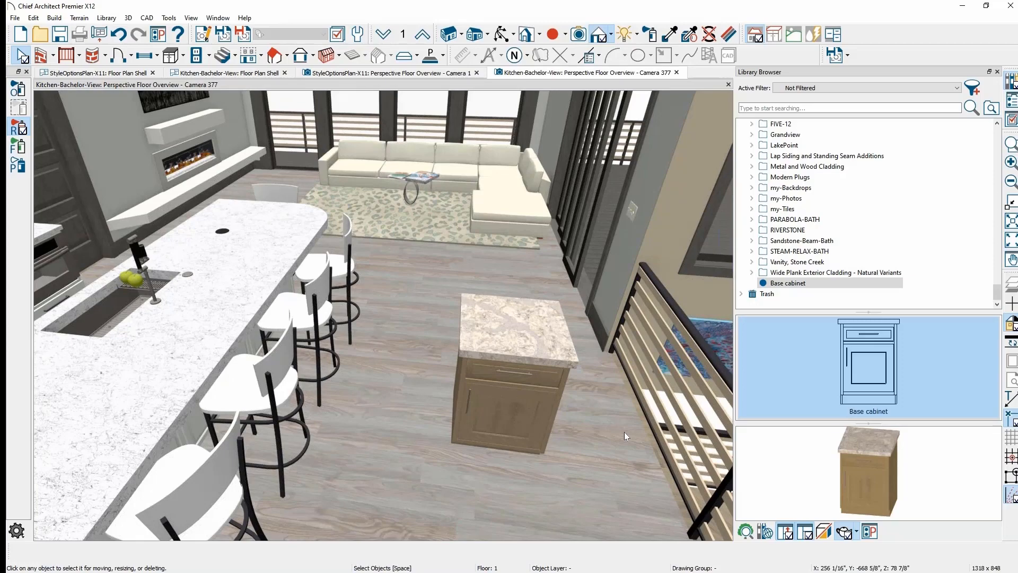
- Select the placed island base cabinet and launch Add Object(s) to Style Palette
{"action": "left_click", "coordinate": [825, 285]}
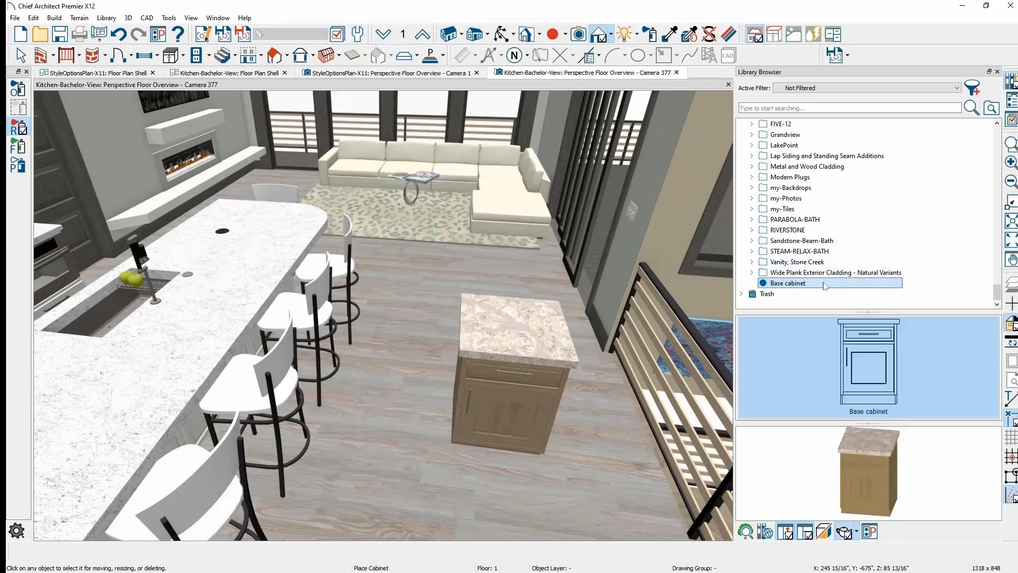
{"action": "right_click", "coordinate": [824, 286]}
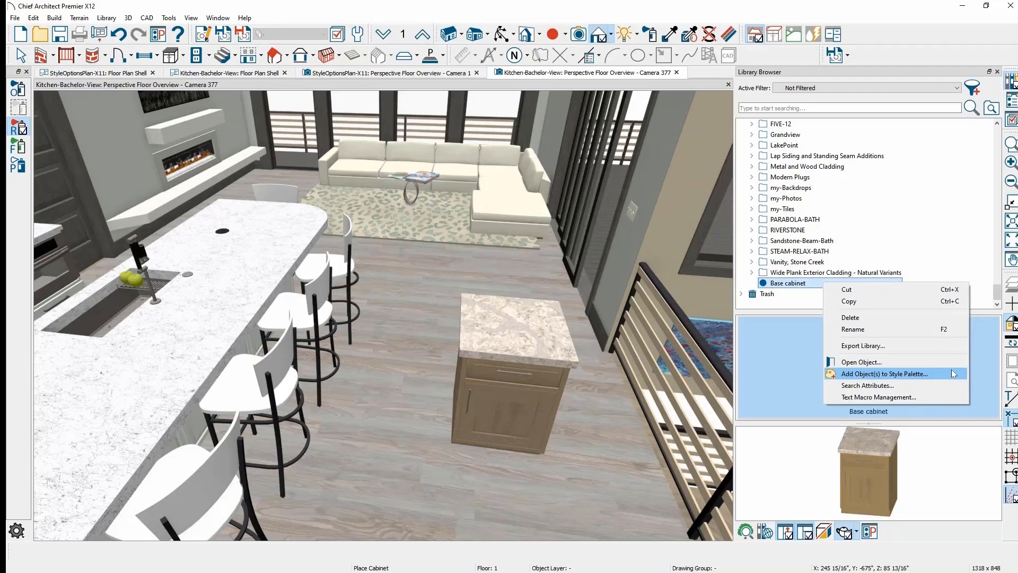
{"action": "left_click", "coordinate": [508, 396]}
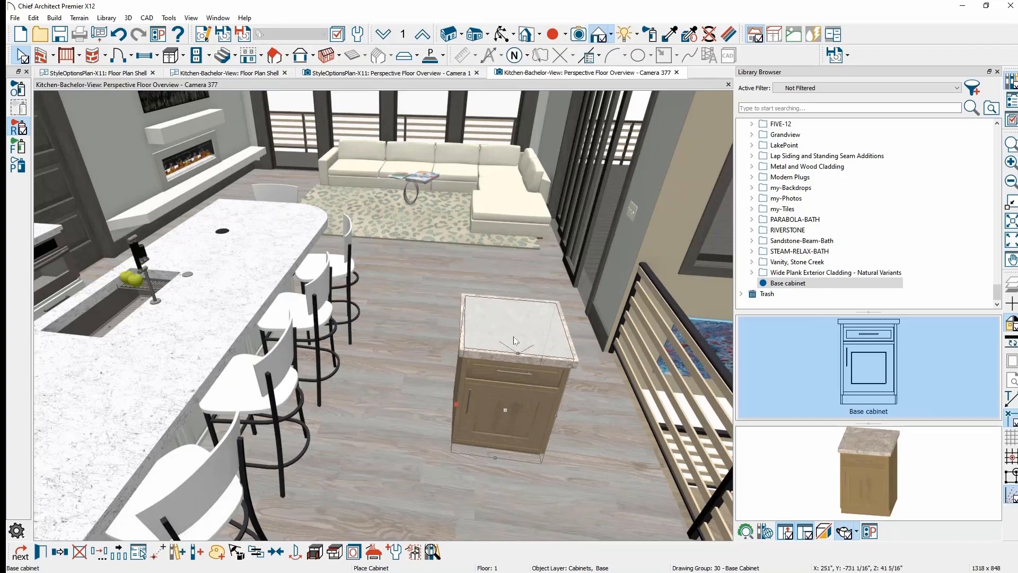
{"action": "left_click", "coordinate": [217, 553]}
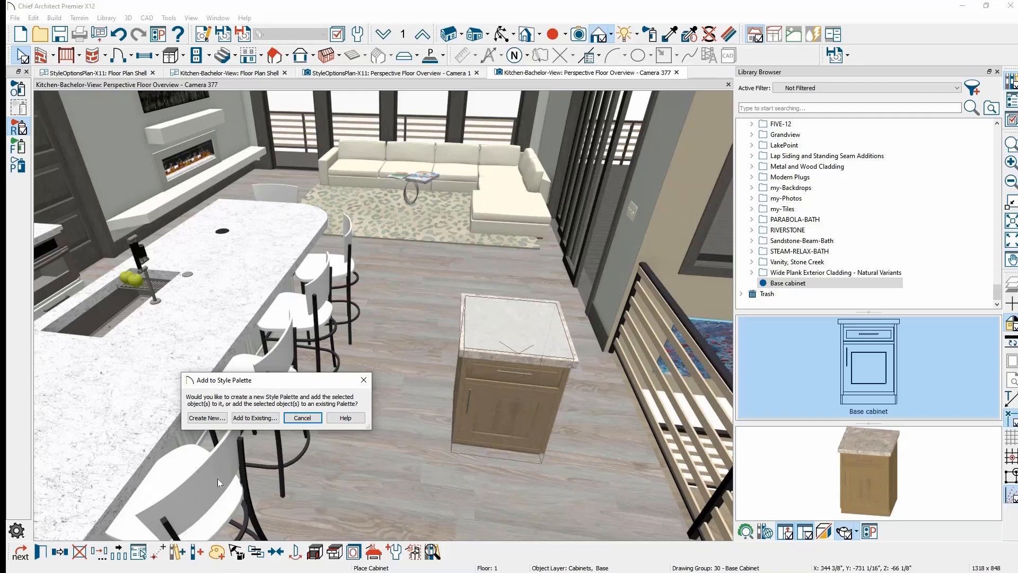
- Create a new palette named 'Style Palette April2' with Base Cabinet checked as its object
{"action": "left_click", "coordinate": [207, 419]}
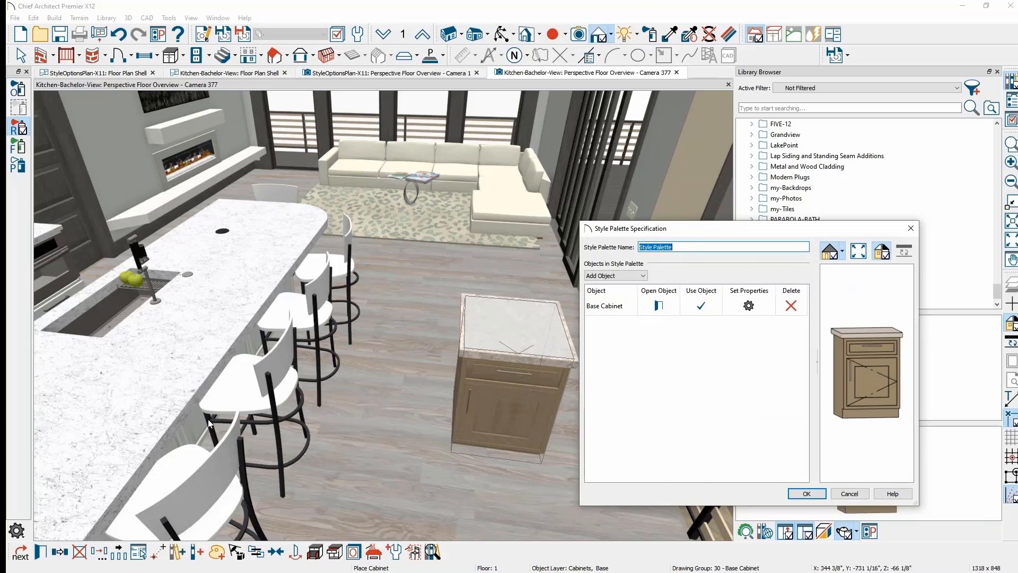
{"action": "left_click", "coordinate": [695, 246]}
{"action": "type", "text": "April2"}
{"action": "left_click", "coordinate": [704, 308]}
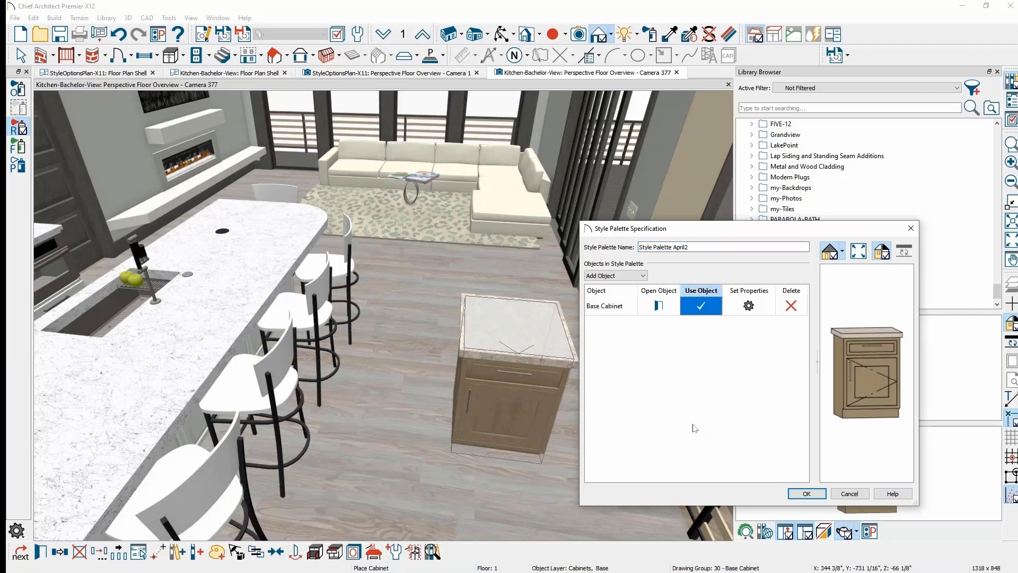
- Review which Base Cabinet properties are checked, including Backsplash Height and Box Construction
{"action": "left_click", "coordinate": [748, 307]}
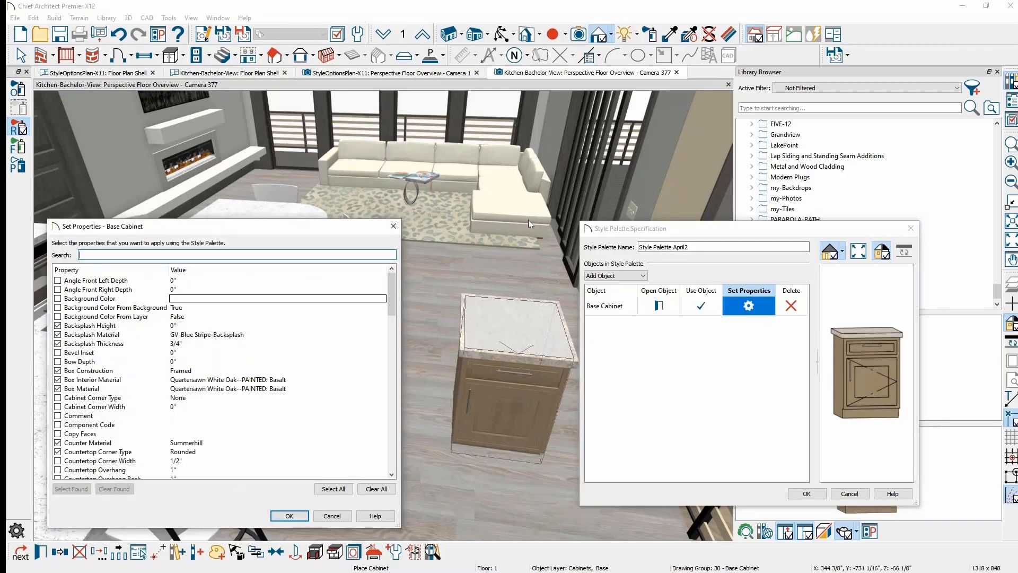
{"action": "left_click_drag", "start_coordinate": [280, 227], "coordinate": [454, 229]}
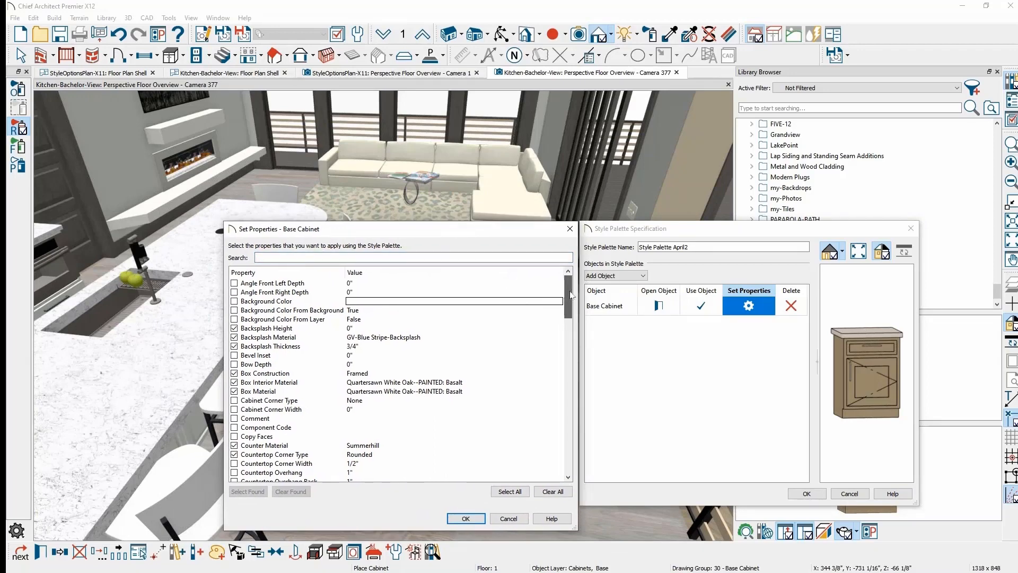
{"action": "left_click_drag", "start_coordinate": [572, 296], "coordinate": [572, 302]}
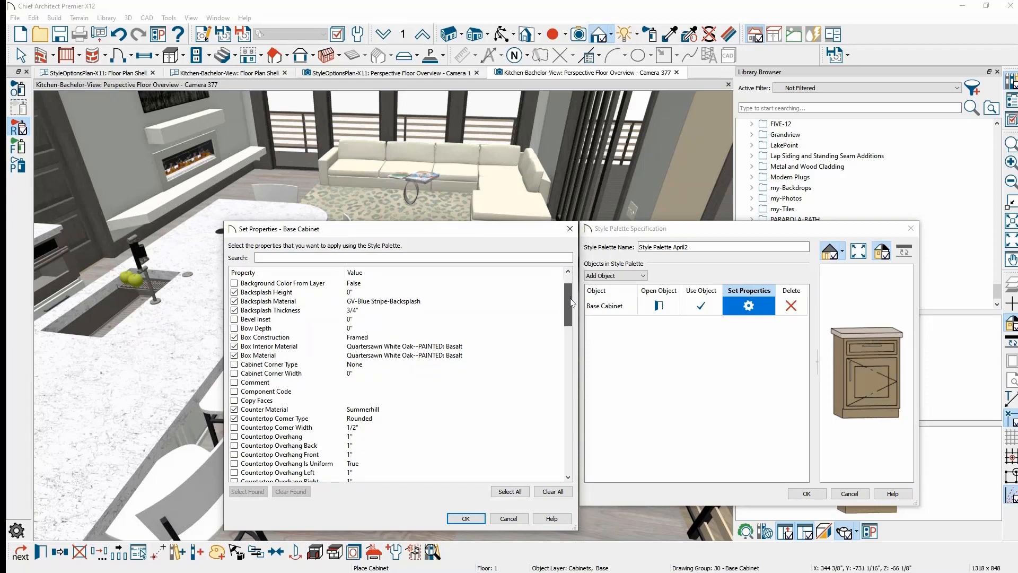
{"action": "left_click", "coordinate": [300, 293]}
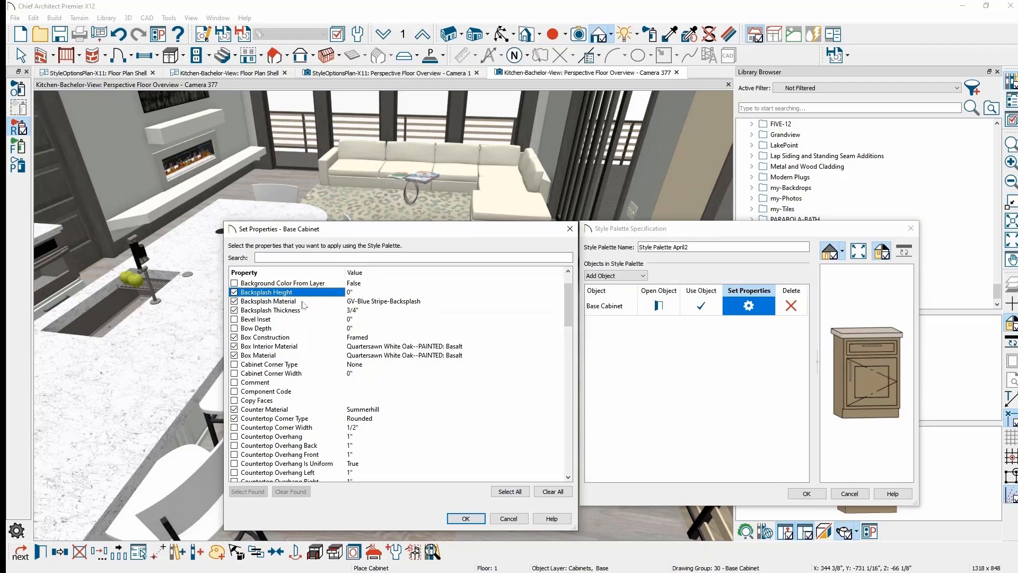
{"action": "left_click", "coordinate": [299, 339]}
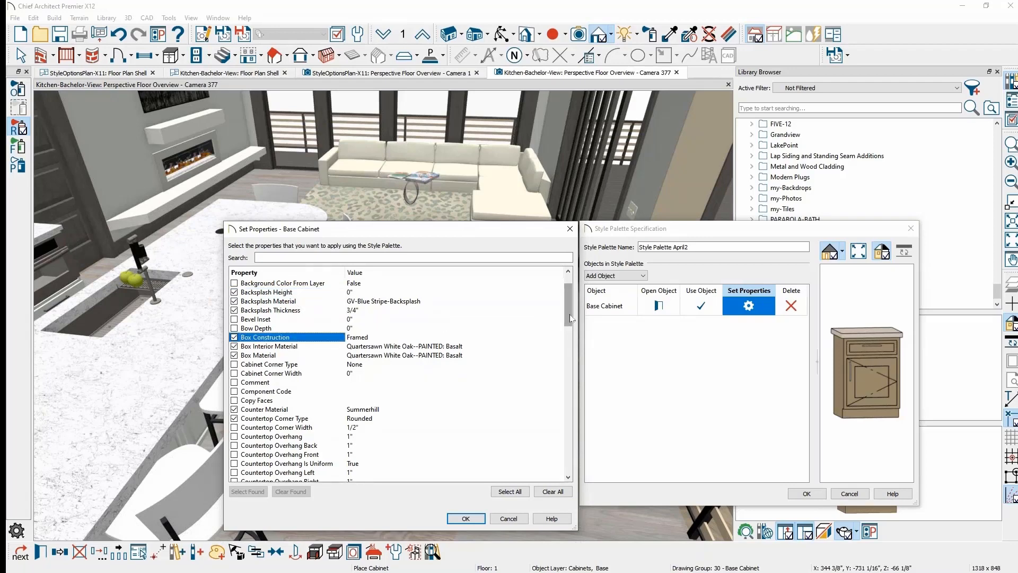
{"action": "left_click_drag", "start_coordinate": [566, 319], "coordinate": [567, 374]}
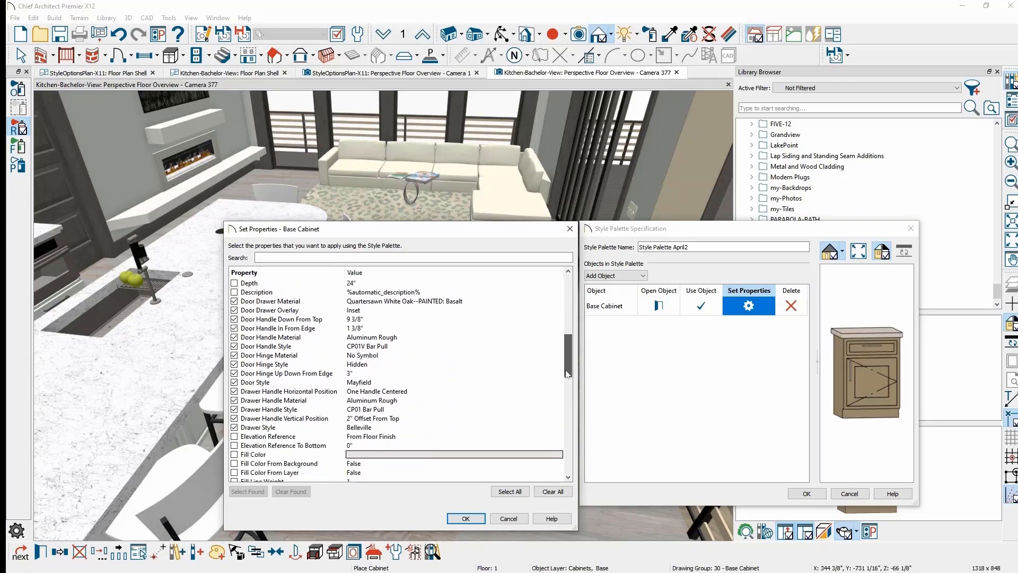
{"action": "left_click_drag", "start_coordinate": [568, 373], "coordinate": [567, 467]}
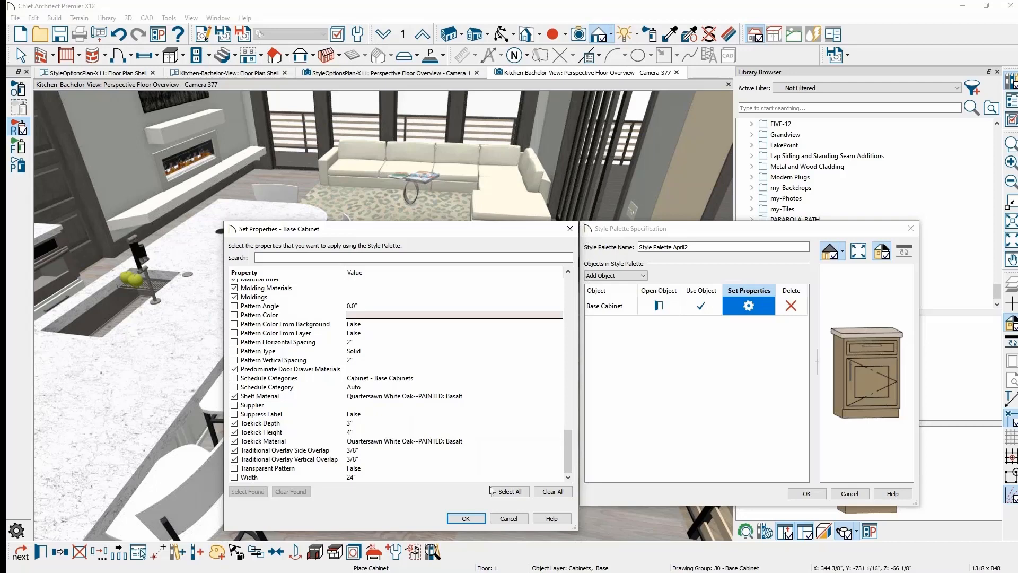
- Accept the Base Cabinet property choices and save Style Palette April2 to the library
{"action": "left_click", "coordinate": [466, 519]}
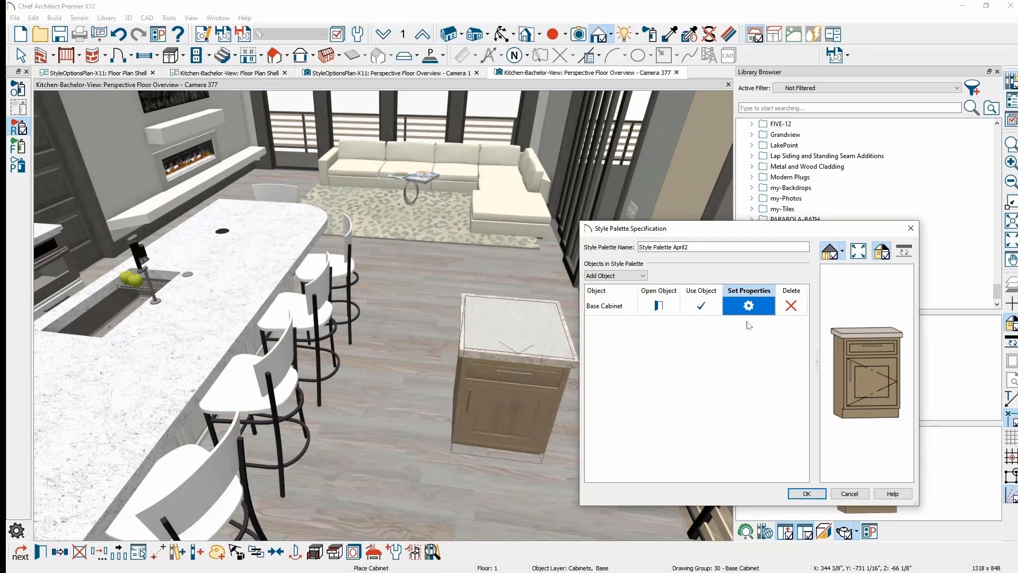
{"action": "left_click", "coordinate": [794, 495]}
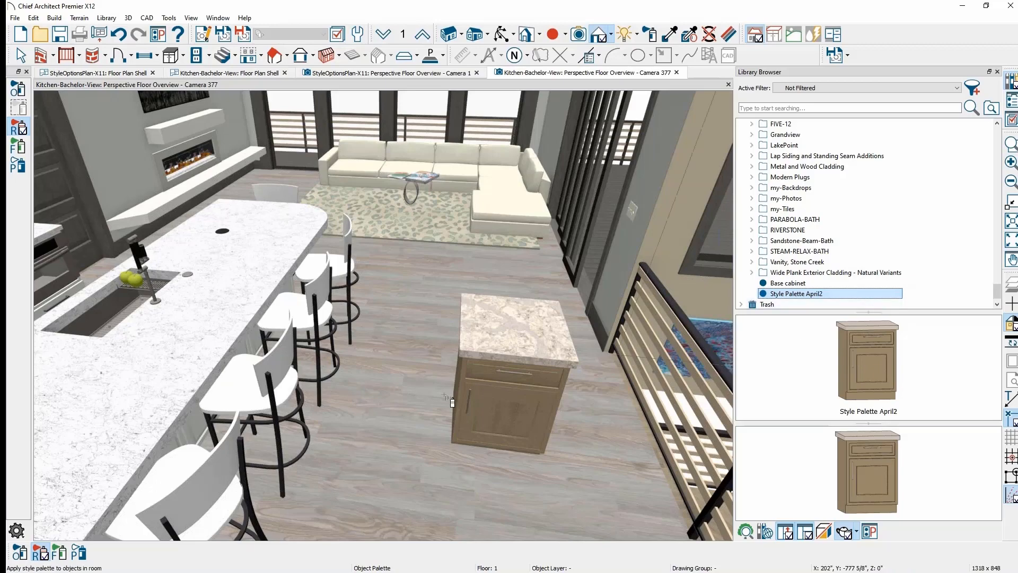
- Apply Style Palette April2 to one island cabinet door so it takes the wood finish
{"action": "middle_click_drag", "start_coordinate": [391, 391], "coordinate": [482, 310]}
{"action": "scroll", "coordinate": [482, 309], "scroll_direction": "down", "scroll_amount": 1}
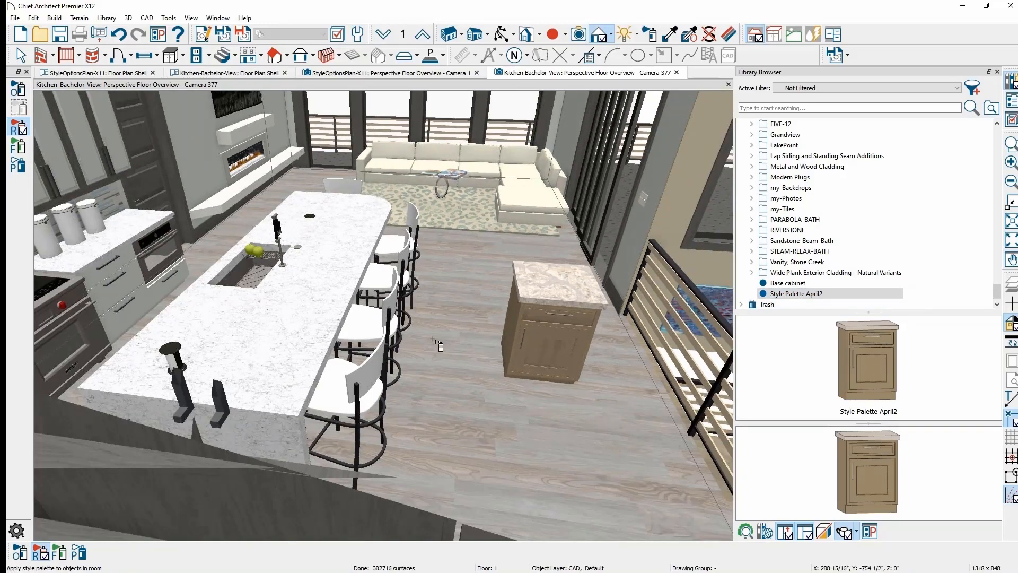
{"action": "middle_click_drag", "start_coordinate": [437, 345], "coordinate": [623, 345]}
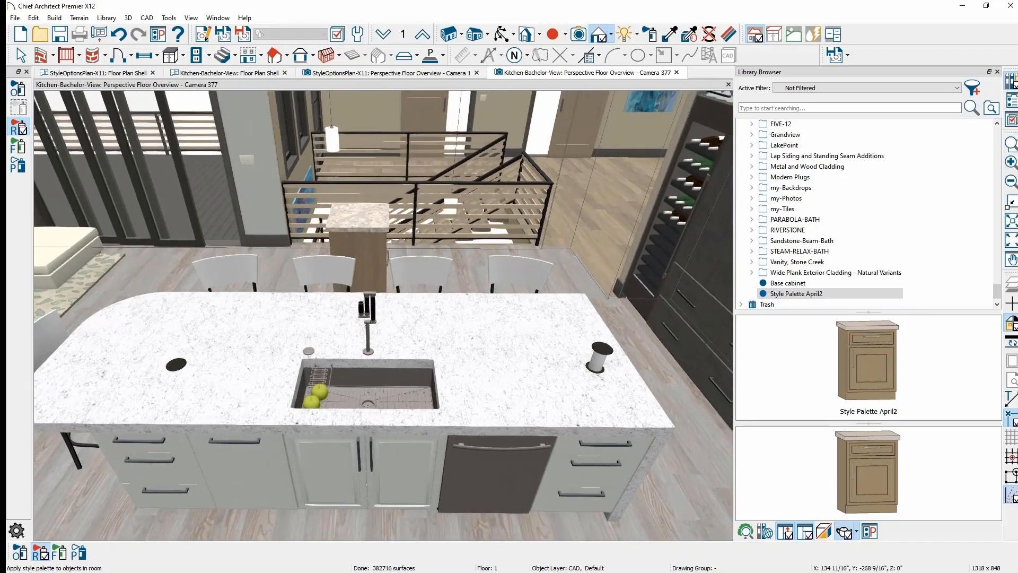
{"action": "key", "text": "space"}
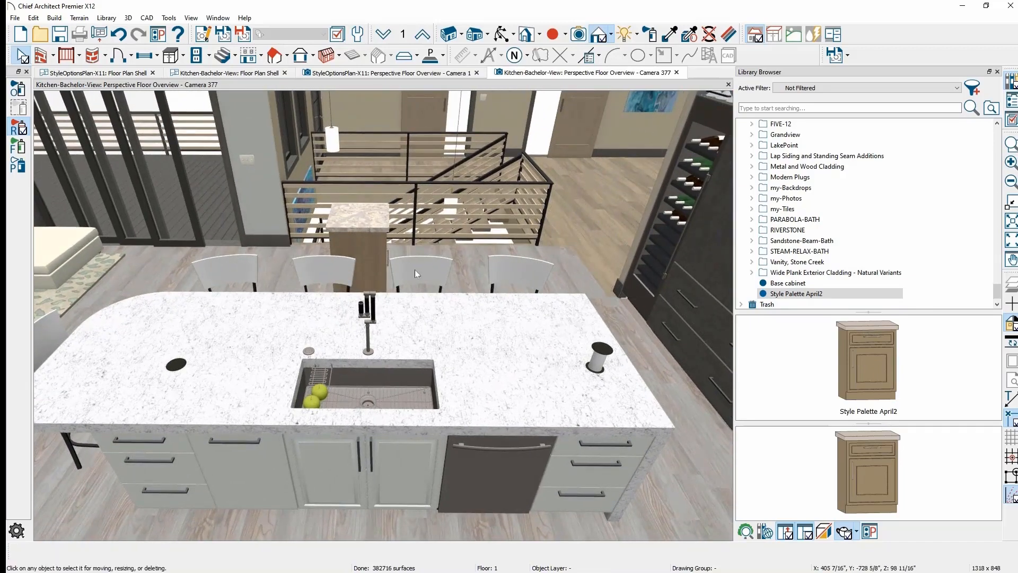
{"action": "left_click", "coordinate": [795, 294]}
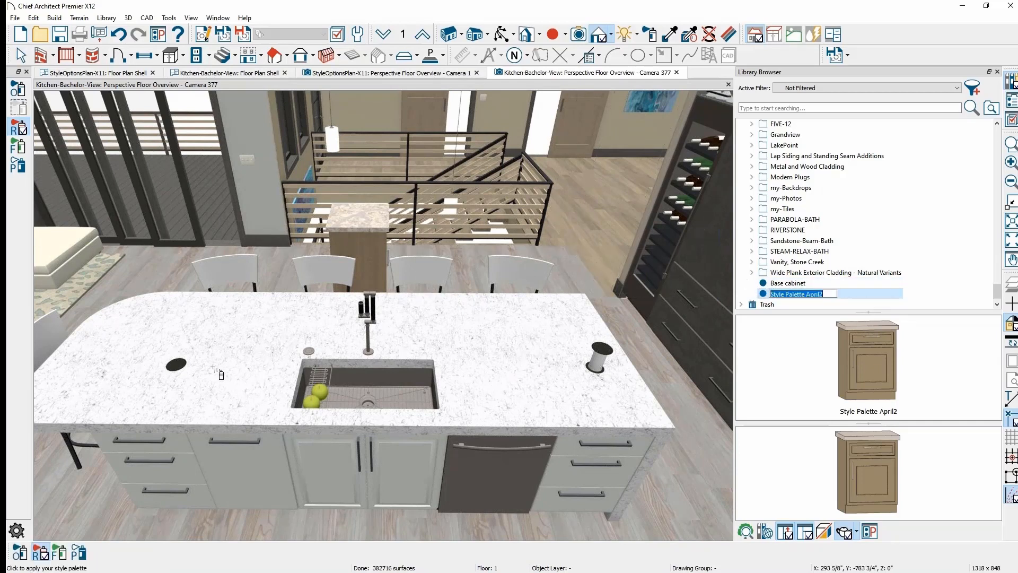
{"action": "left_click", "coordinate": [20, 552]}
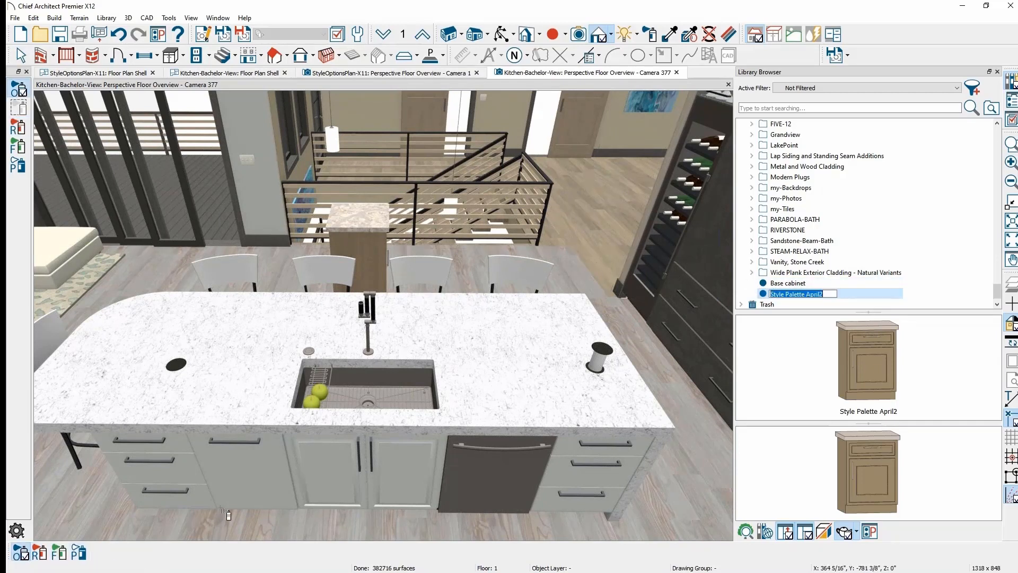
{"action": "left_click", "coordinate": [252, 500]}
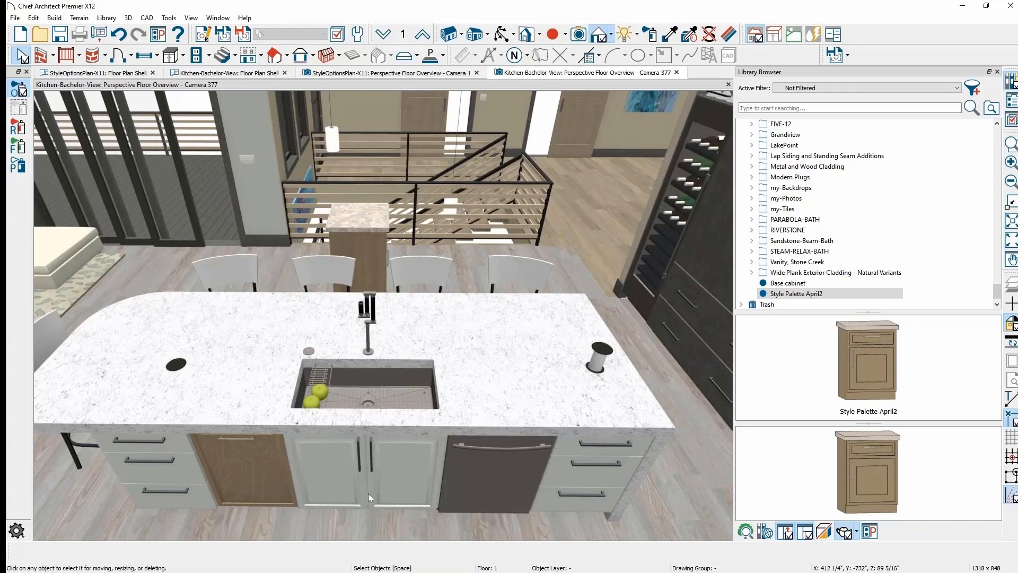
- Select and deselect the main island countertop, then orbit back to the small island
{"action": "left_click", "coordinate": [109, 365]}
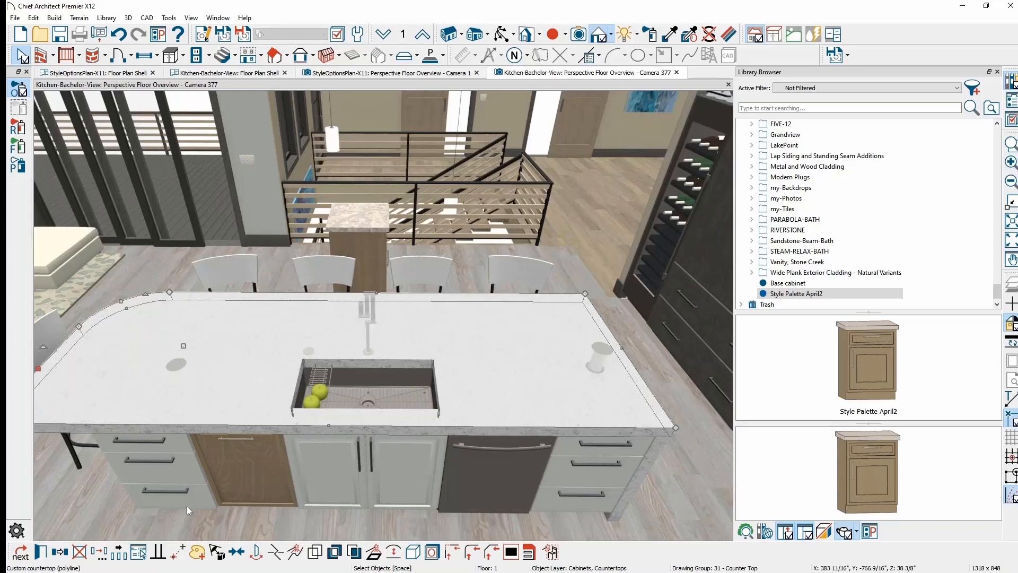
{"action": "key", "text": "Escape"}
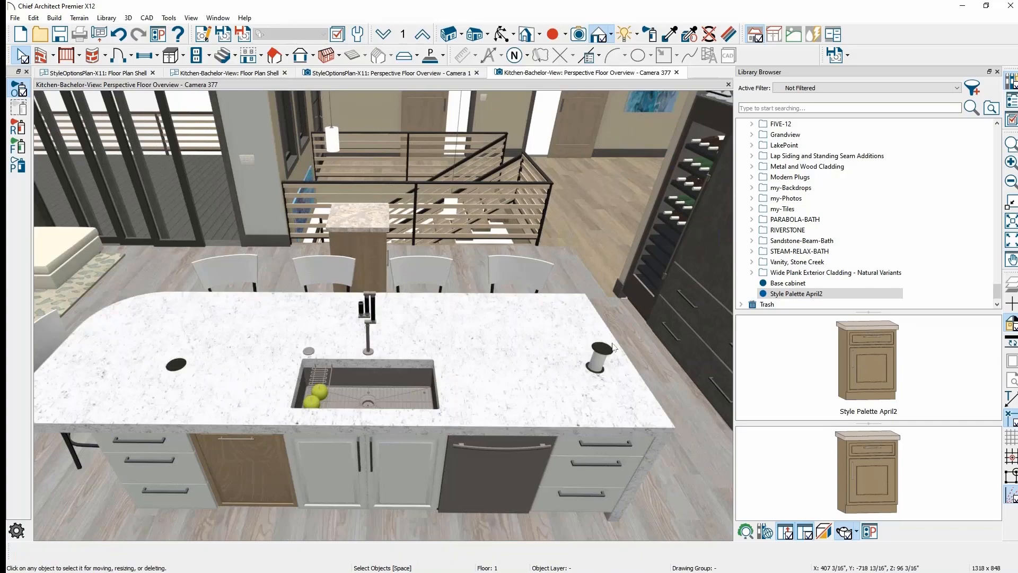
{"action": "middle_click_drag", "start_coordinate": [644, 358], "coordinate": [458, 380]}
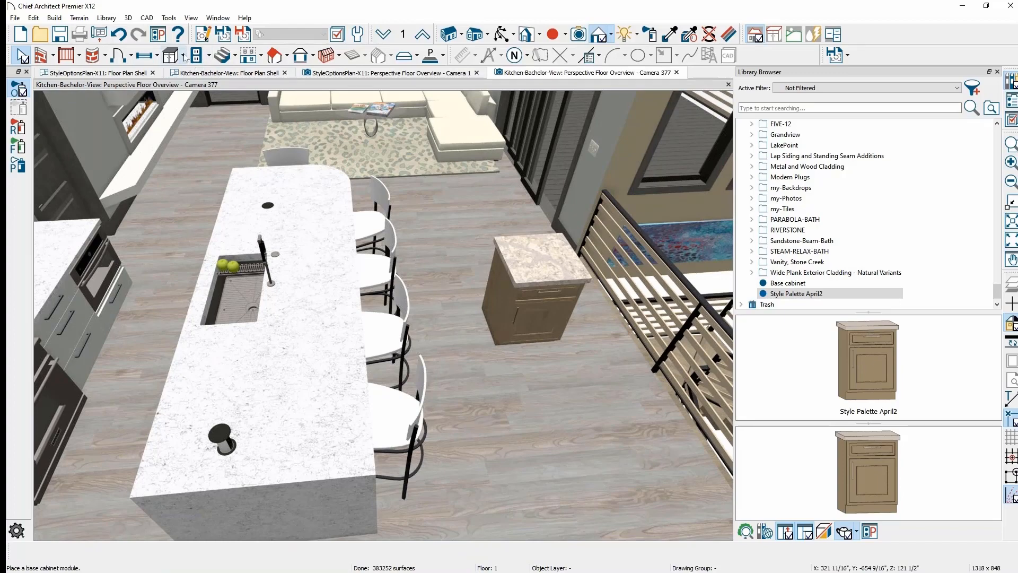
- Draw a custom countertop slab beside the island and paint it with Summerhill
{"action": "left_click", "coordinate": [184, 56]}
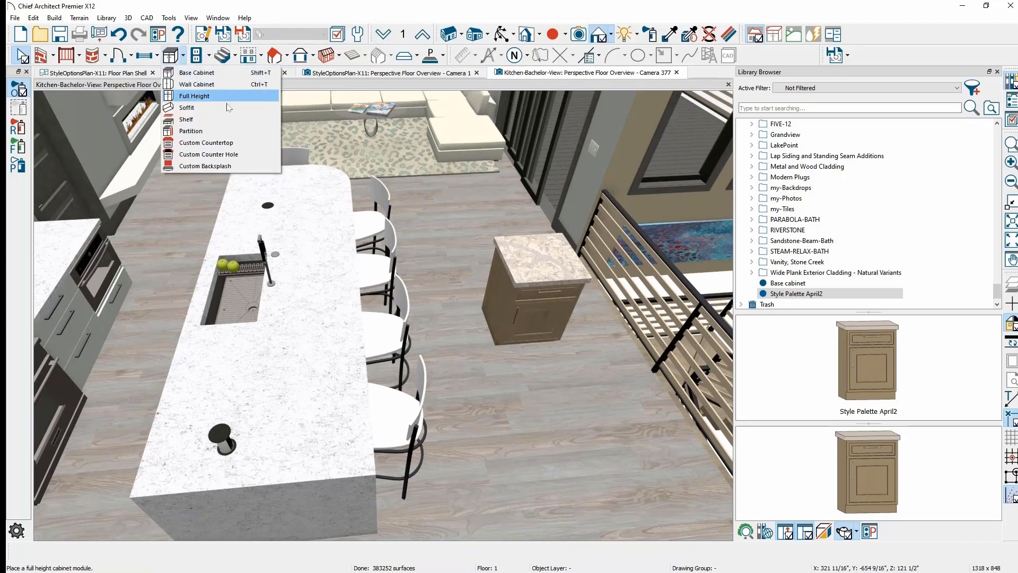
{"action": "left_click", "coordinate": [206, 143]}
{"action": "left_click_drag", "start_coordinate": [529, 378], "coordinate": [615, 406]}
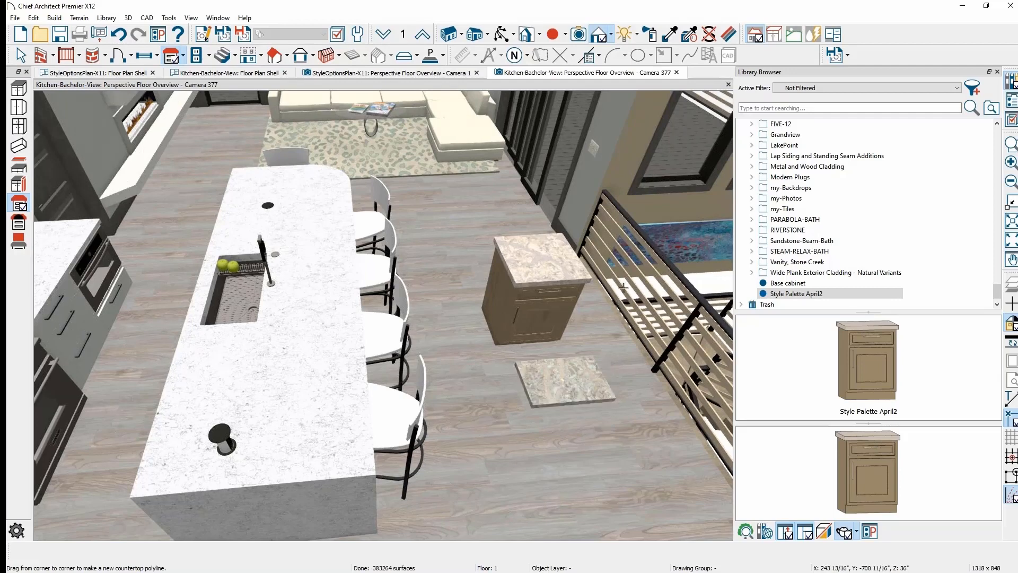
{"action": "left_click", "coordinate": [670, 35]}
{"action": "left_click", "coordinate": [560, 257]}
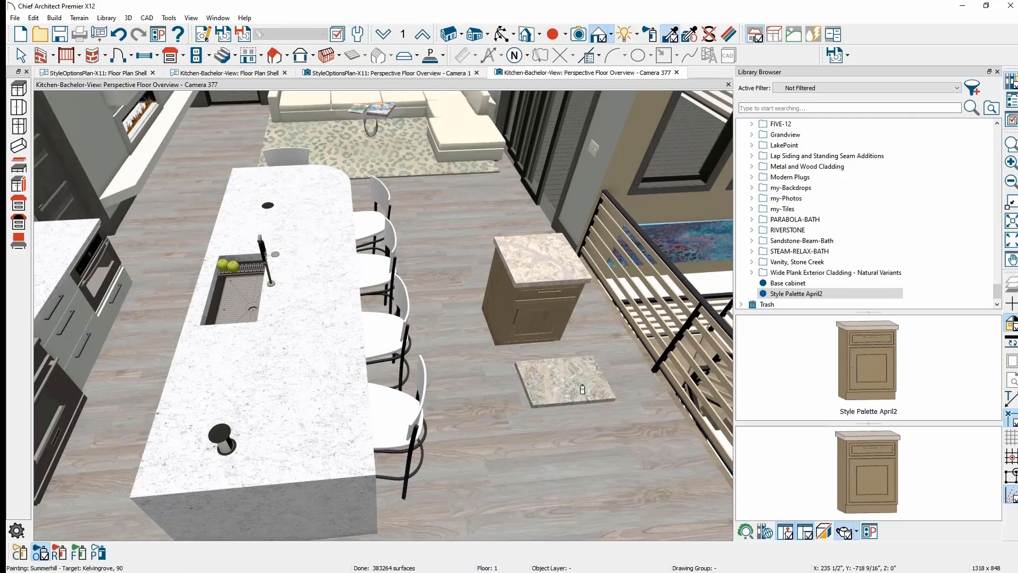
{"action": "left_click", "coordinate": [577, 383]}
{"action": "key", "text": "space"}
{"action": "left_click", "coordinate": [577, 383]}
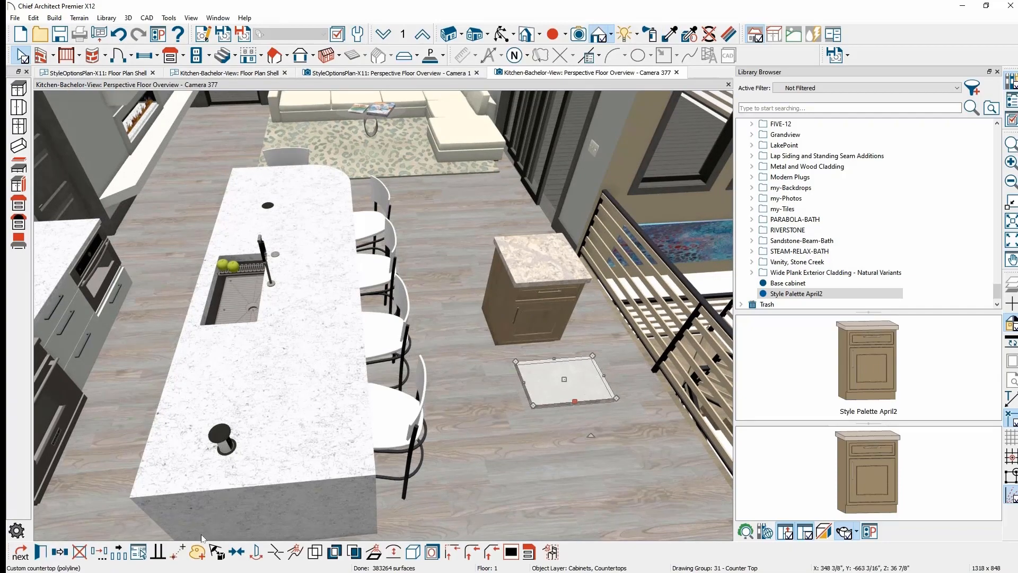
- Add the Summerhill slab to the existing Style Palette April2 and open its countertop properties
{"action": "left_click", "coordinate": [196, 553]}
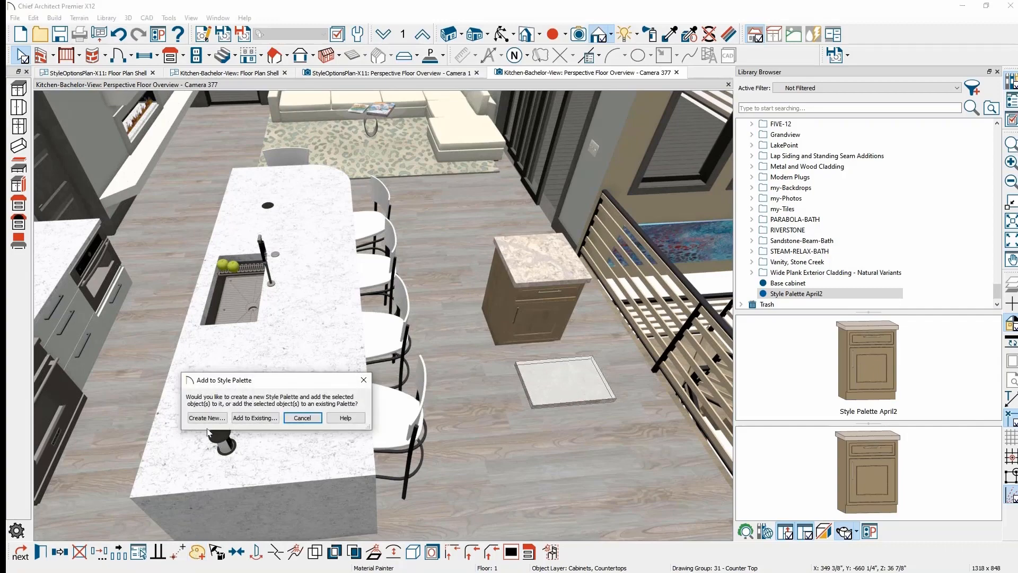
{"action": "left_click", "coordinate": [255, 418]}
{"action": "left_click", "coordinate": [727, 292]}
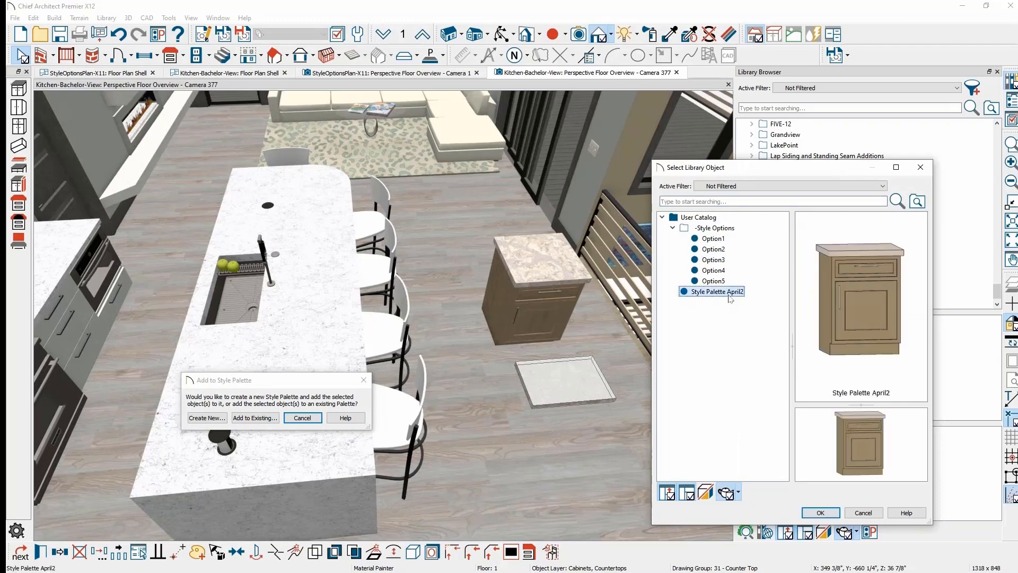
{"action": "left_click", "coordinate": [819, 513]}
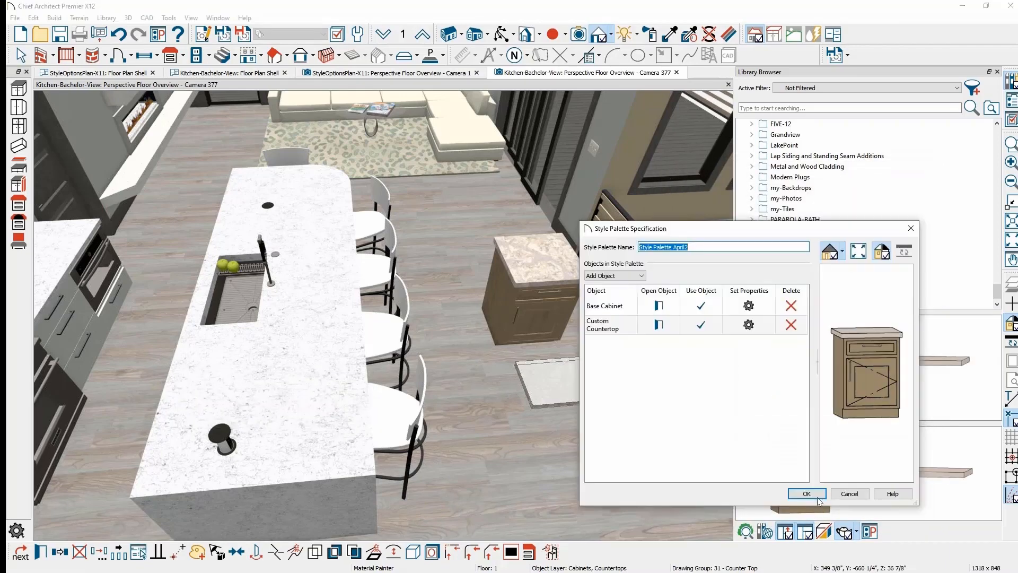
{"action": "left_click", "coordinate": [748, 326]}
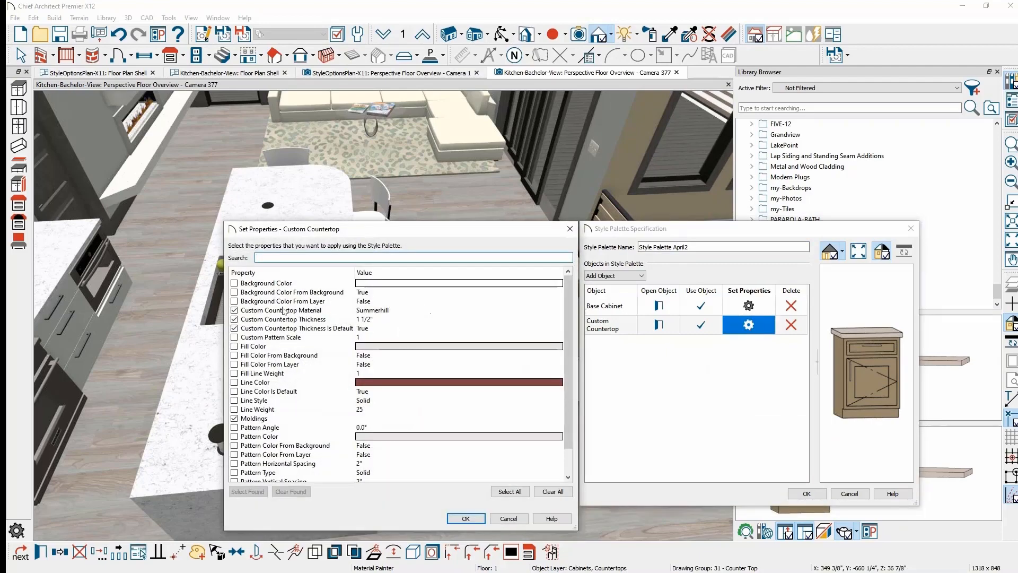
- Accept the countertop properties, save Style Palette April2, and switch to the Floor Plan Shell
{"action": "left_click", "coordinate": [509, 518]}
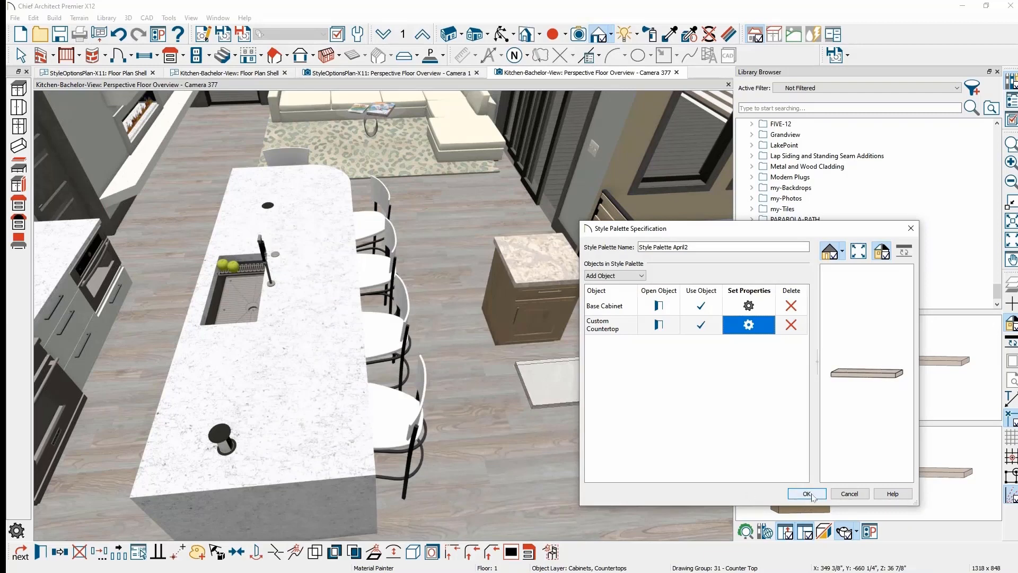
{"action": "left_click_drag", "start_coordinate": [728, 229], "coordinate": [748, 219]}
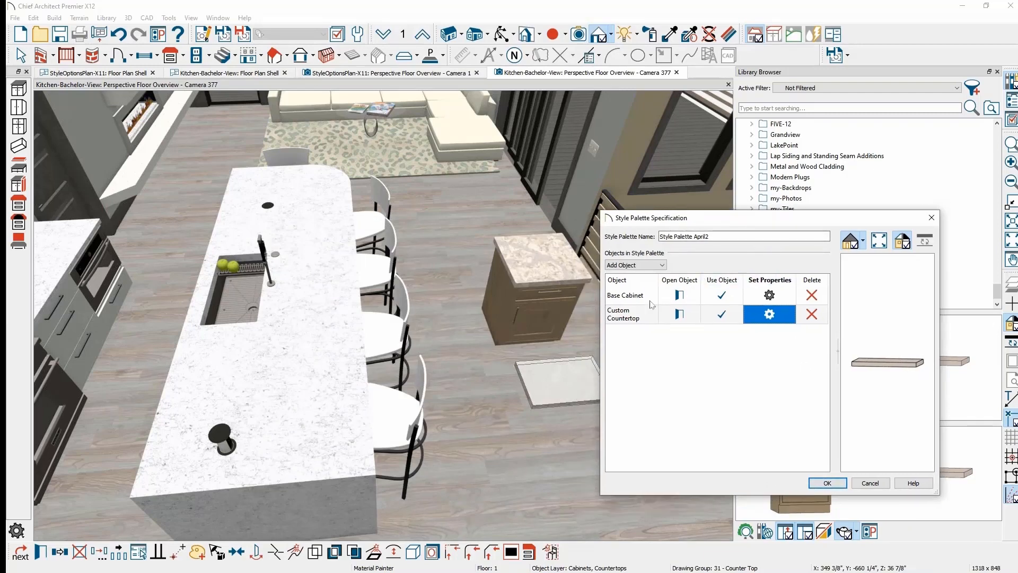
{"action": "left_click", "coordinate": [827, 483]}
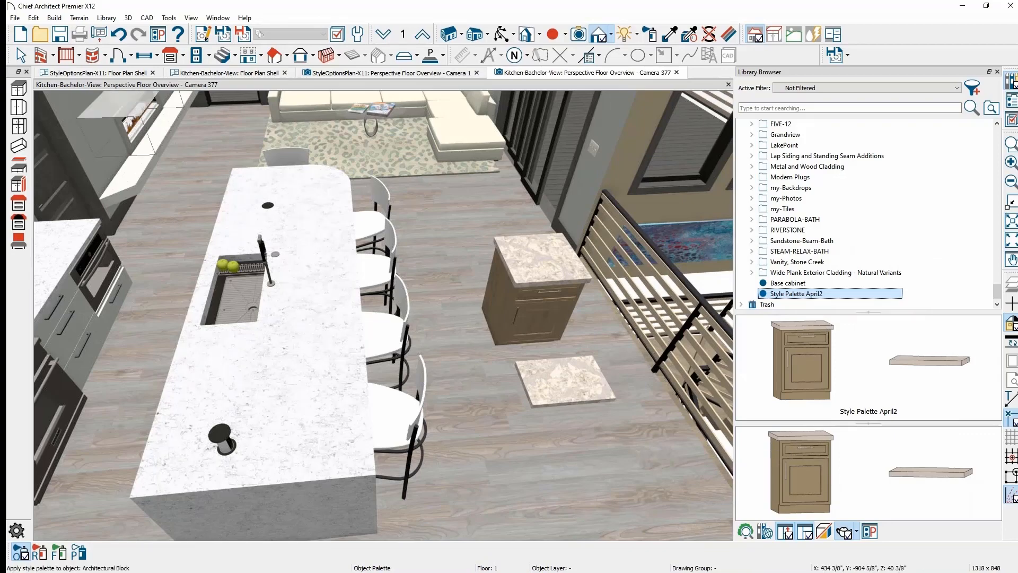
{"action": "left_click", "coordinate": [228, 73]}
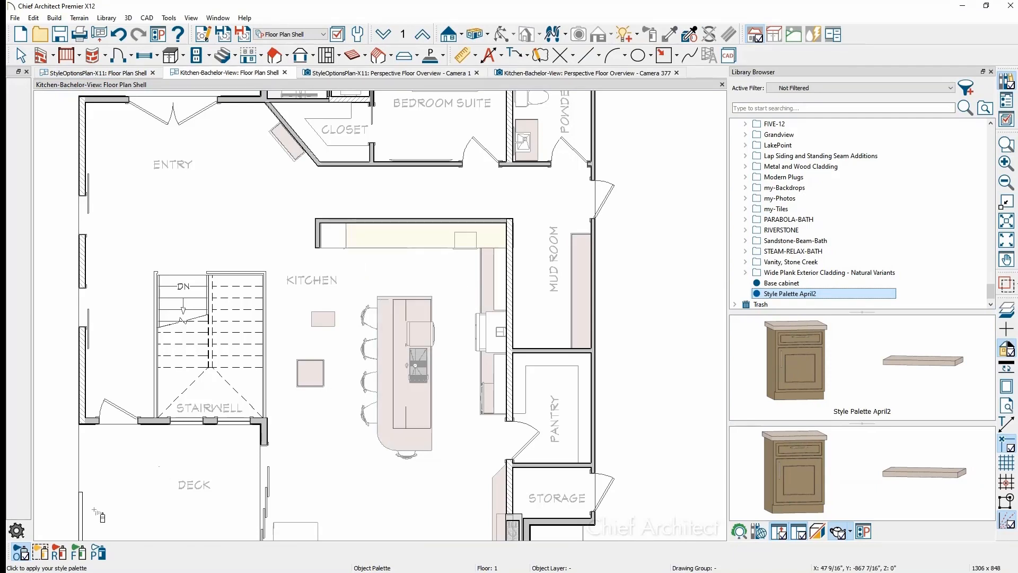
- Marquee-apply Style Palette April2 over the kitchen island in plan, then return to Camera 377
{"action": "left_click", "coordinate": [42, 552]}
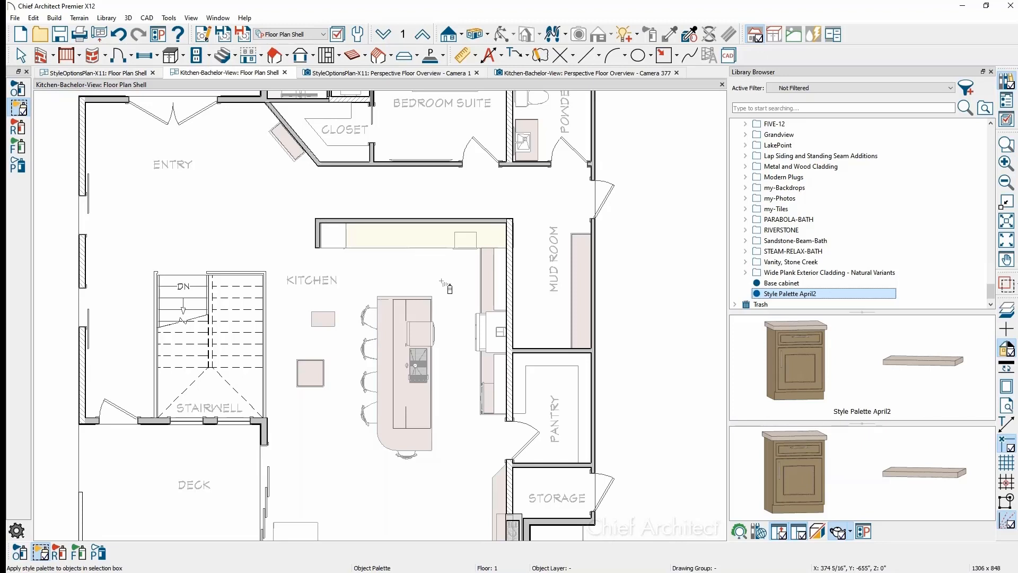
{"action": "left_click_drag", "start_coordinate": [442, 281], "coordinate": [349, 485]}
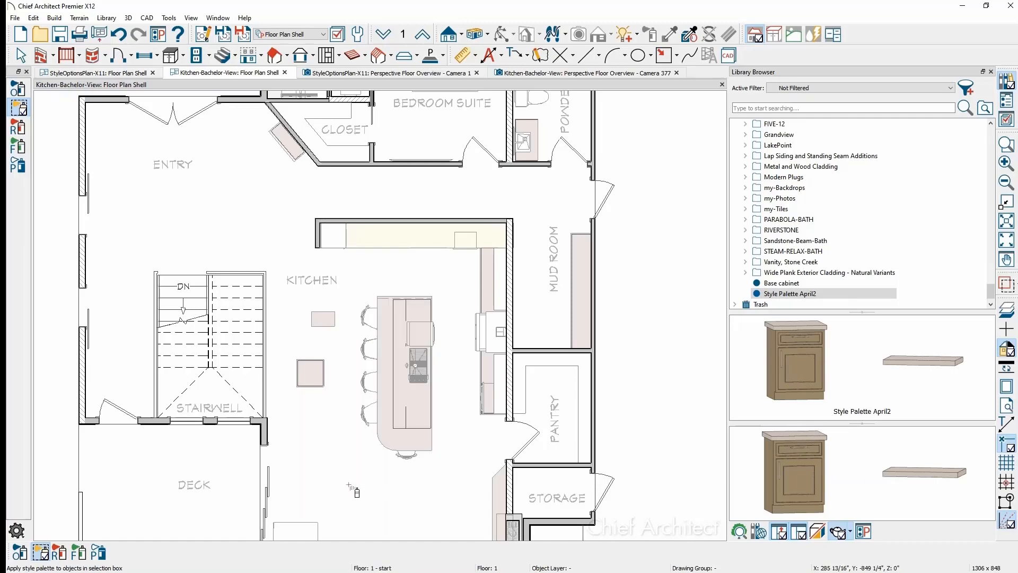
{"action": "left_click", "coordinate": [563, 78]}
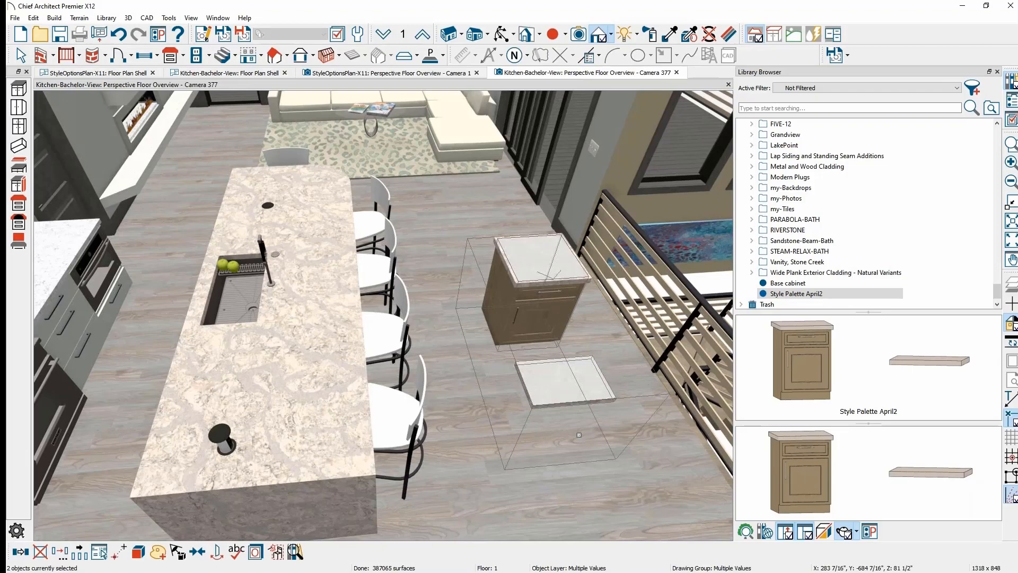
- Orbit to the island's seating side and show the User Catalog's Style Options palettes Option1–Option5
{"action": "mouse_move", "coordinate": [403, 370]}
{"action": "middle_mouse_down"}
{"action": "mouse_move", "coordinate": [562, 352]}
{"action": "mouse_move", "coordinate": [239, 384]}
{"action": "middle_mouse_up"}
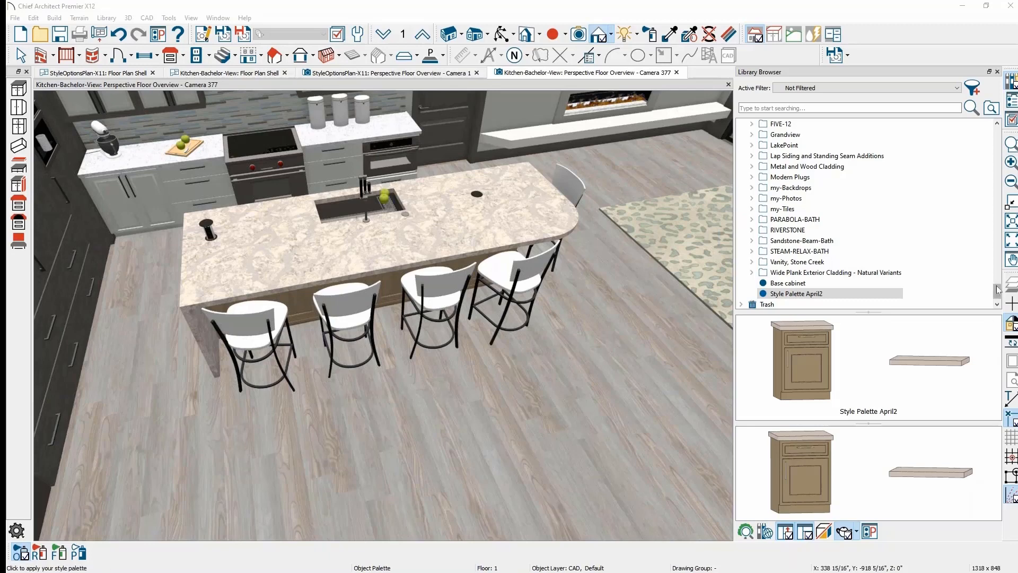
{"action": "left_click_drag", "start_coordinate": [996, 286], "coordinate": [1006, 266]}
{"action": "left_click", "coordinate": [785, 177]}
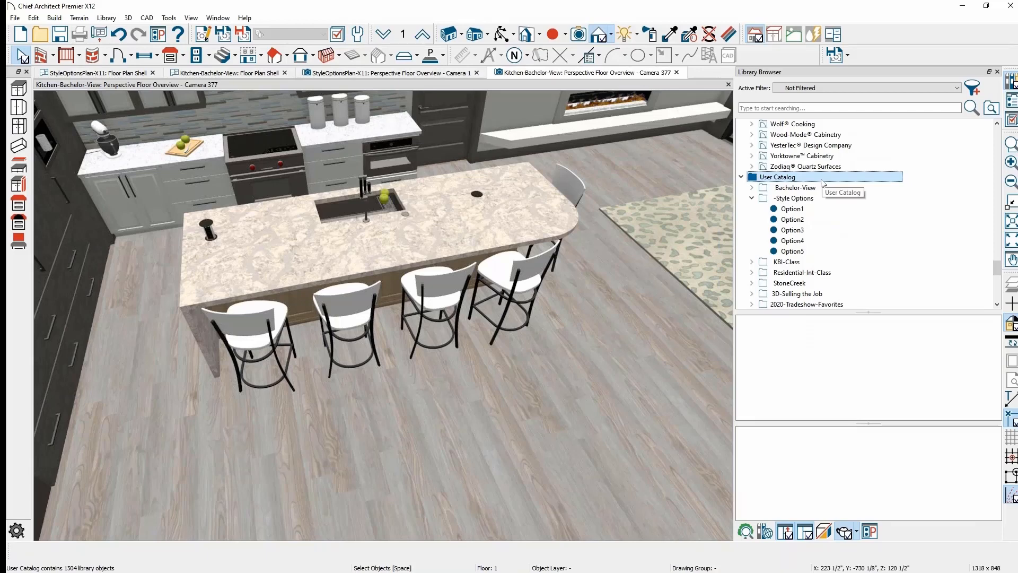
- Cut Style Palette April2 and paste it into the User Catalog's -Style Options folder
{"action": "left_click_drag", "start_coordinate": [999, 267], "coordinate": [1001, 294]}
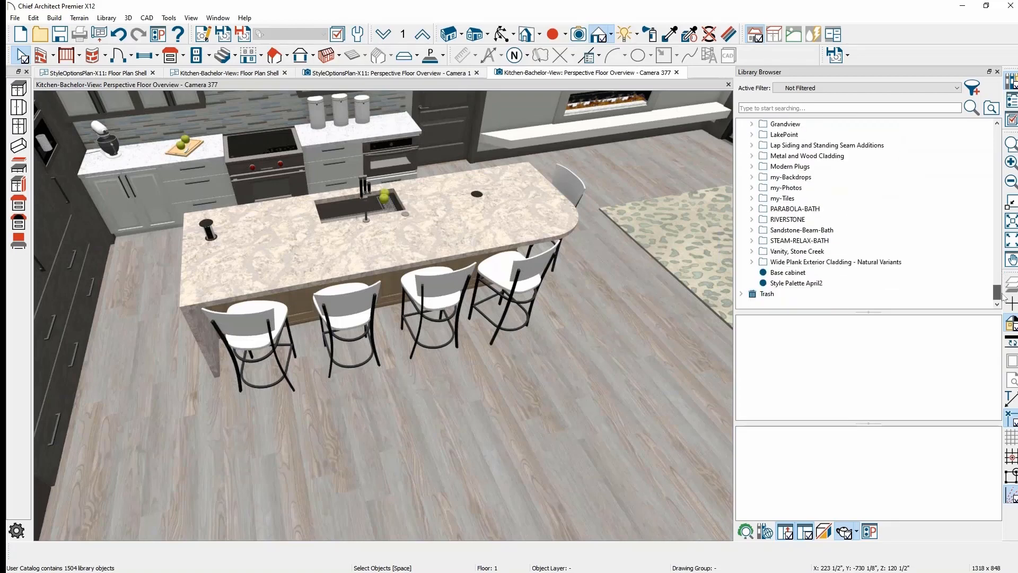
{"action": "left_click", "coordinate": [828, 288]}
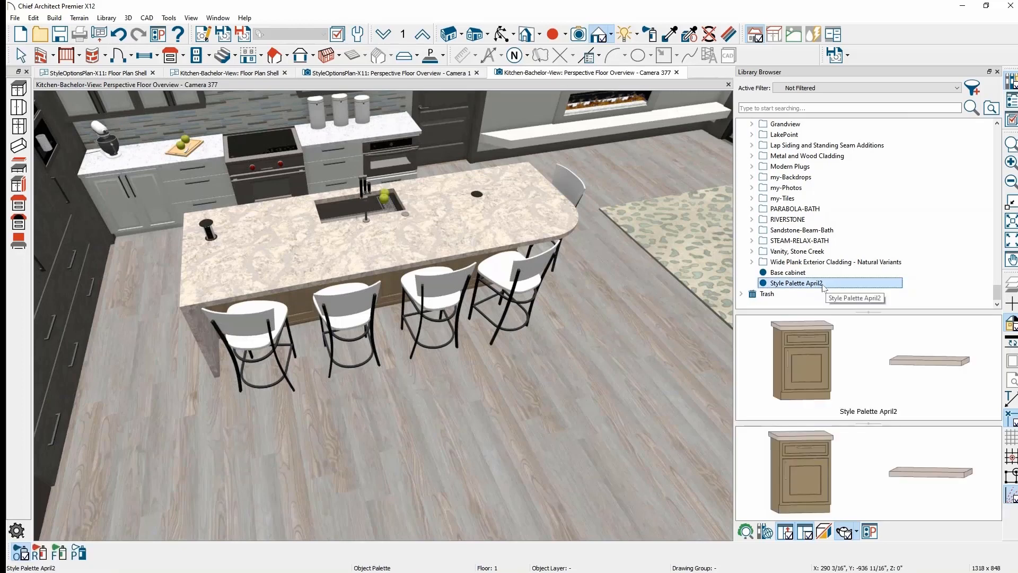
{"action": "right_click", "coordinate": [826, 288]}
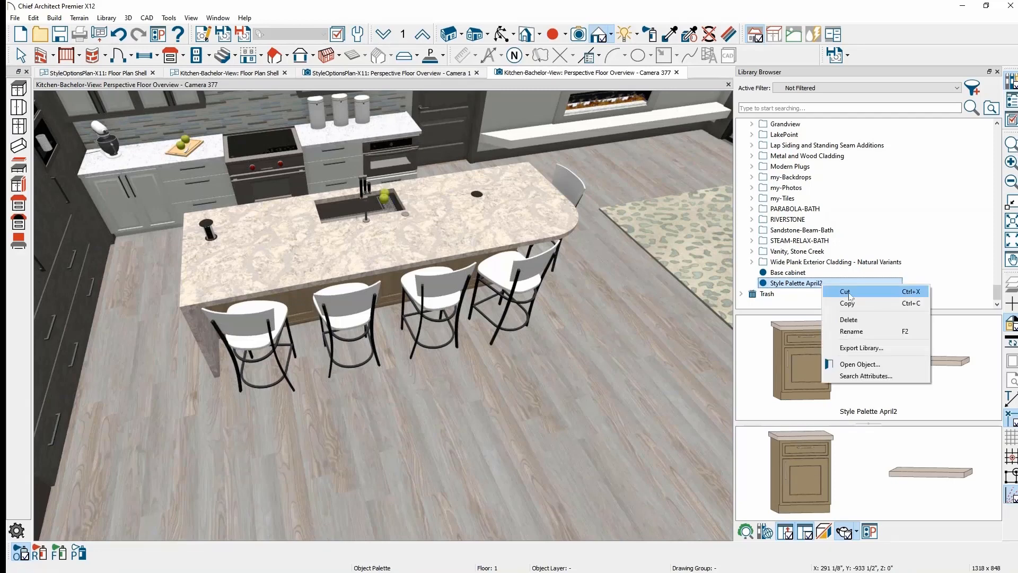
{"action": "left_click", "coordinate": [849, 292]}
{"action": "scroll", "coordinate": [866, 266], "scroll_direction": "up", "scroll_amount": 8}
{"action": "left_click", "coordinate": [785, 169]}
{"action": "right_click", "coordinate": [785, 169]}
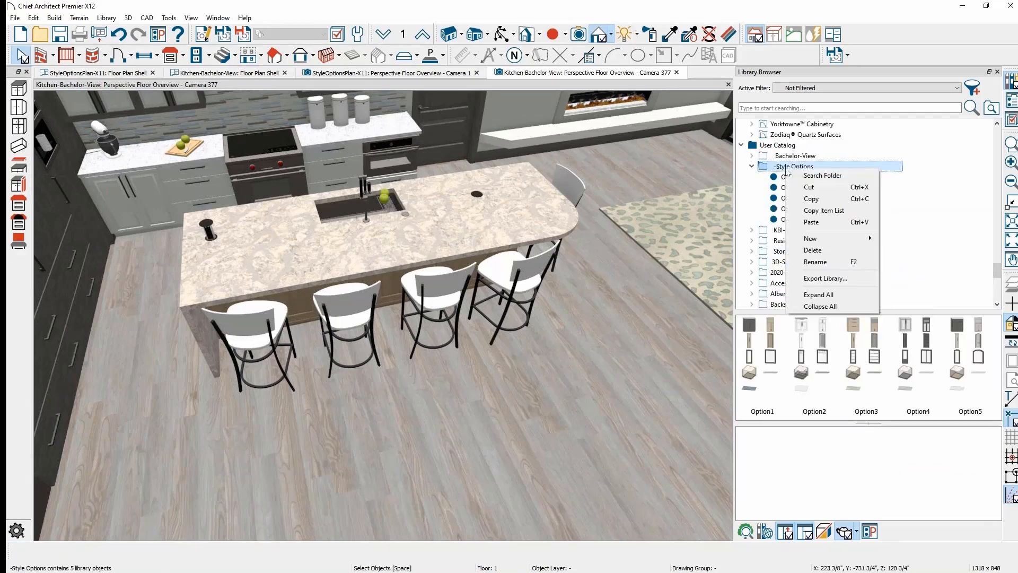
{"action": "left_click", "coordinate": [844, 222]}
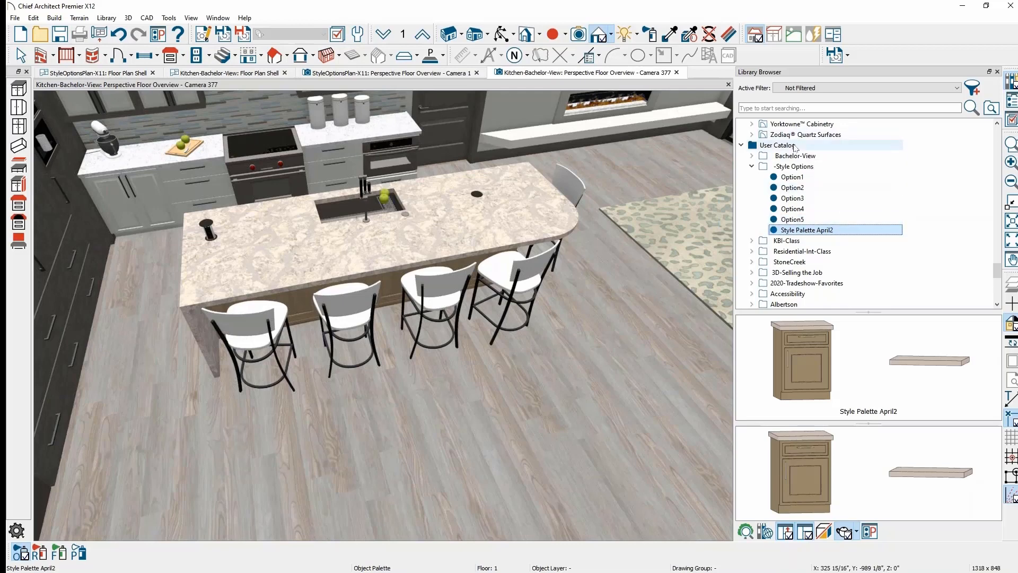
{"action": "left_click", "coordinate": [804, 168]}
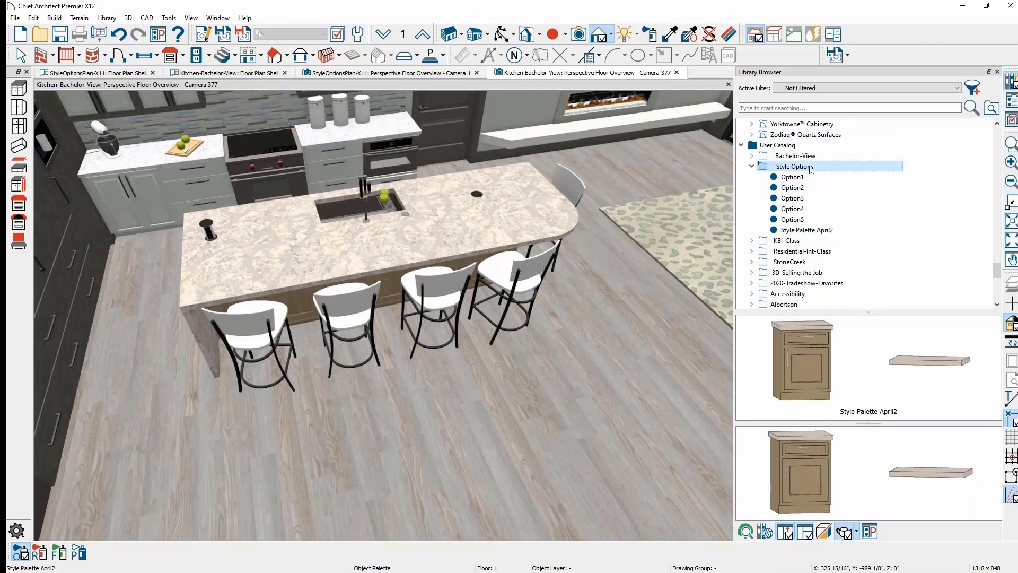
{"action": "right_click", "coordinate": [811, 170]}
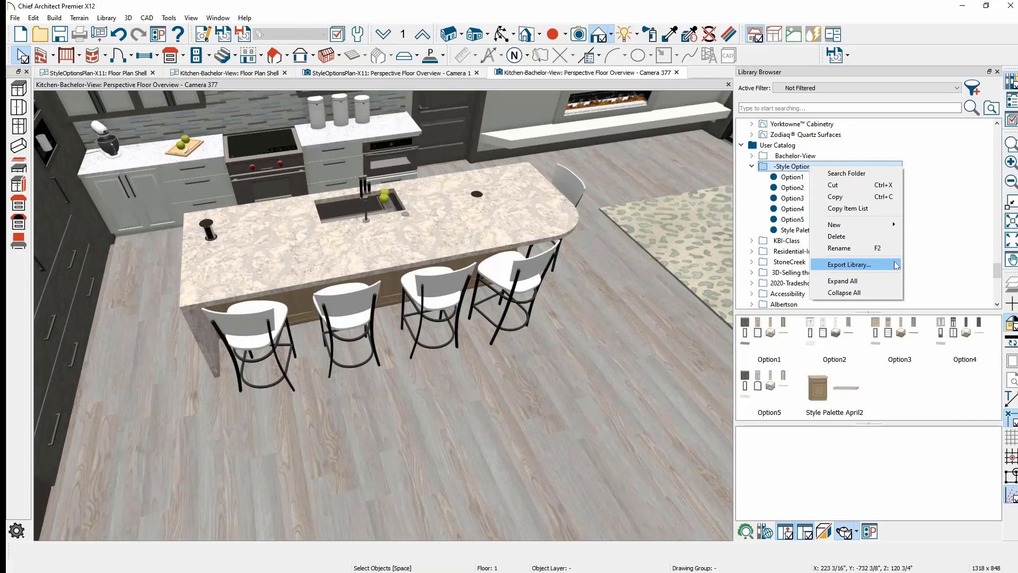
{"action": "left_click", "coordinate": [804, 146]}
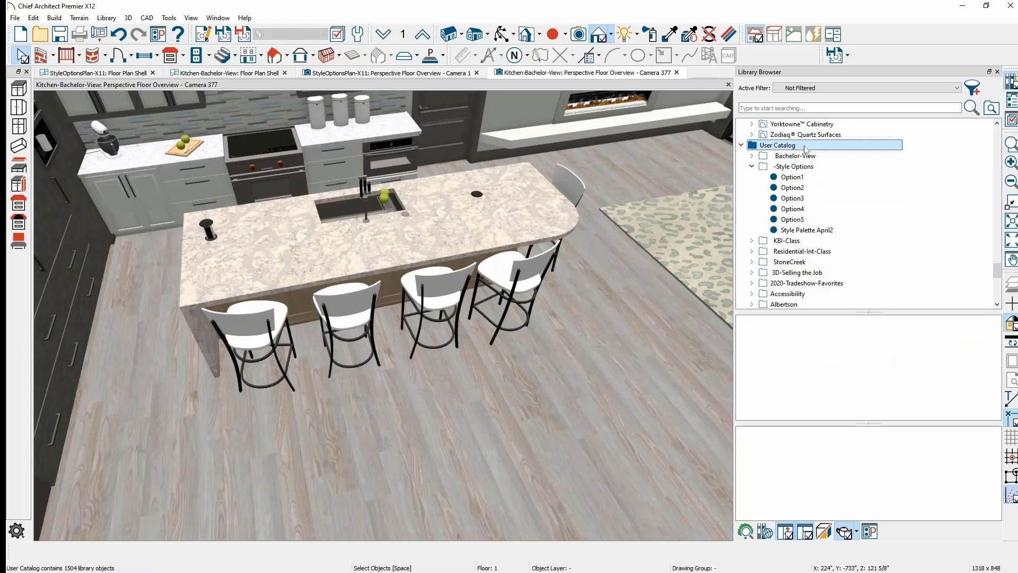
{"action": "right_click", "coordinate": [805, 149]}
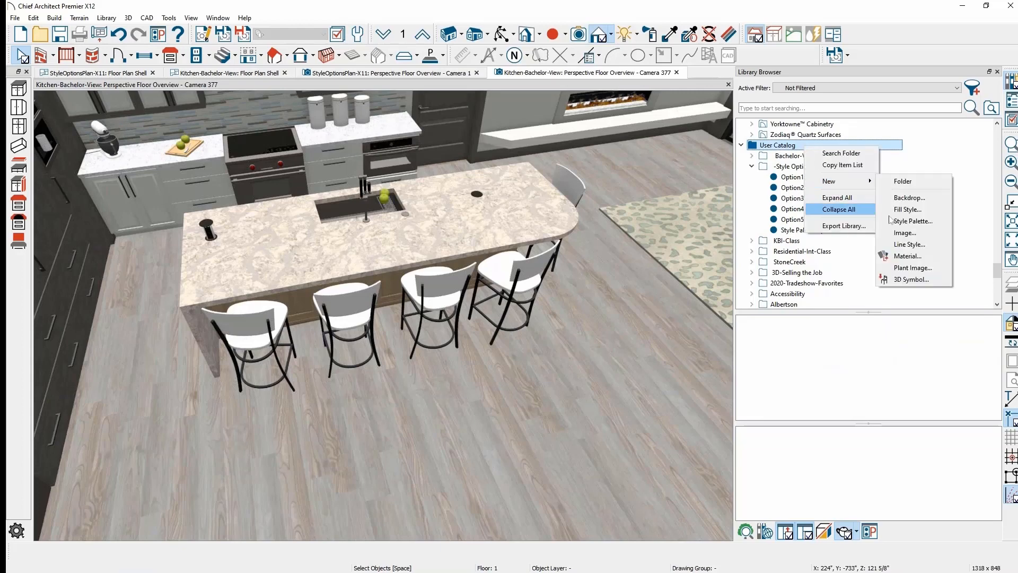
{"action": "left_click", "coordinate": [972, 220]}
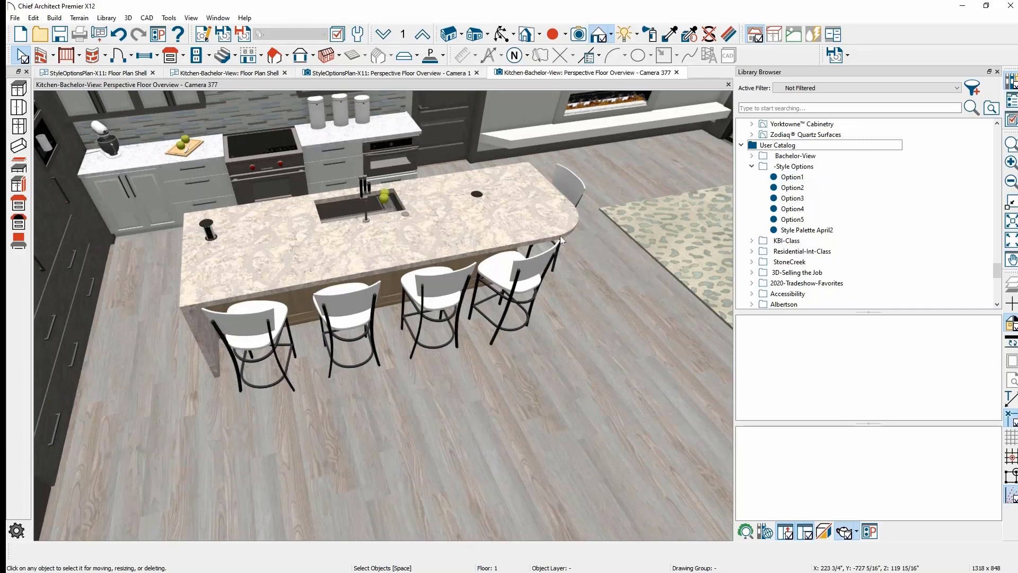
- Pan the 3D view down to show the upper wall cabinets, range hood and fireplace
{"action": "mouse_move", "coordinate": [550, 326]}
{"action": "middle_mouse_down"}
{"action": "mouse_move", "coordinate": [563, 441]}
{"action": "mouse_move", "coordinate": [535, 366]}
{"action": "mouse_move", "coordinate": [534, 318]}
{"action": "middle_mouse_up"}
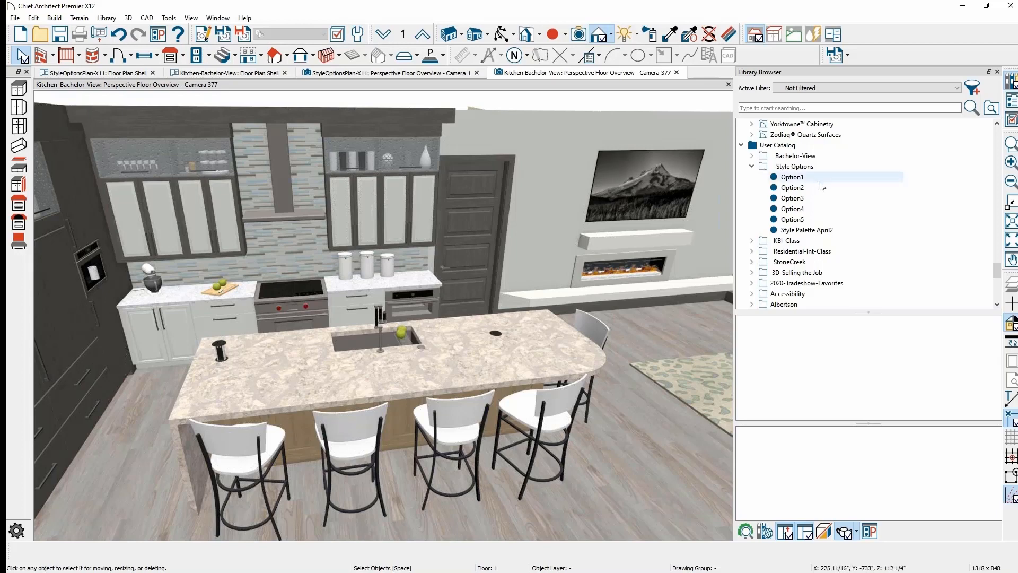
- Open Option1's settings, inspect its wall cabinet's moldings, then list the wall cabinet's applied properties
{"action": "left_click", "coordinate": [792, 178]}
{"action": "right_click", "coordinate": [821, 179]}
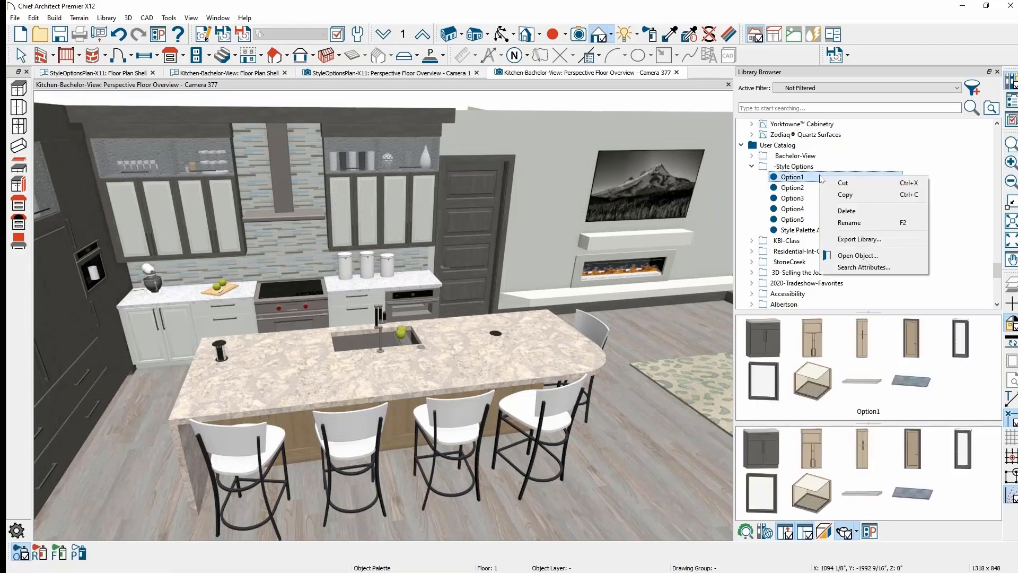
{"action": "left_click", "coordinate": [870, 256]}
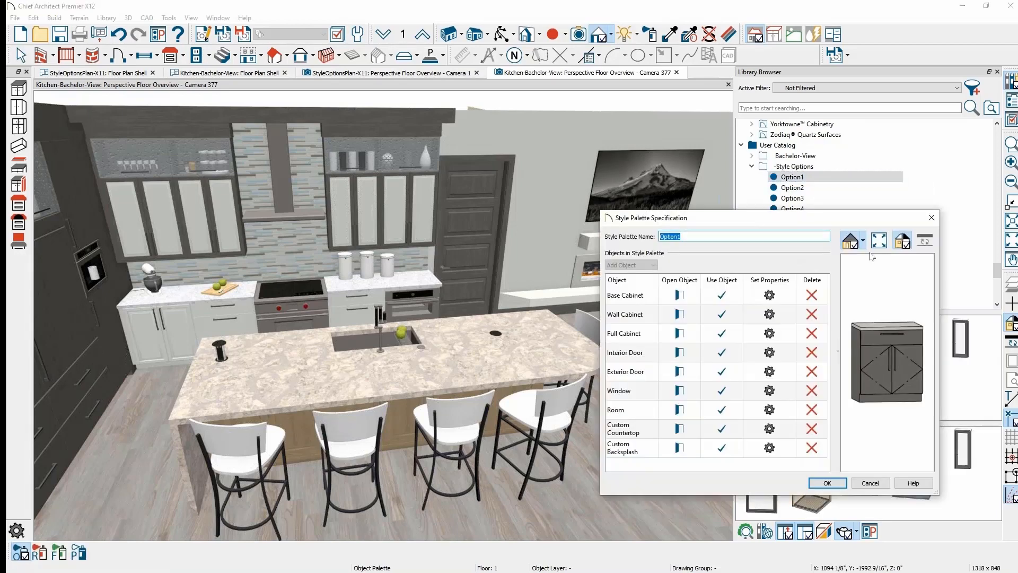
{"action": "left_click", "coordinate": [680, 314]}
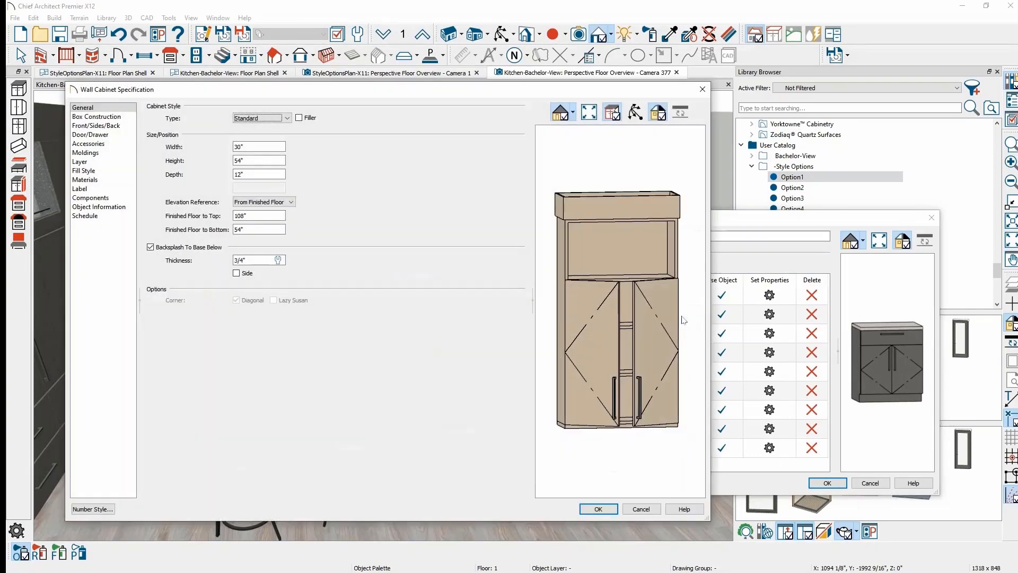
{"action": "left_click", "coordinate": [105, 154]}
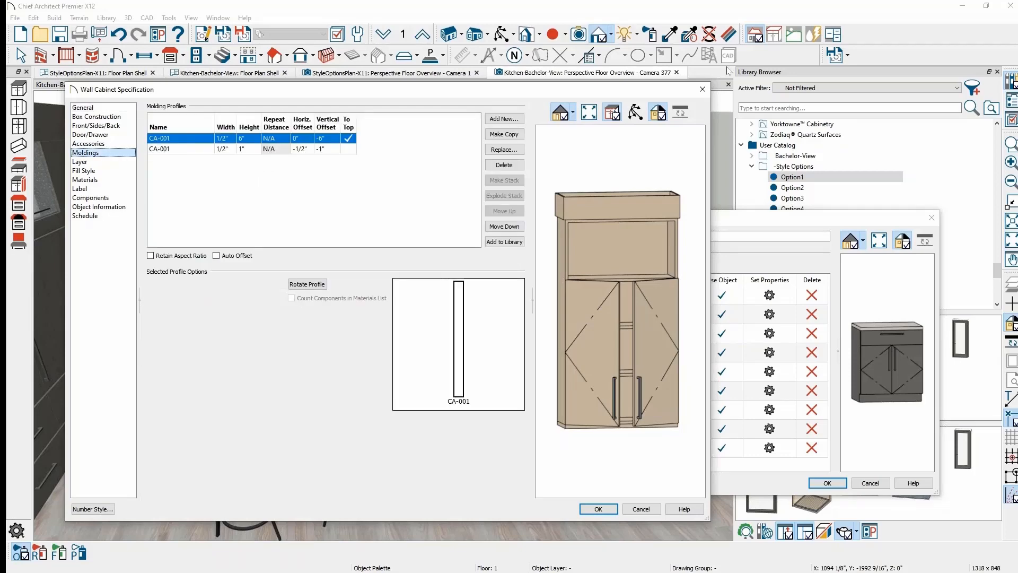
{"action": "left_click", "coordinate": [701, 90]}
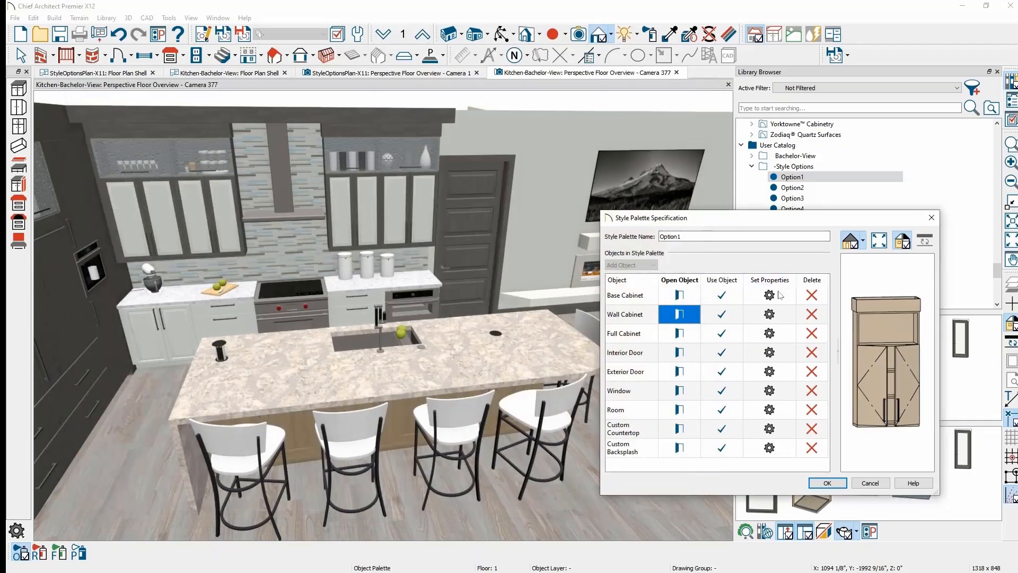
{"action": "left_click", "coordinate": [769, 314]}
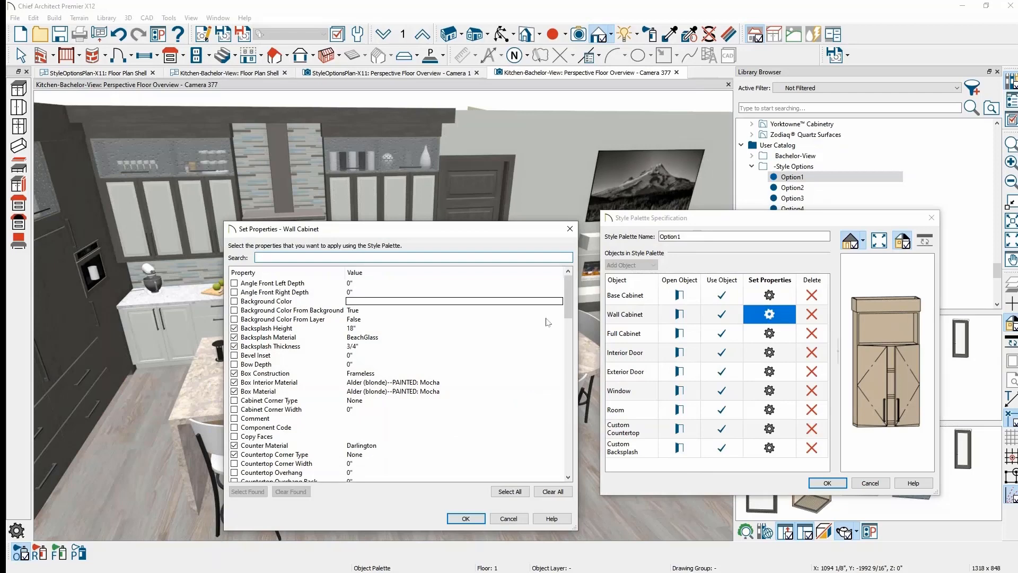
- Filter the list for 'mold' to confirm Molding Materials and Moldings, then close both dialogs
{"action": "type", "text": "mold"}
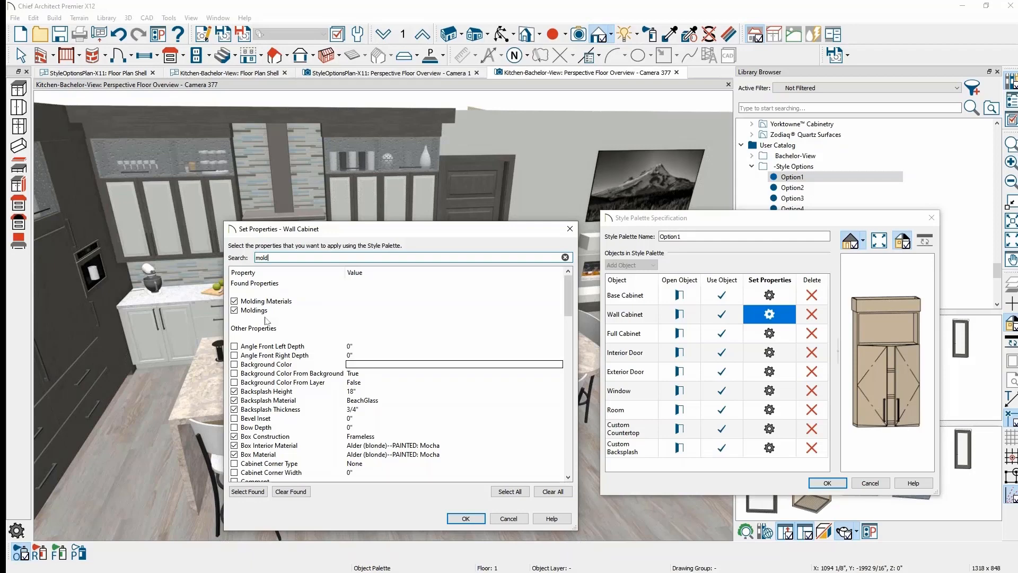
{"action": "left_click", "coordinate": [503, 519]}
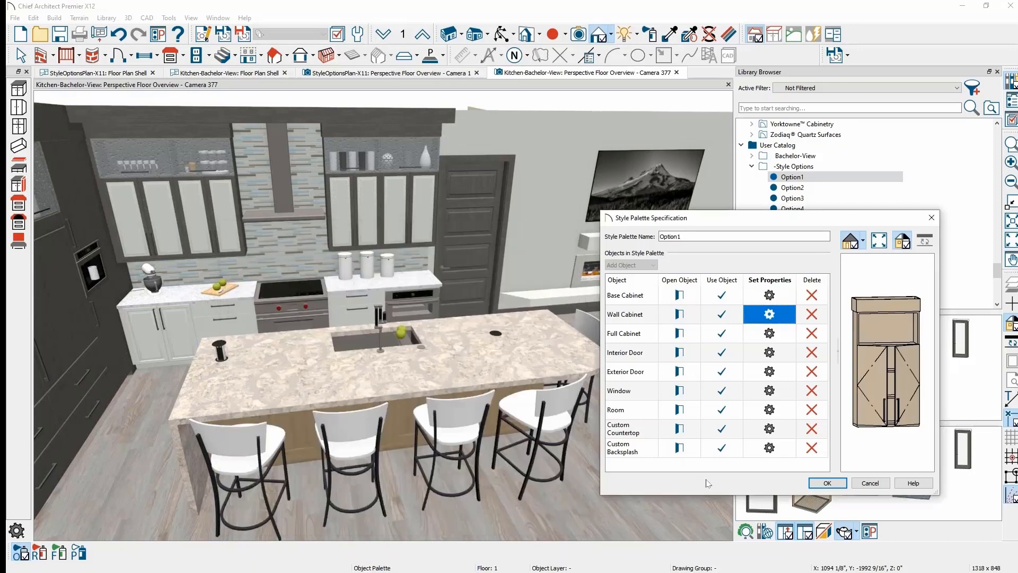
{"action": "left_click", "coordinate": [828, 484]}
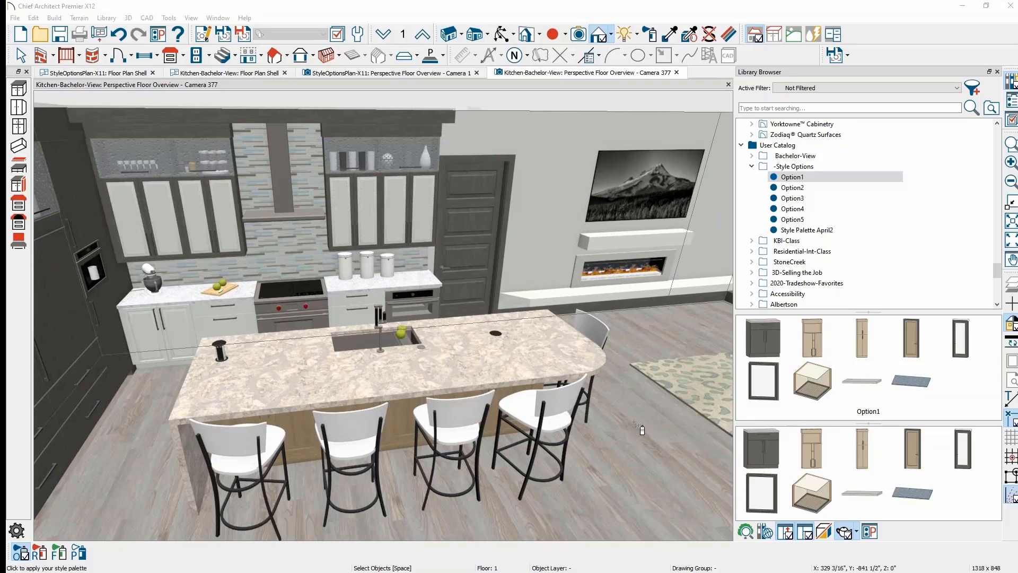
{"action": "key", "text": "Escape"}
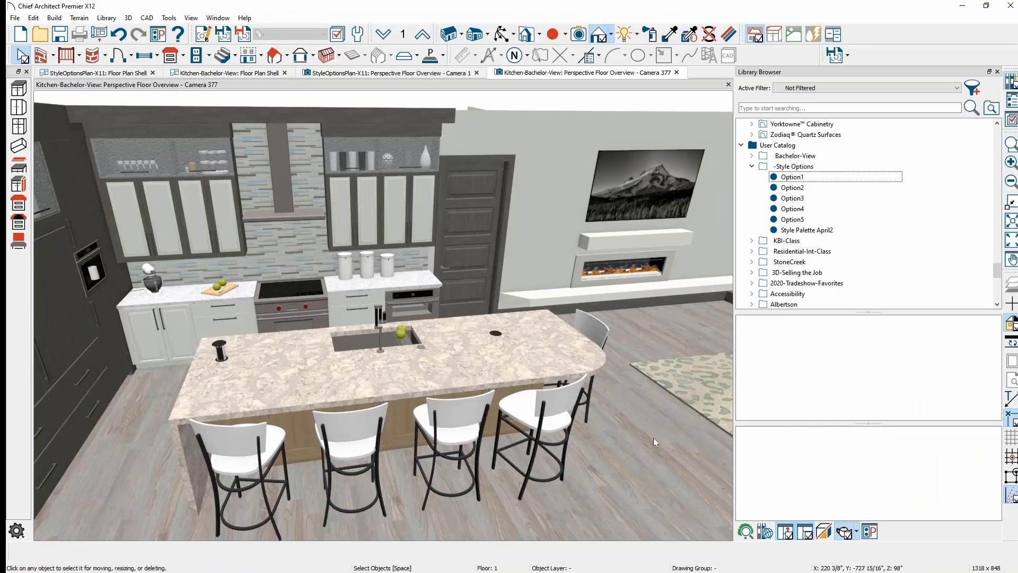
- Orbit above the kitchen island and load the Option1 style palette from the library
{"action": "middle_click_drag", "start_coordinate": [654, 441], "coordinate": [421, 348]}
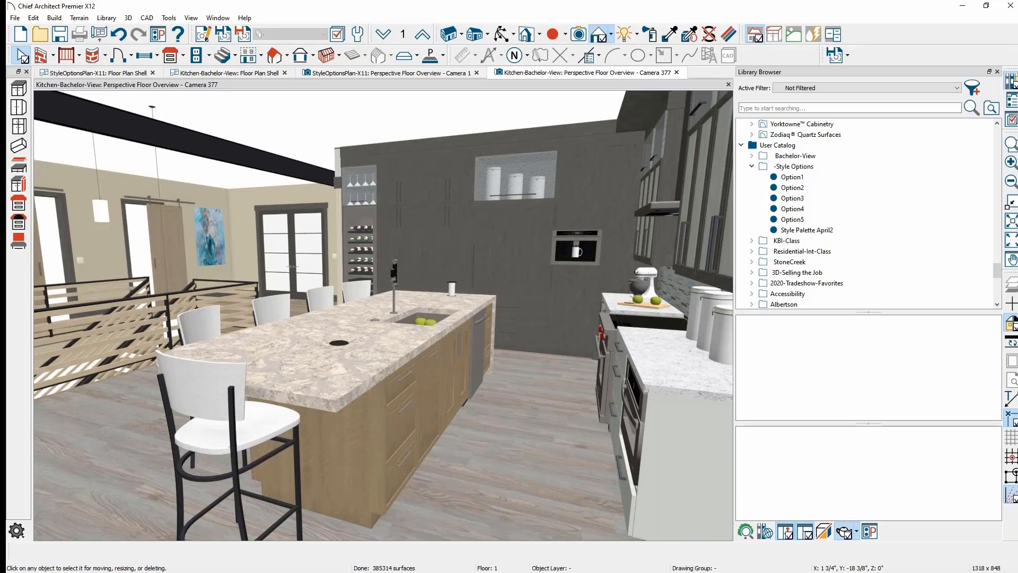
{"action": "middle_click_drag", "start_coordinate": [487, 403], "coordinate": [487, 403]}
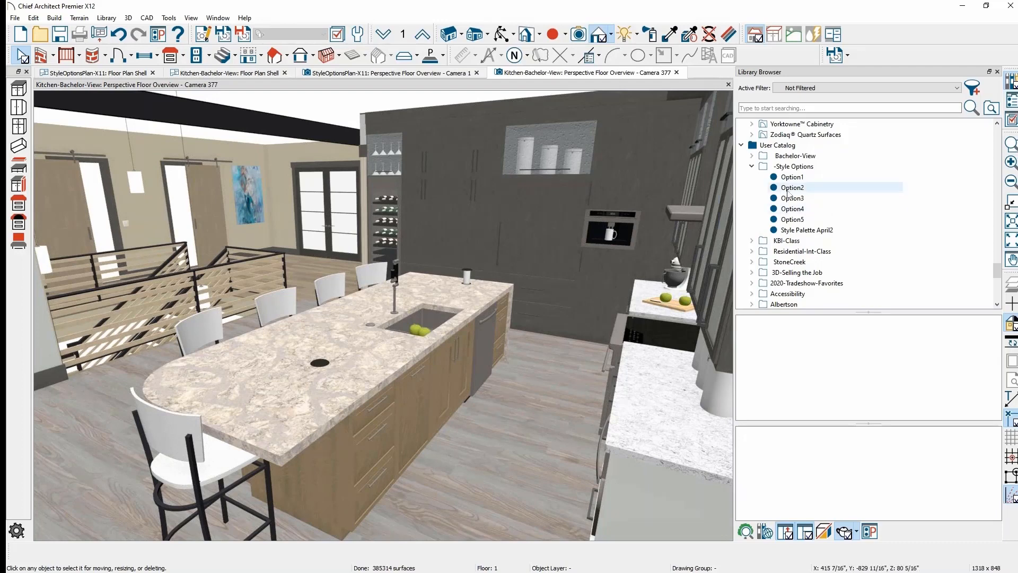
{"action": "left_click", "coordinate": [802, 179]}
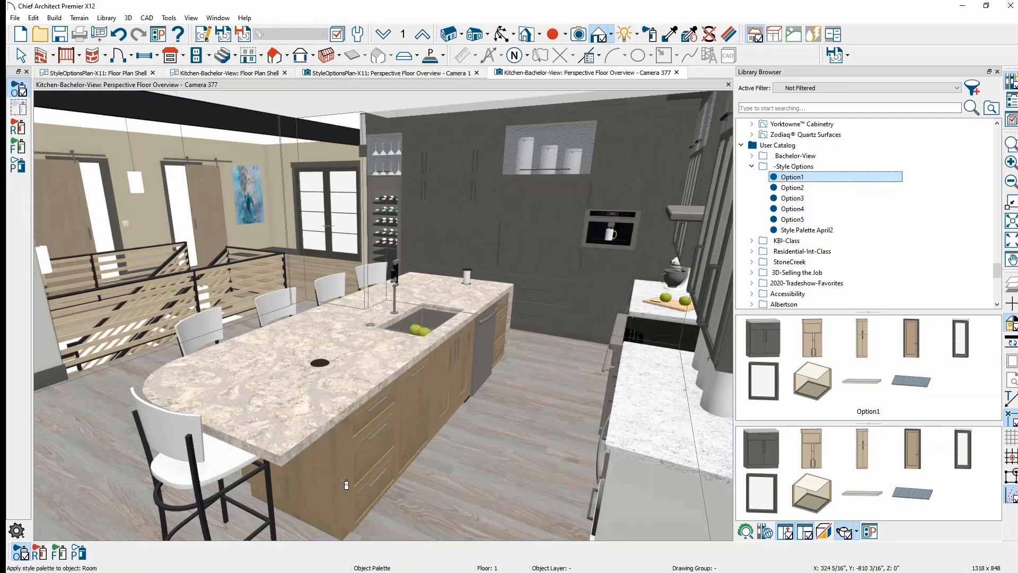
- Restyle the island base cabinets dark grey with Option1 and reorder the open view tabs
{"action": "left_click", "coordinate": [389, 465]}
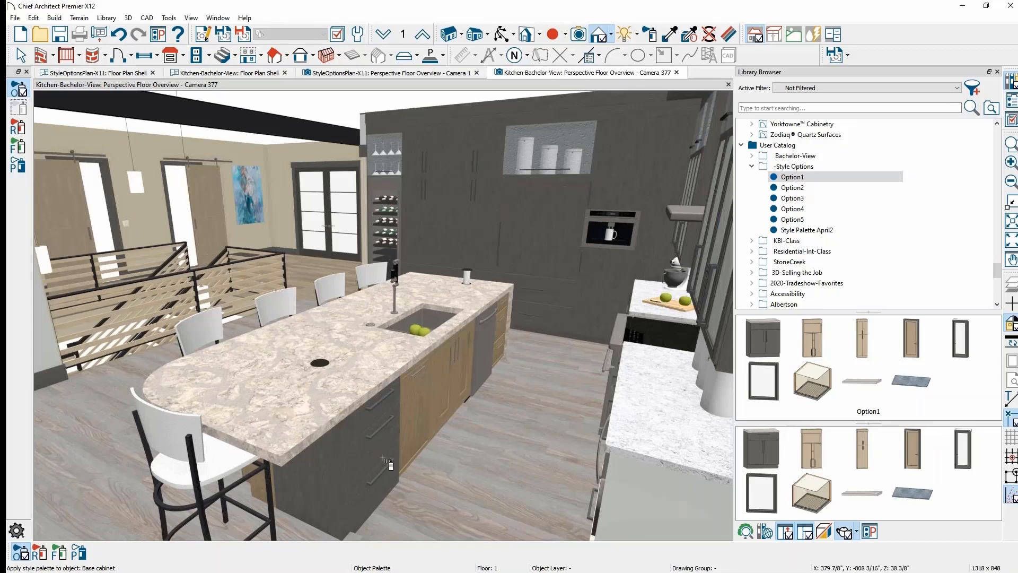
{"action": "left_click_drag", "start_coordinate": [253, 77], "coordinate": [352, 78]}
- Switch to Camera 1, leave palette mode, and frame the rooms, briefly selecting the wood room's cabinets
{"action": "left_click", "coordinate": [265, 73]}
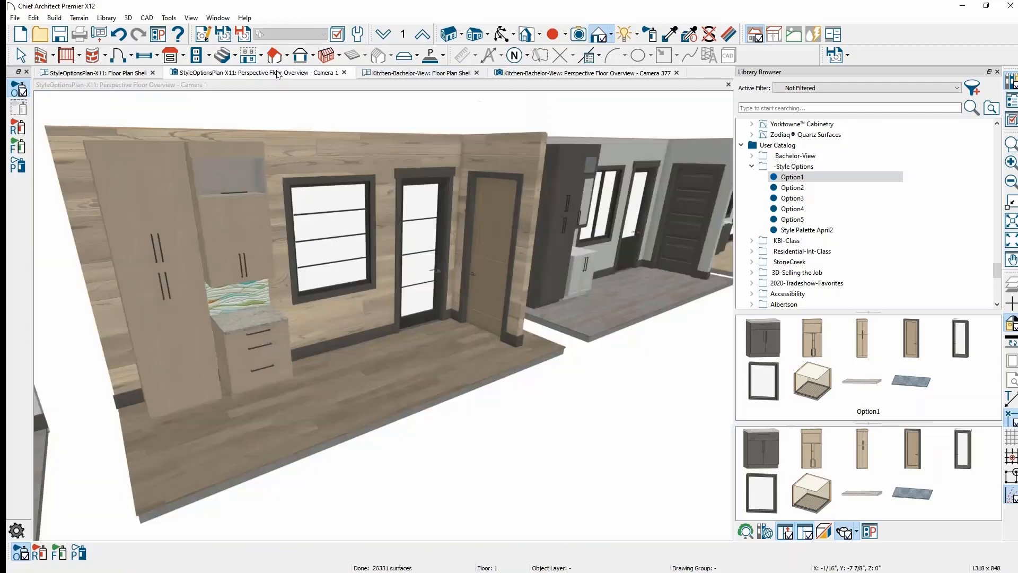
{"action": "key", "text": "space"}
{"action": "middle_click_drag", "start_coordinate": [499, 354], "coordinate": [407, 383]}
{"action": "left_click_drag", "start_coordinate": [407, 383], "coordinate": [366, 391]}
{"action": "middle_click_drag", "start_coordinate": [367, 398], "coordinate": [404, 419]}
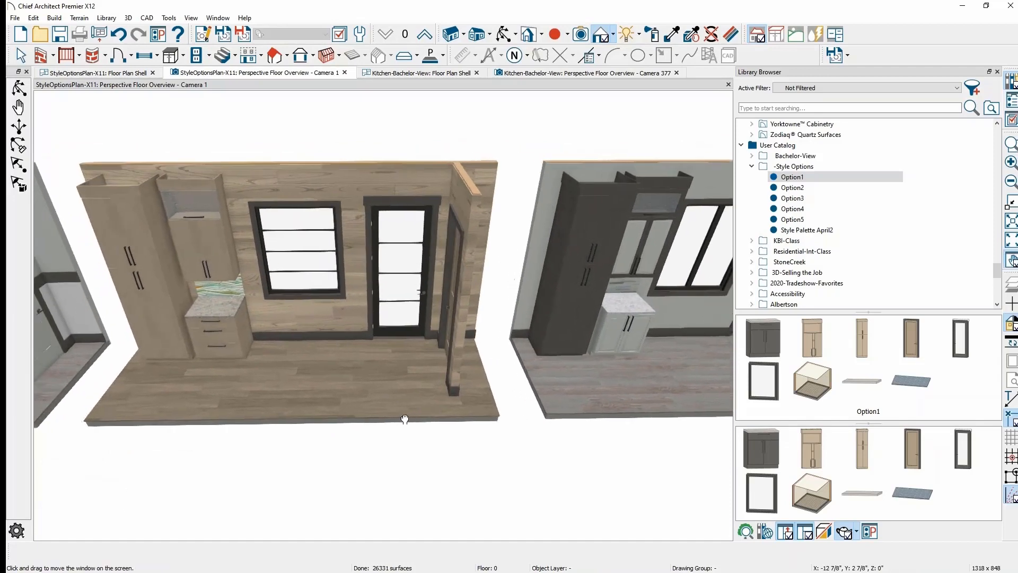
{"action": "middle_click_drag", "start_coordinate": [323, 417], "coordinate": [334, 423]}
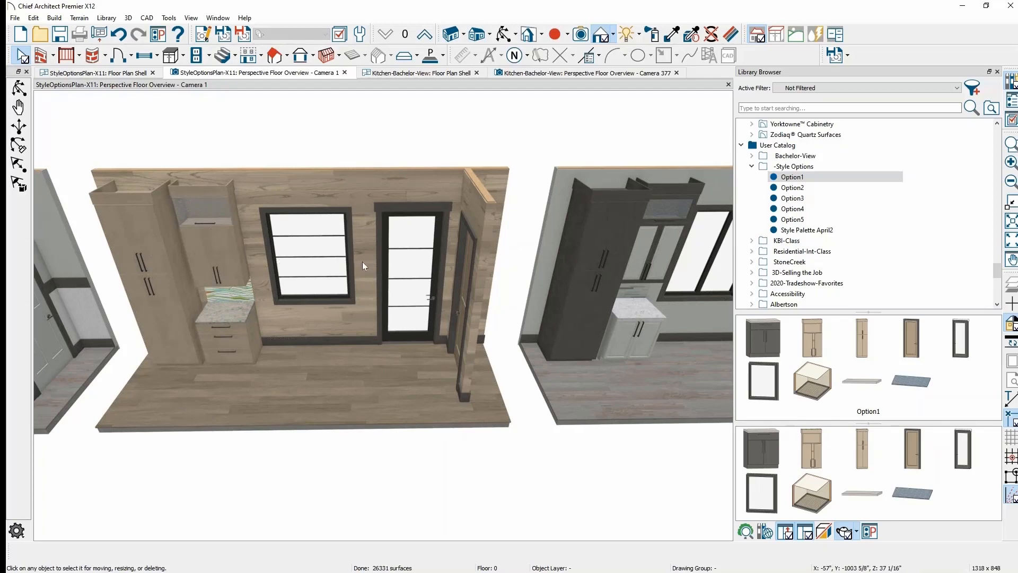
{"action": "left_click_drag", "start_coordinate": [388, 294], "coordinate": [400, 266]}
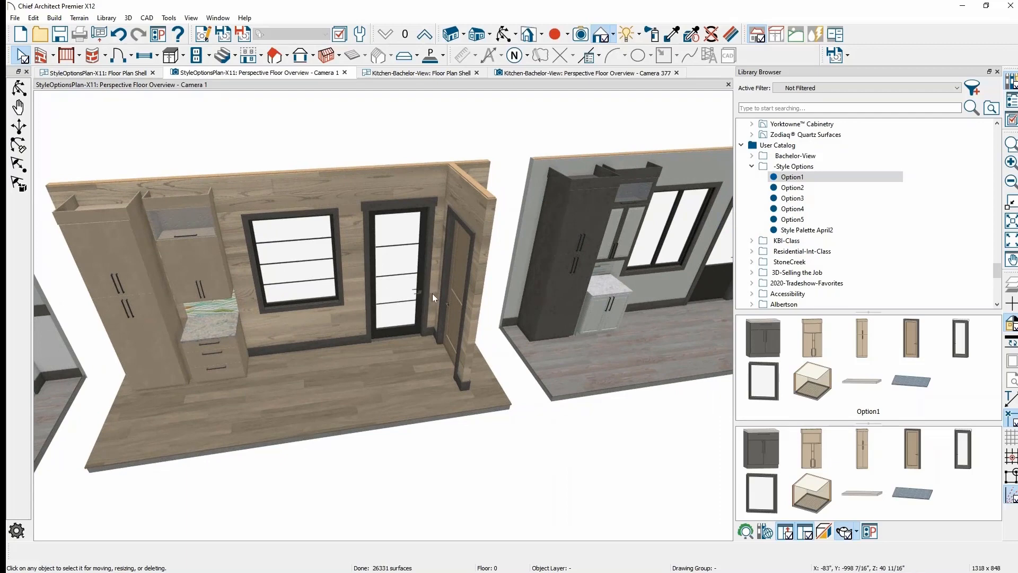
{"action": "left_click", "coordinate": [150, 293]}
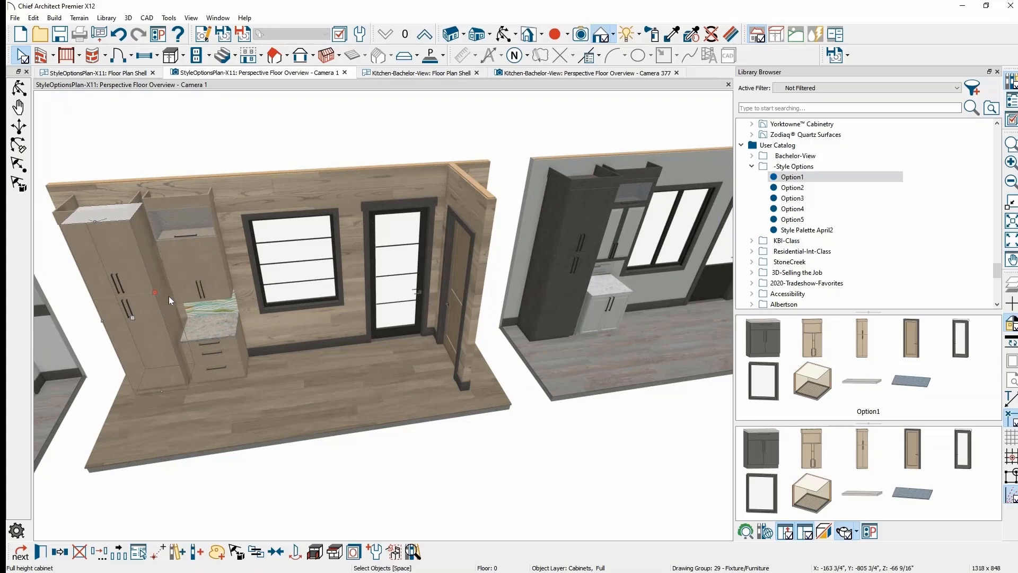
{"action": "left_click", "coordinate": [189, 272], "text": "shift"}
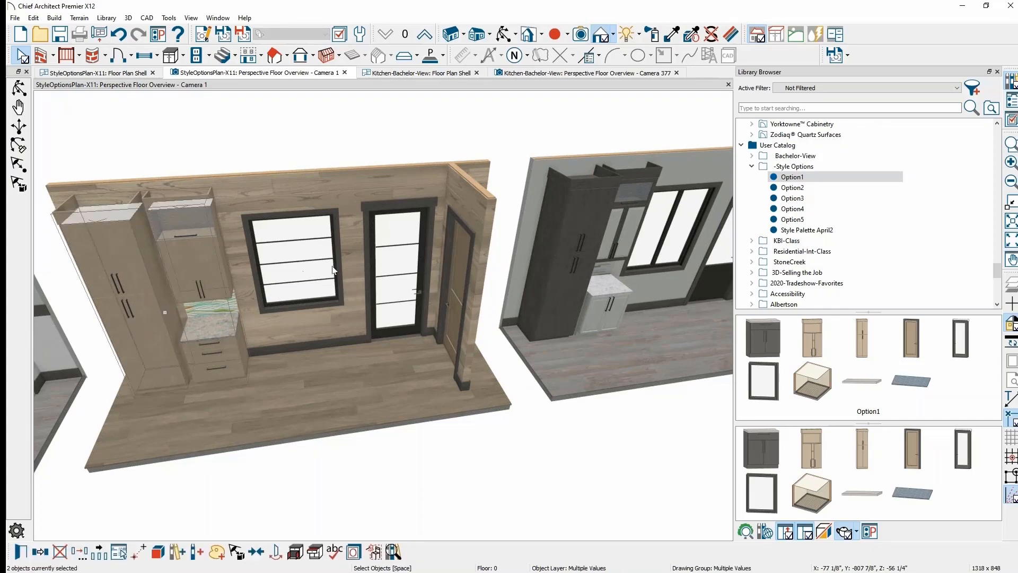
{"action": "left_click", "coordinate": [216, 306]}
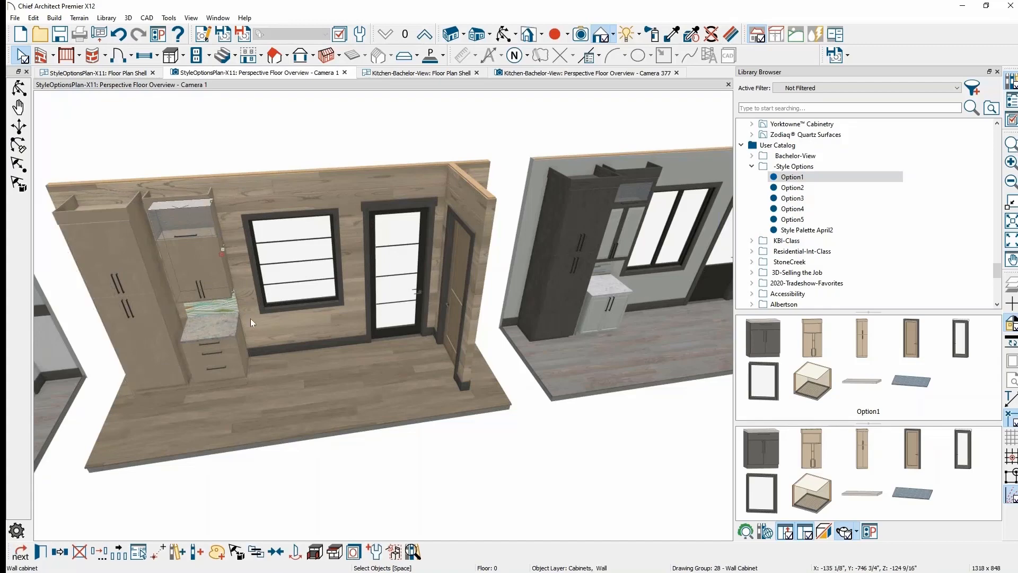
{"action": "key", "text": "Escape"}
- Centre the grey-walled room and select its full, wall and base cabinets, window and both doors
{"action": "middle_click_drag", "start_coordinate": [380, 324], "coordinate": [148, 345]}
{"action": "middle_click_drag", "start_coordinate": [324, 348], "coordinate": [205, 324]}
{"action": "scroll", "coordinate": [203, 313], "scroll_direction": "up", "scroll_amount": 3}
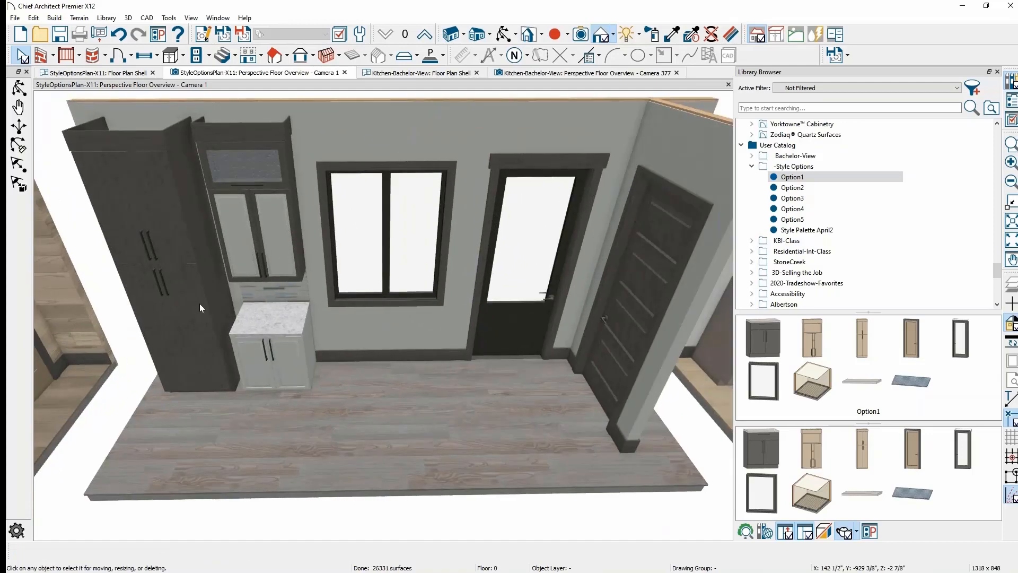
{"action": "left_click", "coordinate": [244, 270]}
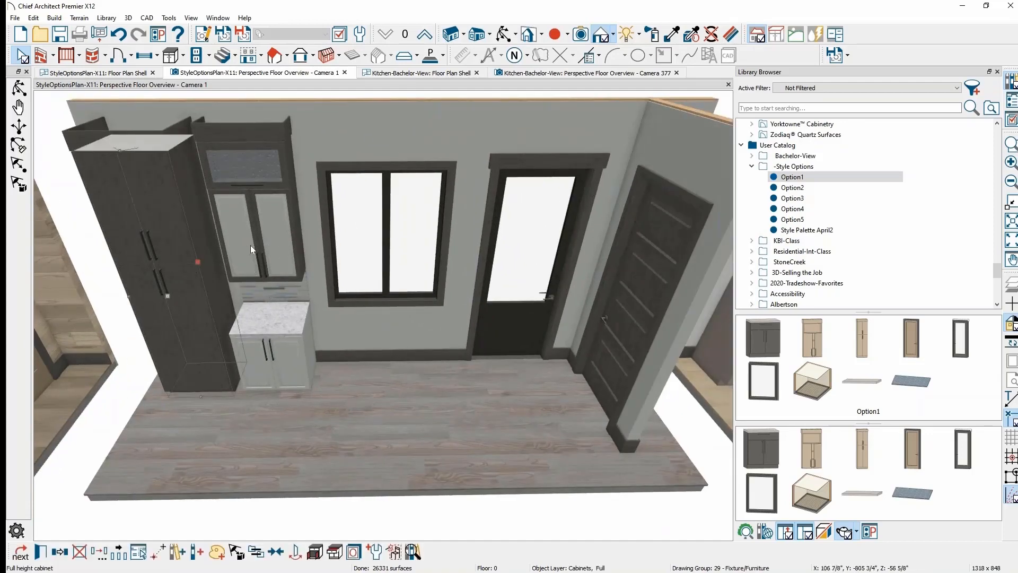
{"action": "left_click", "coordinate": [265, 234], "text": "shift"}
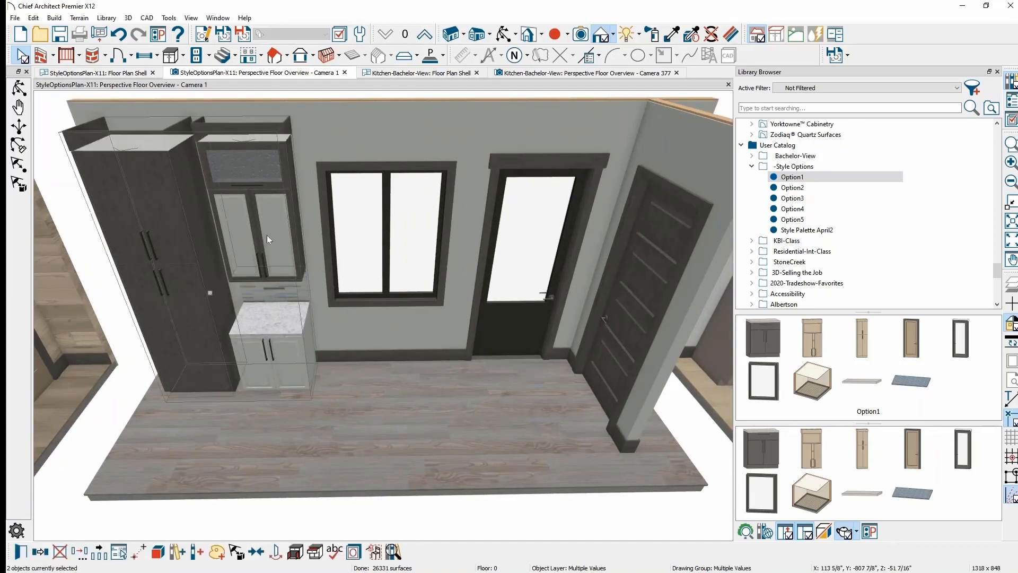
{"action": "left_click", "coordinate": [276, 352], "text": "shift"}
{"action": "left_click", "coordinate": [413, 267], "text": "shift"}
{"action": "left_click", "coordinate": [550, 265], "text": "shift"}
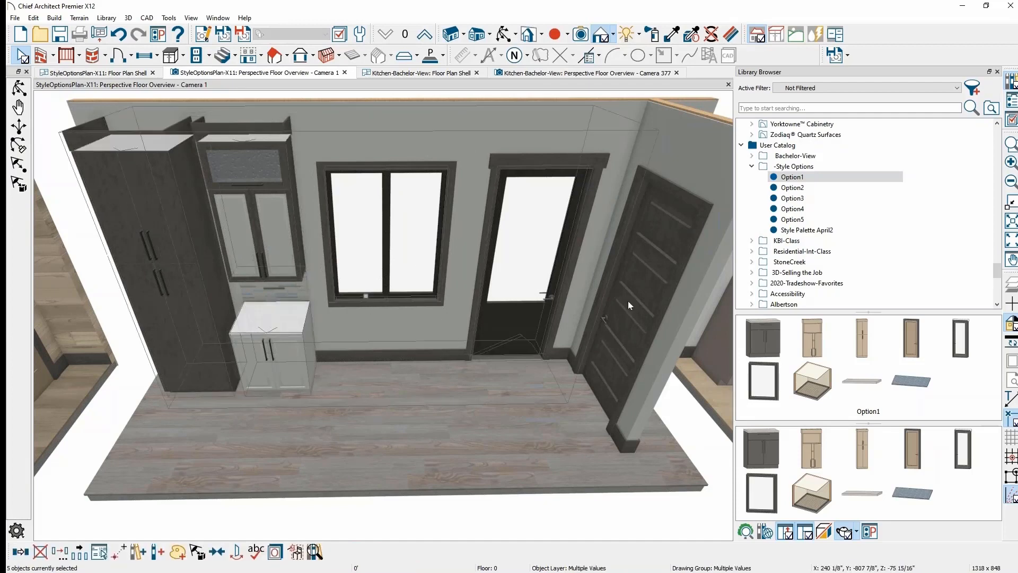
{"action": "left_click", "coordinate": [647, 310], "text": "shift"}
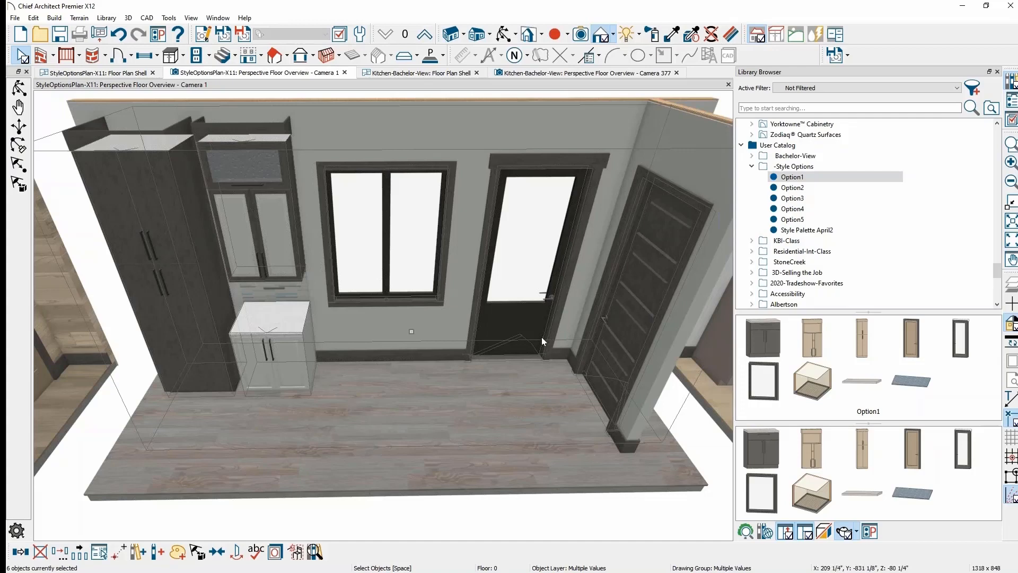
- Create a new palette, Style Palette 2, from the three cabinets, window and two doors
{"action": "left_click", "coordinate": [179, 552]}
{"action": "left_click_drag", "start_coordinate": [272, 382], "coordinate": [459, 407]}
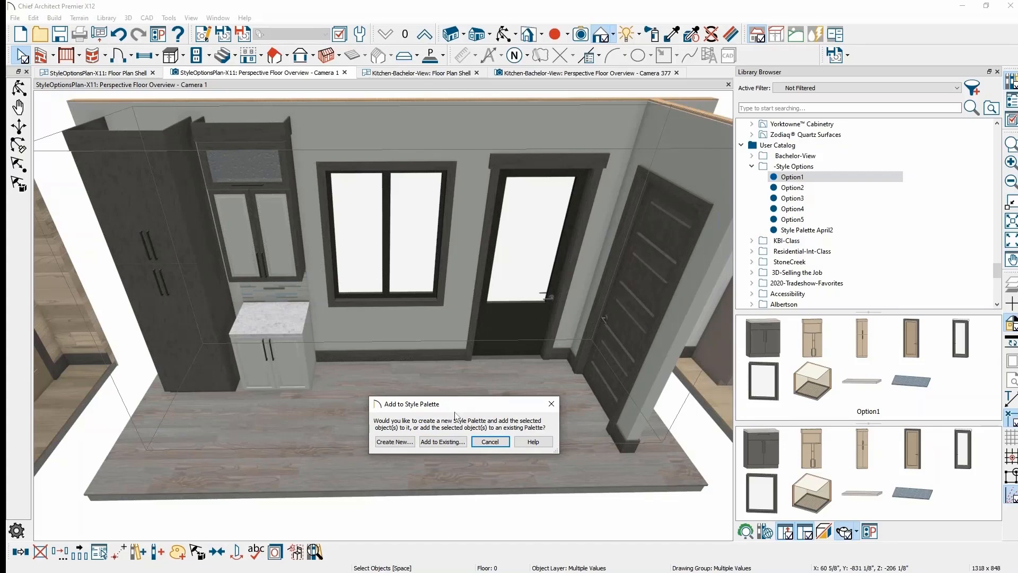
{"action": "left_click", "coordinate": [408, 445]}
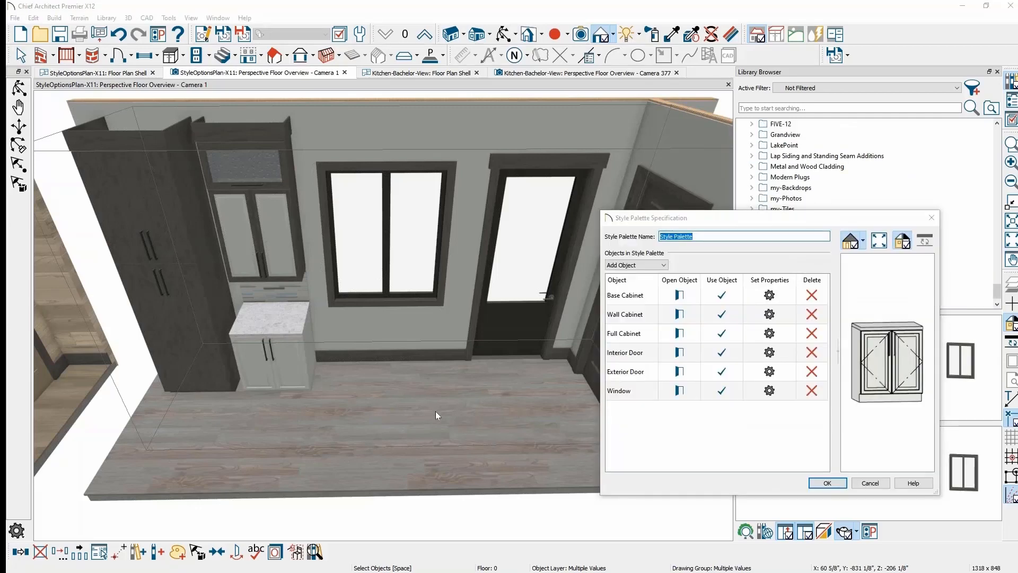
{"action": "left_click", "coordinate": [743, 235]}
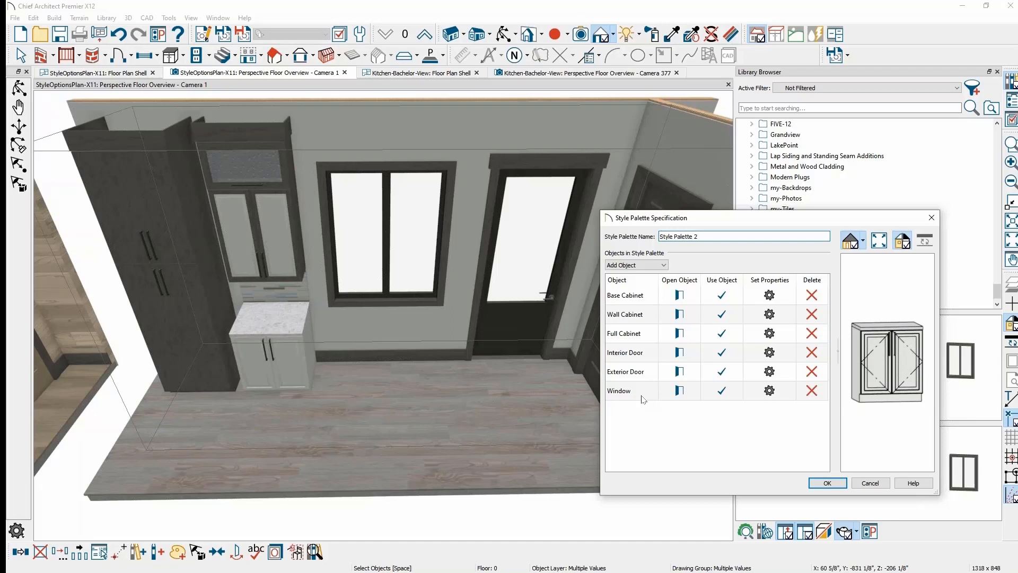
{"action": "left_click", "coordinate": [835, 483]}
{"action": "left_click", "coordinate": [835, 484]}
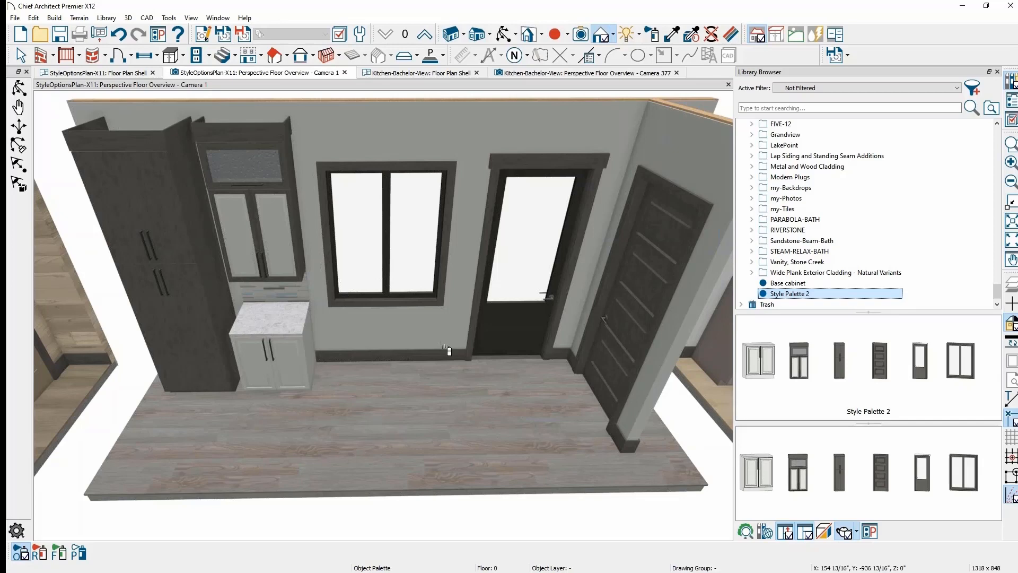
- Select the grey room and add it to the existing Style Palette 2, bringing it to seven items
{"action": "key", "text": "Escape"}
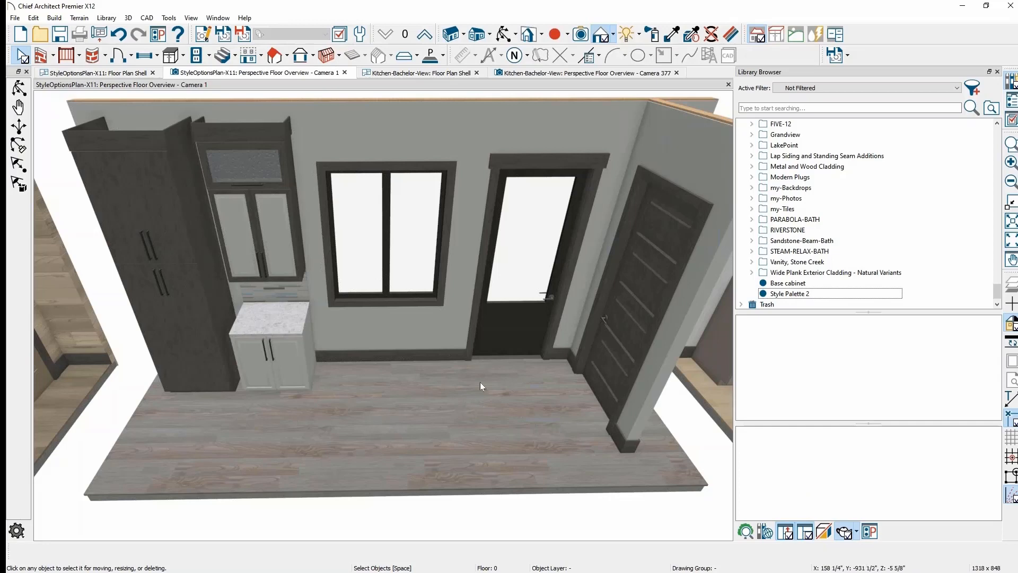
{"action": "left_click", "coordinate": [461, 413]}
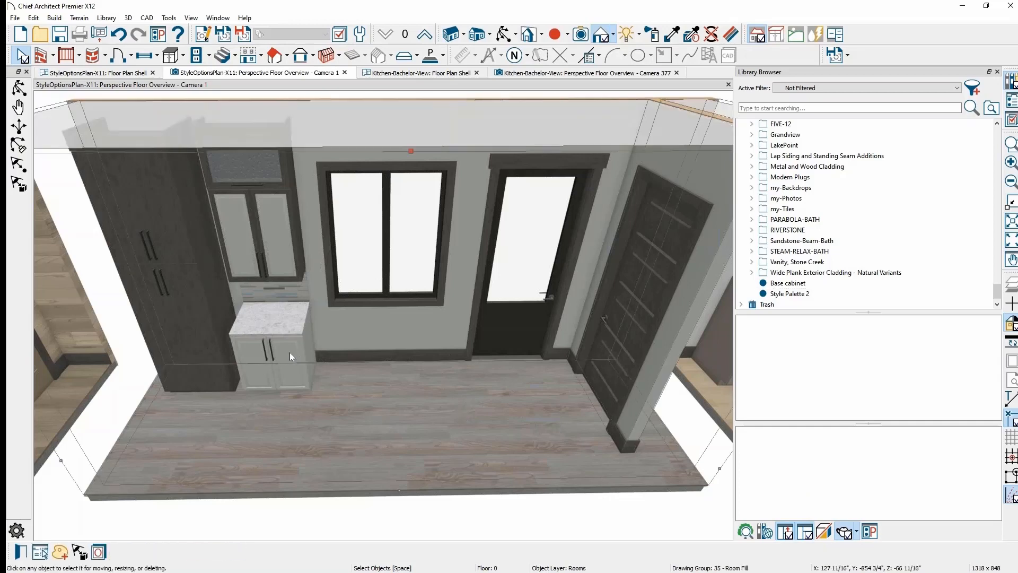
{"action": "left_click", "coordinate": [466, 422]}
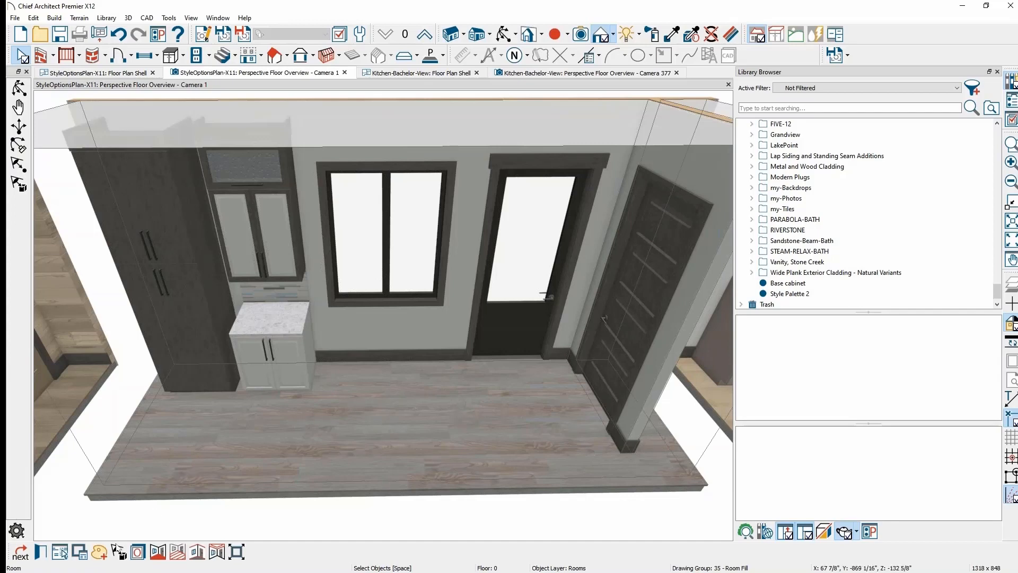
{"action": "left_click", "coordinate": [99, 554]}
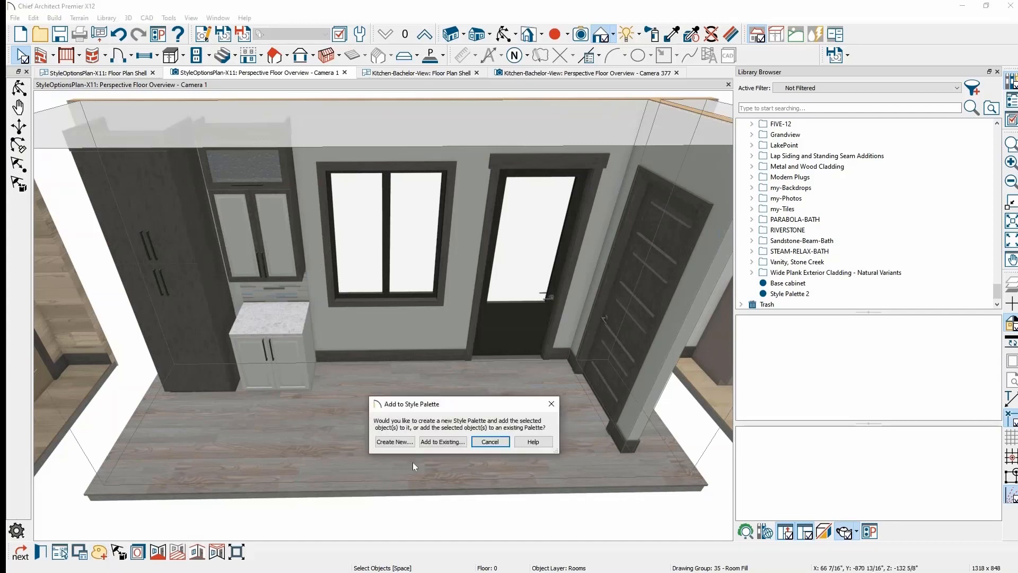
{"action": "left_click", "coordinate": [444, 444]}
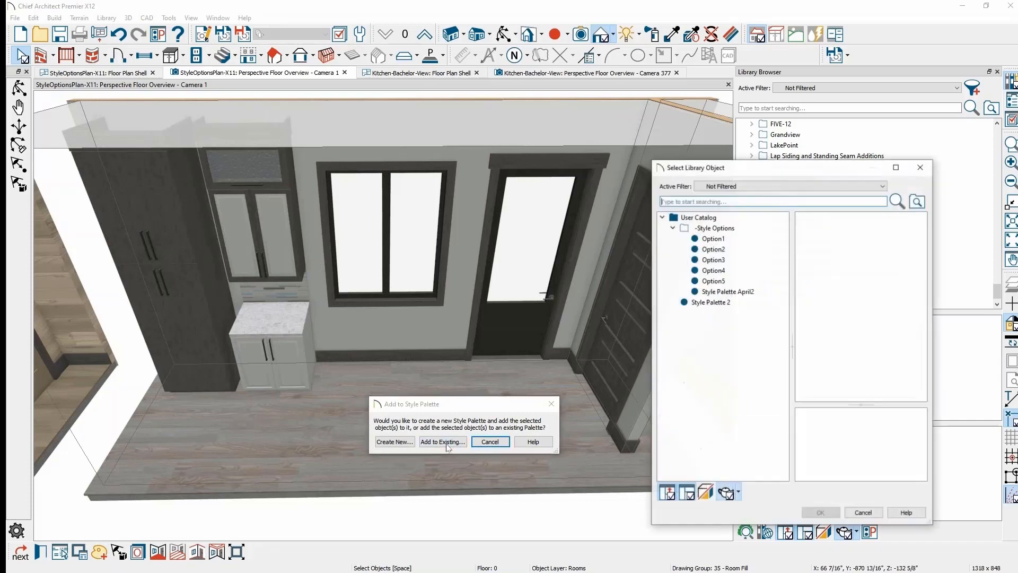
{"action": "left_click", "coordinate": [757, 303]}
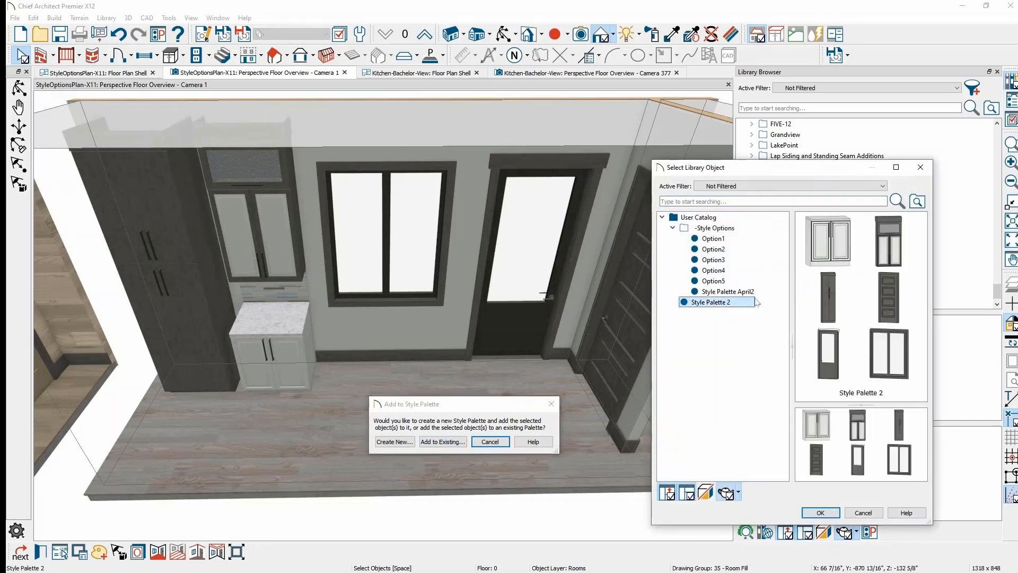
{"action": "left_click", "coordinate": [821, 513]}
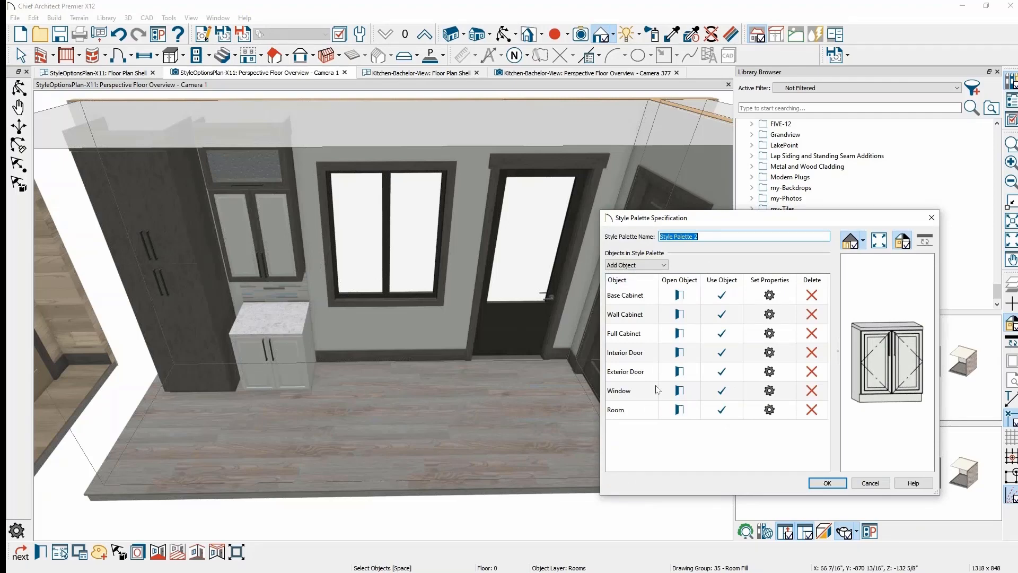
{"action": "left_click", "coordinate": [860, 486]}
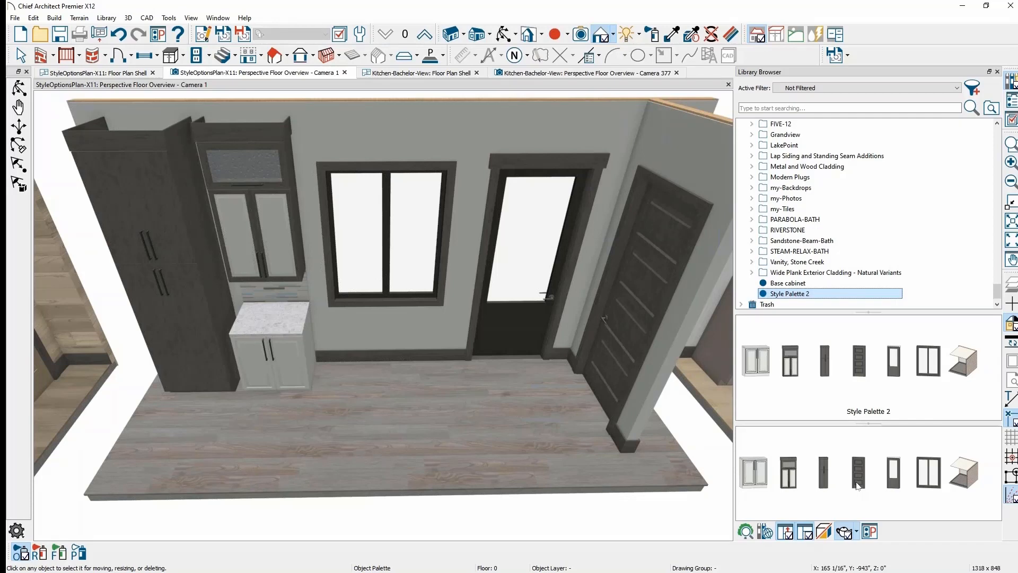
- Orbit out of the 3D camera and zoom into the StyleOptionsPlan Floor Plan Shell with OPTION 1 and OPTION 2
{"action": "key", "text": "space"}
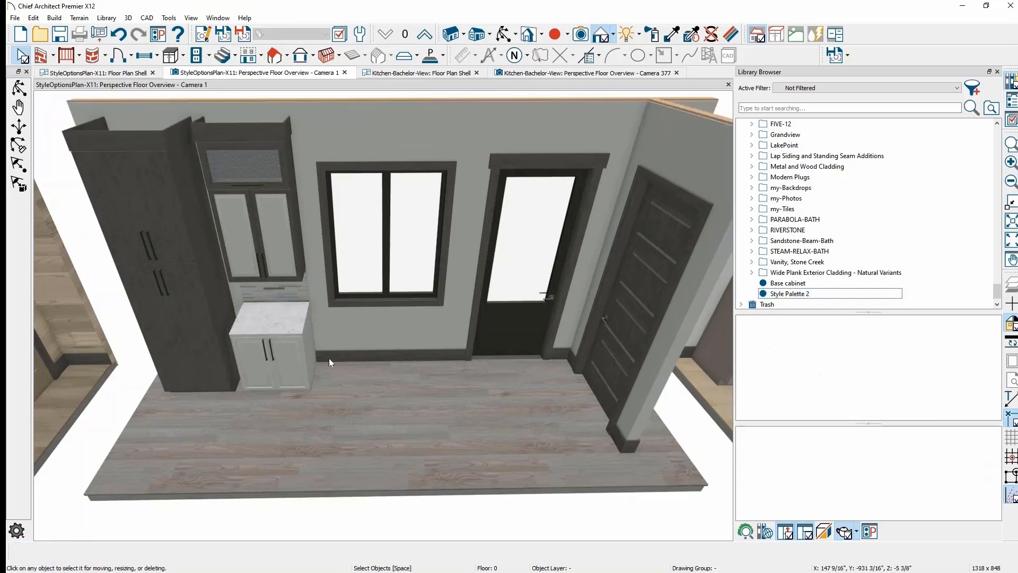
{"action": "scroll", "coordinate": [406, 365], "scroll_direction": "down", "scroll_amount": 3}
{"action": "mouse_move", "coordinate": [411, 367]}
{"action": "middle_mouse_down"}
{"action": "mouse_move", "coordinate": [425, 368]}
{"action": "mouse_move", "coordinate": [434, 352]}
{"action": "mouse_move", "coordinate": [368, 316]}
{"action": "mouse_move", "coordinate": [496, 313]}
{"action": "mouse_move", "coordinate": [387, 341]}
{"action": "mouse_move", "coordinate": [558, 318]}
{"action": "mouse_move", "coordinate": [466, 342]}
{"action": "mouse_move", "coordinate": [616, 307]}
{"action": "middle_mouse_up"}
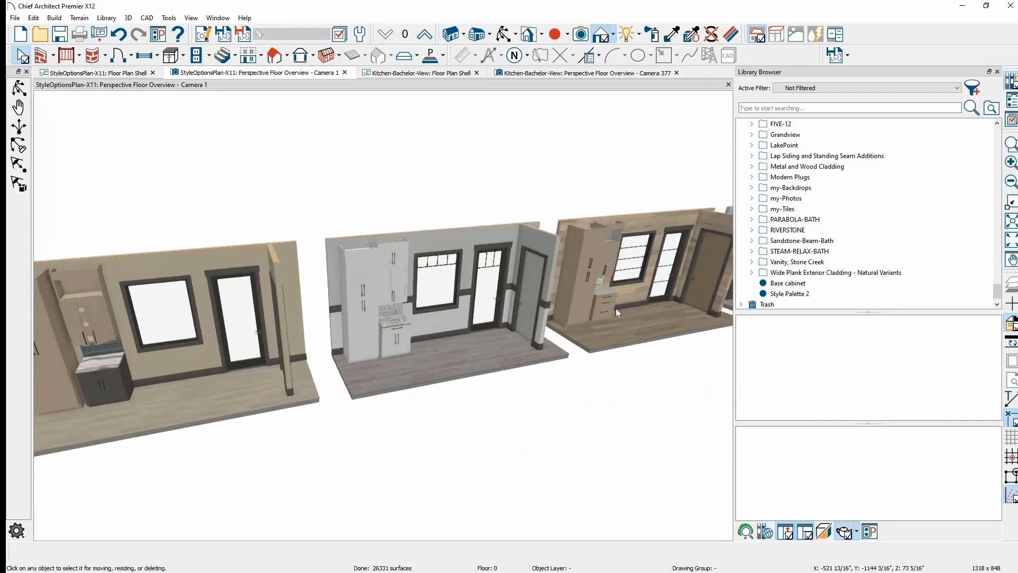
{"action": "middle_click_drag", "start_coordinate": [523, 367], "coordinate": [652, 331]}
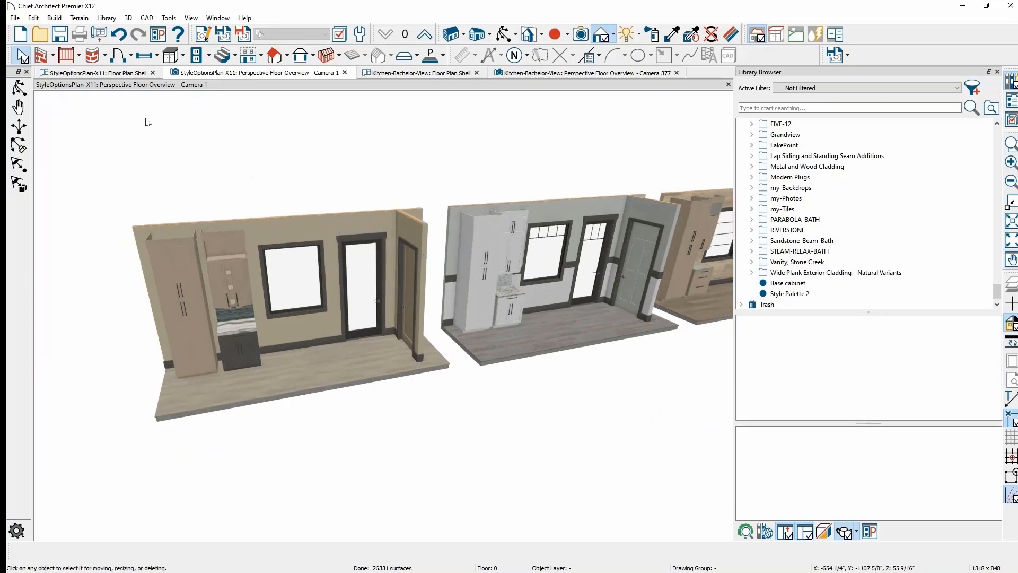
{"action": "left_click", "coordinate": [113, 77]}
{"action": "scroll", "coordinate": [127, 370], "scroll_direction": "up", "scroll_amount": 2}
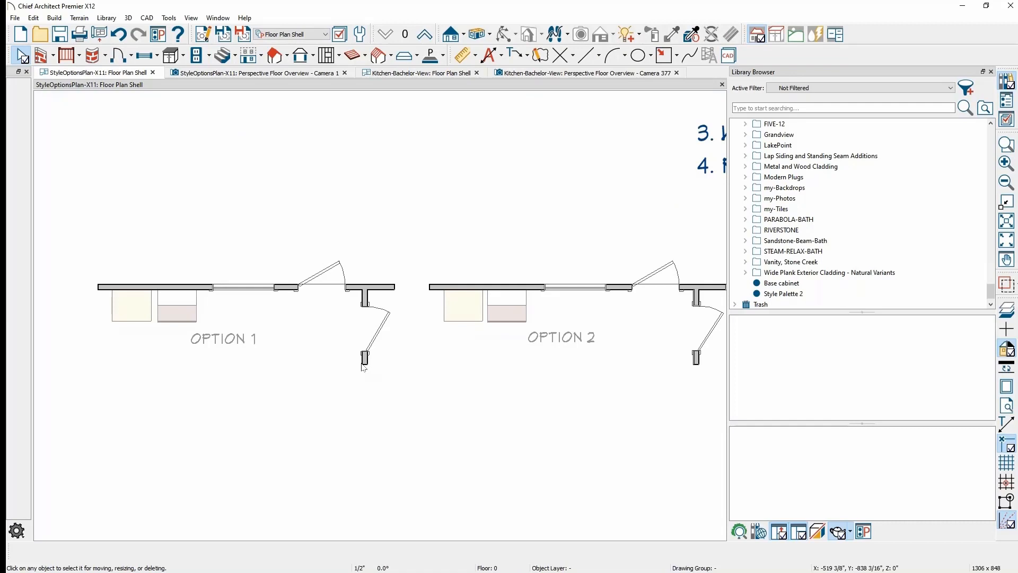
- Filter layers by 'inv' and turn on display of the Walls, Invisible layer
{"action": "left_click", "coordinate": [320, 348]}
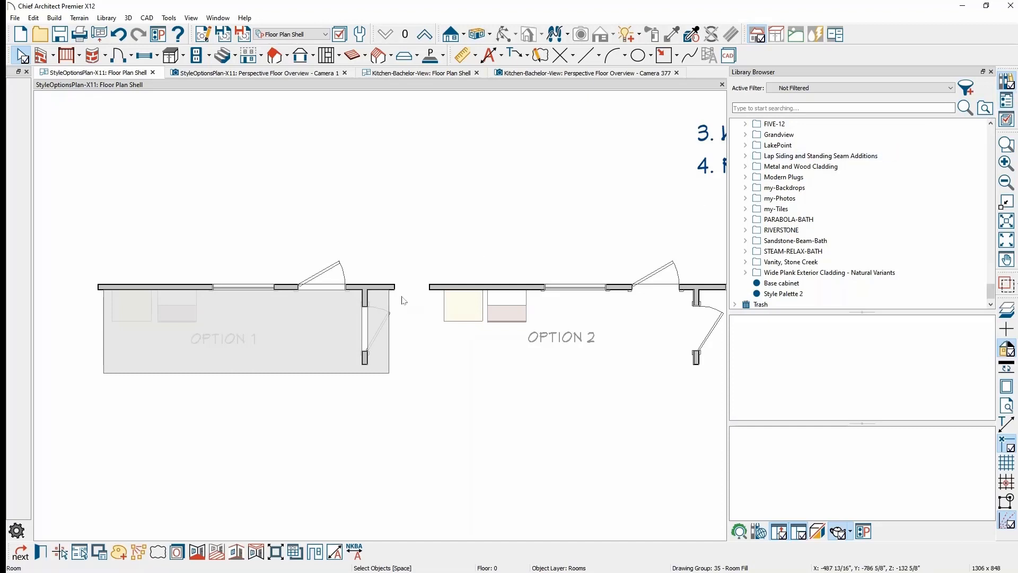
{"action": "left_click", "coordinate": [1008, 119]}
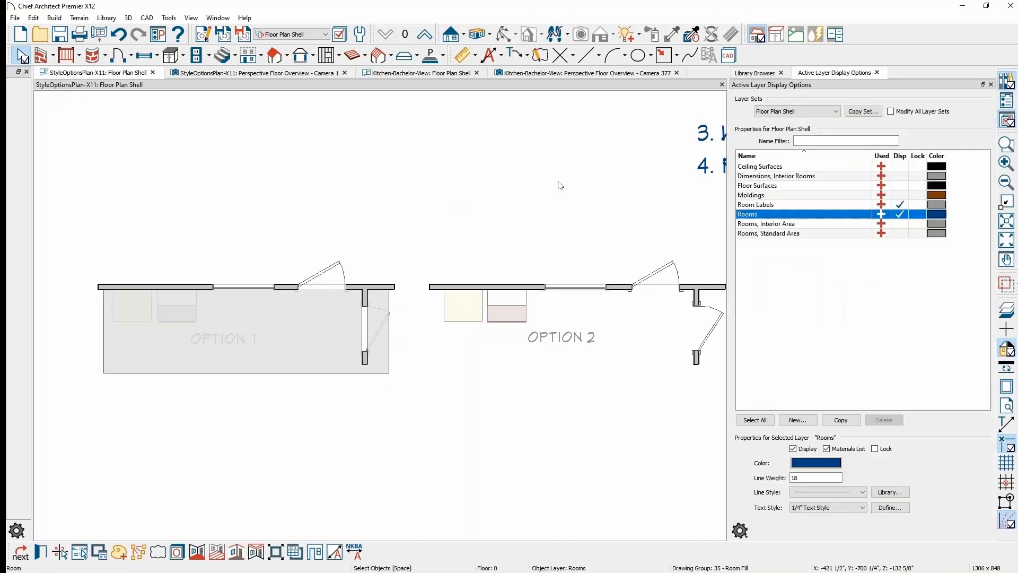
{"action": "left_click", "coordinate": [304, 182]}
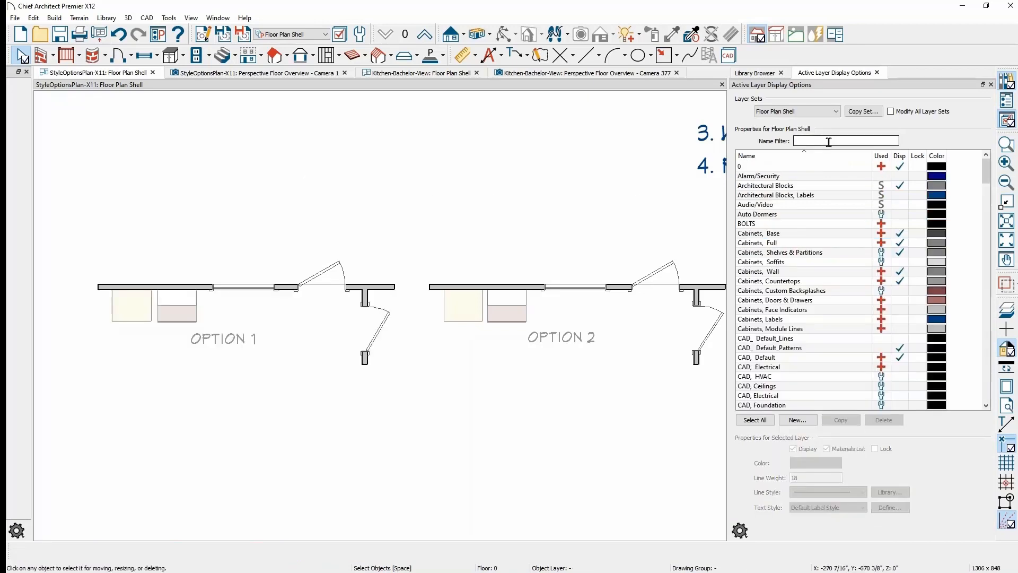
{"action": "type", "text": "inv"}
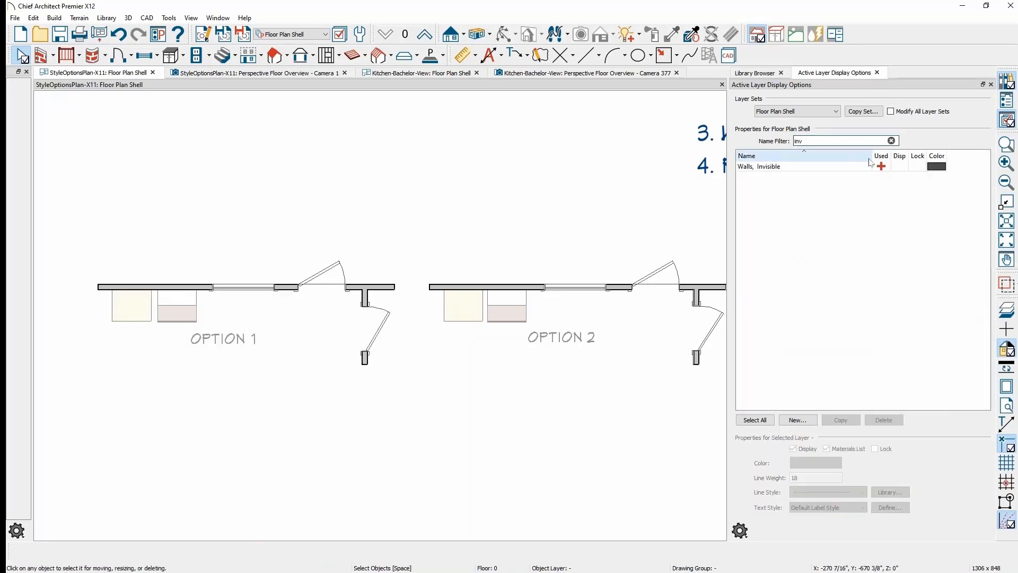
{"action": "left_click", "coordinate": [902, 167]}
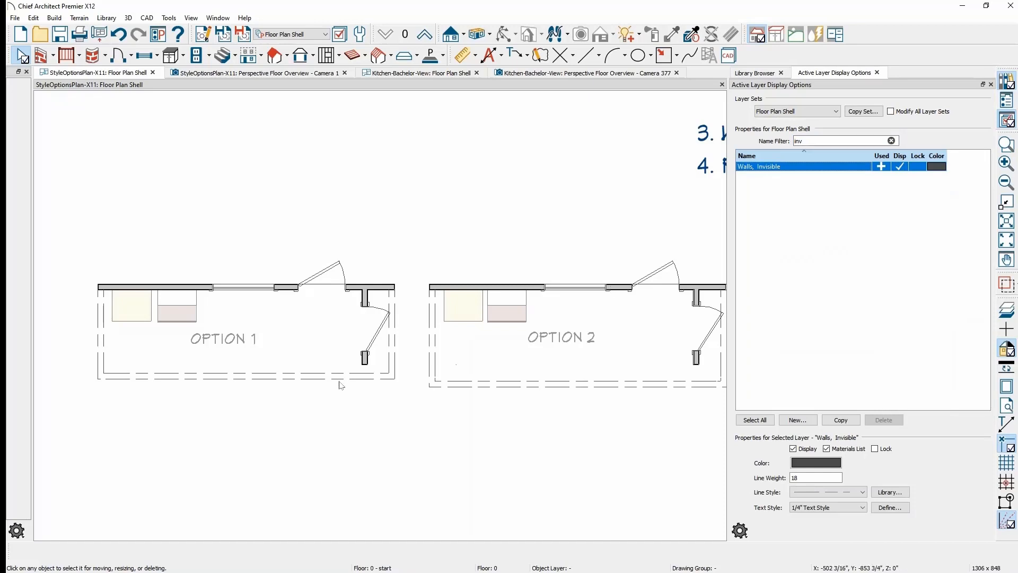
- Select and deselect the OPTION 1 room, then switch to the Camera 1 perspective view
{"action": "left_click", "coordinate": [329, 365]}
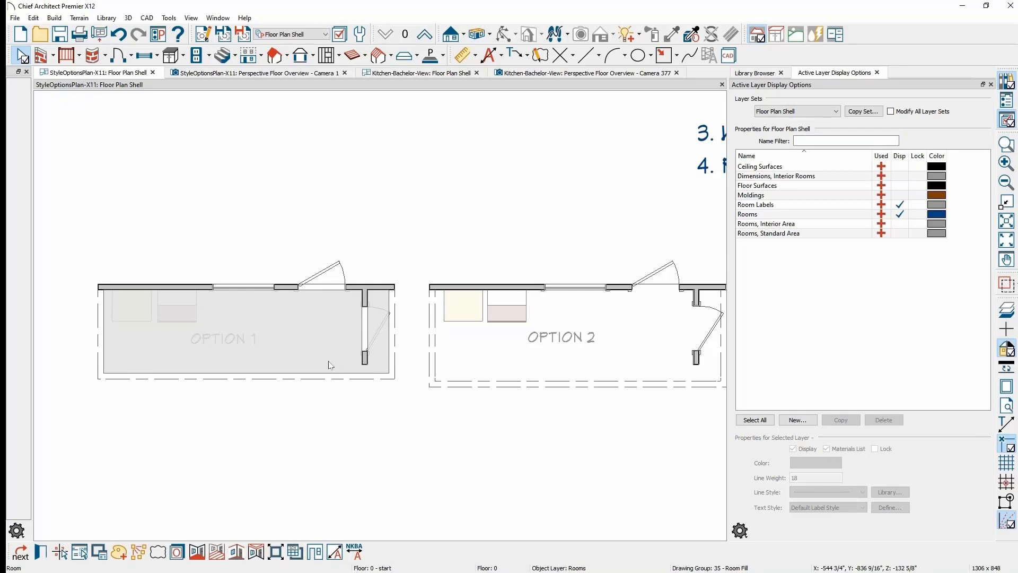
{"action": "left_click", "coordinate": [326, 247]}
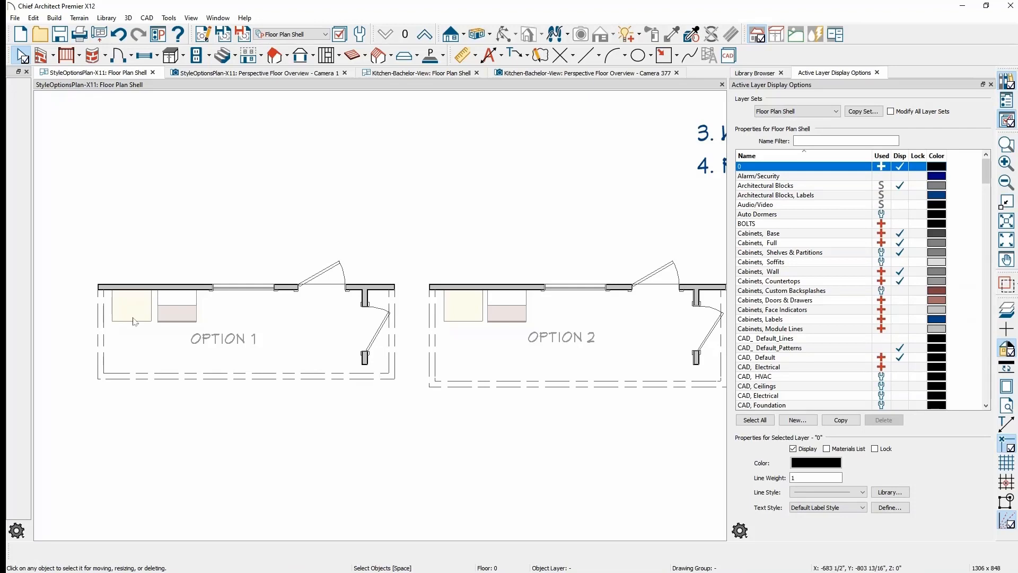
{"action": "left_click", "coordinate": [244, 75]}
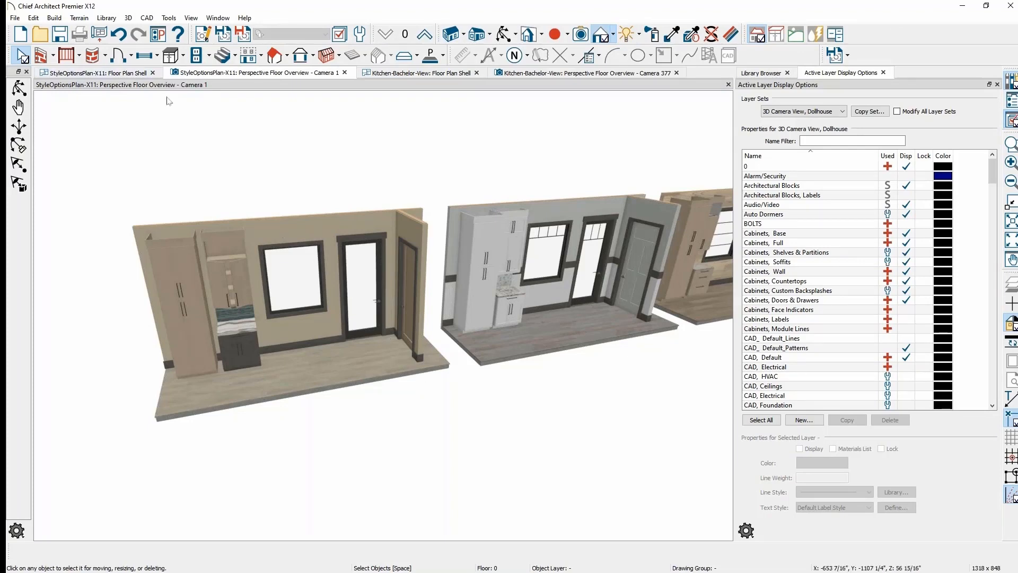
- Close the style options plan without saving, hide the library browser, and close the kitchen views
{"action": "left_click", "coordinate": [153, 73]}
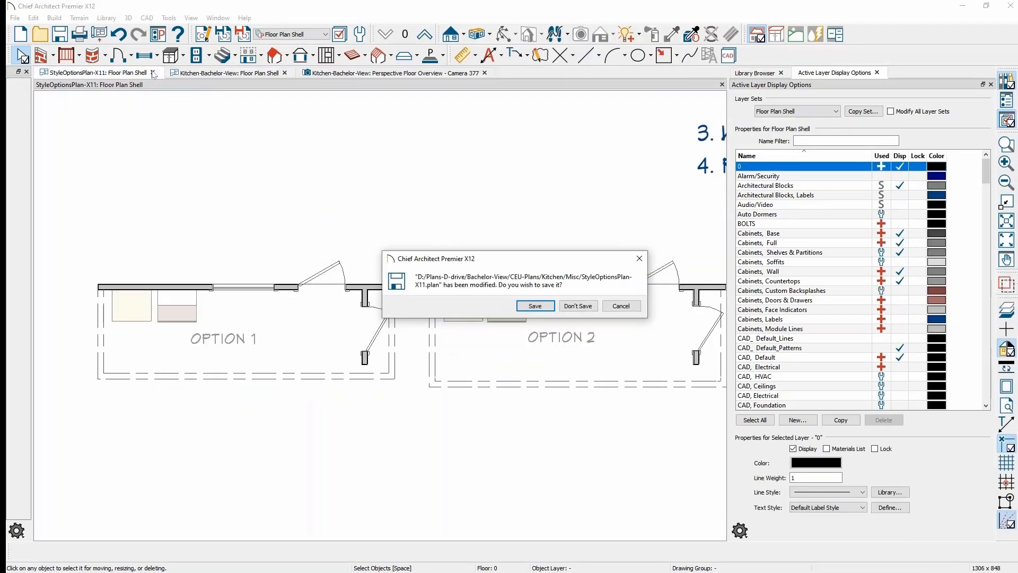
{"action": "left_click", "coordinate": [578, 306]}
{"action": "left_click", "coordinate": [1012, 86]}
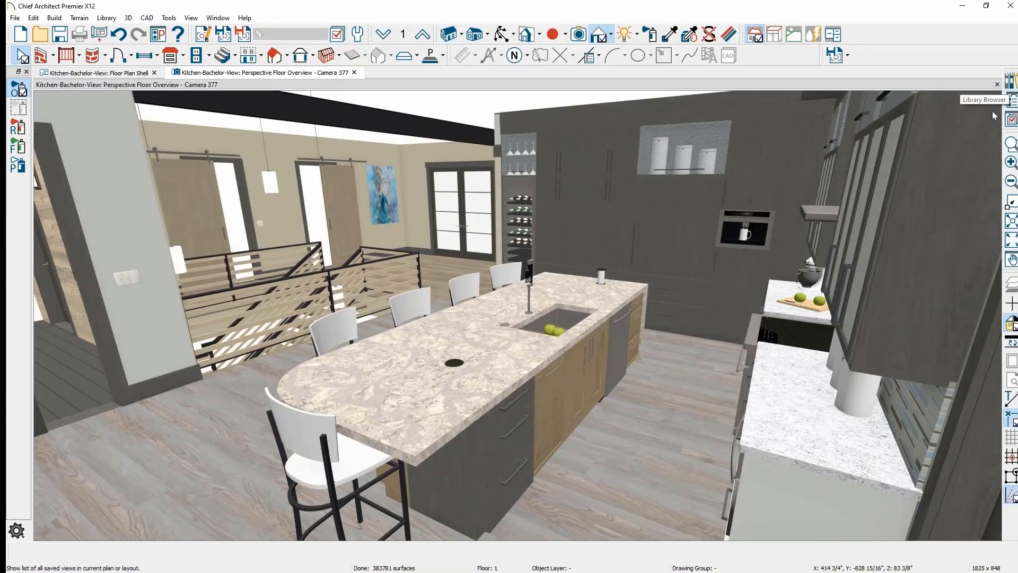
{"action": "middle_click_drag", "start_coordinate": [570, 349], "coordinate": [728, 365]}
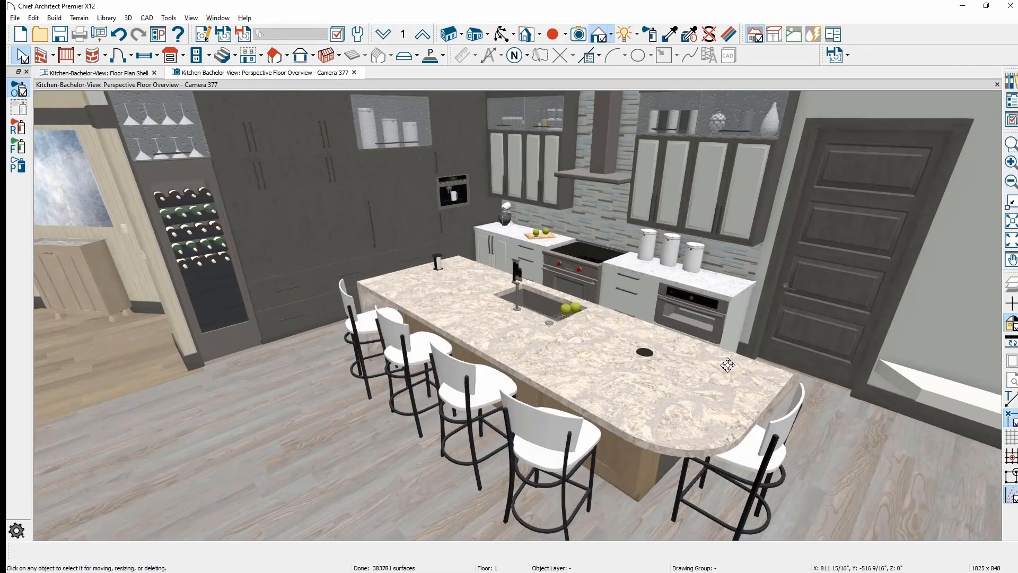
{"action": "scroll", "coordinate": [728, 365], "scroll_direction": "up", "scroll_amount": 2}
{"action": "left_click", "coordinate": [355, 73]}
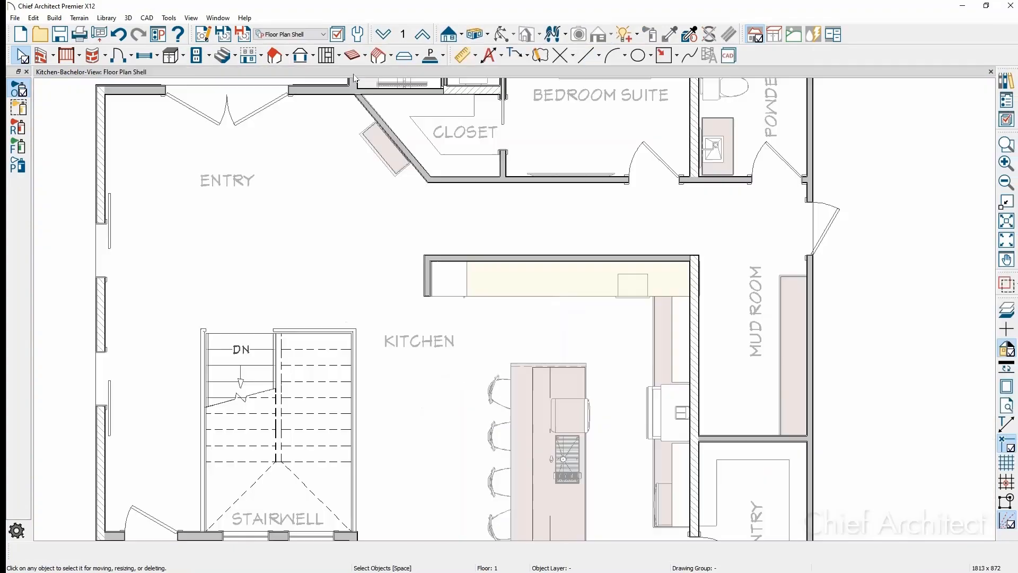
{"action": "left_click", "coordinate": [990, 73]}
{"action": "left_click", "coordinate": [580, 307]}
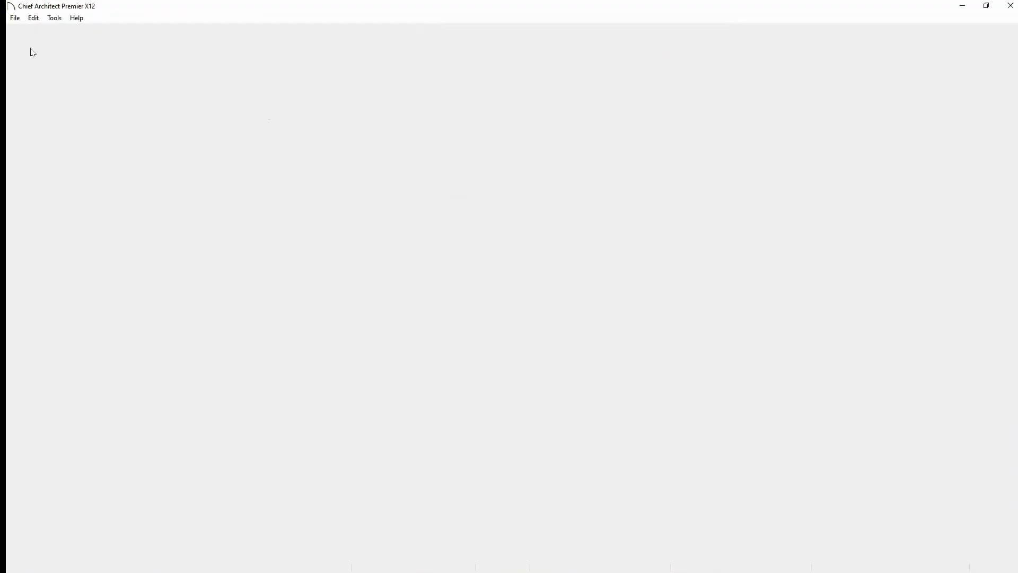
- Reopen Kitchen-Bachelor-View.plan from recent files, then switch to the Replace from Library slide
{"action": "left_click", "coordinate": [12, 18]}
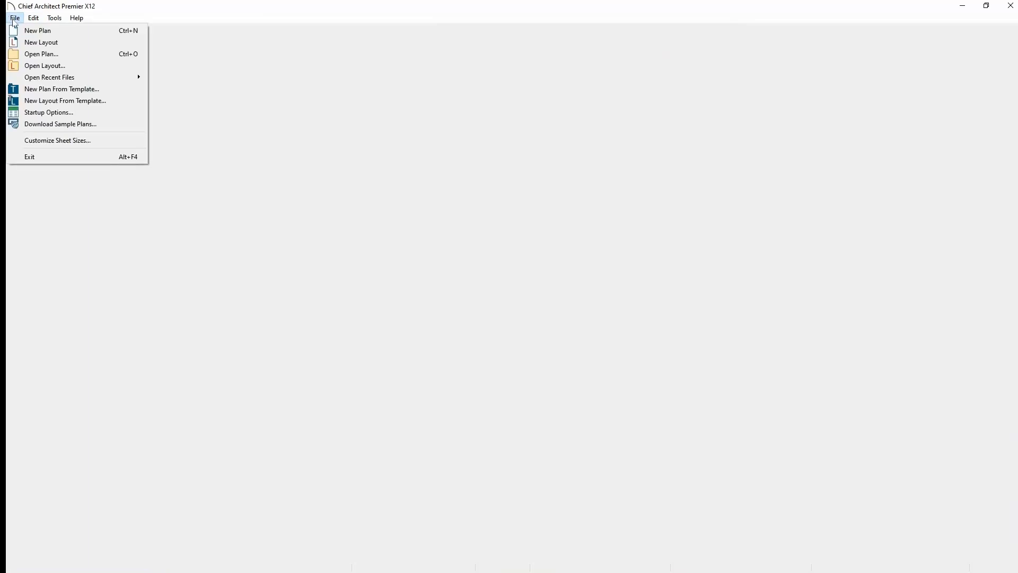
{"action": "mouse_move", "coordinate": [80, 78]}
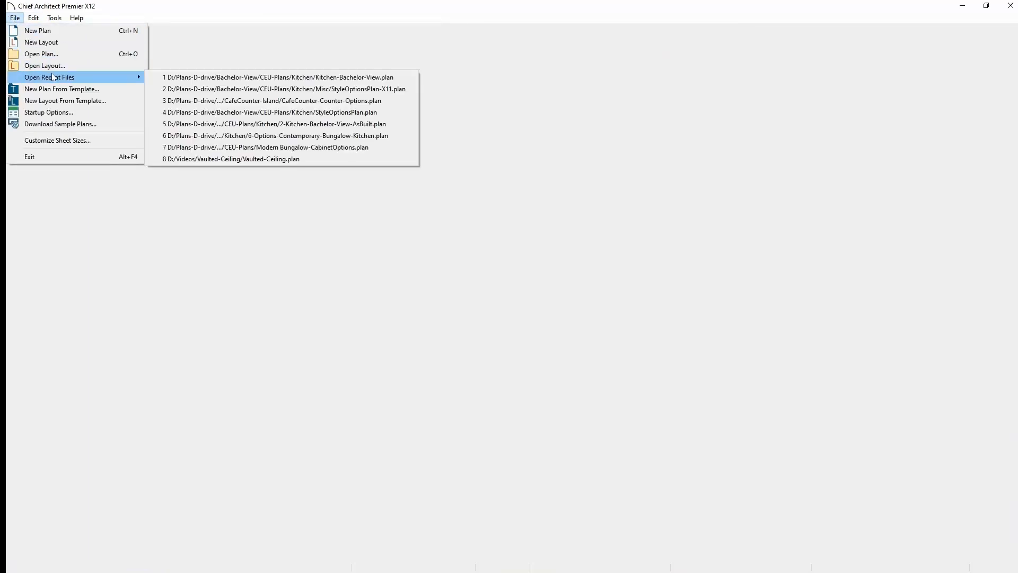
{"action": "left_click", "coordinate": [366, 78]}
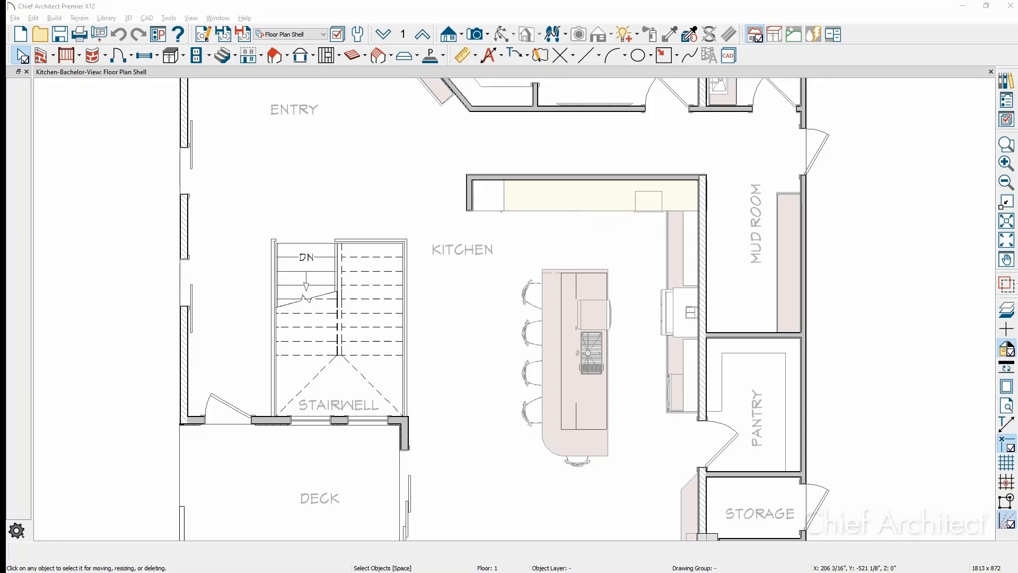
{"action": "key", "text": "alt+Tab"}
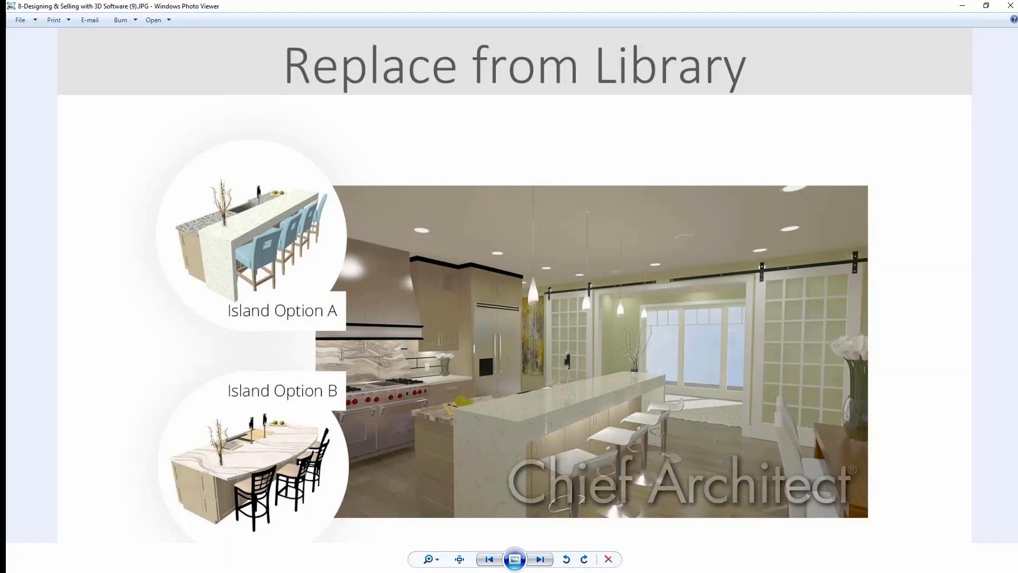
- Browse forward to Grandview kitchen (5) and back through the kitchen renders
{"action": "key", "text": "Right"}
{"action": "key", "text": "Right"}
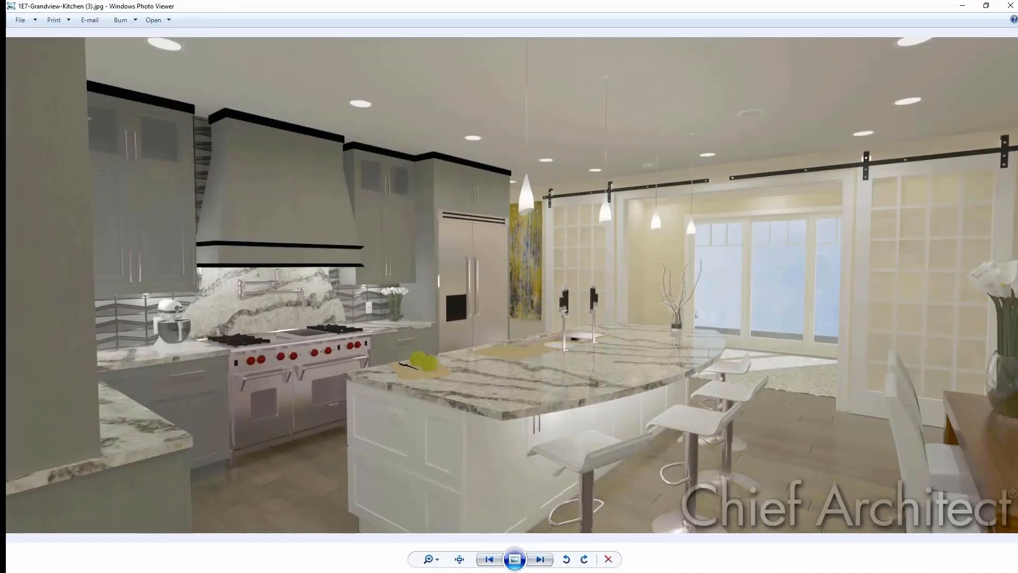
{"action": "key", "text": "Right"}
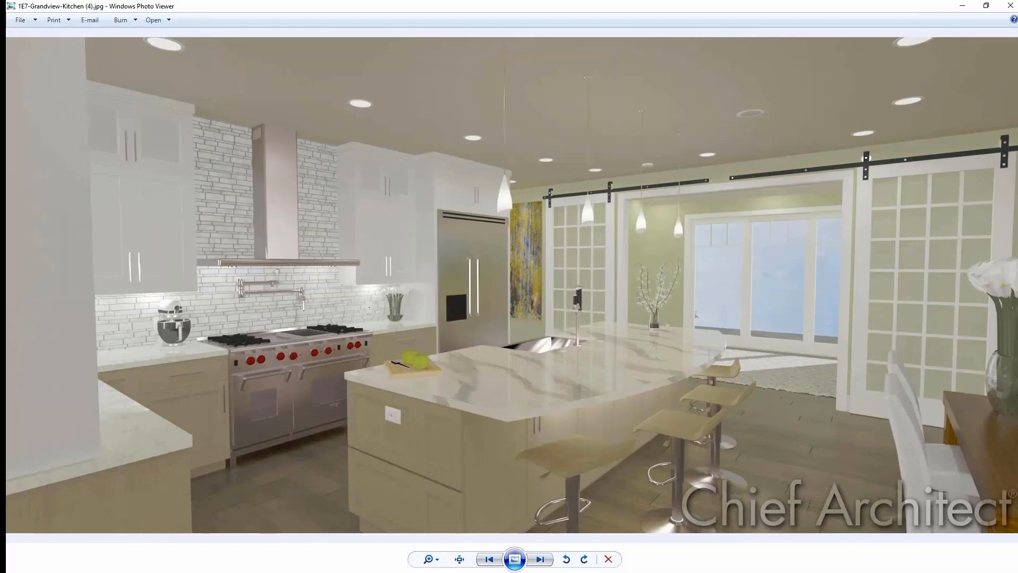
{"action": "key", "text": "Right"}
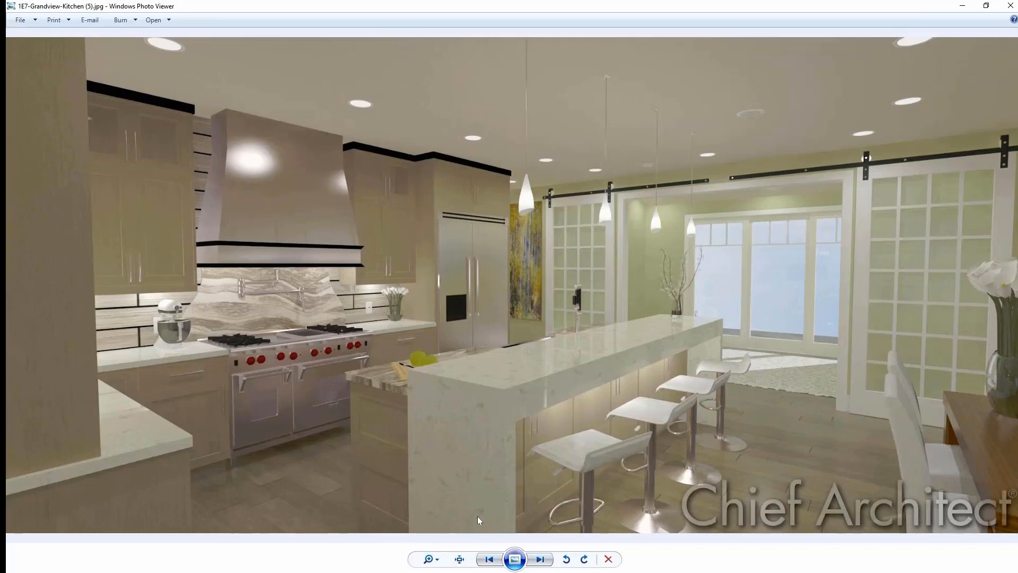
{"action": "left_click", "coordinate": [488, 561]}
{"action": "left_click", "coordinate": [488, 562]}
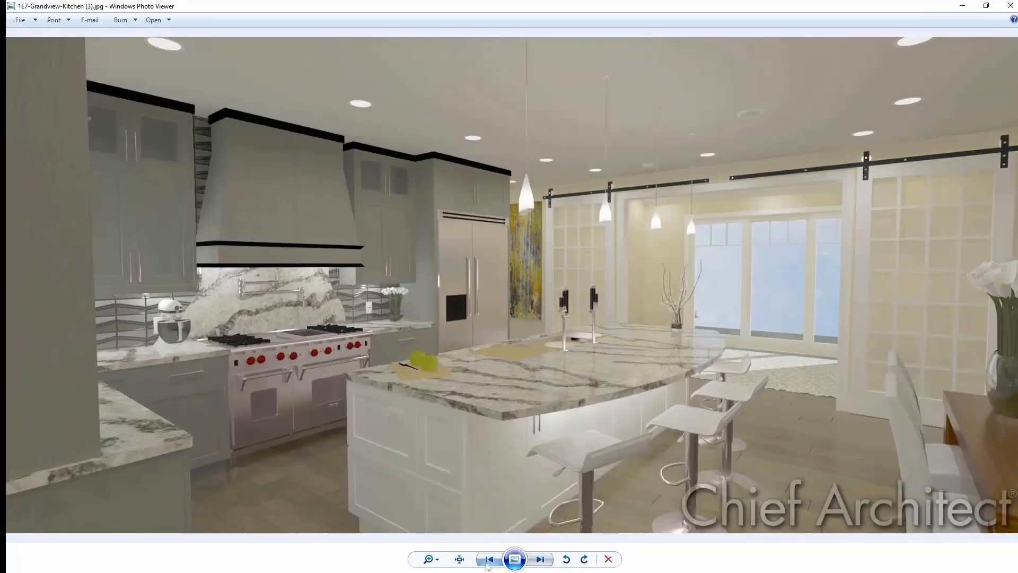
{"action": "left_click", "coordinate": [488, 562]}
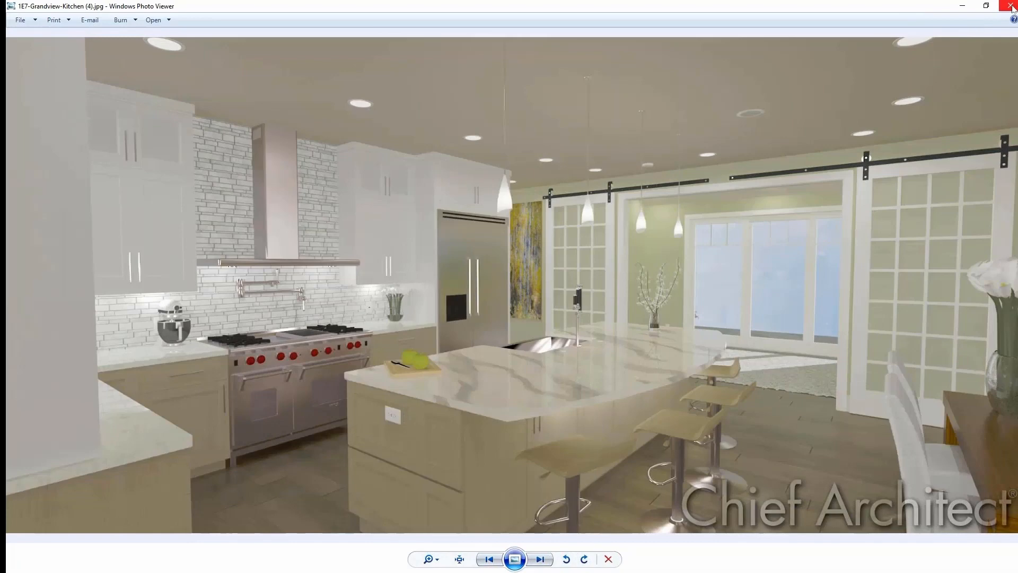
- Close both Photo Viewer windows and select the kitchen island with its stools
{"action": "left_click", "coordinate": [1011, 6]}
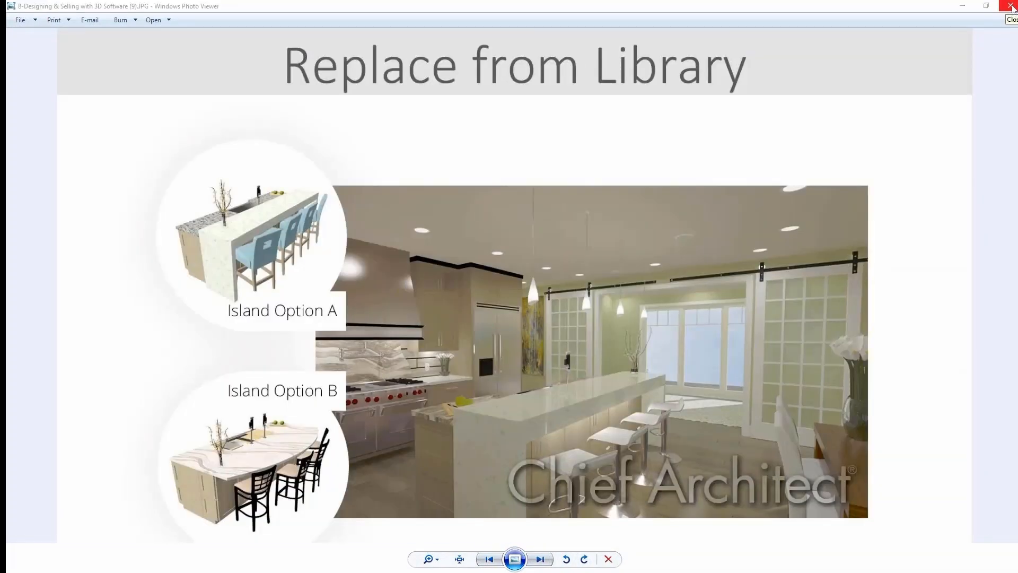
{"action": "left_click", "coordinate": [1011, 7]}
{"action": "left_click_drag", "start_coordinate": [502, 478], "coordinate": [500, 488], "text": "shift"}
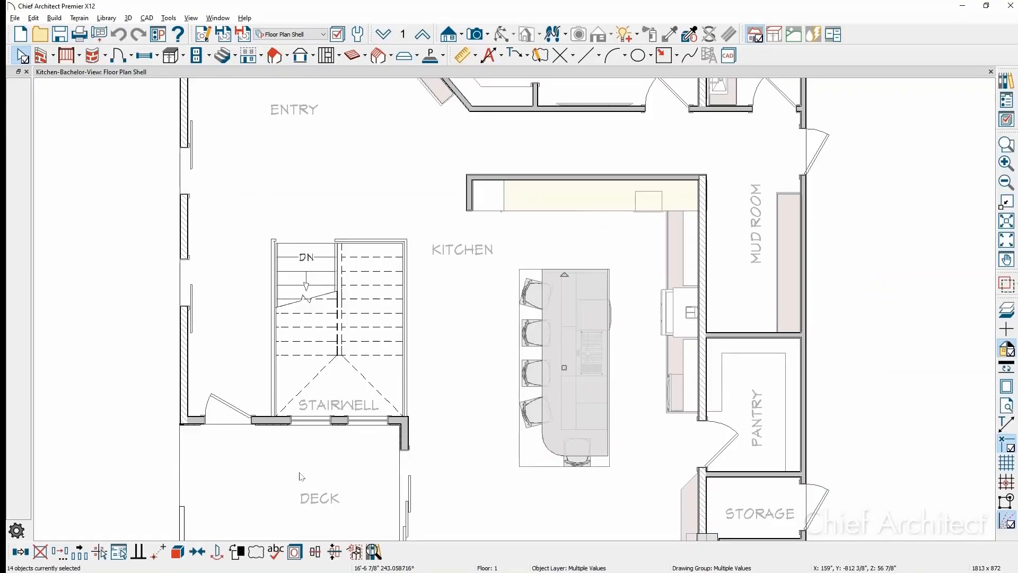
- Make the island and stools an architectural block, then open a Perspective Floor Overview camera of it
{"action": "left_click", "coordinate": [179, 552]}
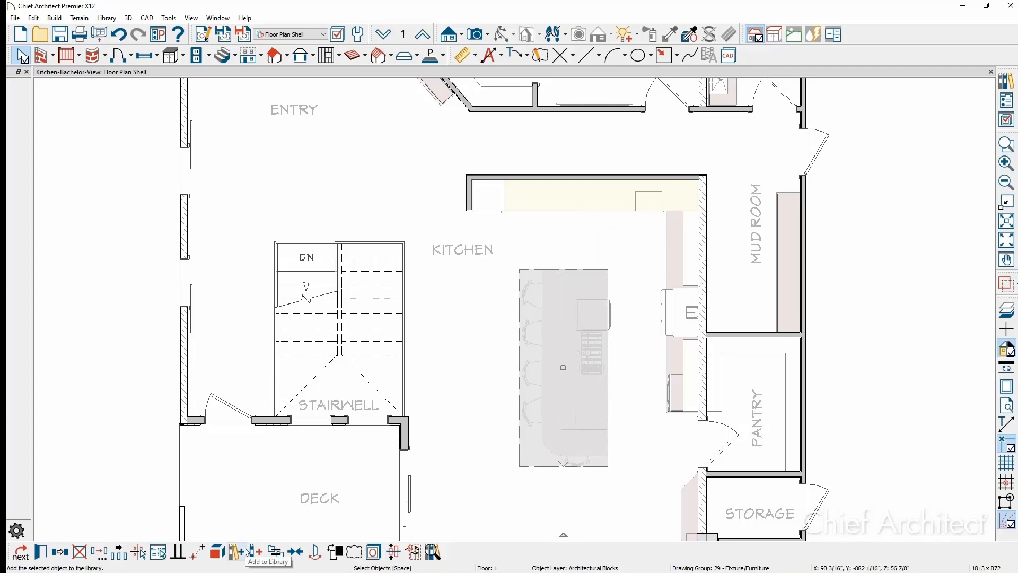
{"action": "left_click", "coordinate": [1007, 82]}
{"action": "left_click", "coordinate": [487, 34]}
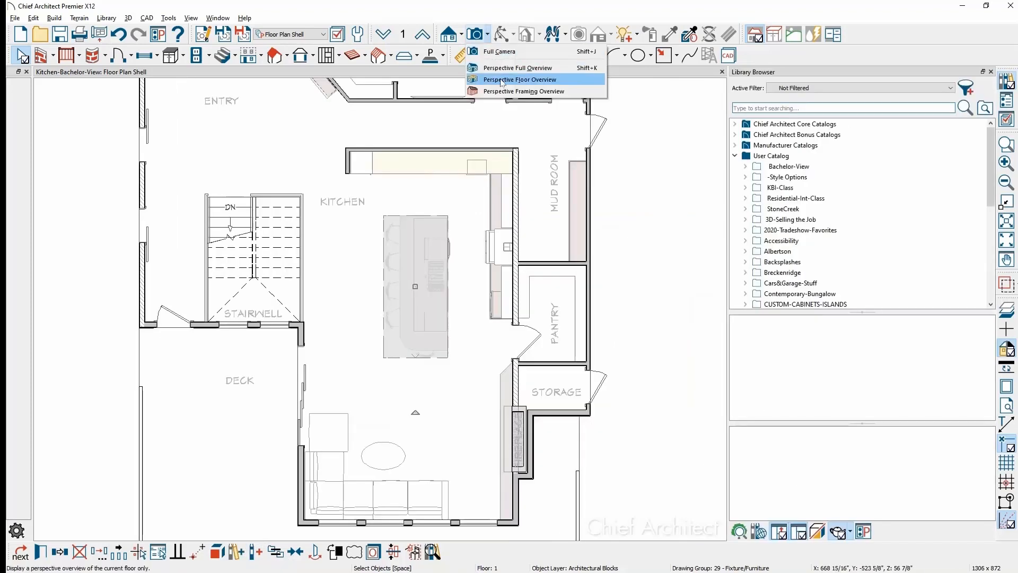
{"action": "left_click", "coordinate": [498, 52]}
{"action": "left_click_drag", "start_coordinate": [303, 165], "coordinate": [424, 307]}
{"action": "left_click", "coordinate": [487, 35]}
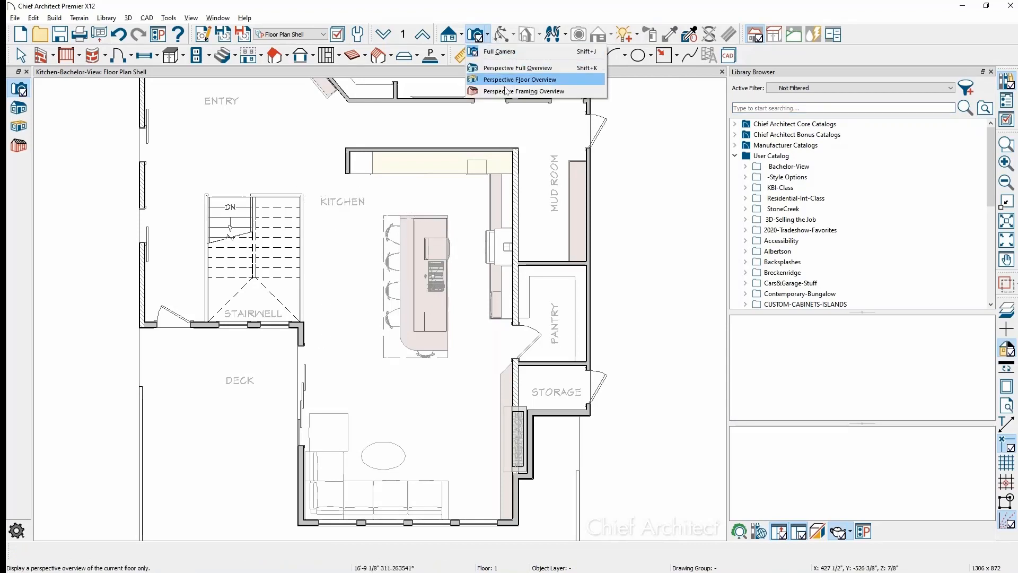
{"action": "left_click", "coordinate": [507, 67]}
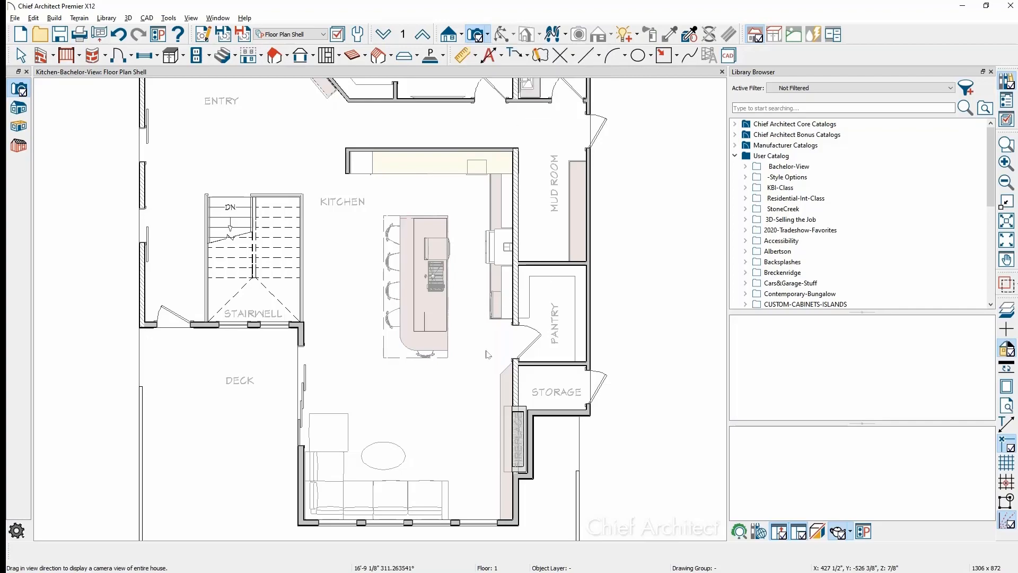
{"action": "scroll", "coordinate": [416, 308], "scroll_direction": "up", "scroll_amount": 8}
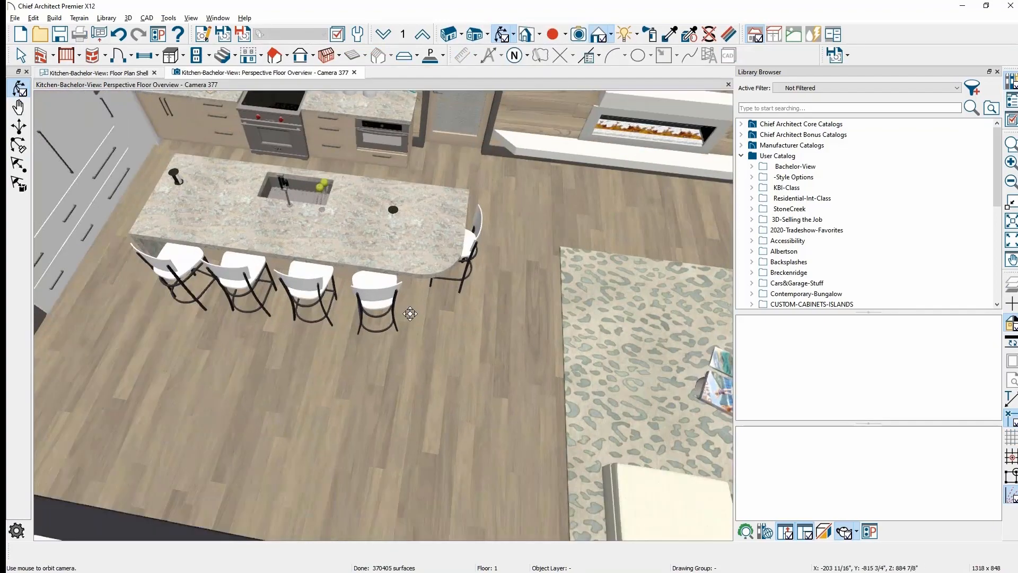
- Orbit, pan and zoom the 3D view to a lower angle centred on the kitchen island
{"action": "left_click_drag", "start_coordinate": [410, 314], "coordinate": [380, 288]}
{"action": "middle_click_drag", "start_coordinate": [381, 288], "coordinate": [372, 423]}
{"action": "scroll", "coordinate": [382, 391], "scroll_direction": "up", "scroll_amount": 3}
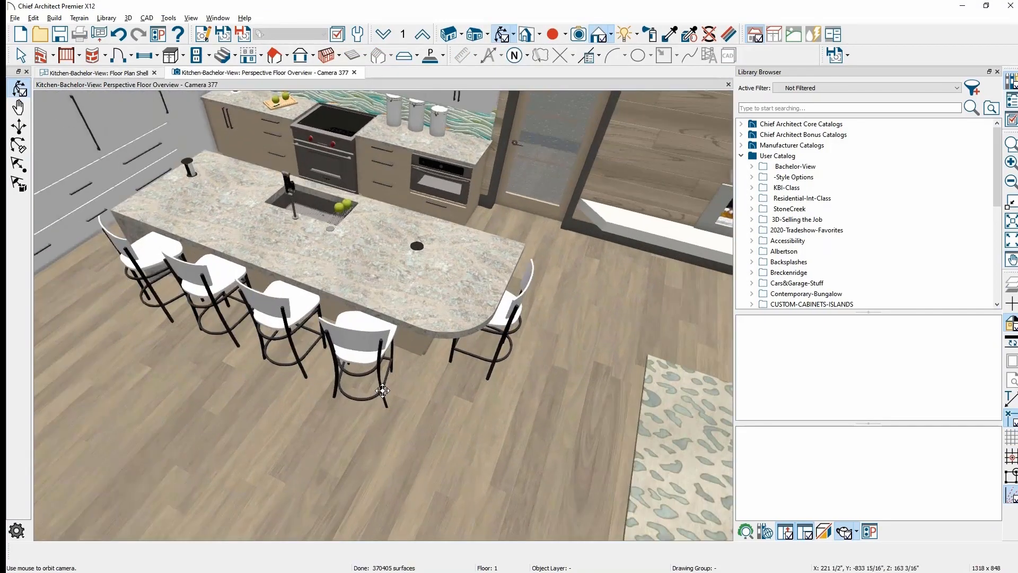
{"action": "scroll", "coordinate": [383, 391], "scroll_direction": "up", "scroll_amount": 1}
{"action": "left_click_drag", "start_coordinate": [382, 390], "coordinate": [370, 333]}
{"action": "middle_click_drag", "start_coordinate": [370, 333], "coordinate": [394, 409]}
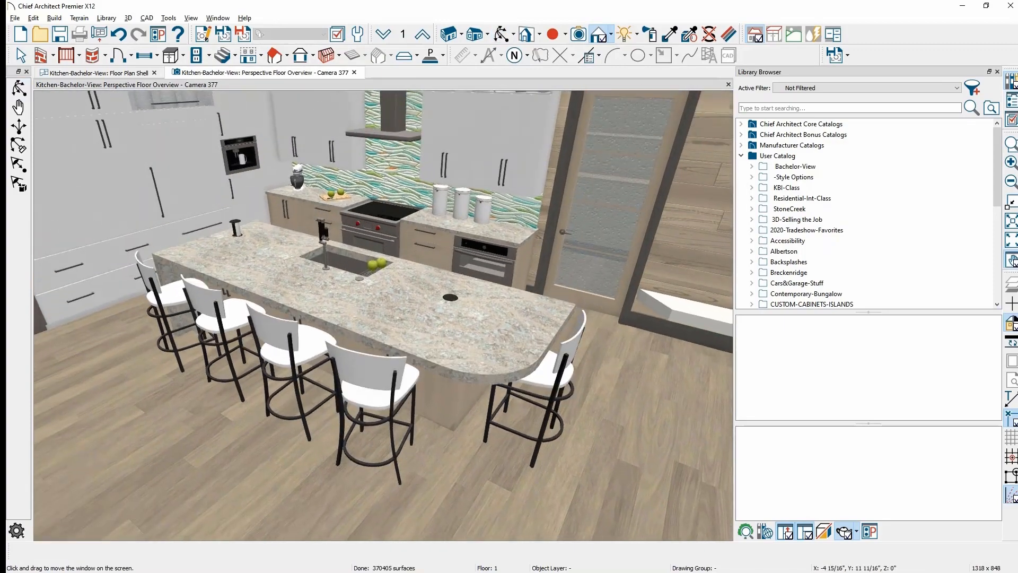
{"action": "left_click_drag", "start_coordinate": [389, 452], "coordinate": [425, 444]}
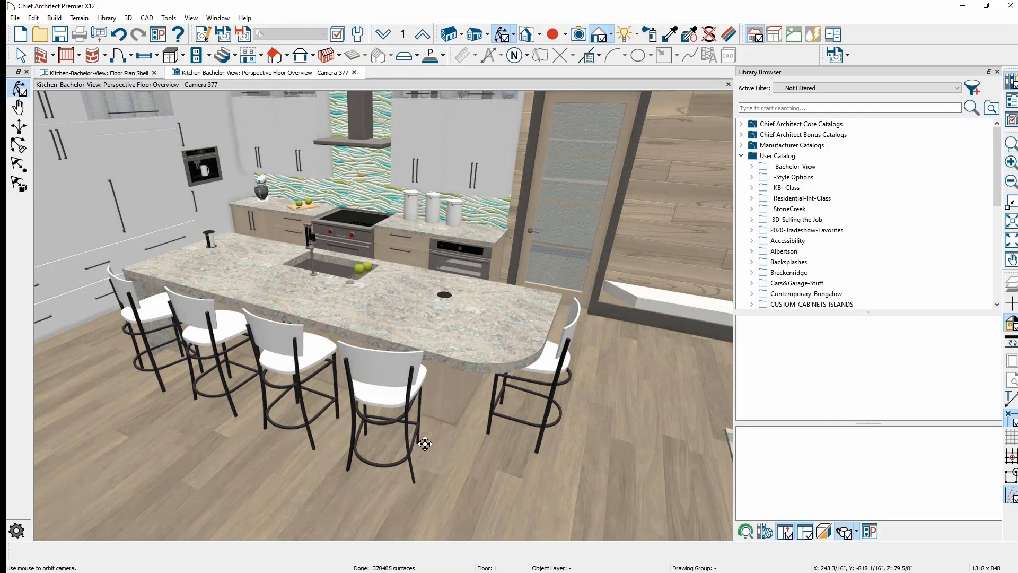
- Preview Island GV, Option B from 3D-Selling the Job, turning it to show the sink side
{"action": "left_click", "coordinate": [753, 219]}
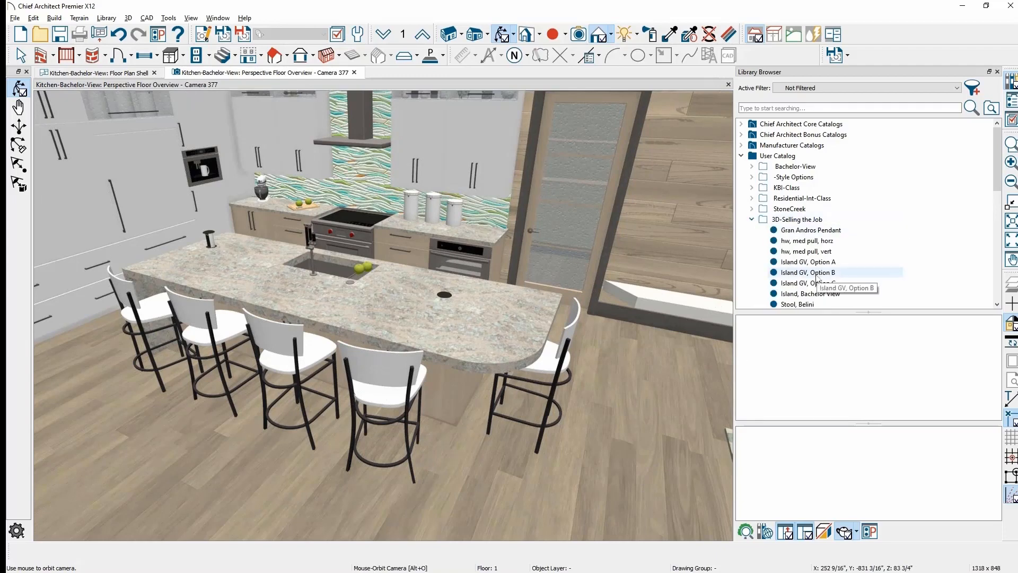
{"action": "left_click", "coordinate": [816, 274]}
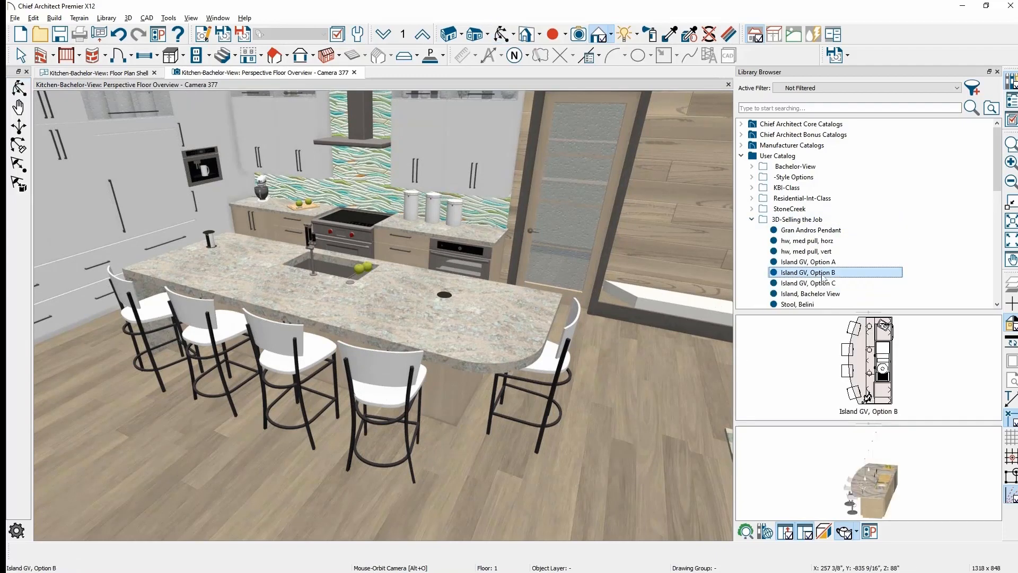
{"action": "left_click_drag", "start_coordinate": [896, 496], "coordinate": [780, 508]}
{"action": "scroll", "coordinate": [885, 499], "scroll_direction": "up", "scroll_amount": 4}
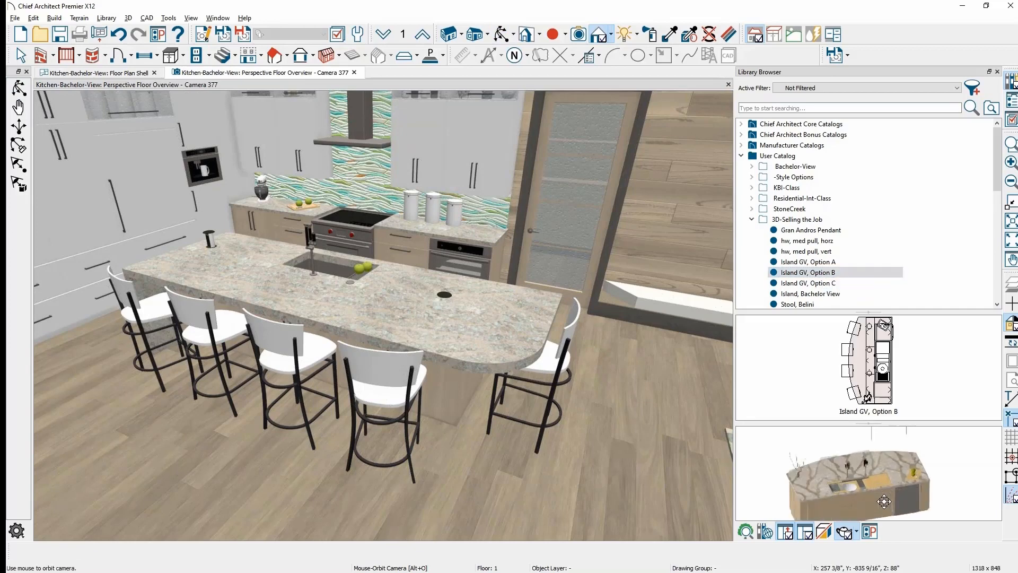
{"action": "scroll", "coordinate": [851, 488], "scroll_direction": "up", "scroll_amount": 5}
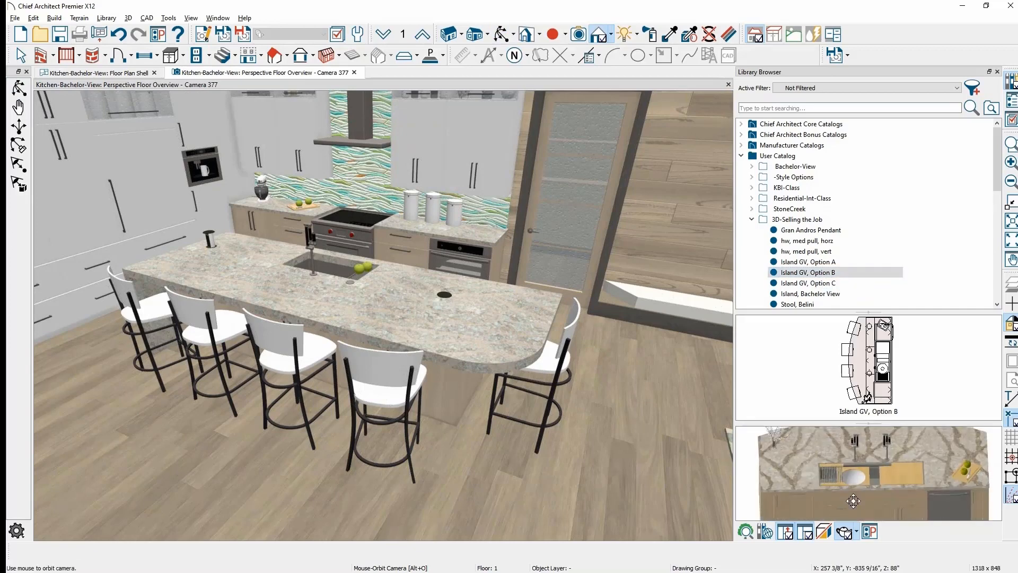
{"action": "scroll", "coordinate": [845, 476], "scroll_direction": "down", "scroll_amount": 2}
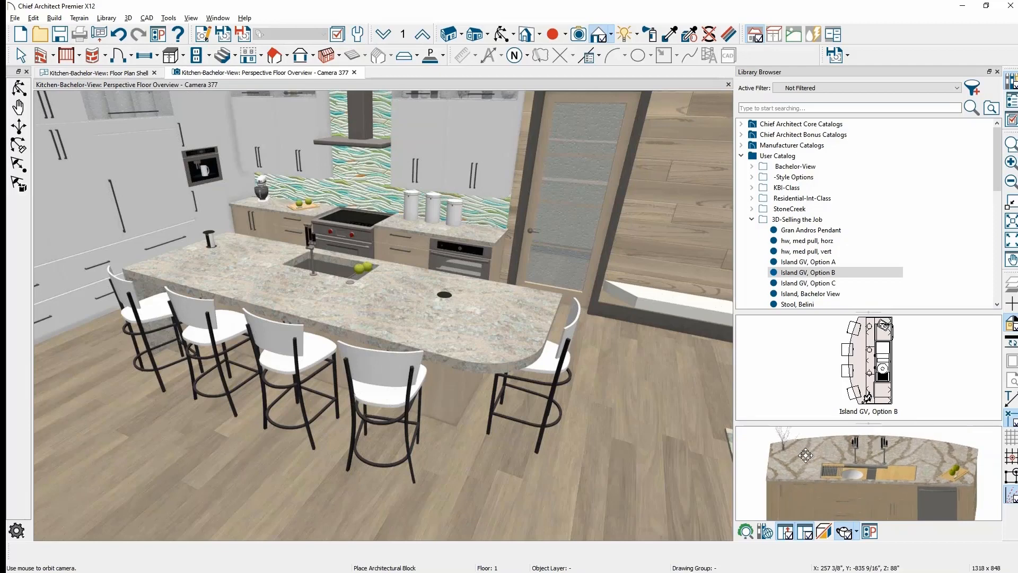
{"action": "key", "text": "space"}
- Replace the kitchen island with User Catalog > 3D-Selling the Job > Island GV, Option B
{"action": "left_click", "coordinate": [408, 323]}
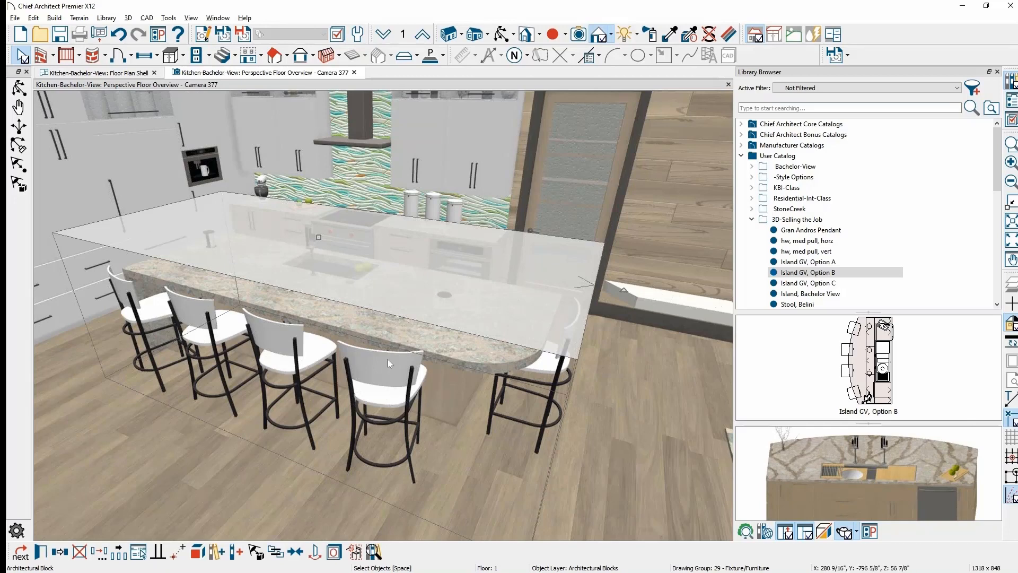
{"action": "left_click", "coordinate": [275, 552]}
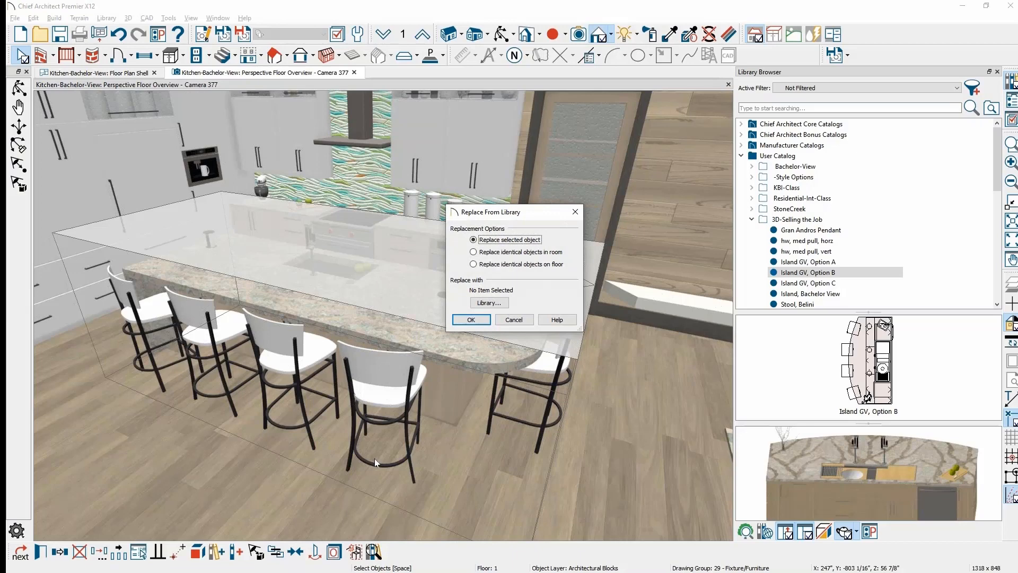
{"action": "left_click_drag", "start_coordinate": [512, 215], "coordinate": [599, 279]}
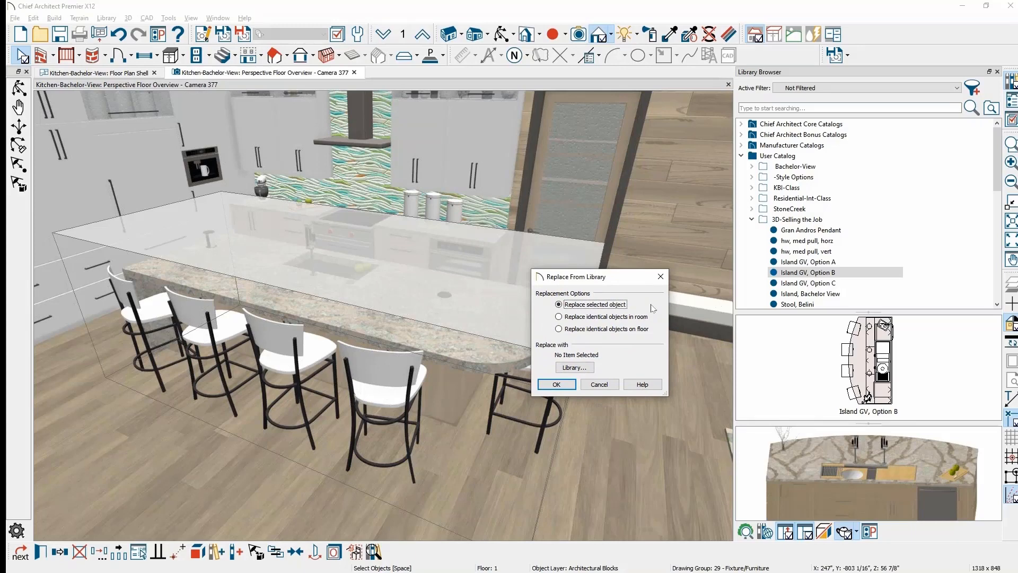
{"action": "left_click", "coordinate": [575, 368]}
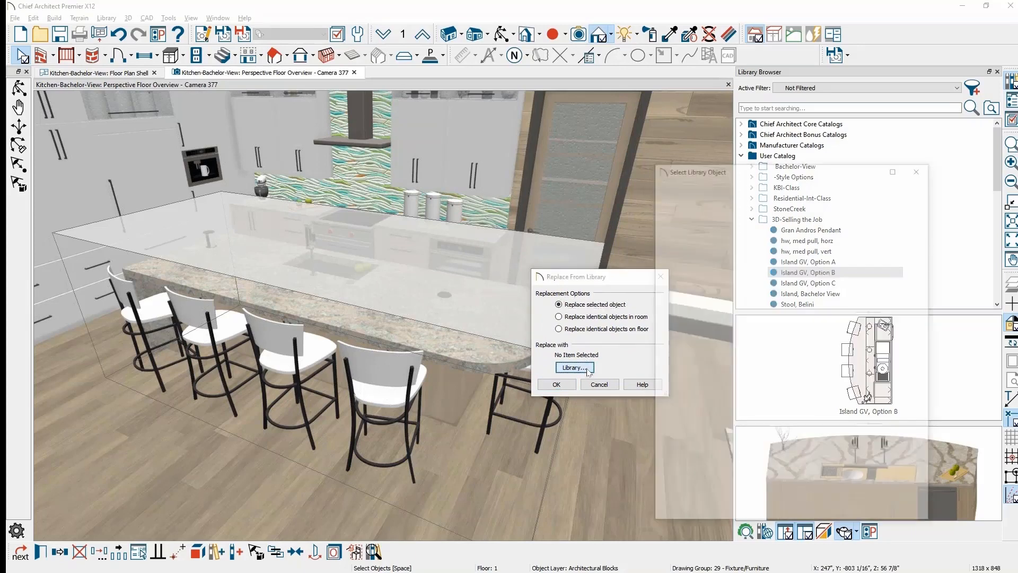
{"action": "left_click", "coordinate": [663, 250]}
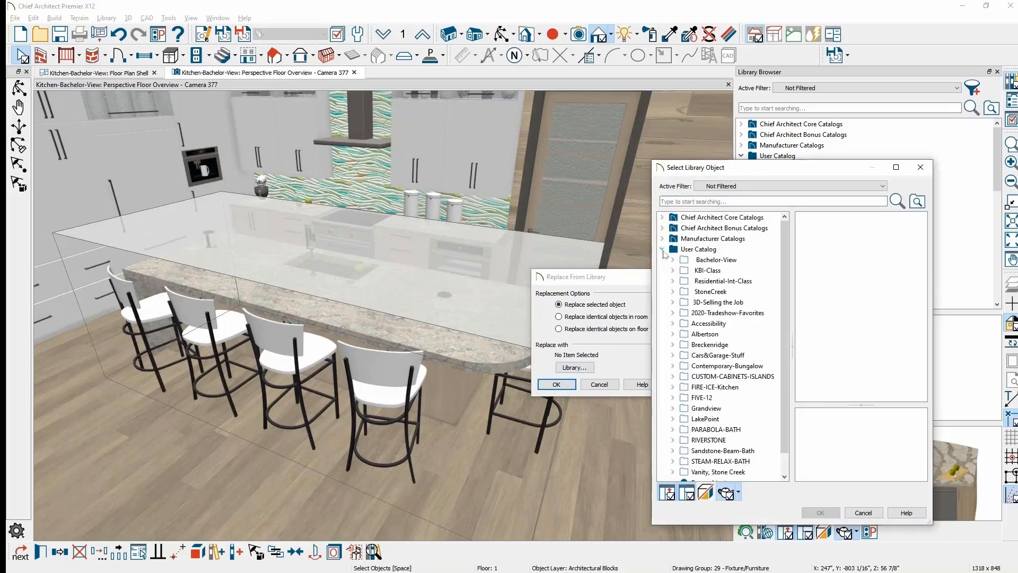
{"action": "left_click", "coordinate": [673, 302]}
{"action": "left_click", "coordinate": [747, 345]}
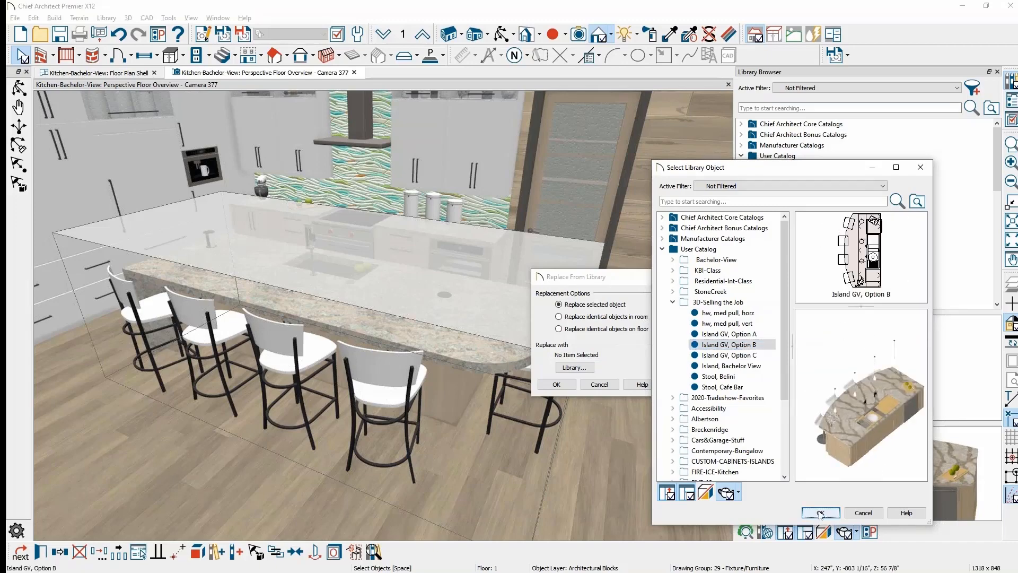
{"action": "left_click", "coordinate": [820, 512]}
{"action": "left_click", "coordinate": [554, 385]}
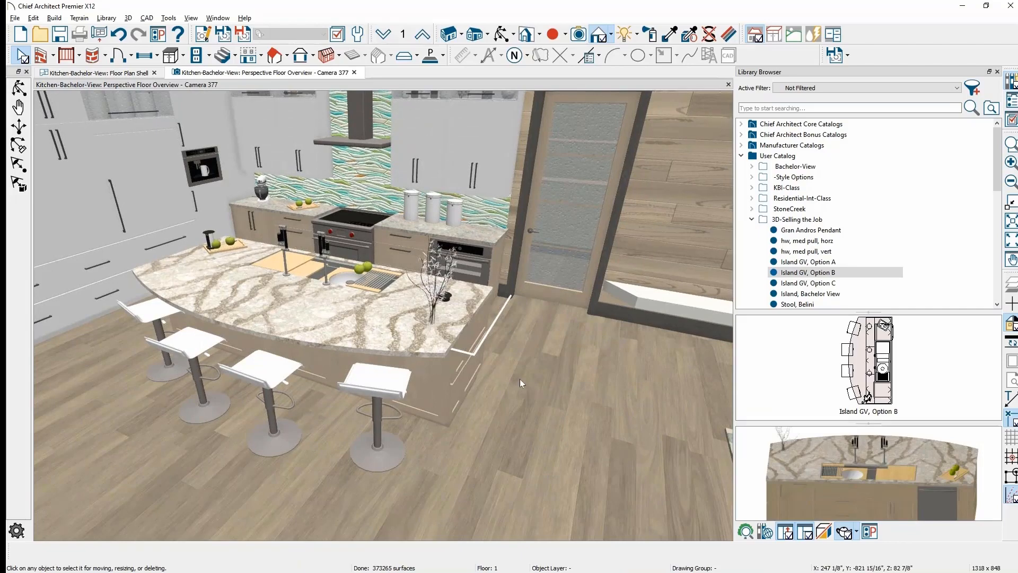
- Explode the Island GV, Option B architectural block into its 22 separate objects
{"action": "left_click", "coordinate": [470, 355]}
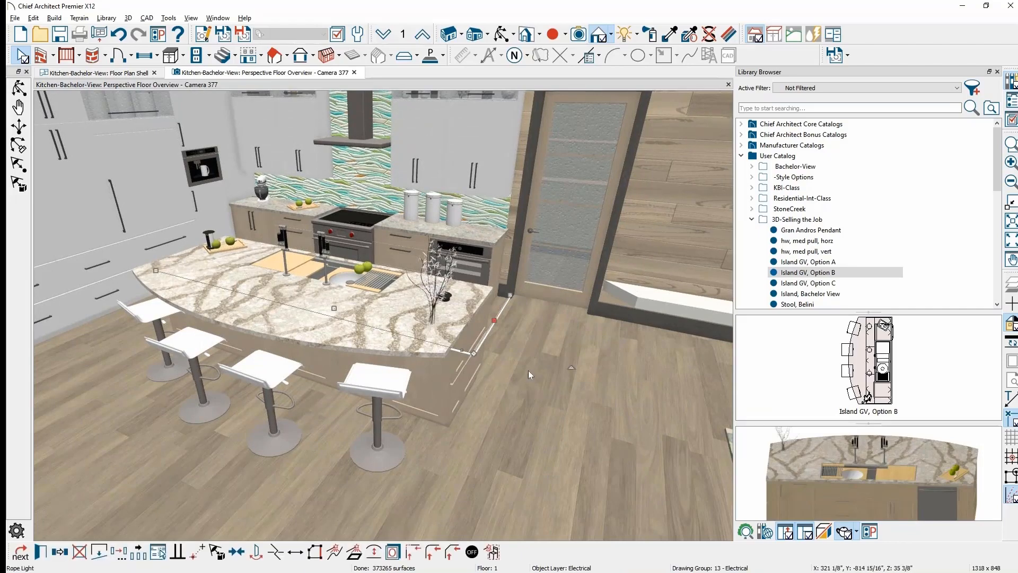
{"action": "key", "text": "Escape"}
{"action": "middle_click_drag", "start_coordinate": [484, 432], "coordinate": [546, 440]}
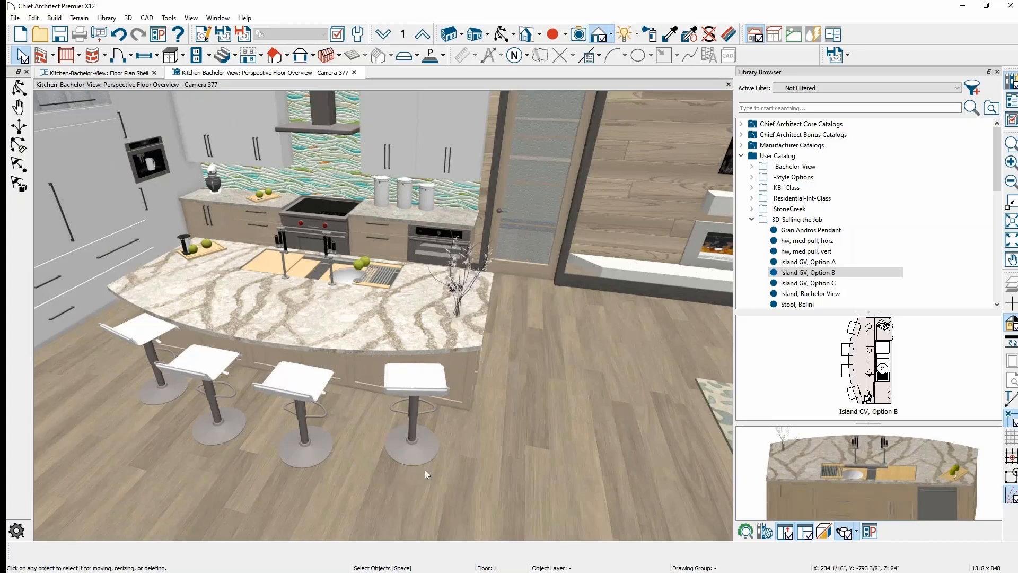
{"action": "left_click", "coordinate": [409, 340]}
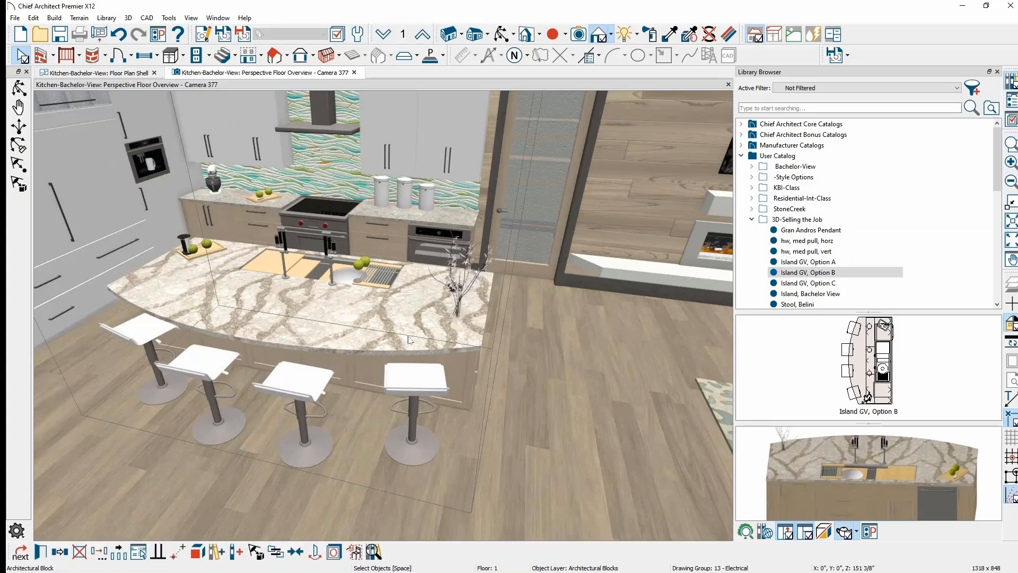
{"action": "left_click", "coordinate": [217, 552]}
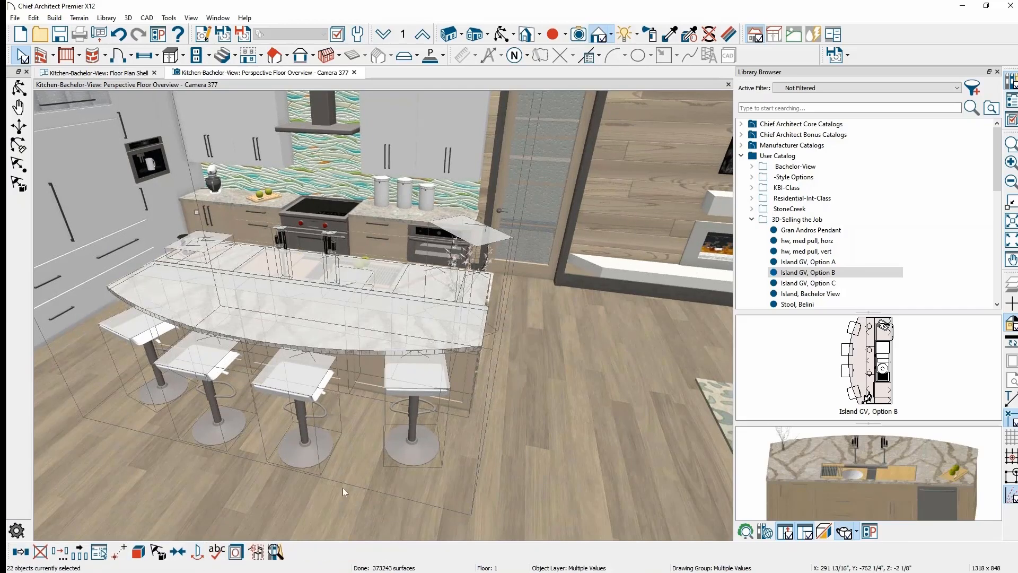
{"action": "key", "text": "Escape"}
- Replace every identical white bar stool in the room with Furniture-Rooms > Stool, Winslow 31"
{"action": "left_click", "coordinate": [428, 383]}
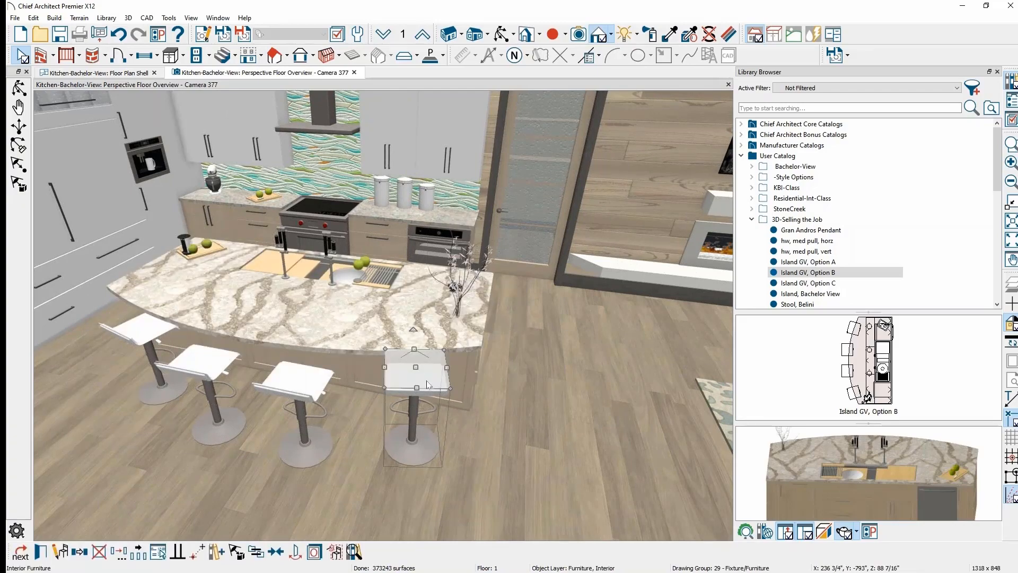
{"action": "left_click", "coordinate": [258, 552]}
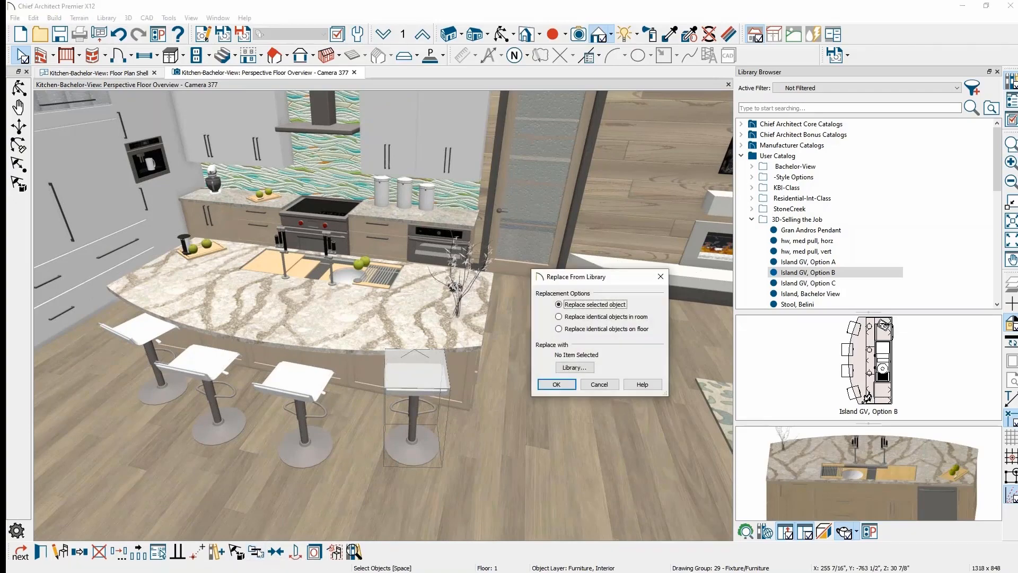
{"action": "left_click", "coordinate": [558, 317]}
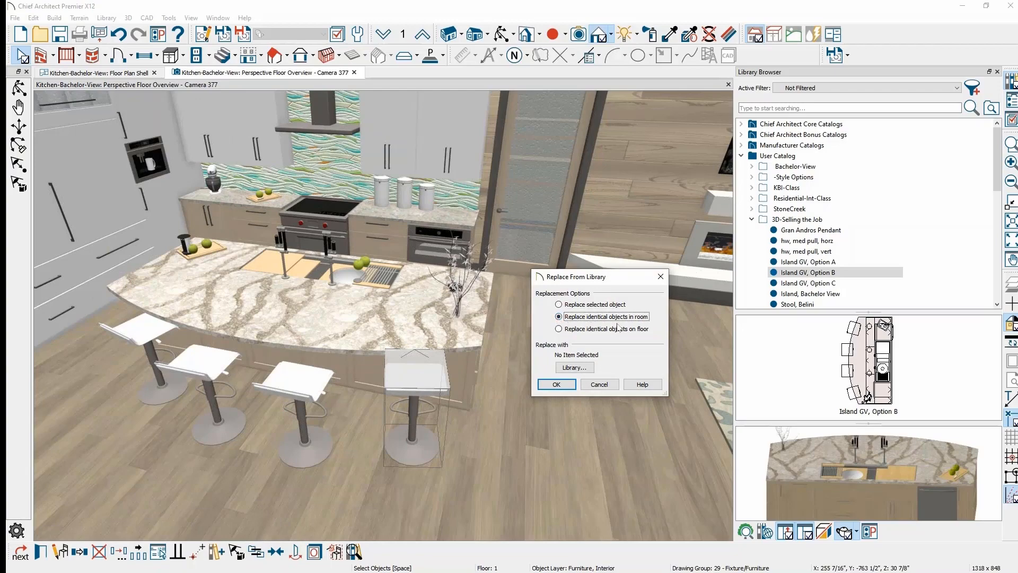
{"action": "left_click", "coordinate": [575, 368]}
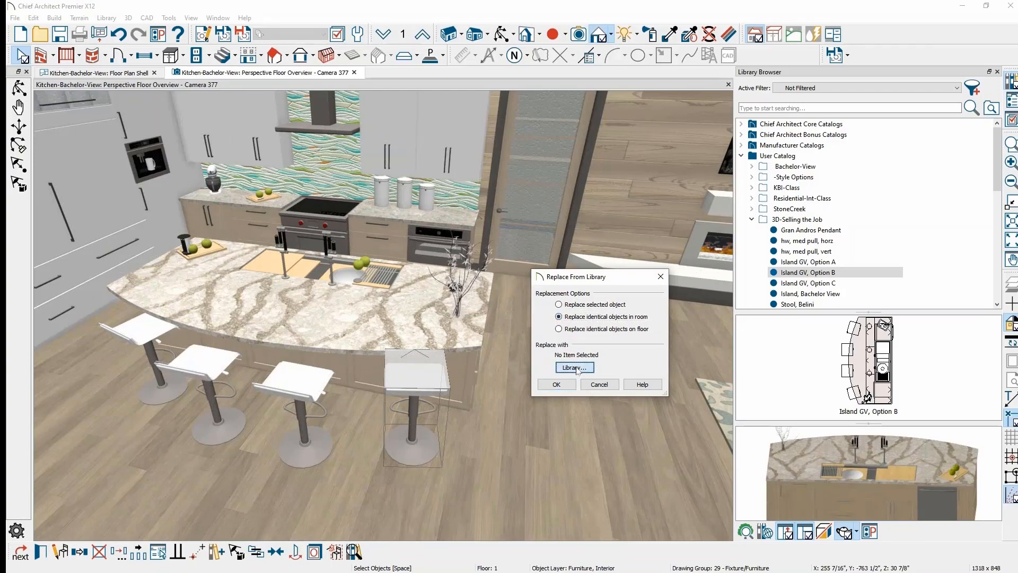
{"action": "left_click", "coordinate": [684, 281]}
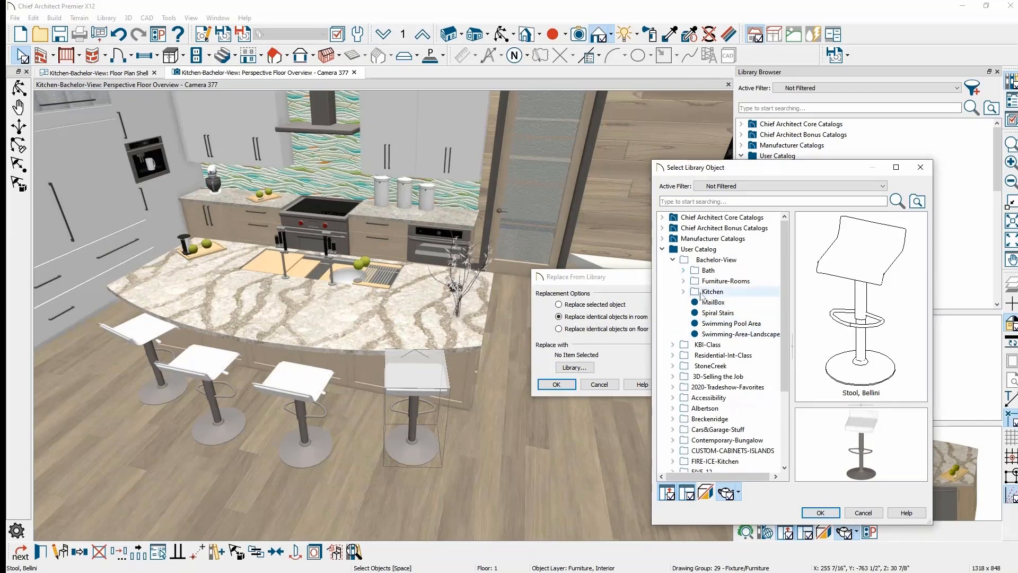
{"action": "left_click", "coordinate": [684, 282]}
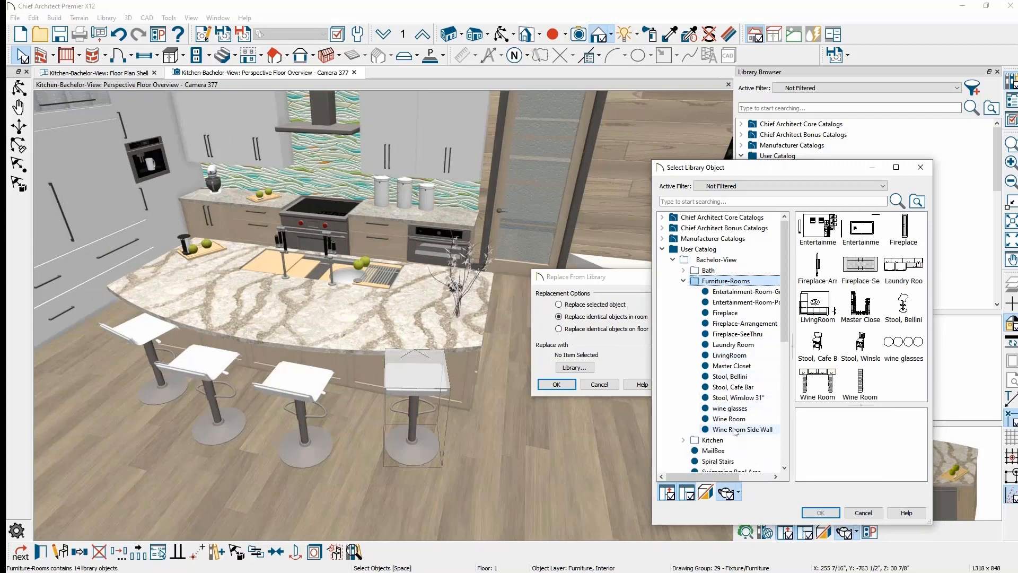
{"action": "left_click", "coordinate": [750, 397]}
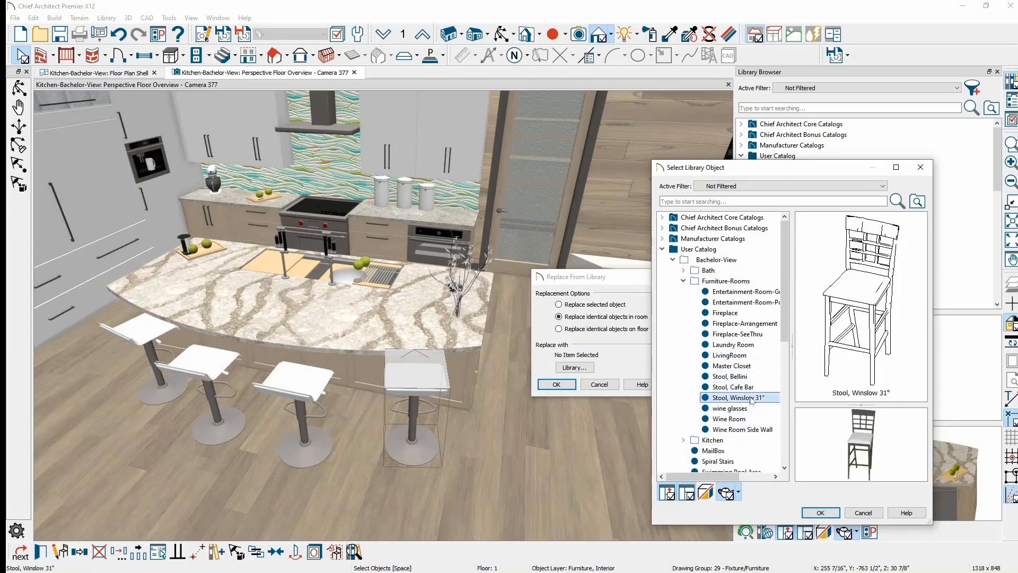
{"action": "left_click", "coordinate": [837, 515]}
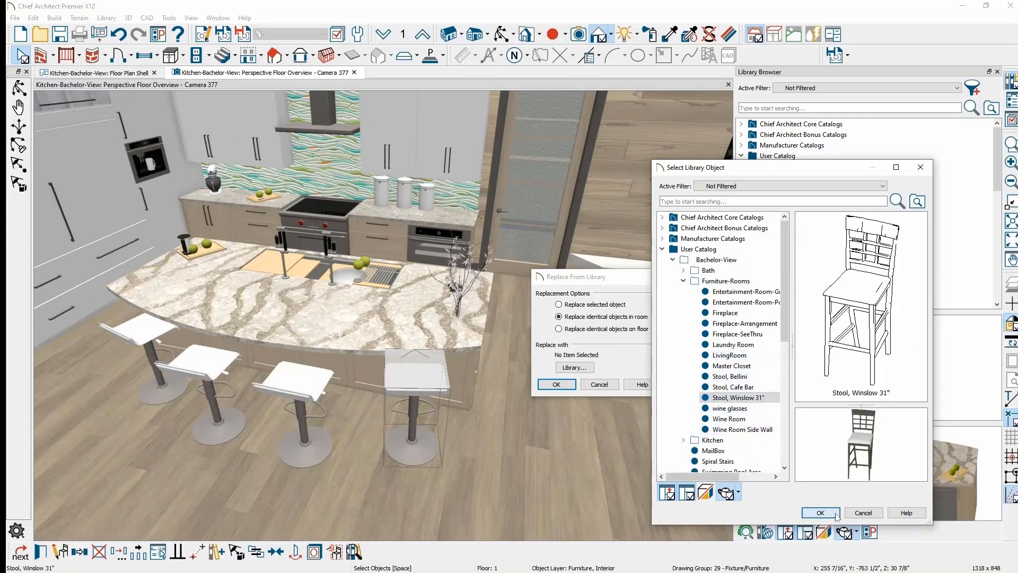
{"action": "left_click", "coordinate": [566, 389]}
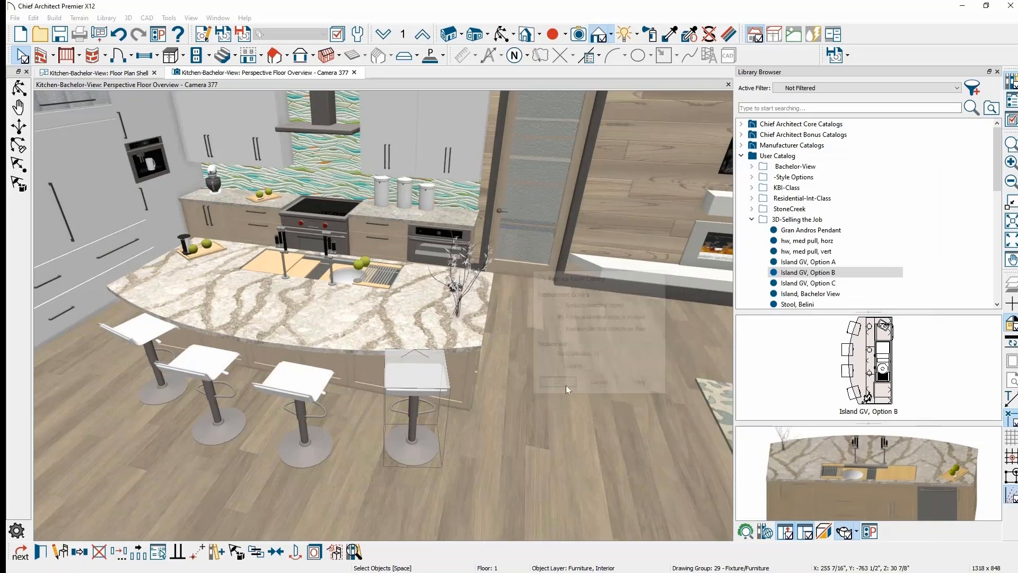
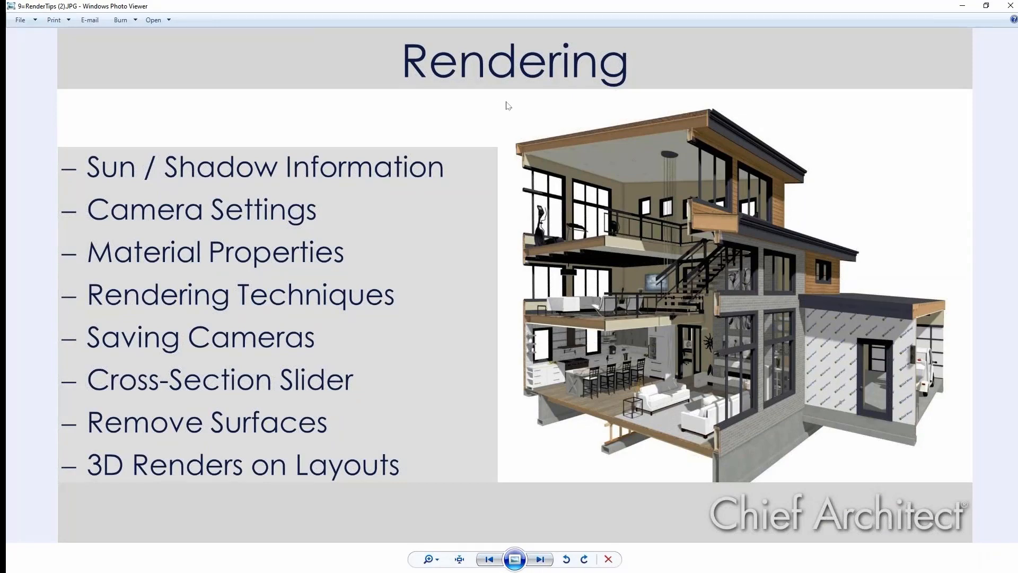
- Minimize the Windows Photo Viewer Rendering slide to get back to the kitchen model
{"action": "left_click", "coordinate": [963, 5]}
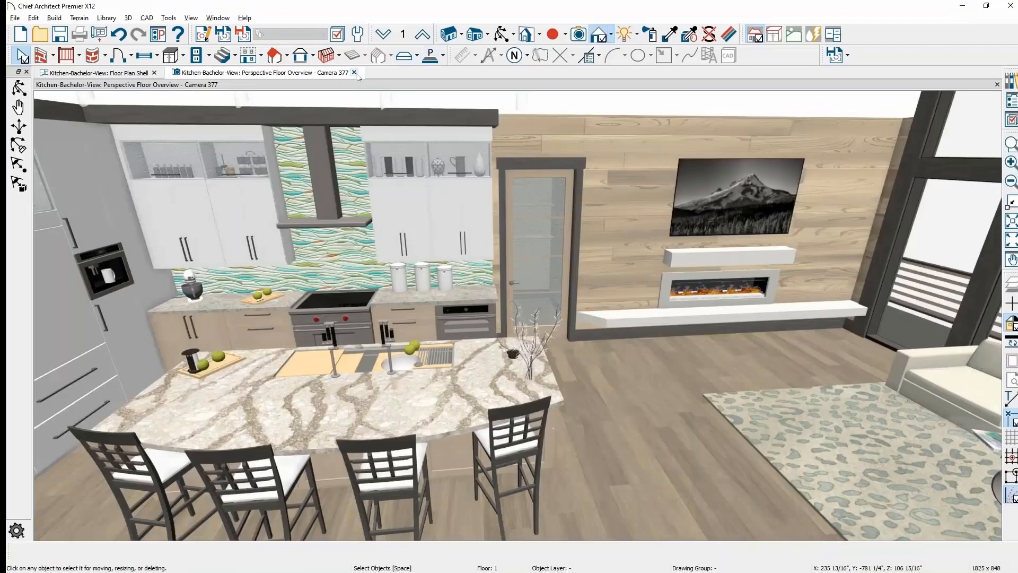
- Pan the kitchen overview toward the window wall, then close Camera 377 to return to the floor plan
{"action": "middle_click_drag", "start_coordinate": [502, 207], "coordinate": [535, 315]}
{"action": "scroll", "coordinate": [502, 208], "scroll_direction": "down", "scroll_amount": 5}
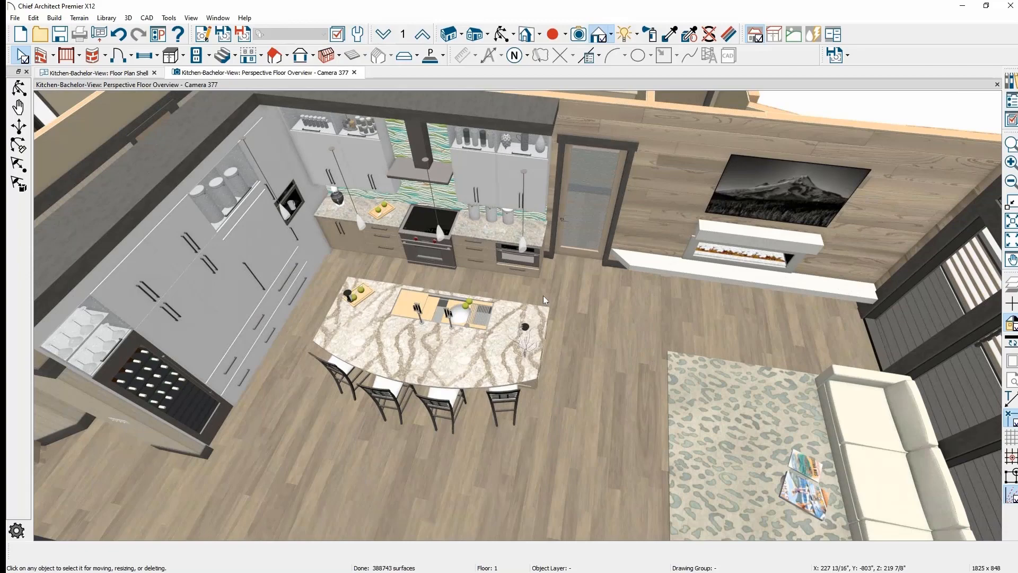
{"action": "middle_click_drag", "start_coordinate": [607, 343], "coordinate": [489, 281]}
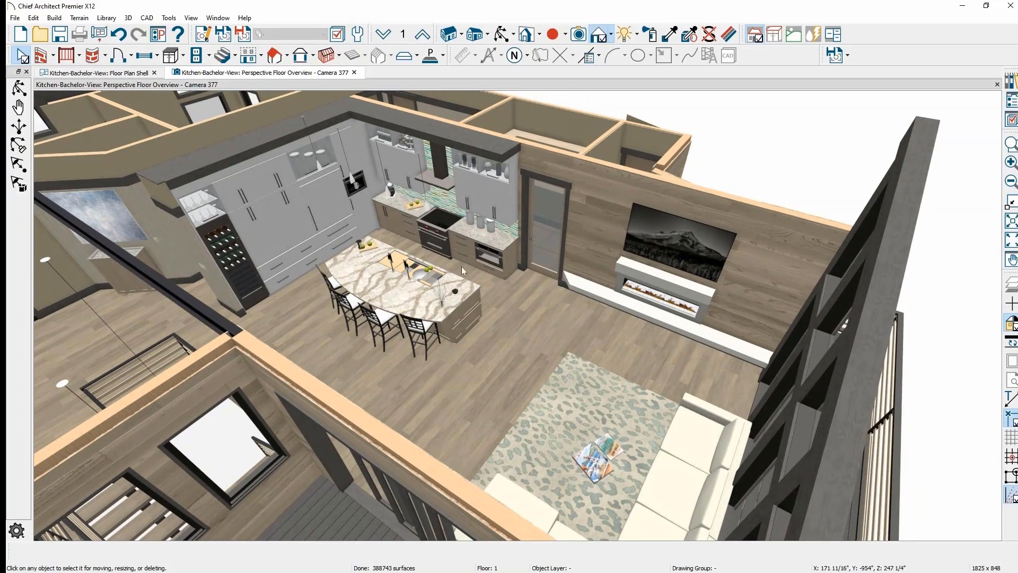
{"action": "left_click", "coordinate": [355, 73]}
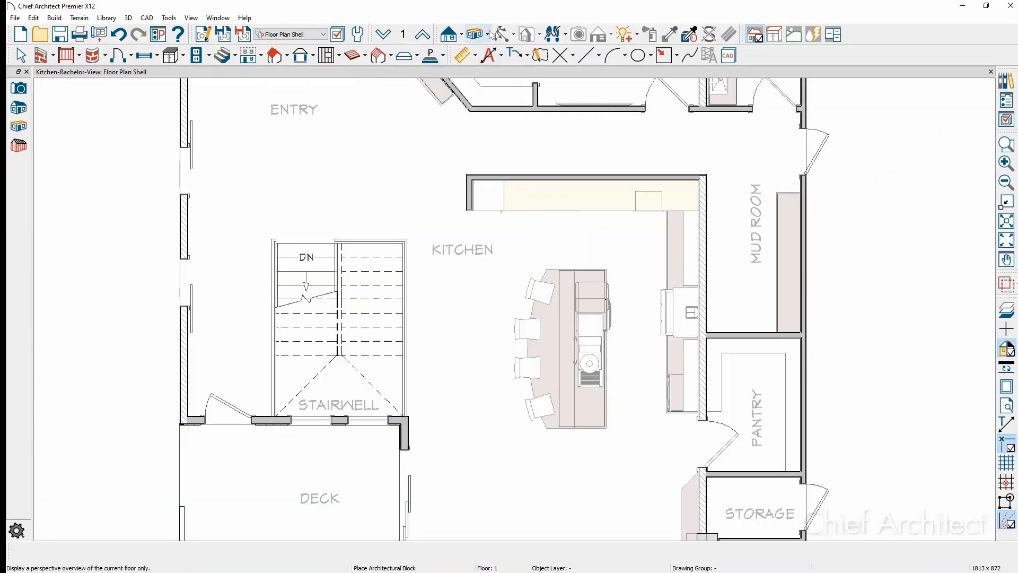
- Place a Full Camera in the kitchen aimed across the island toward the living area
{"action": "left_click", "coordinate": [486, 34]}
{"action": "left_click", "coordinate": [493, 48]}
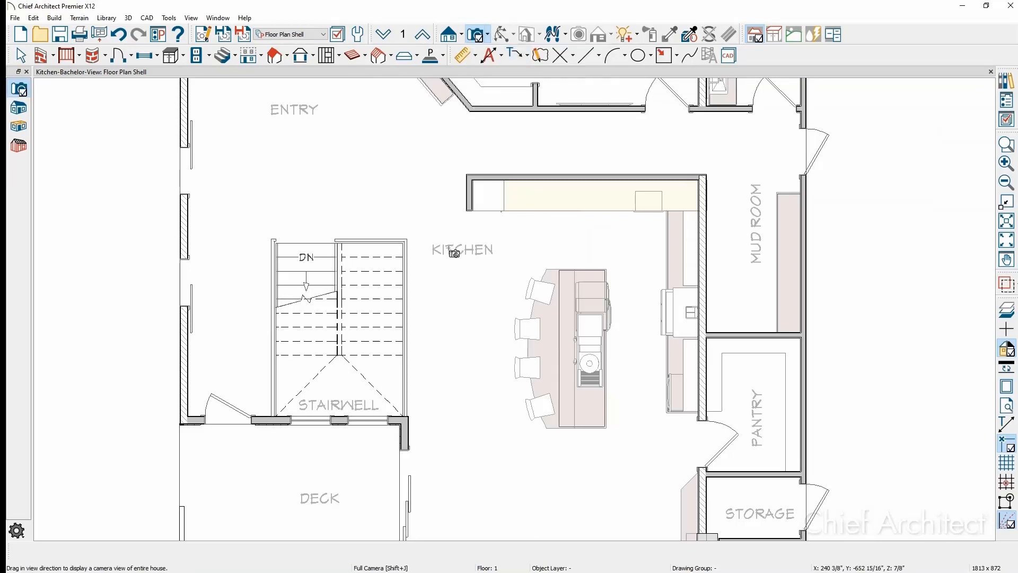
{"action": "left_click_drag", "start_coordinate": [427, 248], "coordinate": [581, 472]}
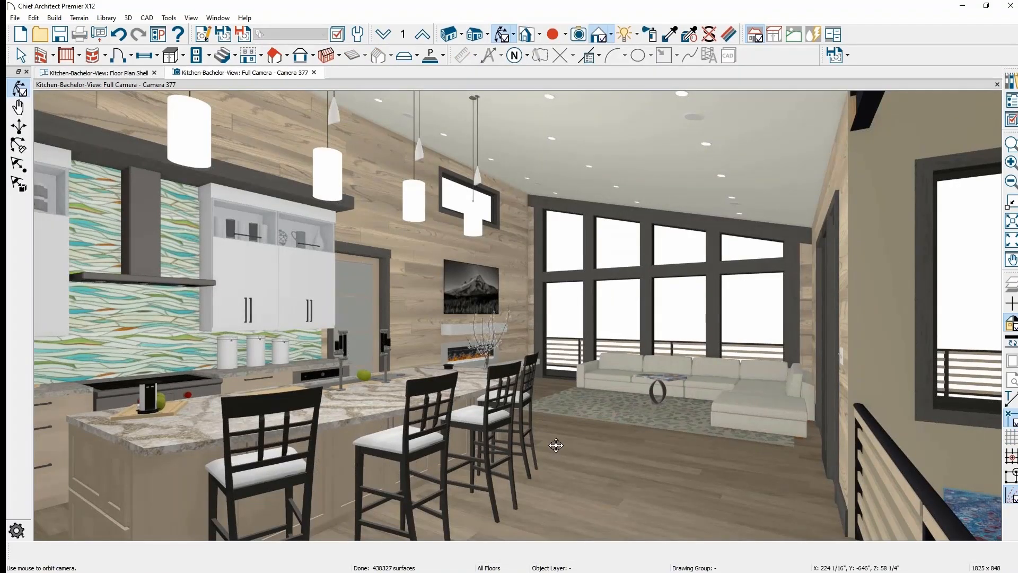
{"action": "scroll", "coordinate": [555, 445], "scroll_direction": "down", "scroll_amount": 1}
{"action": "middle_click_drag", "start_coordinate": [556, 445], "coordinate": [710, 471]}
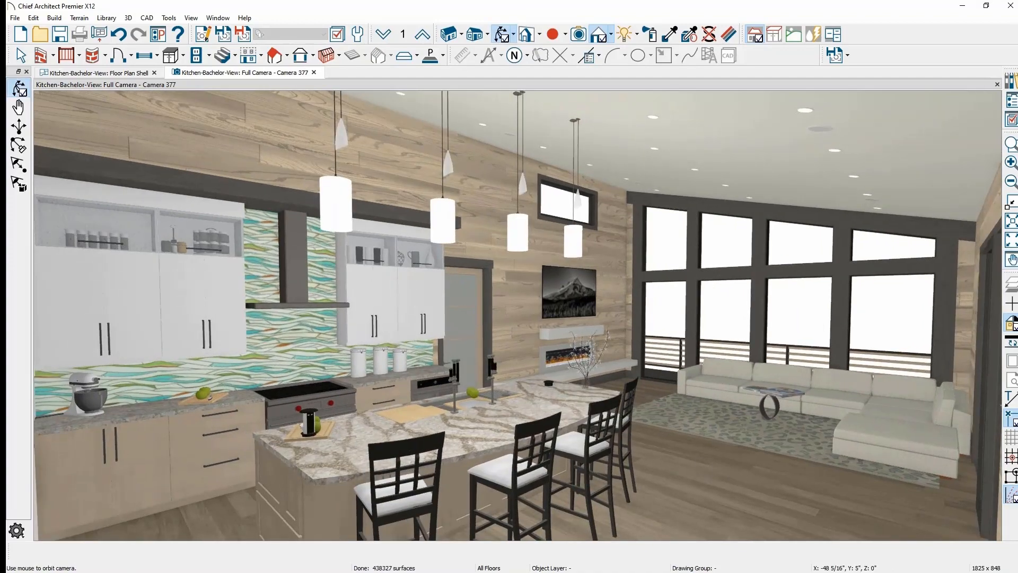
- Preview Vector View, Technical Illustration and Watercolor rendering, then settle on Physically Based
{"action": "left_click", "coordinate": [612, 34]}
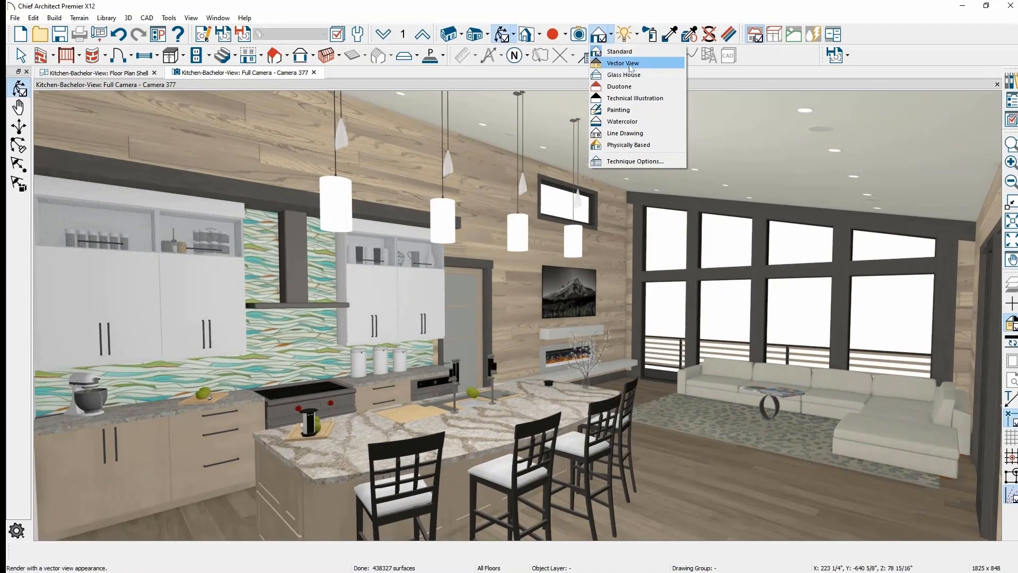
{"action": "left_click", "coordinate": [656, 64]}
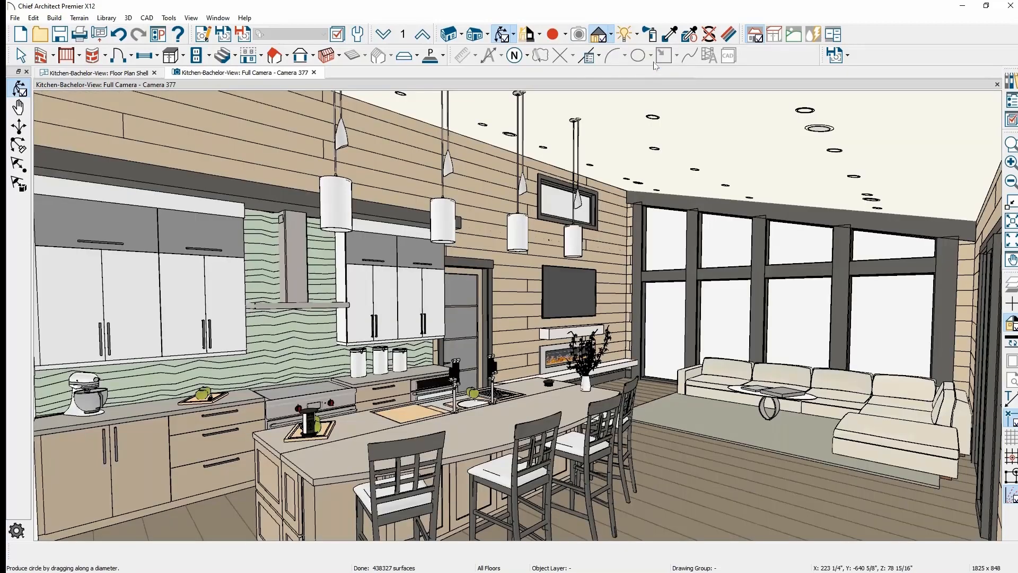
{"action": "left_click", "coordinate": [613, 35]}
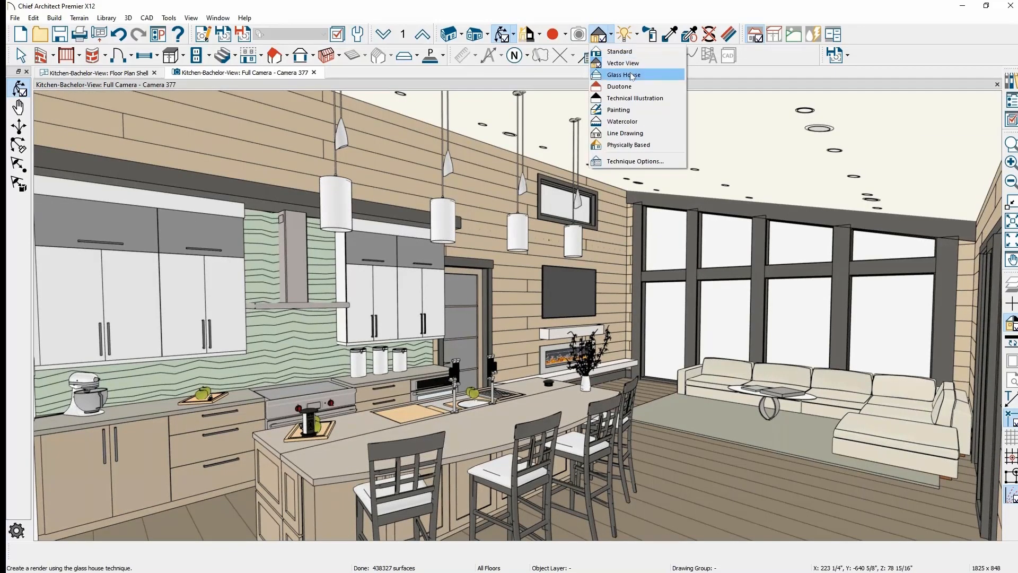
{"action": "left_click", "coordinate": [647, 99]}
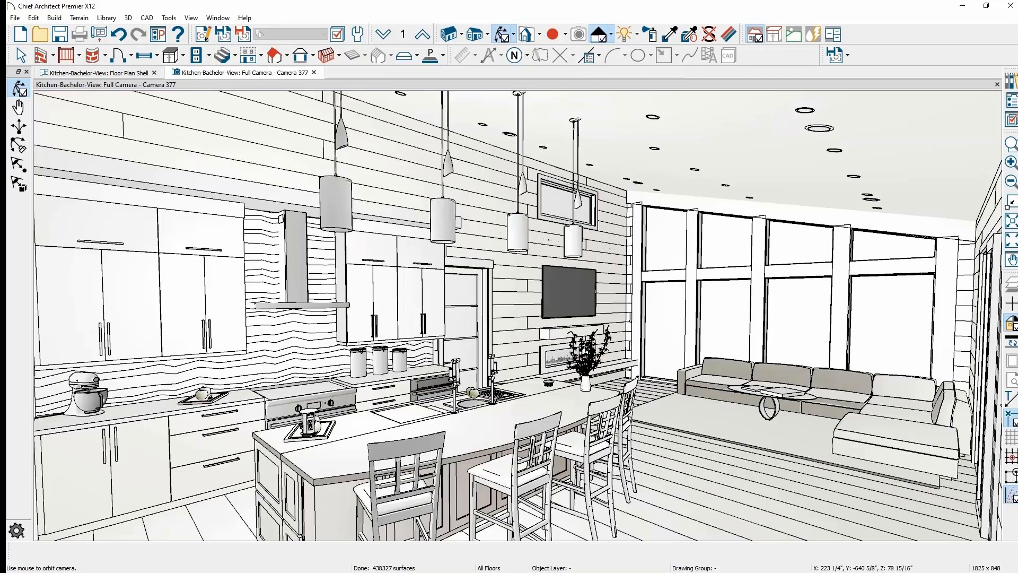
{"action": "left_click", "coordinate": [611, 36]}
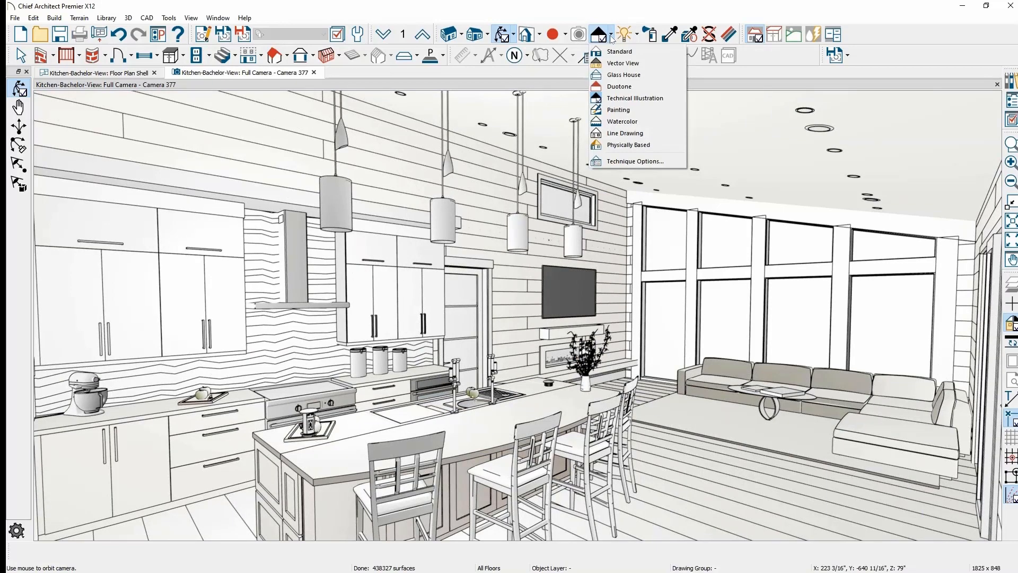
{"action": "left_click", "coordinate": [647, 123]}
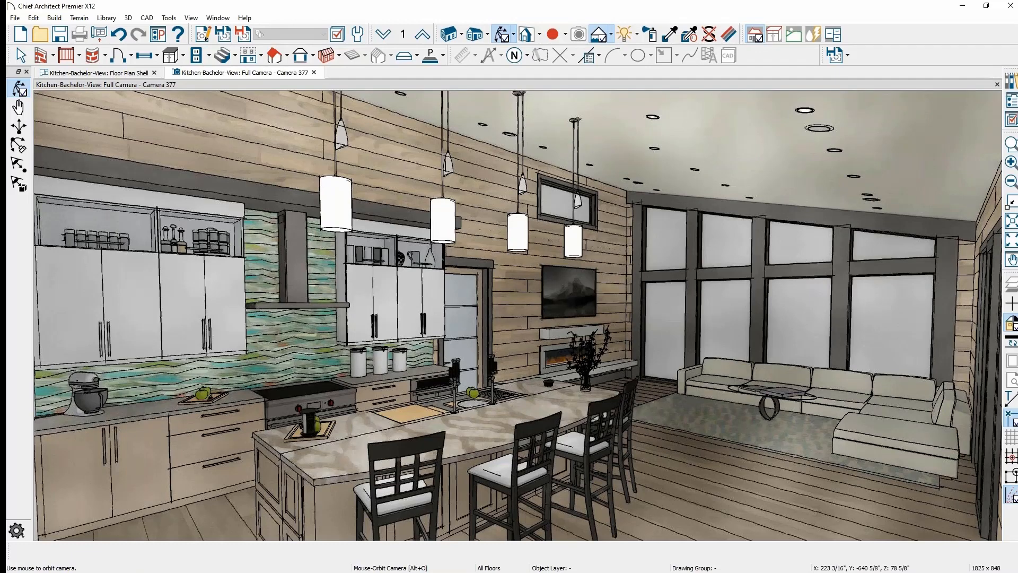
{"action": "left_click", "coordinate": [612, 34]}
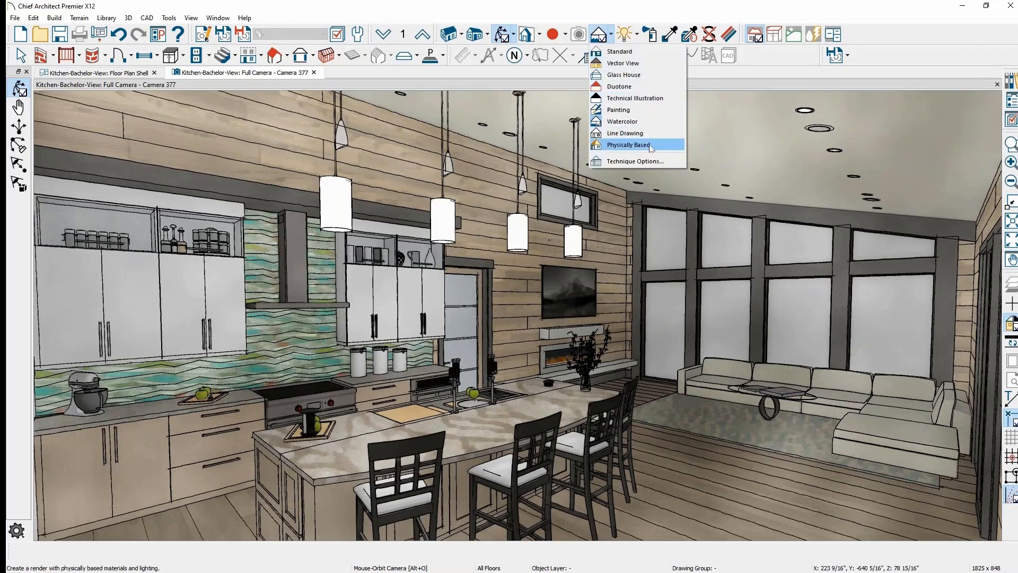
{"action": "left_click", "coordinate": [651, 146]}
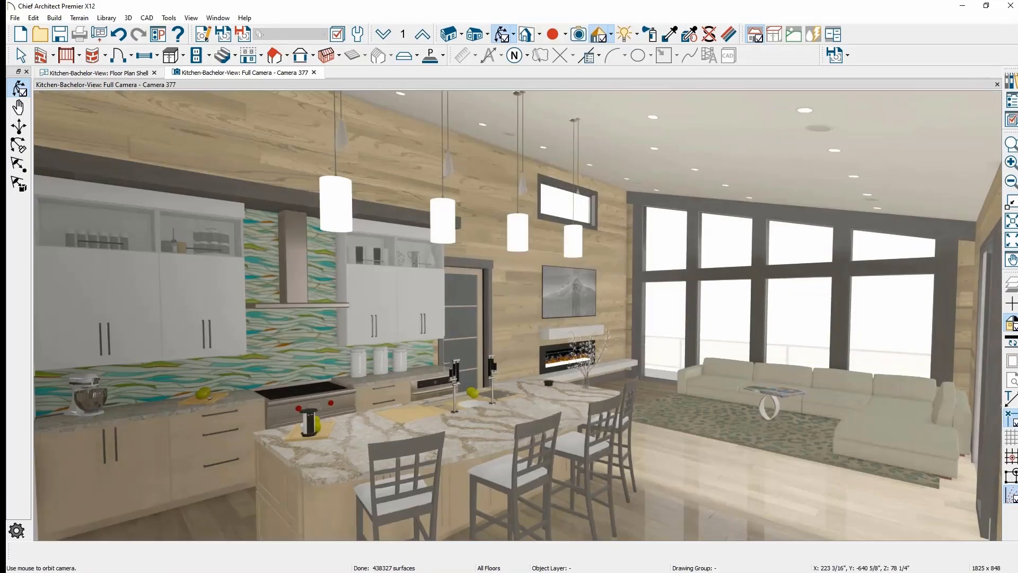
{"action": "middle_click_drag", "start_coordinate": [566, 286], "coordinate": [658, 276]}
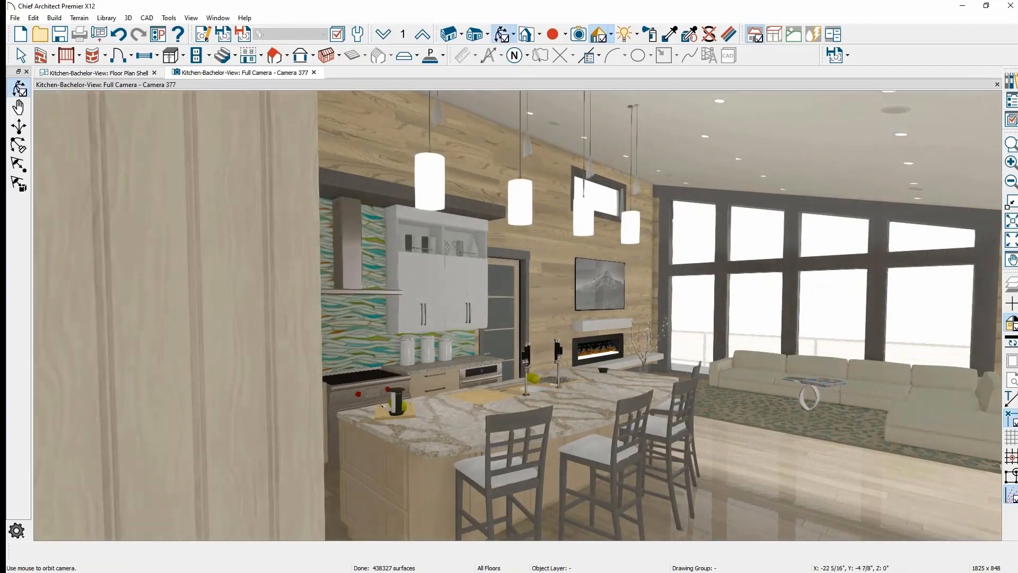
- Orbit the camera around the island and living area, then open the Lights dropdown
{"action": "left_click_drag", "start_coordinate": [629, 277], "coordinate": [609, 287]}
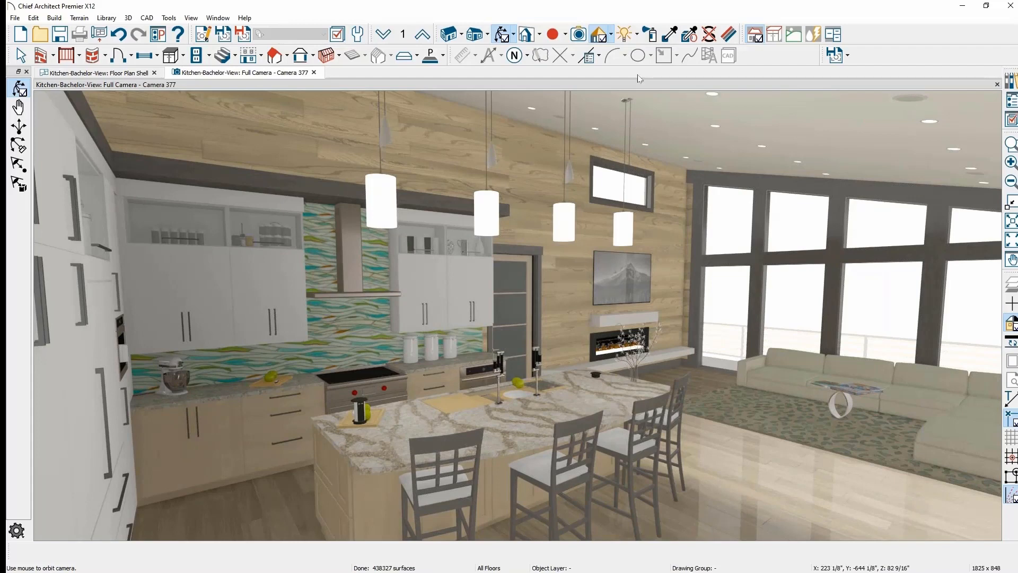
{"action": "left_click", "coordinate": [639, 35]}
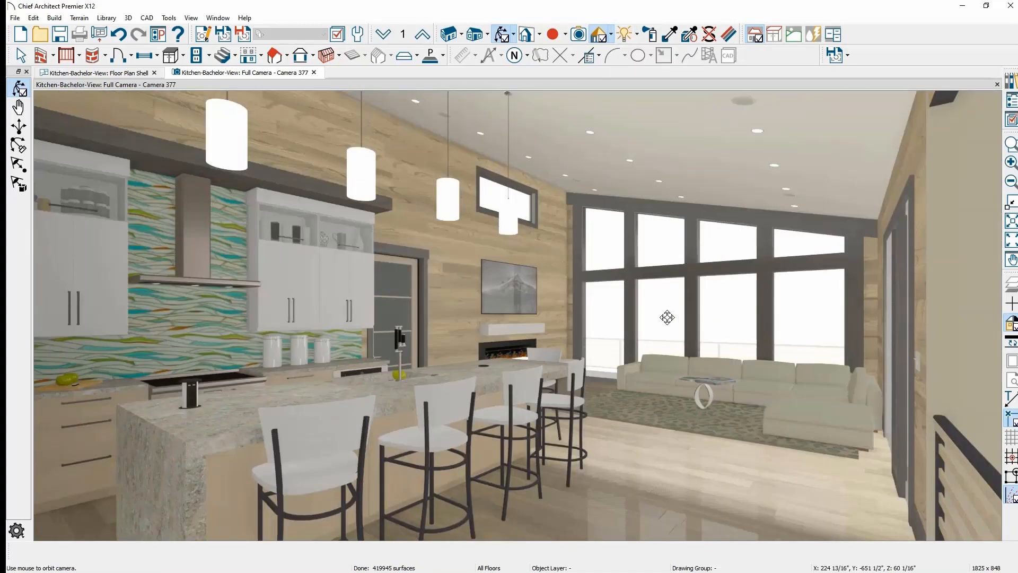
{"action": "left_click_drag", "start_coordinate": [607, 355], "coordinate": [706, 372]}
{"action": "left_click", "coordinate": [639, 34]}
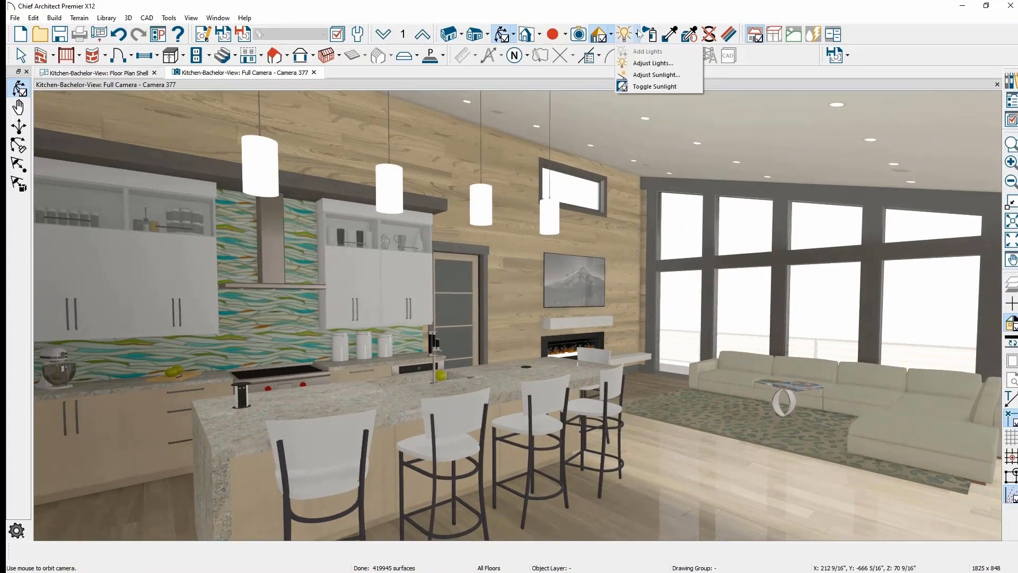
- Open Adjust Lights for Camera 377 and select its Maximum Lights value
{"action": "left_click", "coordinate": [688, 68]}
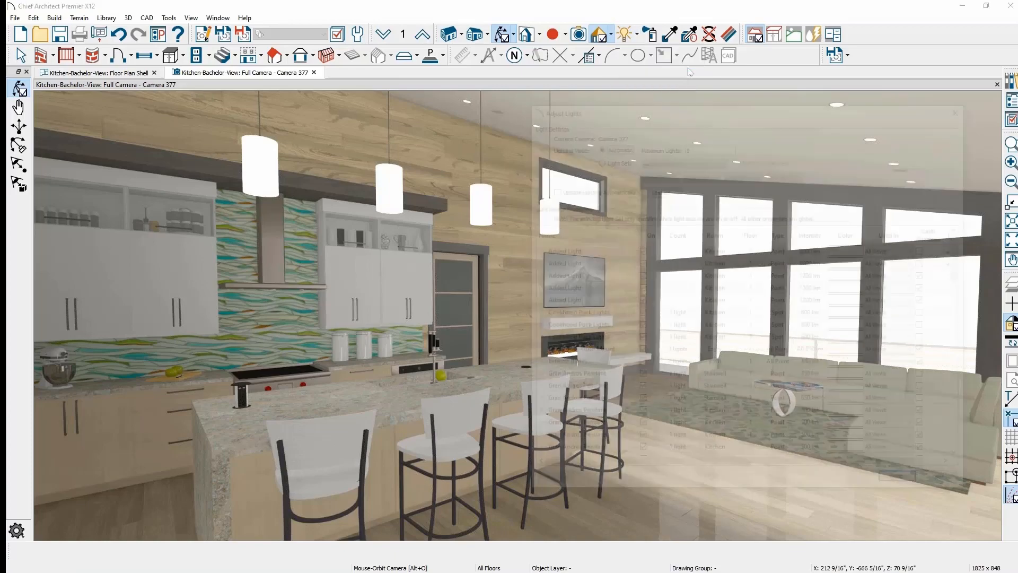
{"action": "left_click", "coordinate": [704, 145]}
{"action": "double_click", "coordinate": [704, 145]}
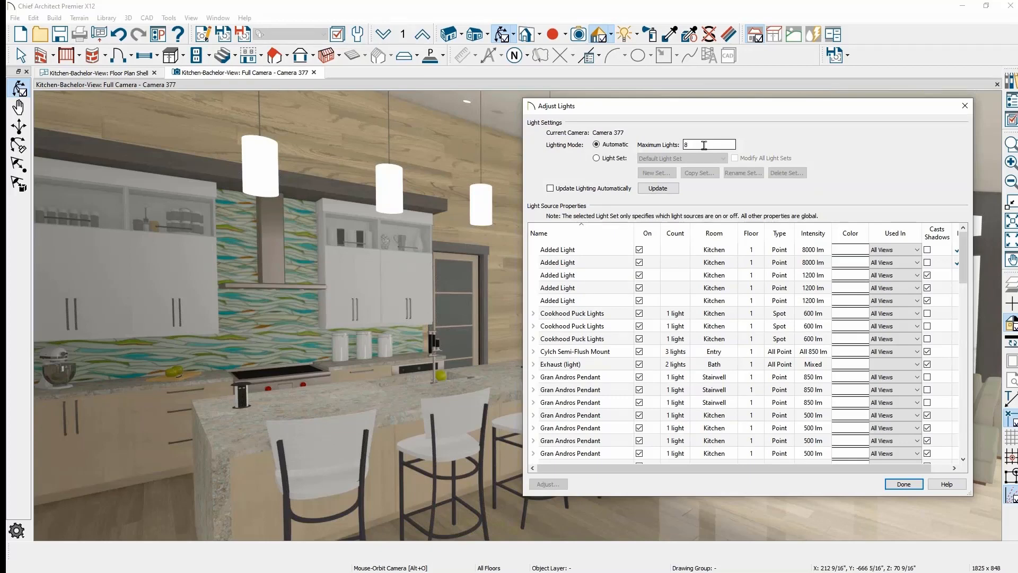
{"action": "left_click_drag", "start_coordinate": [685, 111], "coordinate": [626, 214]}
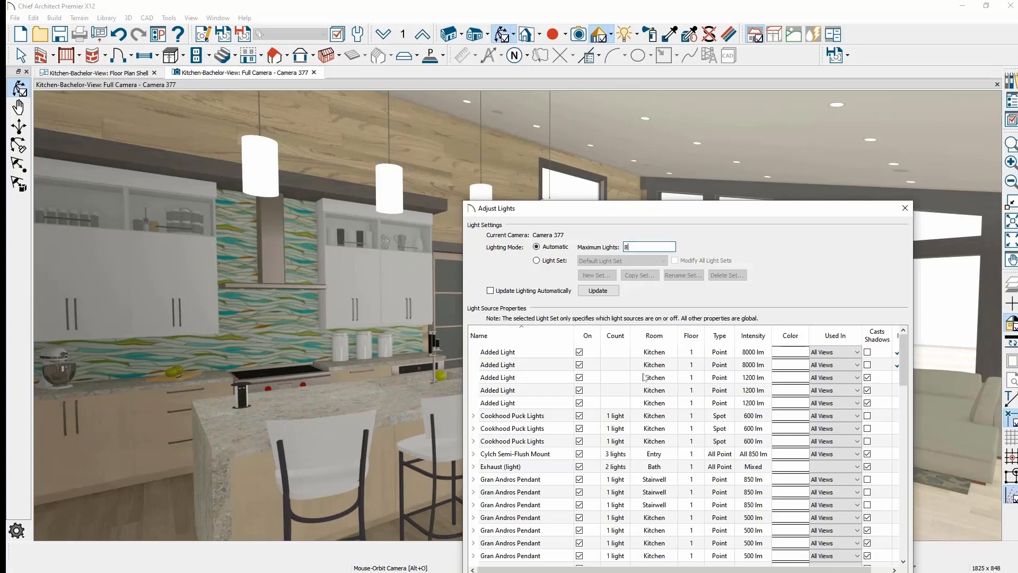
{"action": "scroll", "coordinate": [605, 392], "scroll_direction": "down", "scroll_amount": 4}
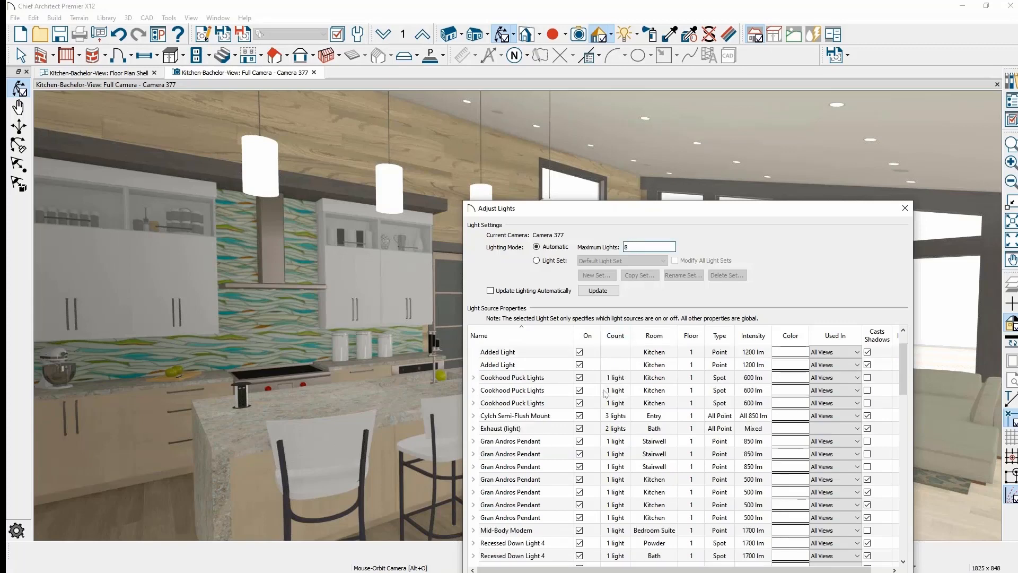
{"action": "scroll", "coordinate": [605, 393], "scroll_direction": "down", "scroll_amount": 6}
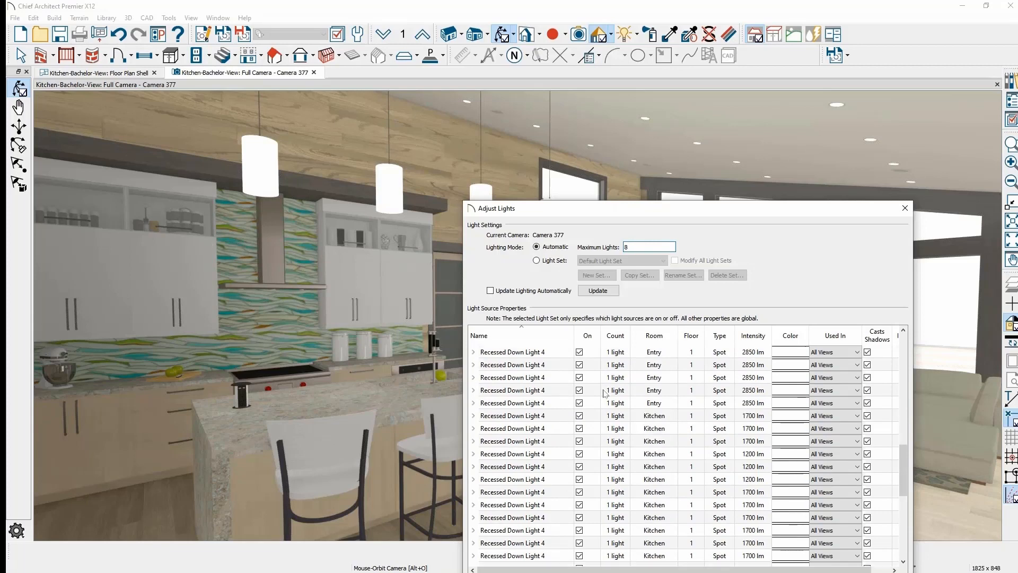
{"action": "scroll", "coordinate": [605, 393], "scroll_direction": "down", "scroll_amount": 3}
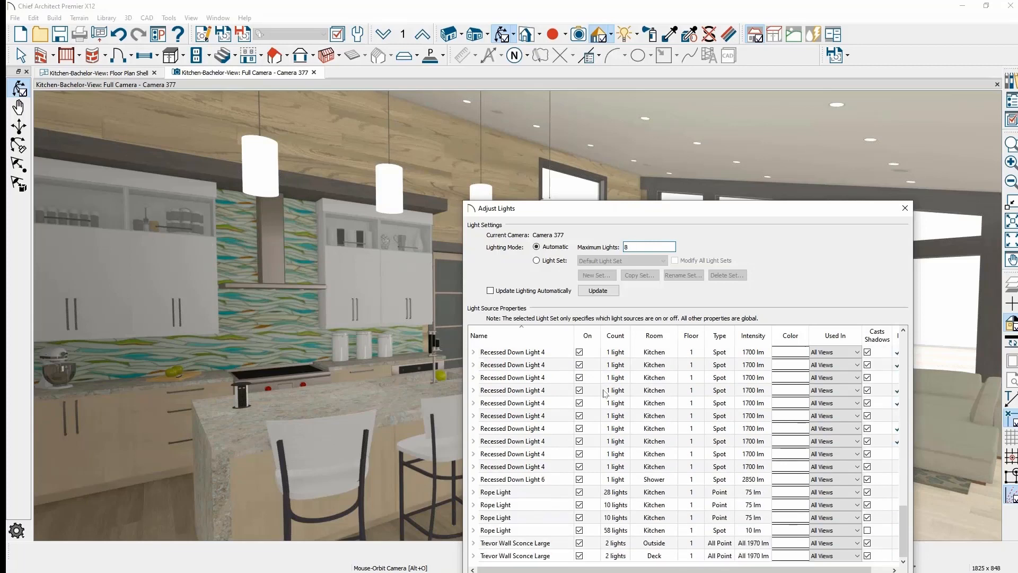
{"action": "scroll", "coordinate": [605, 392], "scroll_direction": "up", "scroll_amount": 10}
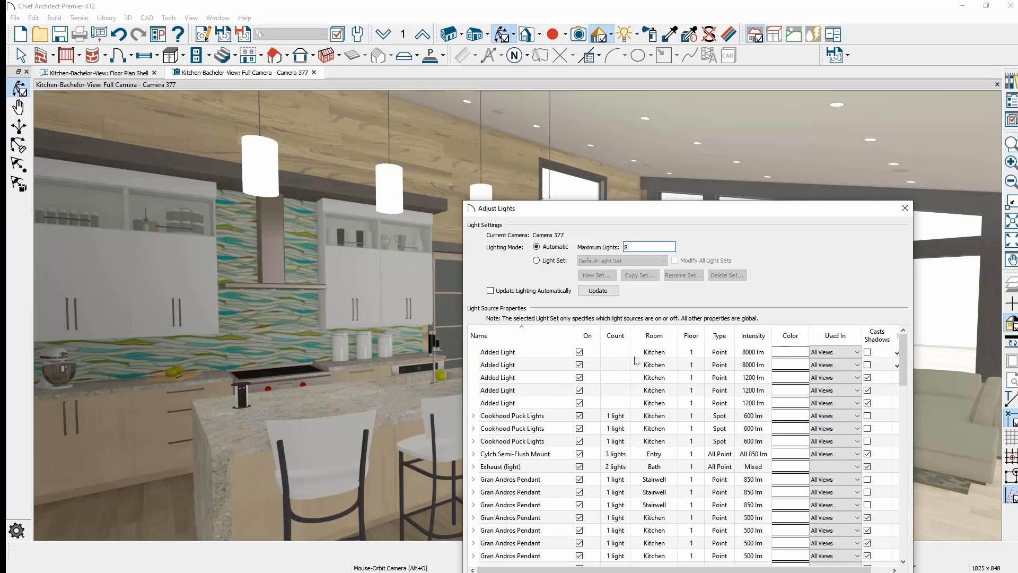
- Switch to the Kitchen & Living light set and apply it with Update
{"action": "left_click", "coordinate": [562, 262]}
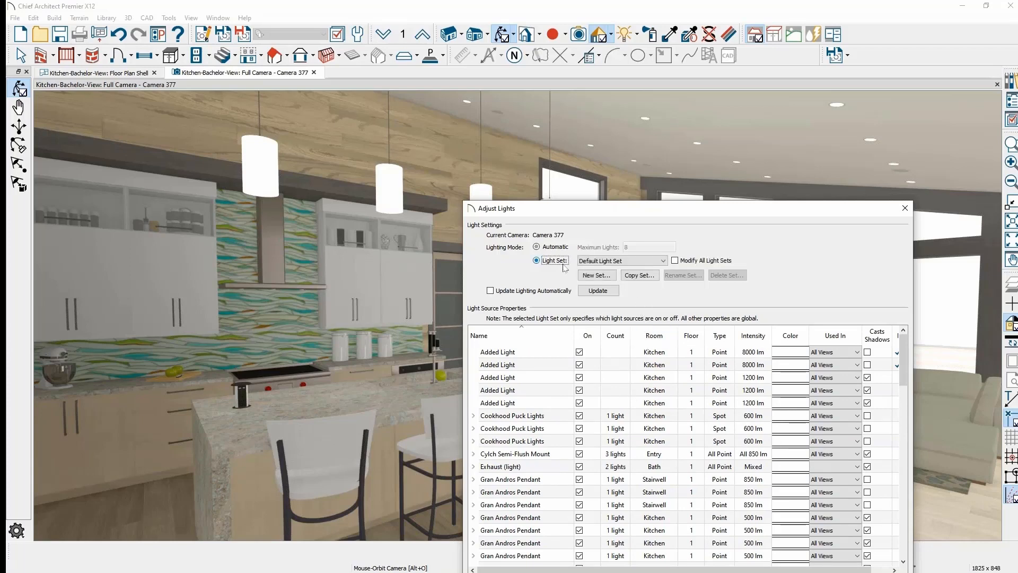
{"action": "left_click", "coordinate": [667, 261]}
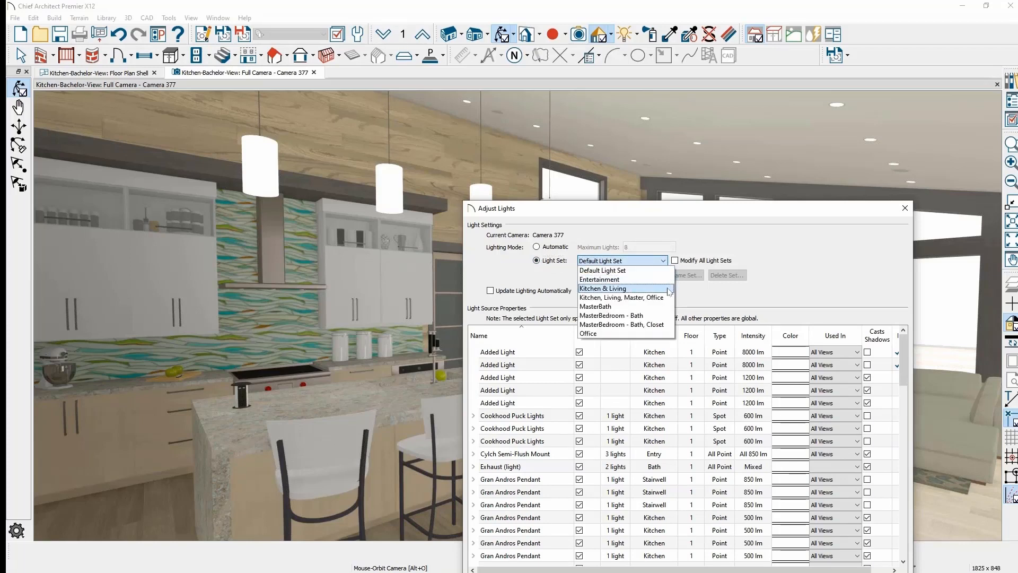
{"action": "left_click", "coordinate": [668, 291]}
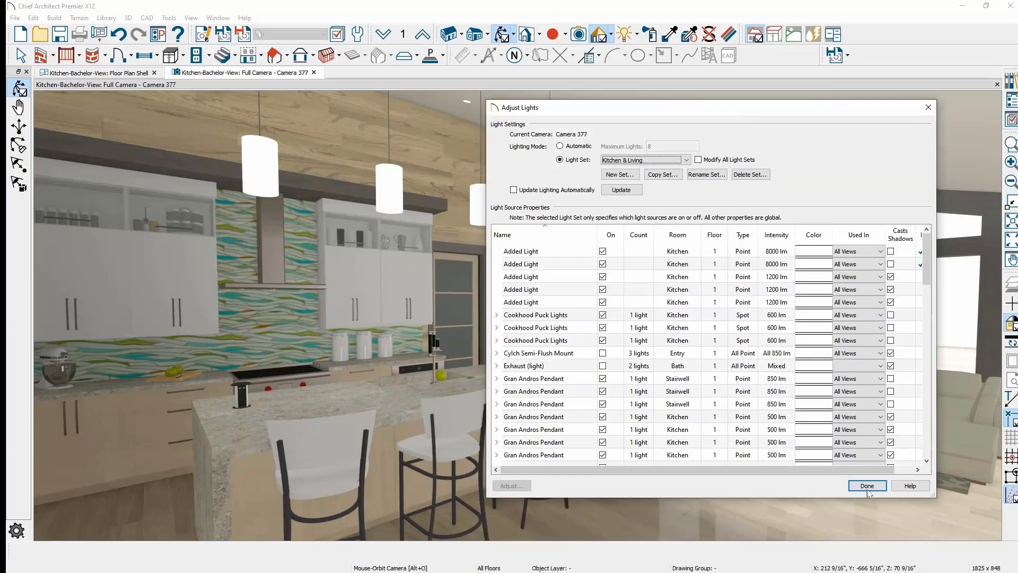
{"action": "left_click", "coordinate": [629, 191]}
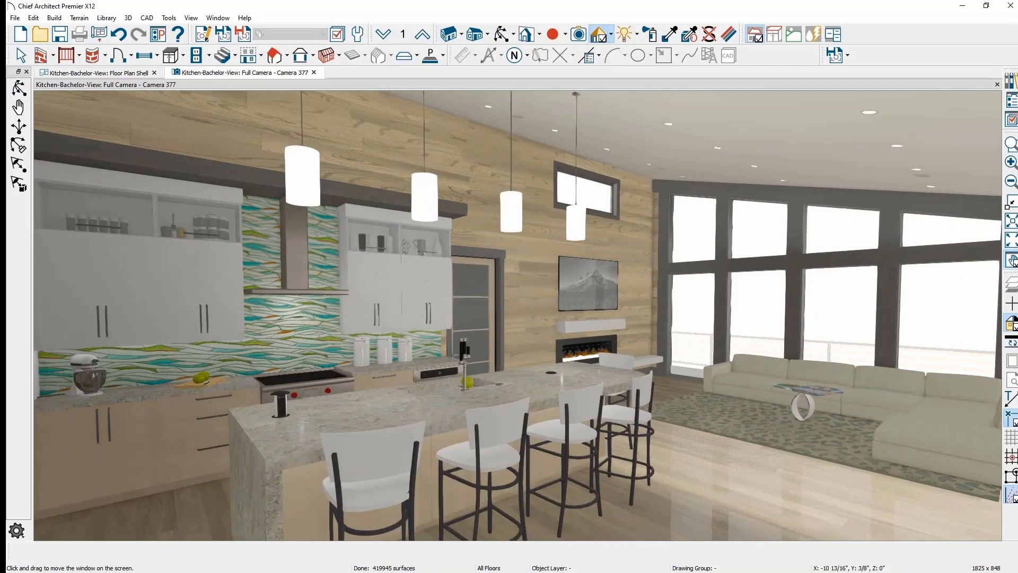
- Orbit the camera back to face the kitchen island and open the Rendering Technique list
{"action": "left_click_drag", "start_coordinate": [494, 462], "coordinate": [559, 472]}
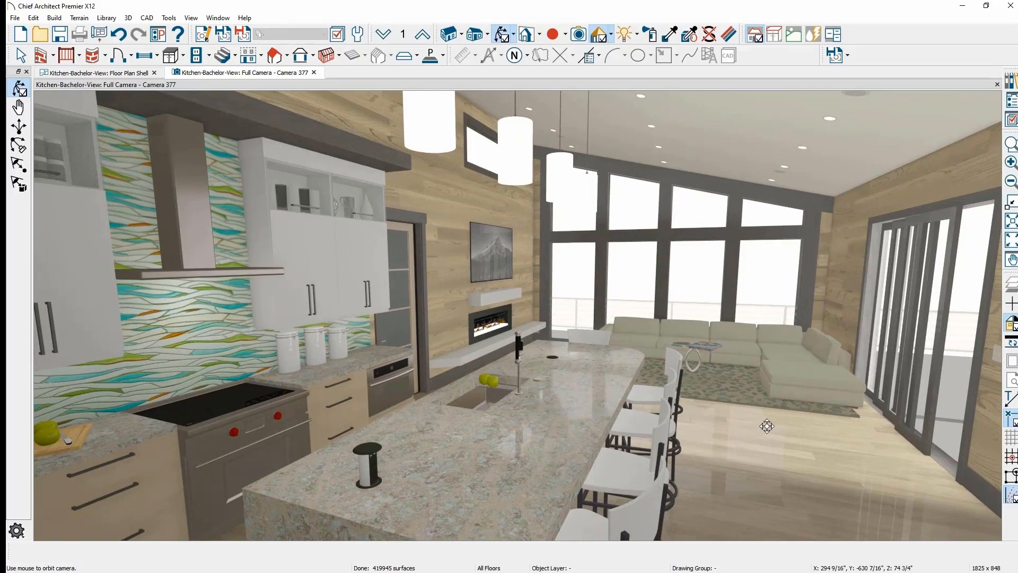
{"action": "left_click_drag", "start_coordinate": [739, 421], "coordinate": [718, 420]}
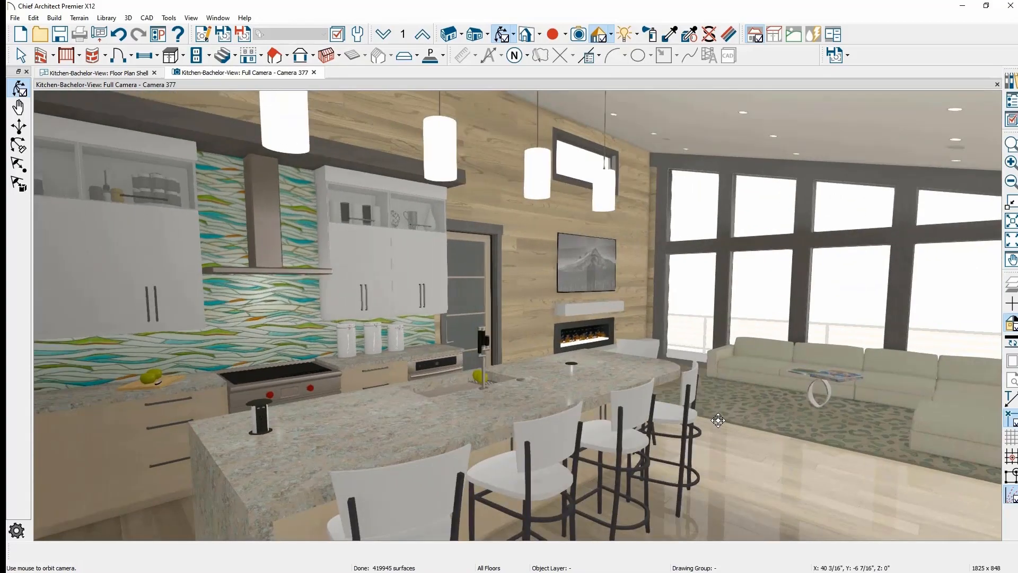
{"action": "left_click", "coordinate": [614, 34]}
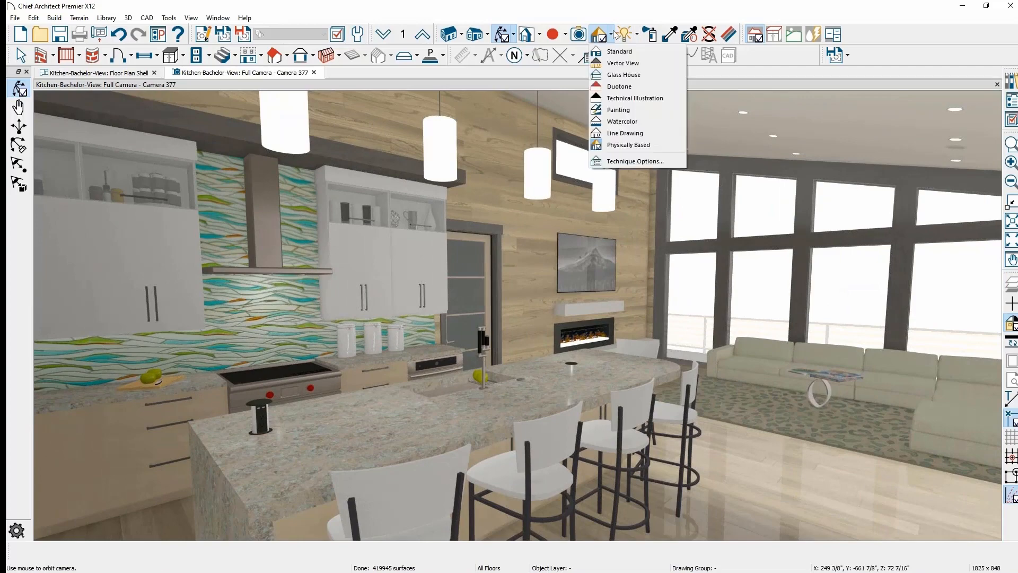
- Switch the view to Watercolor rendering and set the camera's Lighting Mode to Automatic
{"action": "left_click", "coordinate": [639, 121]}
{"action": "left_click", "coordinate": [637, 35]}
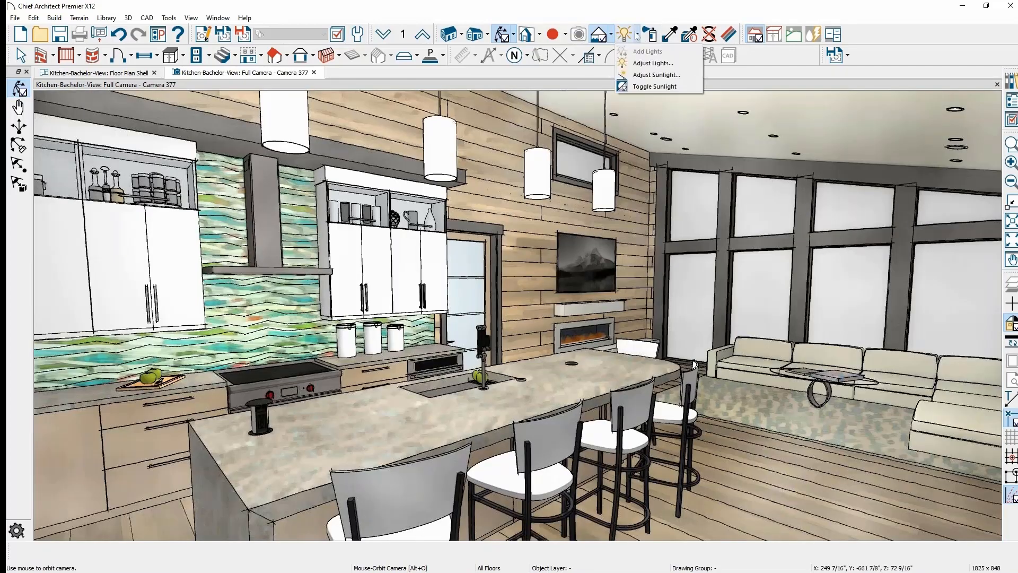
{"action": "left_click", "coordinate": [685, 65]}
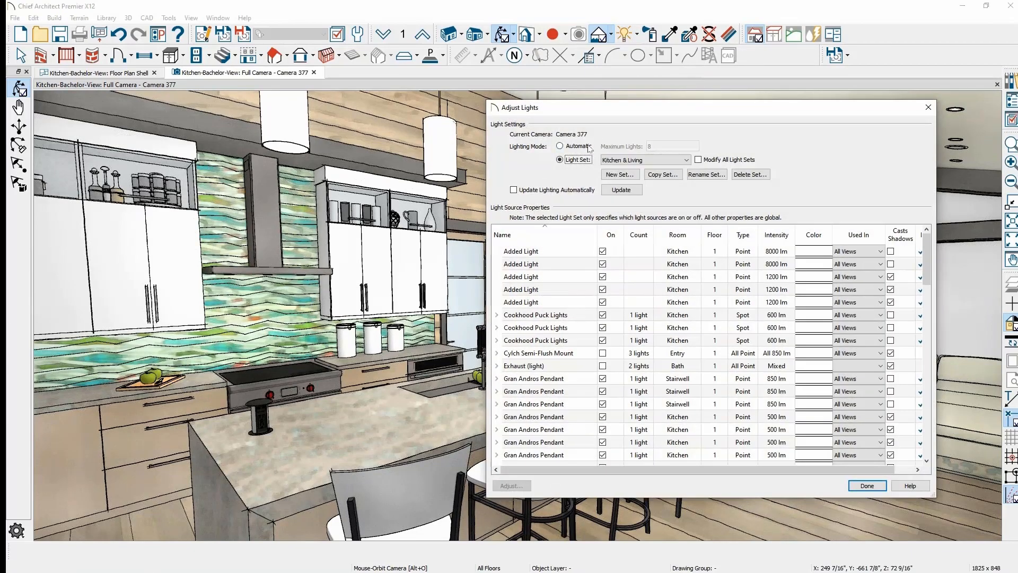
{"action": "left_click", "coordinate": [588, 147]}
{"action": "left_click", "coordinate": [856, 486]}
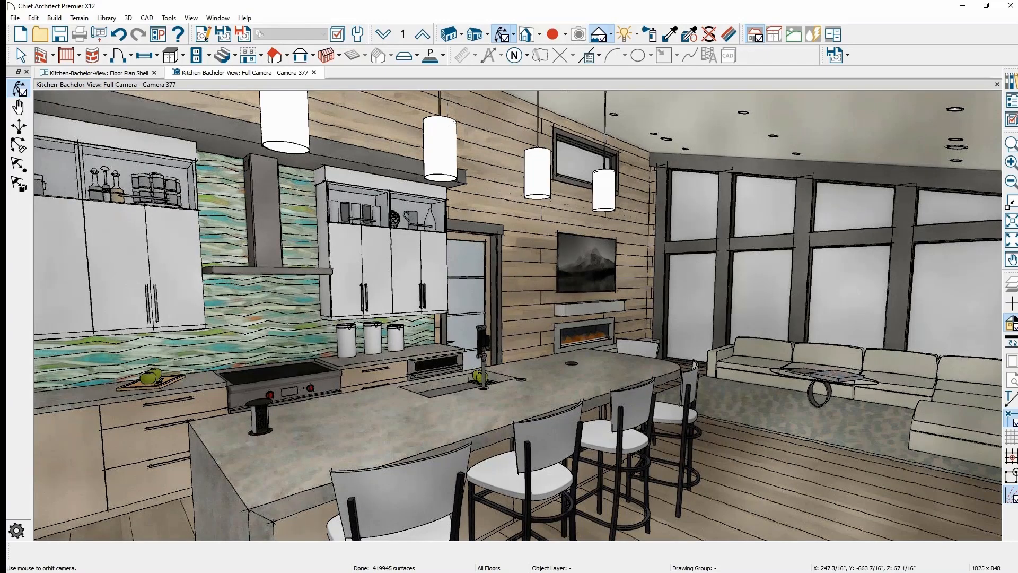
{"action": "left_click", "coordinate": [638, 34]}
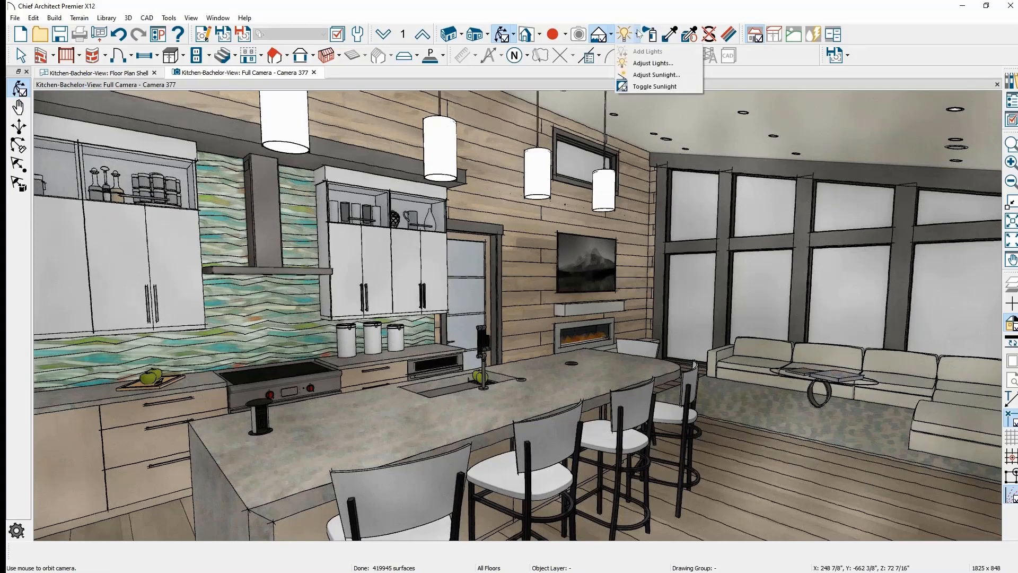
- Relight the watercolor view with the Kitchen & Living light set and close Adjust Lights
{"action": "left_click", "coordinate": [677, 66]}
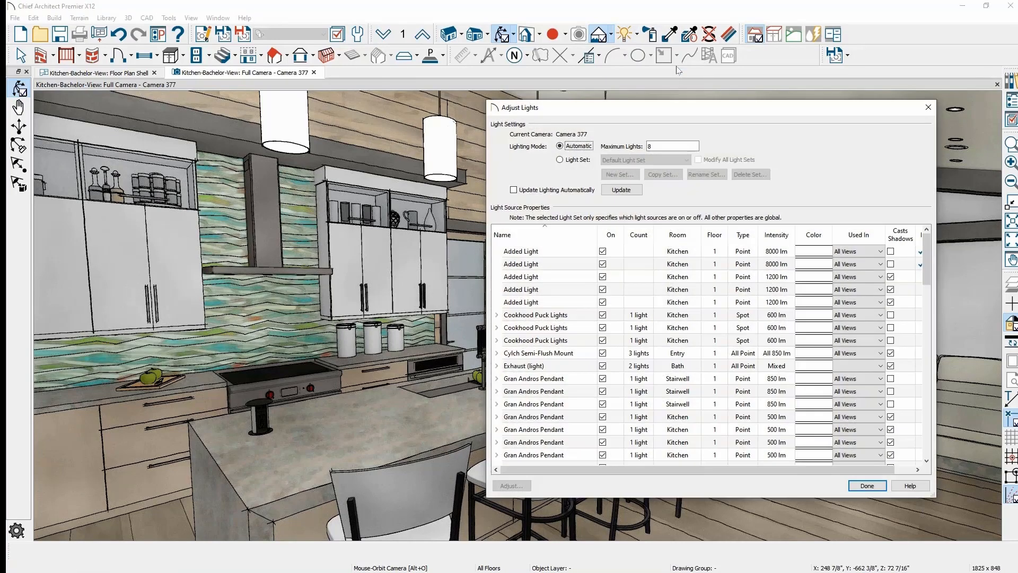
{"action": "left_click", "coordinate": [655, 145]}
{"action": "left_click", "coordinate": [575, 160]}
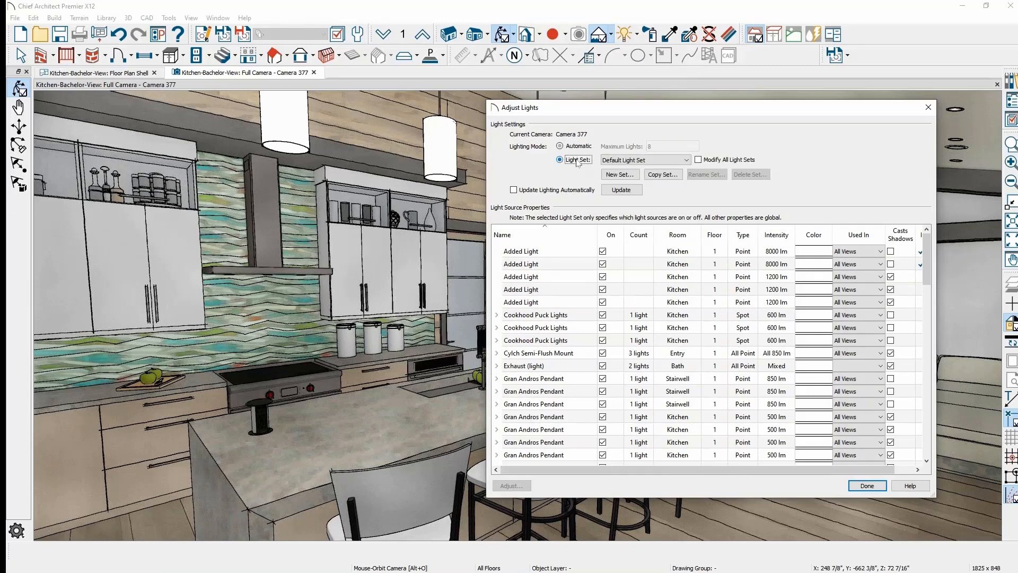
{"action": "left_click", "coordinate": [658, 161]}
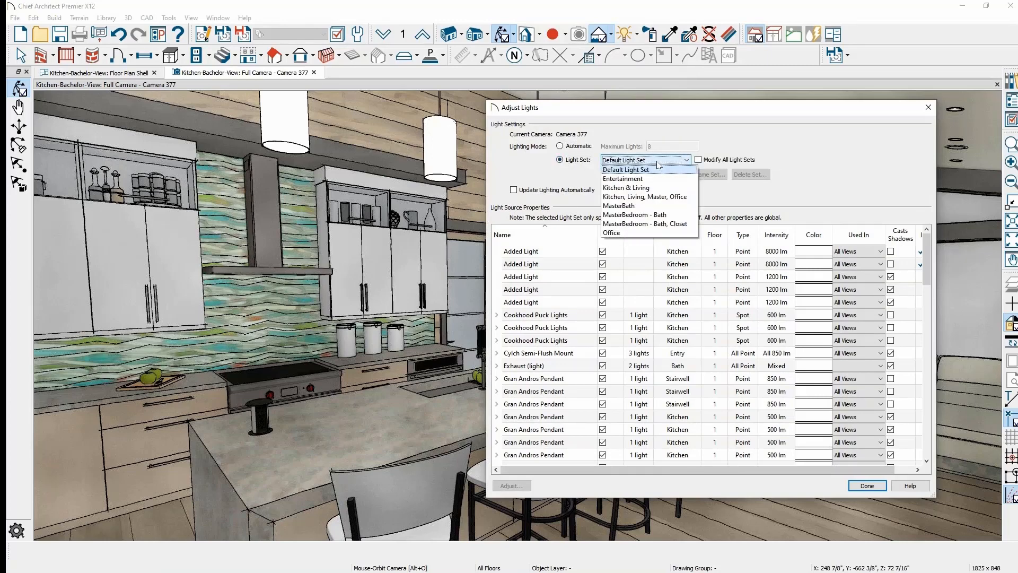
{"action": "left_click", "coordinate": [664, 189]}
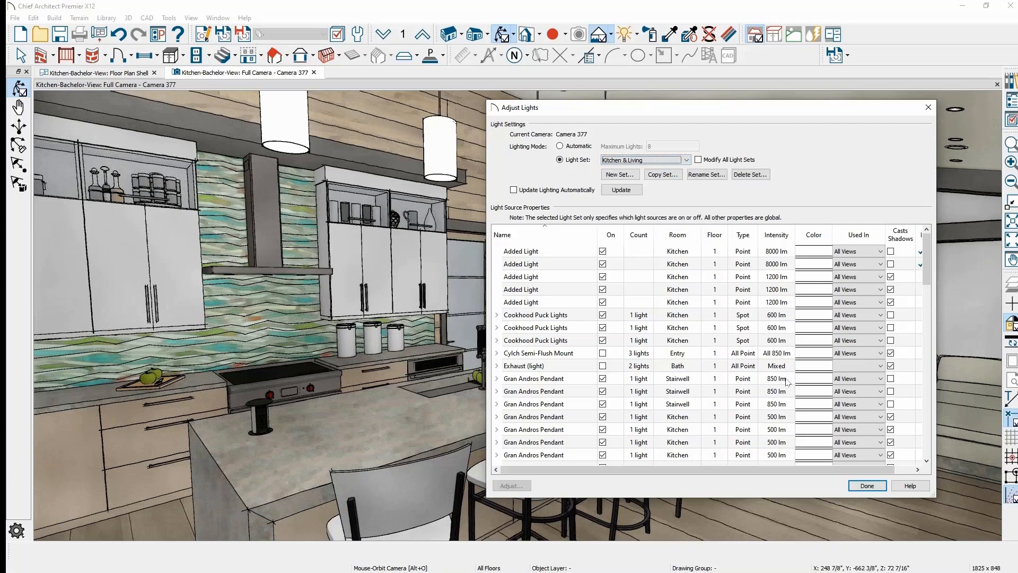
{"action": "left_click", "coordinate": [621, 190]}
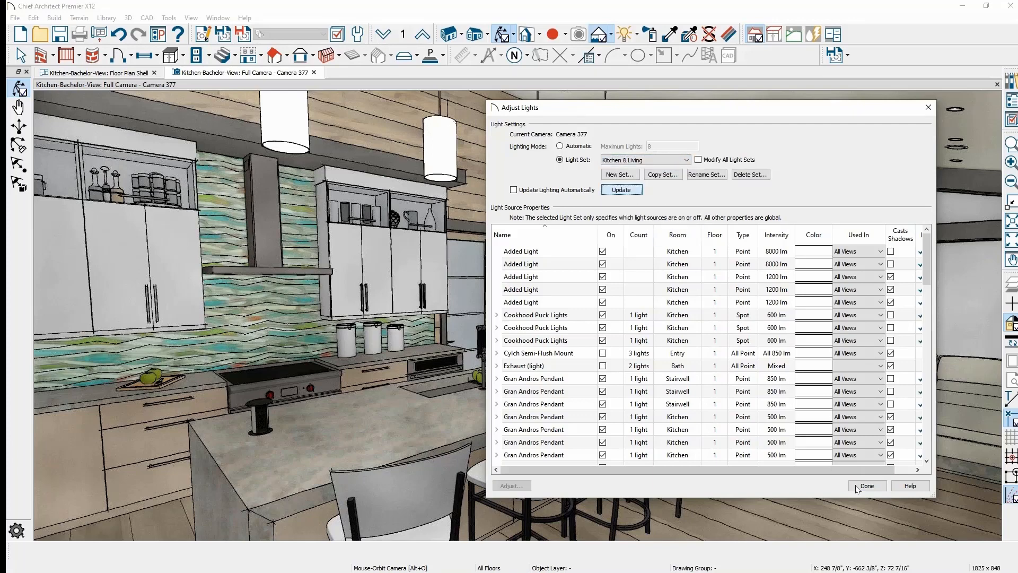
{"action": "left_click", "coordinate": [867, 486]}
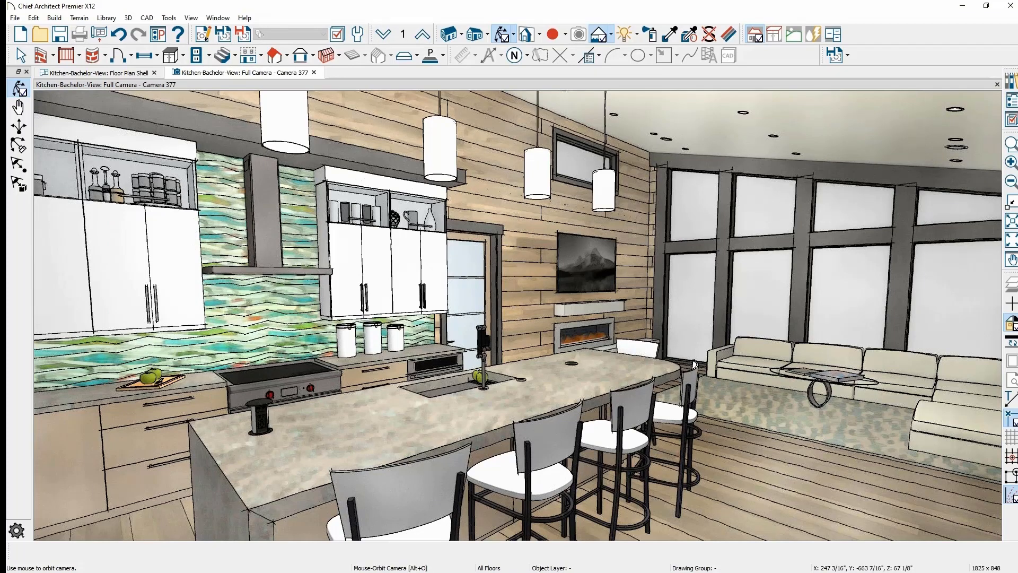
- Switch back to Standard rendering and orbit and zoom in on the fireplace wall and TV
{"action": "left_click", "coordinate": [612, 35]}
{"action": "left_click", "coordinate": [633, 55]}
{"action": "left_click_drag", "start_coordinate": [760, 284], "coordinate": [653, 350]}
{"action": "middle_click_drag", "start_coordinate": [653, 350], "coordinate": [559, 357]}
{"action": "scroll", "coordinate": [559, 357], "scroll_direction": "up", "scroll_amount": 2}
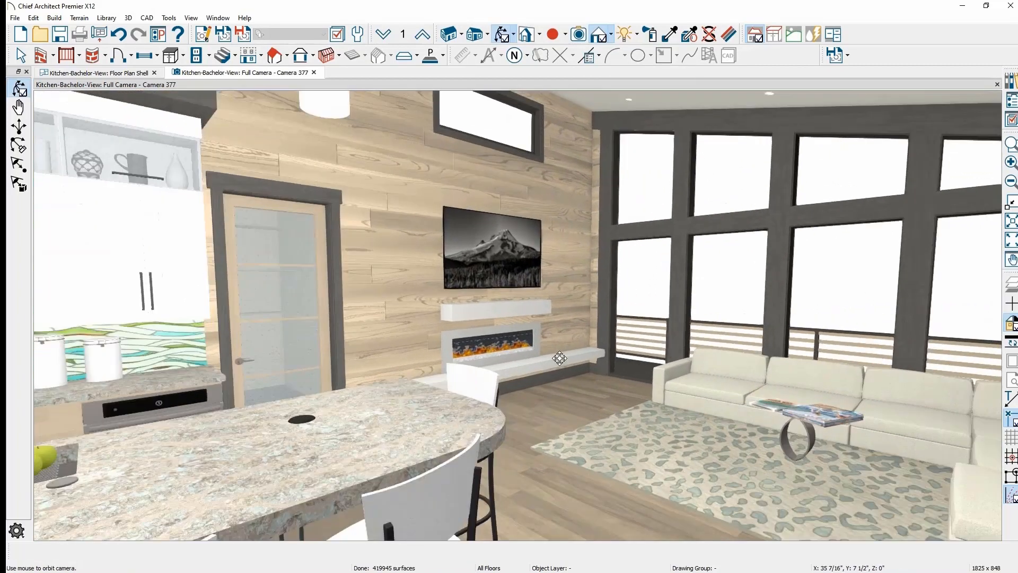
{"action": "left_click_drag", "start_coordinate": [528, 361], "coordinate": [514, 367]}
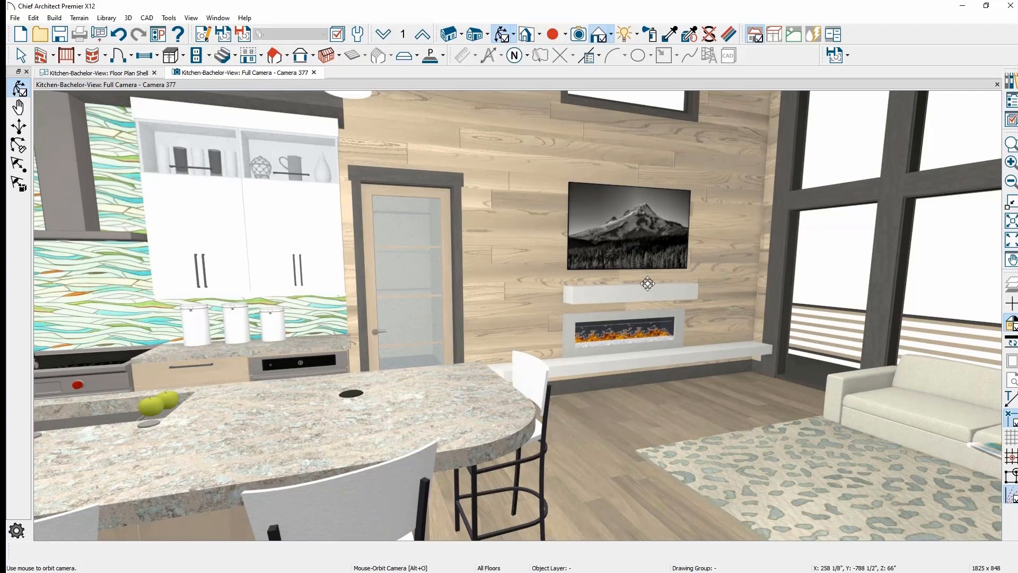
{"action": "scroll", "coordinate": [667, 245], "scroll_direction": "up", "scroll_amount": 1}
{"action": "left_click_drag", "start_coordinate": [678, 238], "coordinate": [671, 184]}
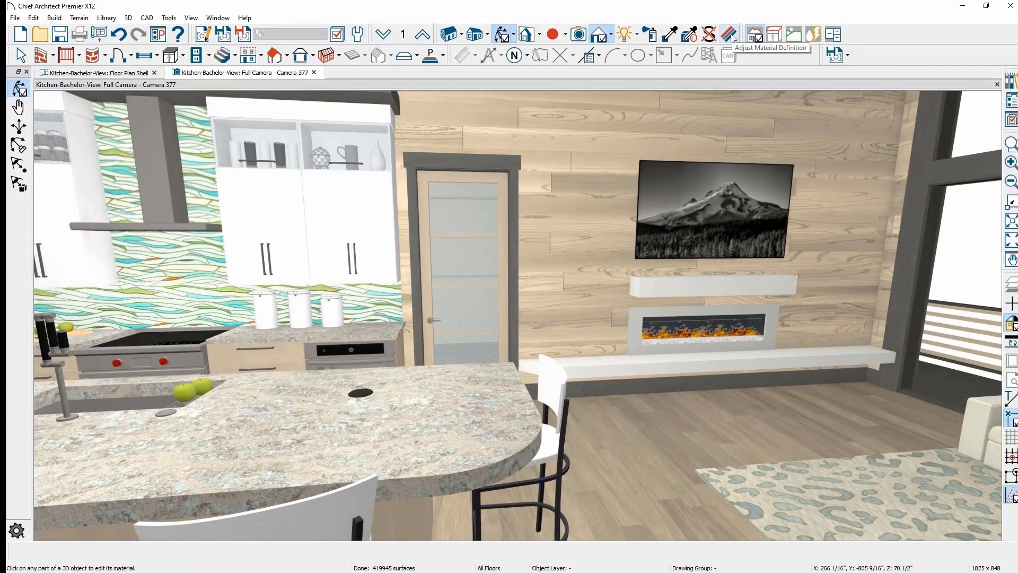
- Give the TV picture material 'mt-hood1' an emissive strength of 250 (LCD Monitor)
{"action": "left_click", "coordinate": [731, 36]}
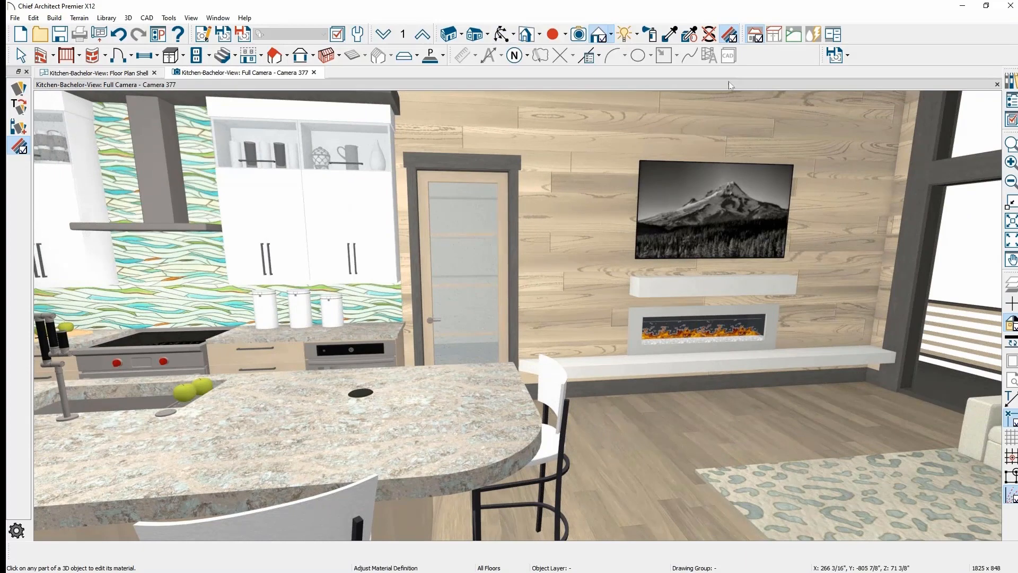
{"action": "left_click", "coordinate": [723, 185]}
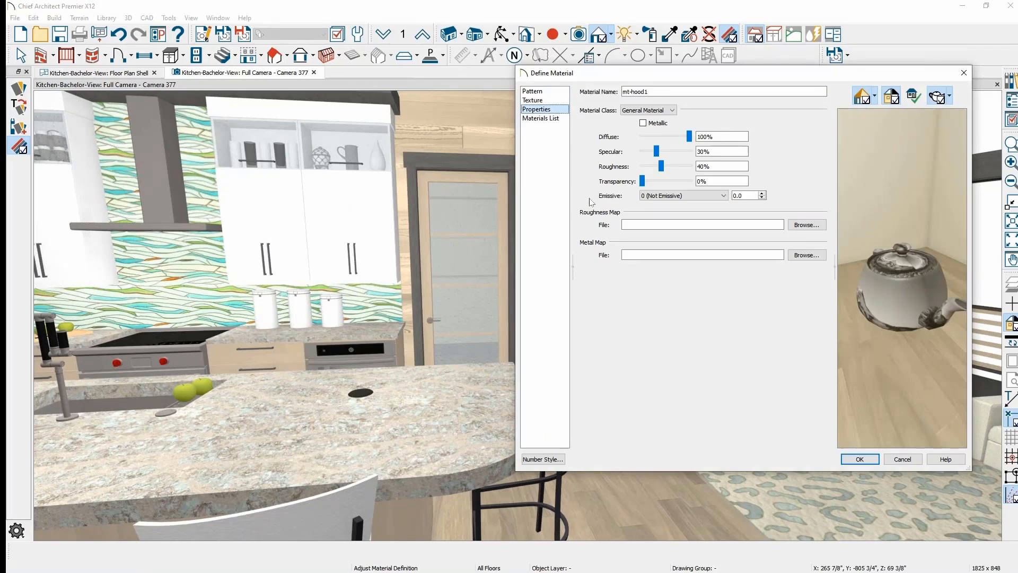
{"action": "left_click", "coordinate": [724, 196]}
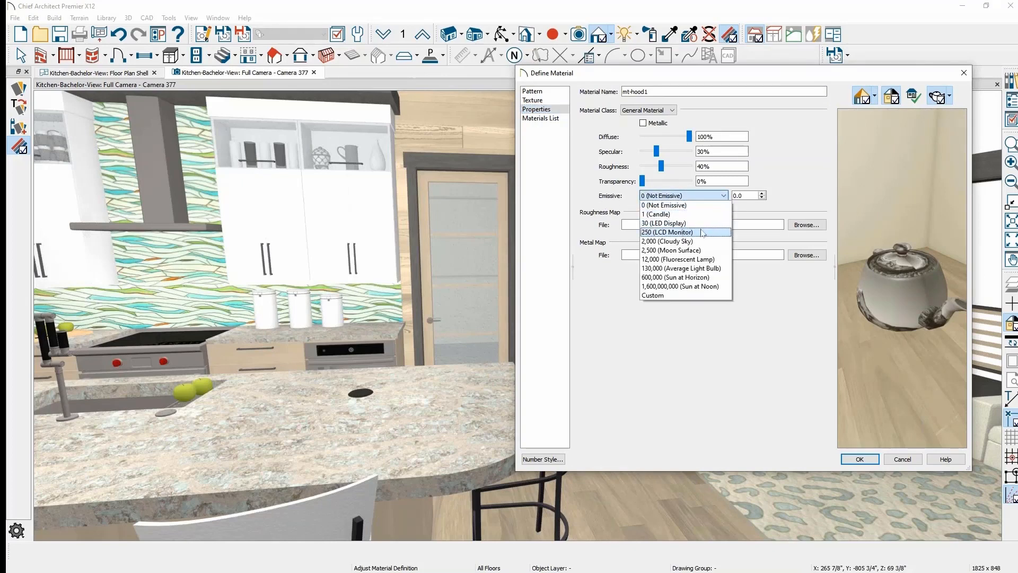
{"action": "left_click", "coordinate": [685, 233]}
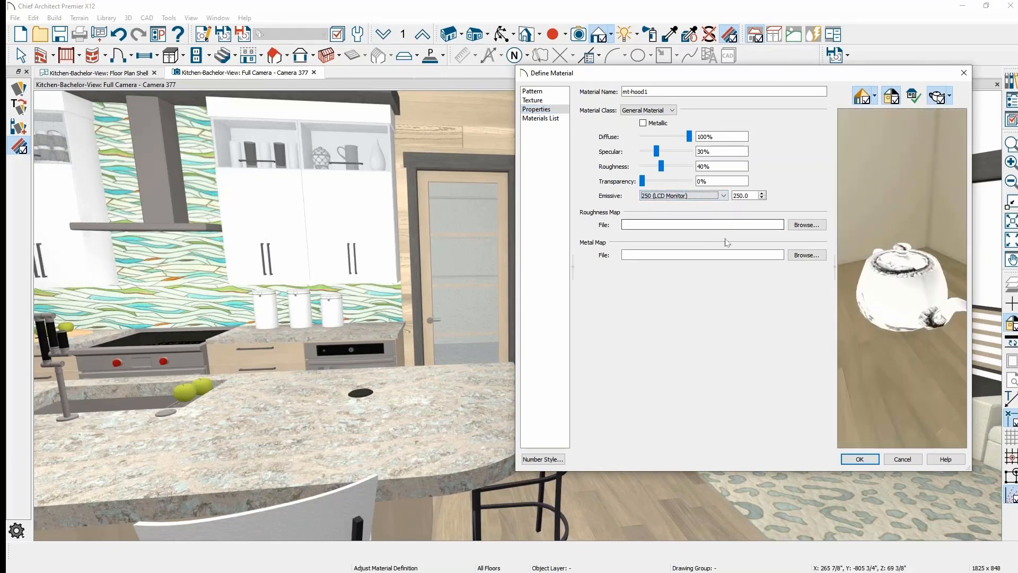
{"action": "left_click", "coordinate": [872, 460]}
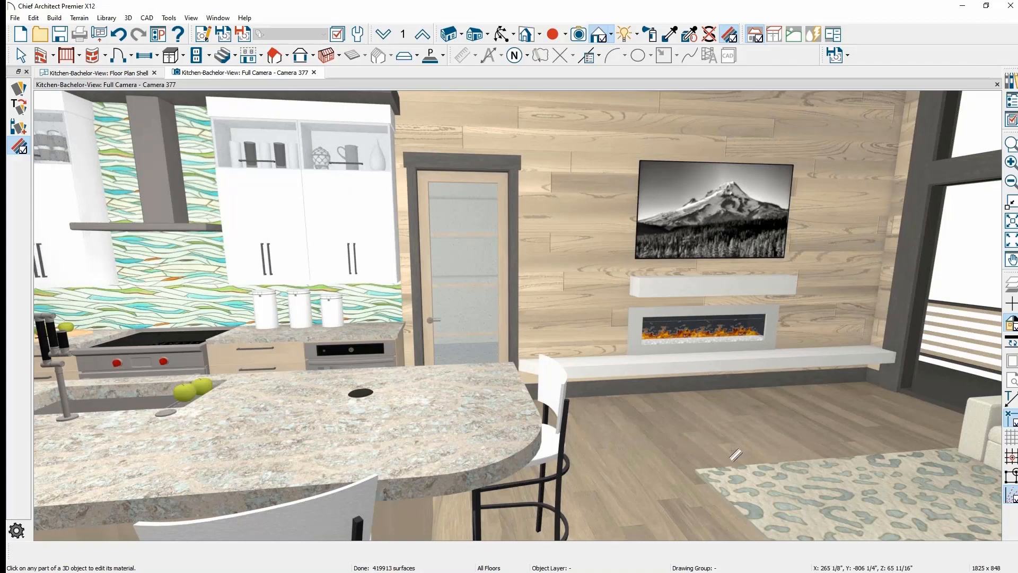
{"action": "left_click", "coordinate": [463, 415]}
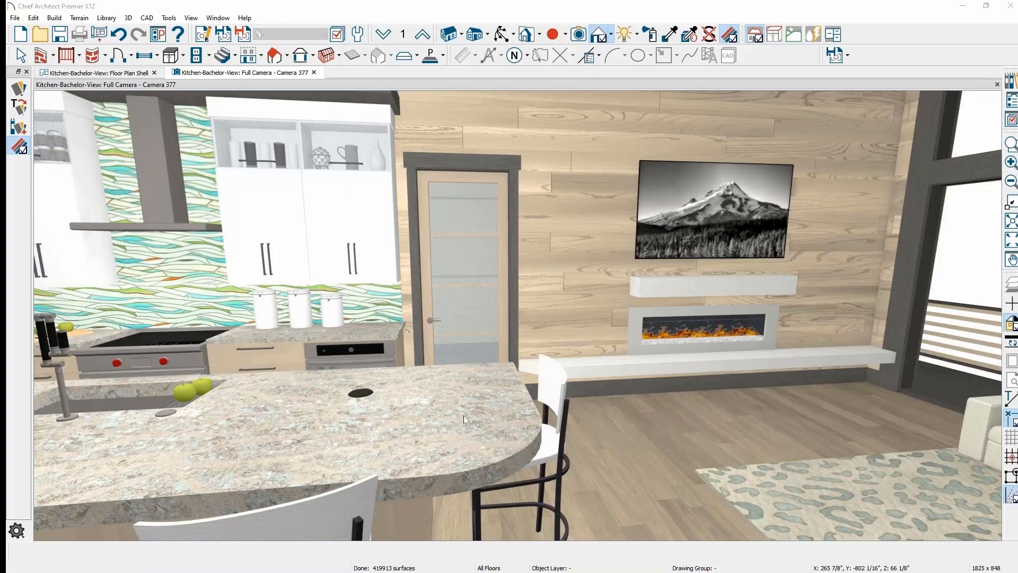
{"action": "left_click_drag", "start_coordinate": [884, 126], "coordinate": [670, 98]}
{"action": "left_click", "coordinate": [497, 131]}
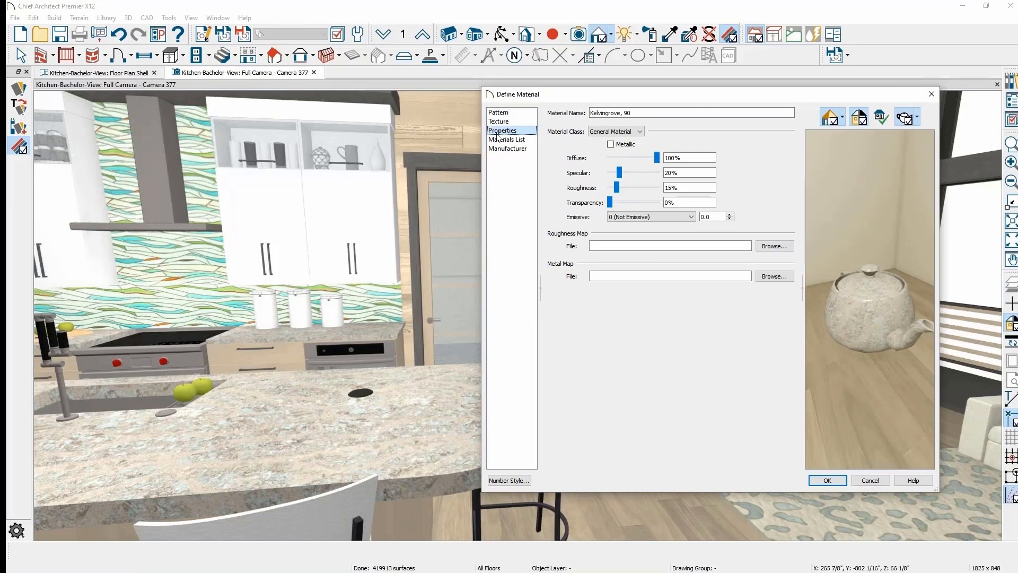
{"action": "left_click", "coordinate": [618, 131]}
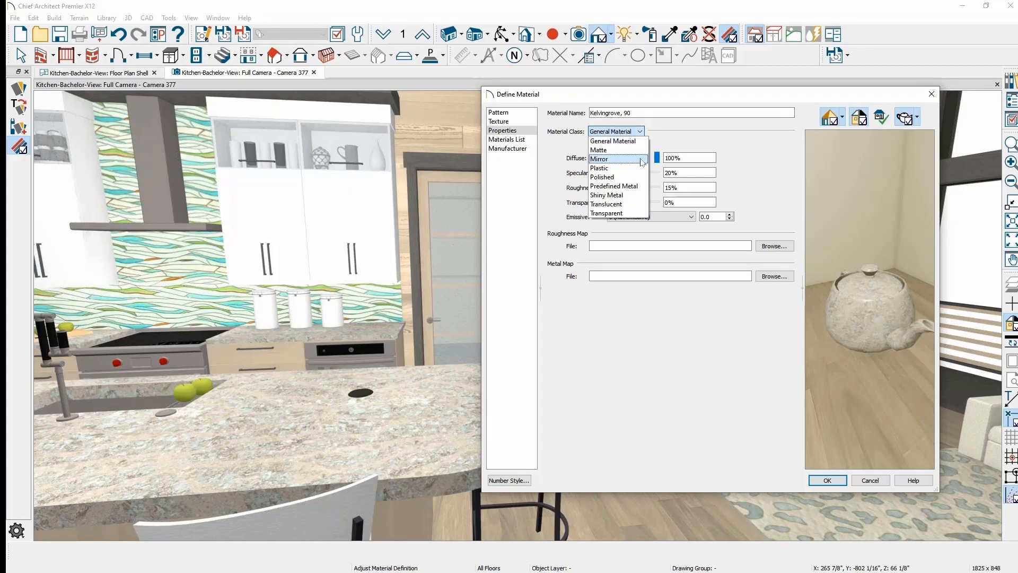
{"action": "left_click", "coordinate": [738, 172]}
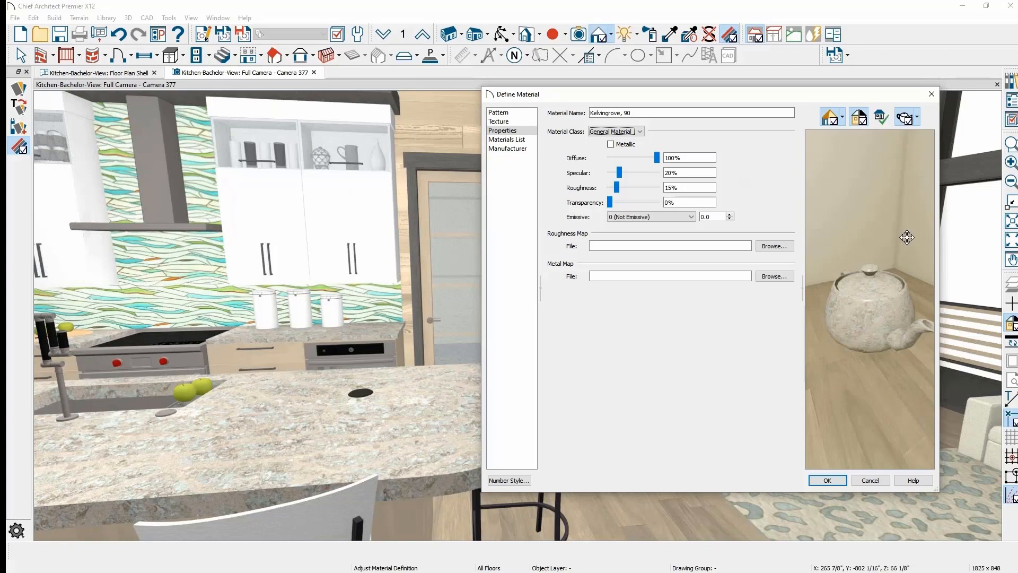
{"action": "left_click", "coordinate": [837, 479]}
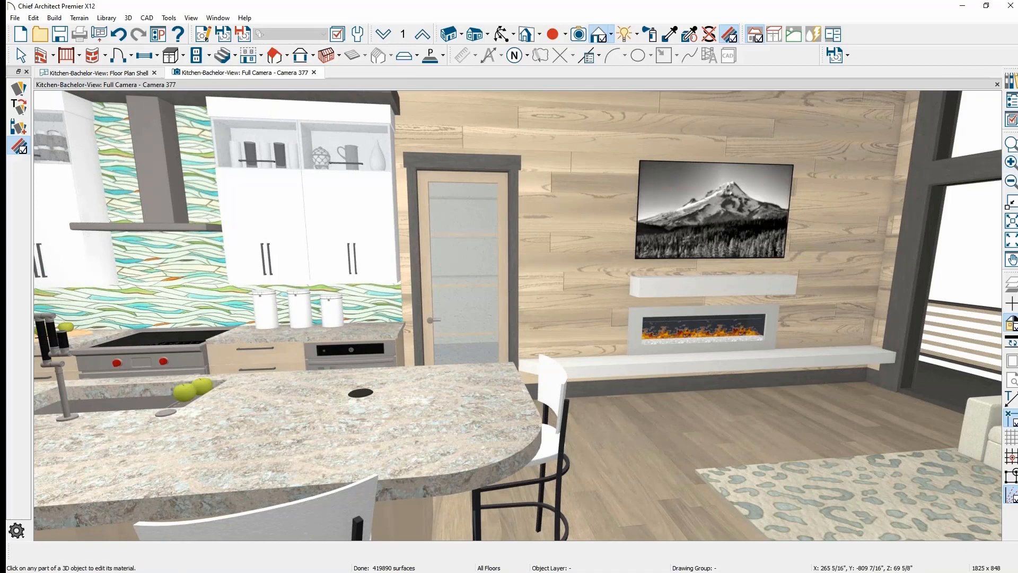
- Swing the camera from the kitchen across the living room and show the Lighting dropdown
{"action": "left_click", "coordinate": [170, 252]}
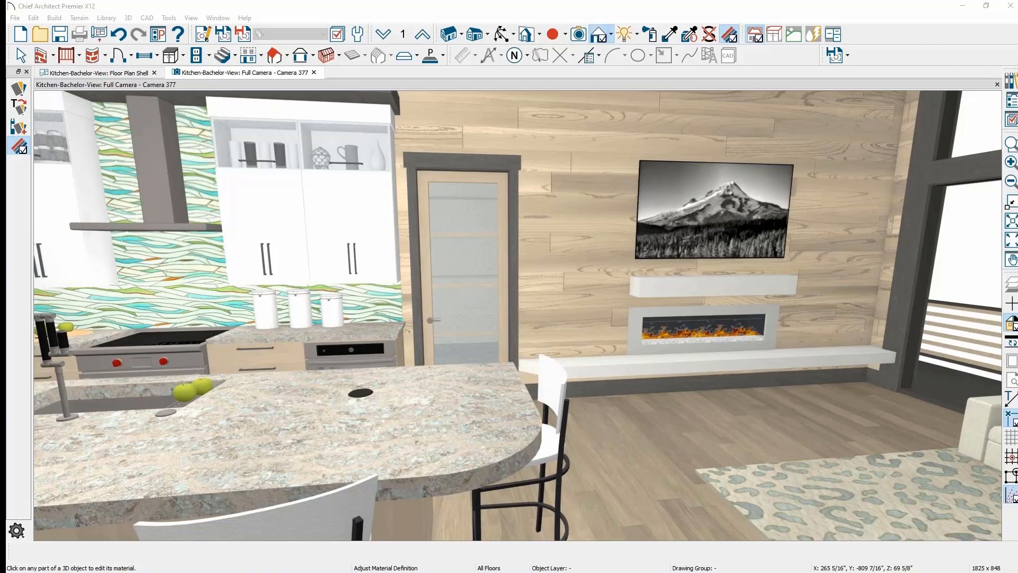
{"action": "scroll", "coordinate": [536, 366], "scroll_direction": "down", "scroll_amount": 1}
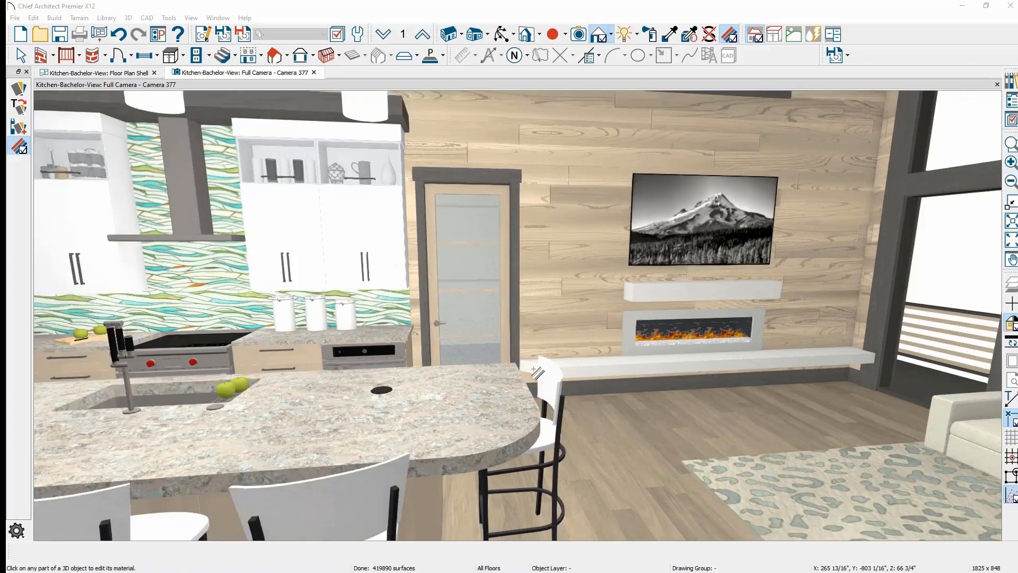
{"action": "left_click_drag", "start_coordinate": [524, 366], "coordinate": [620, 364]}
{"action": "middle_click_drag", "start_coordinate": [621, 364], "coordinate": [485, 398]}
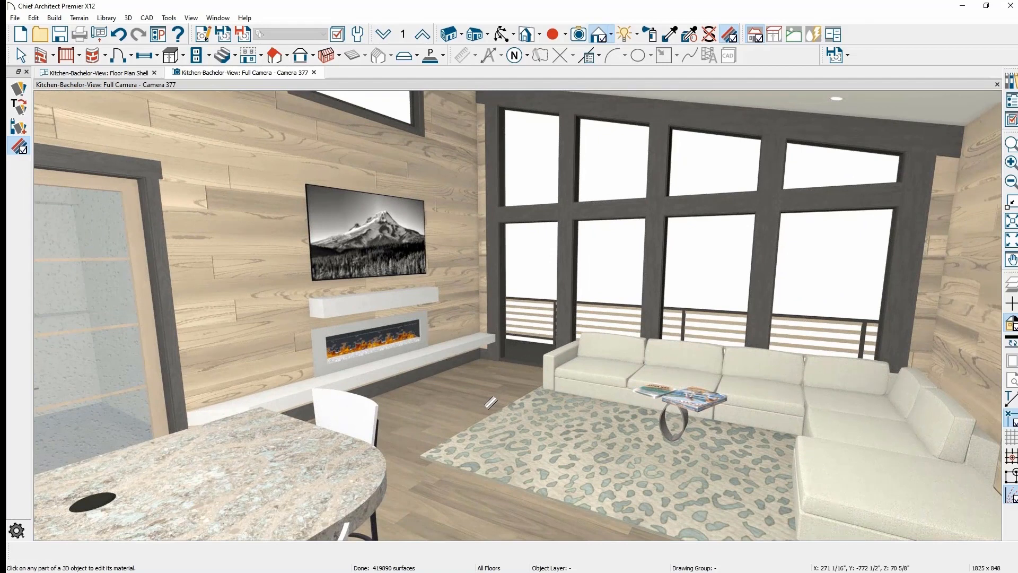
{"action": "left_click", "coordinate": [637, 35]}
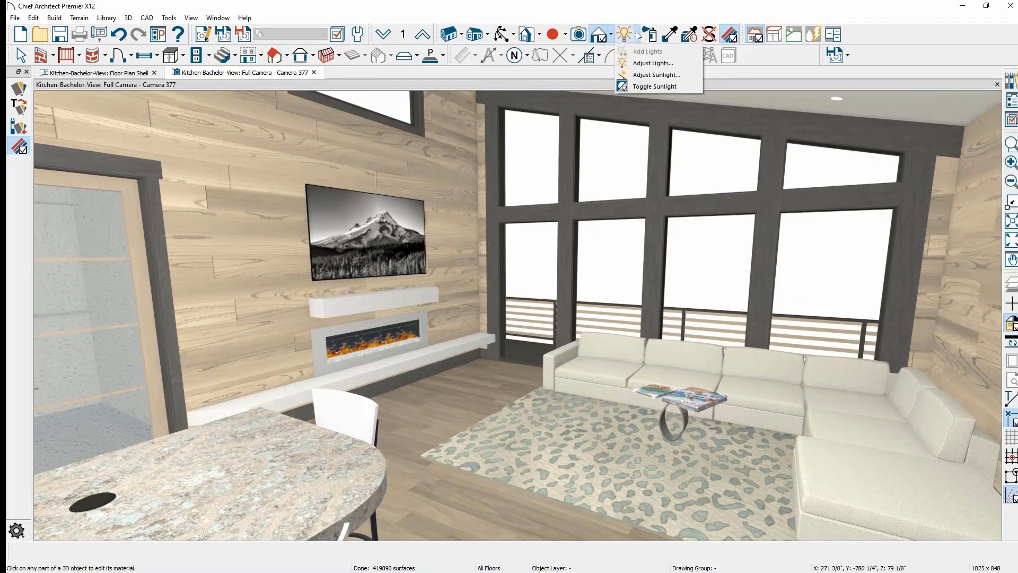
- Light Camera 377 with the real sun angle for 10:00 AM 7/4/2020, then return to Select Objects
{"action": "left_click", "coordinate": [682, 74]}
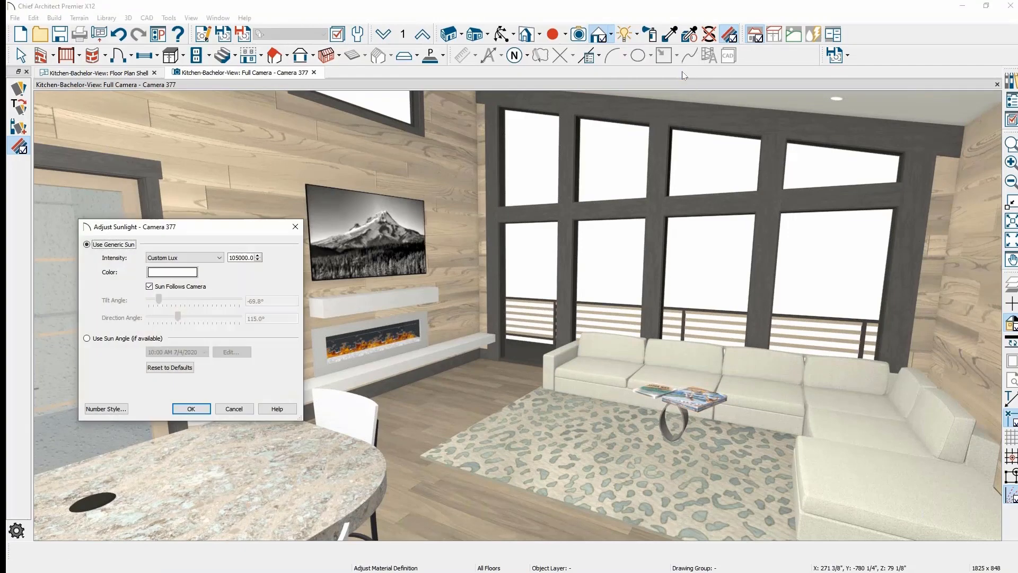
{"action": "left_click_drag", "start_coordinate": [239, 232], "coordinate": [285, 154]}
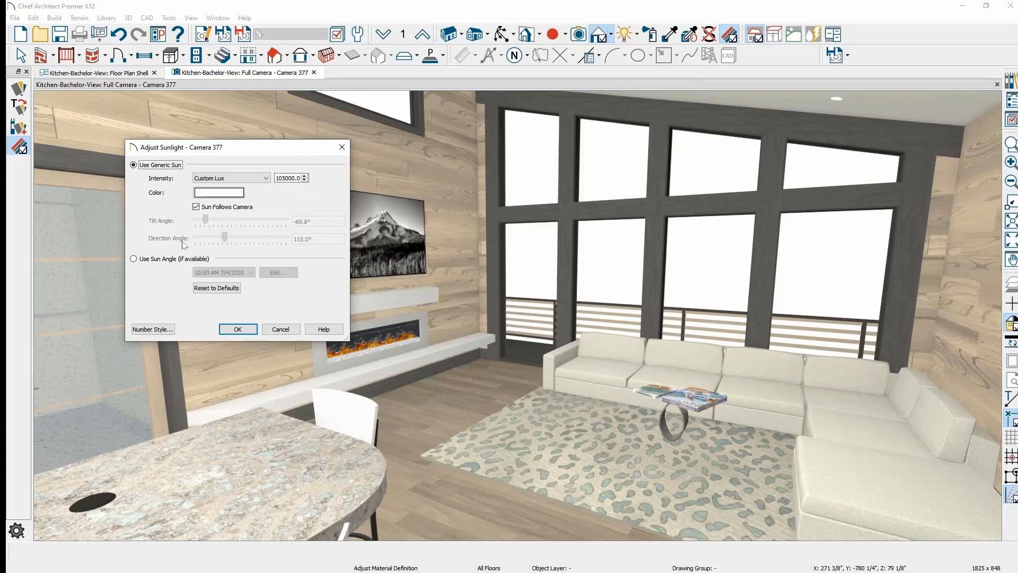
{"action": "left_click", "coordinate": [146, 264]}
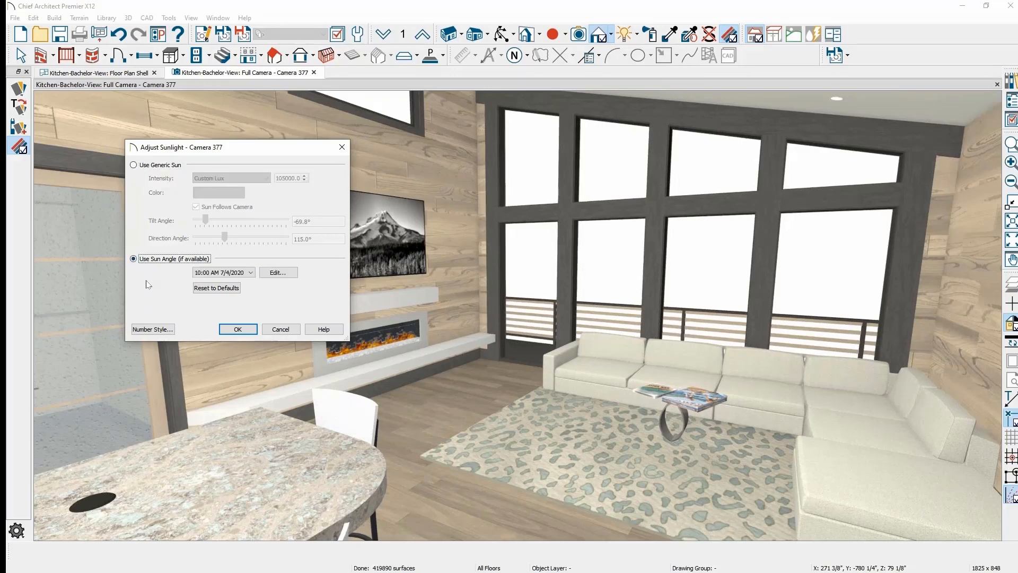
{"action": "left_click", "coordinate": [251, 273]}
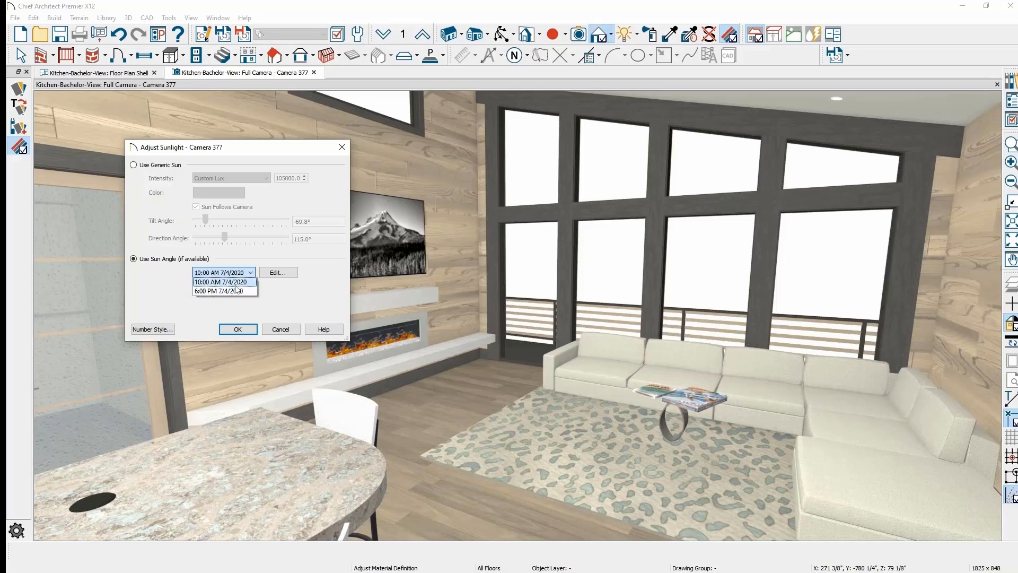
{"action": "left_click", "coordinate": [239, 283]}
{"action": "left_click", "coordinate": [239, 329]}
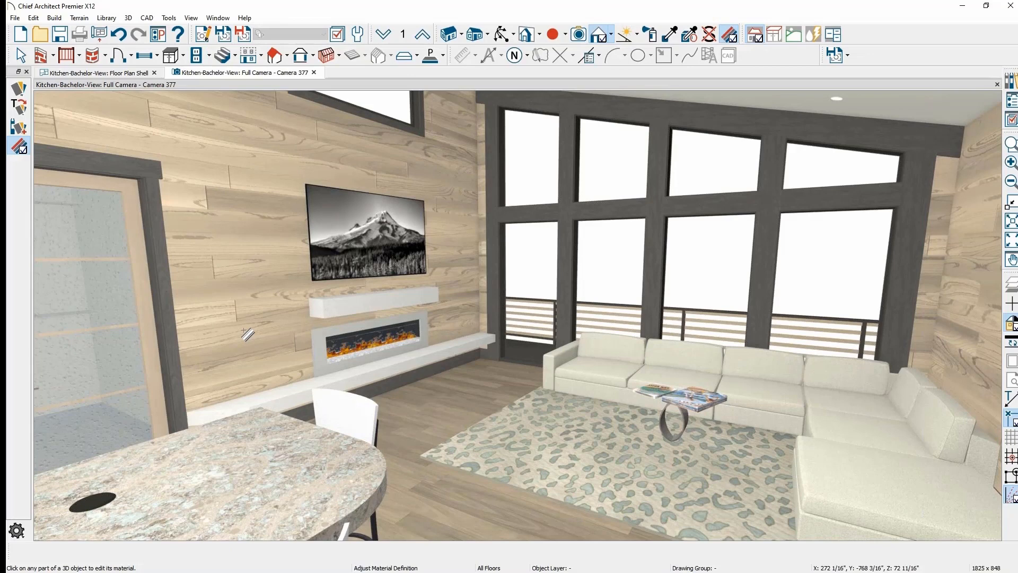
{"action": "key", "text": "space"}
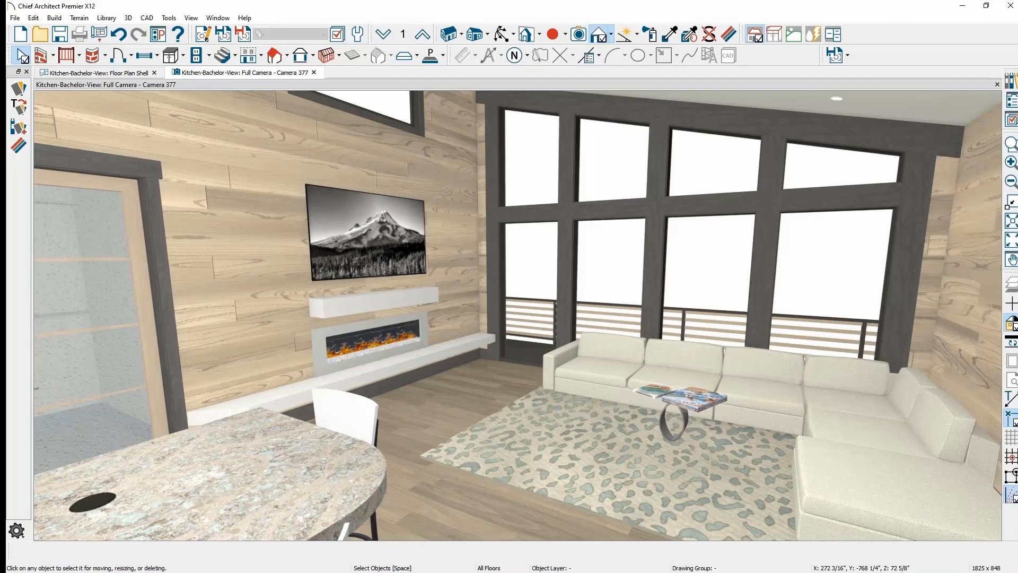
- Turn on Show Shadows in Camera 377's Full Camera Specification
{"action": "left_click", "coordinate": [206, 35]}
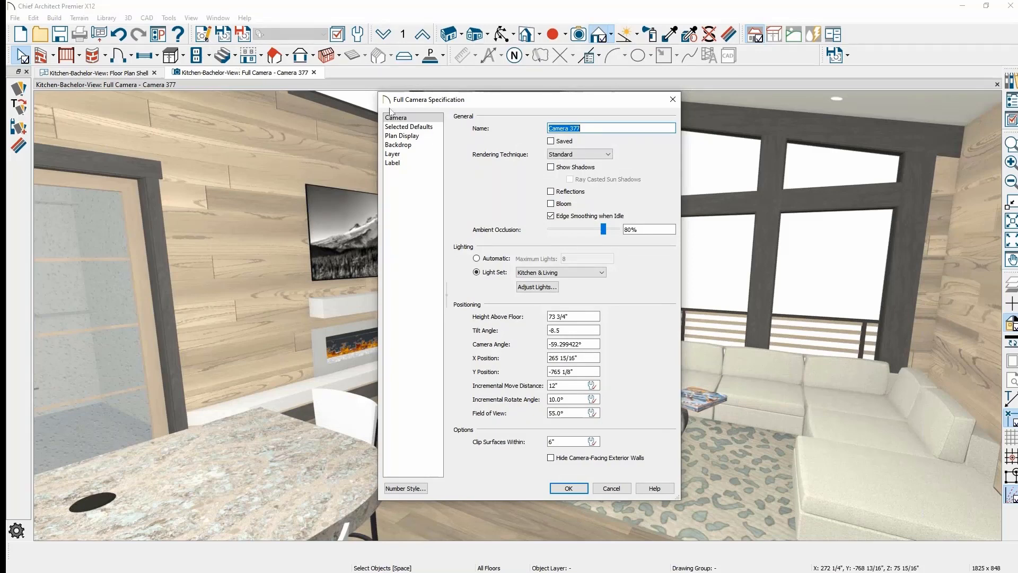
{"action": "left_click", "coordinate": [552, 167]}
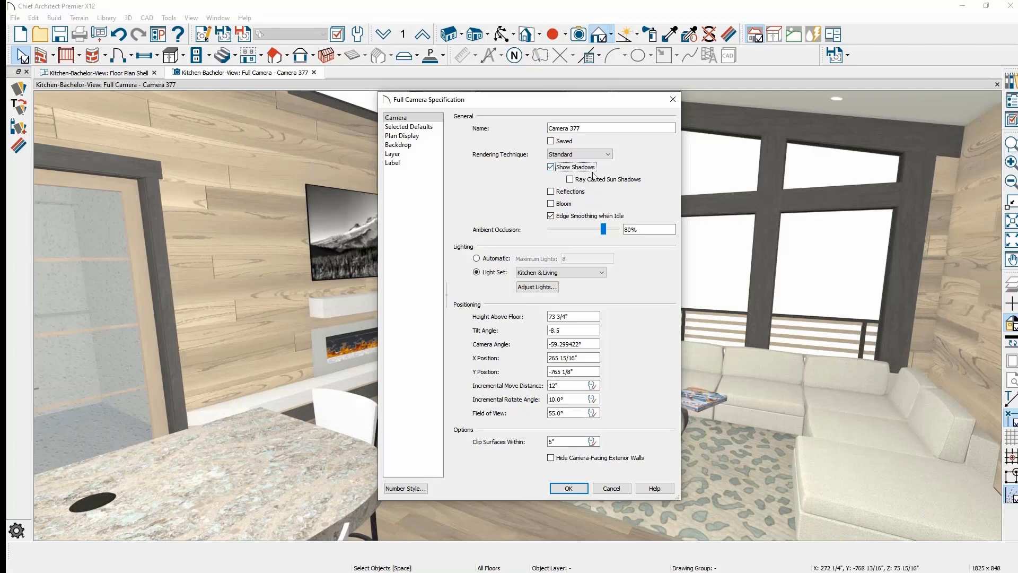
{"action": "left_click", "coordinate": [565, 488]}
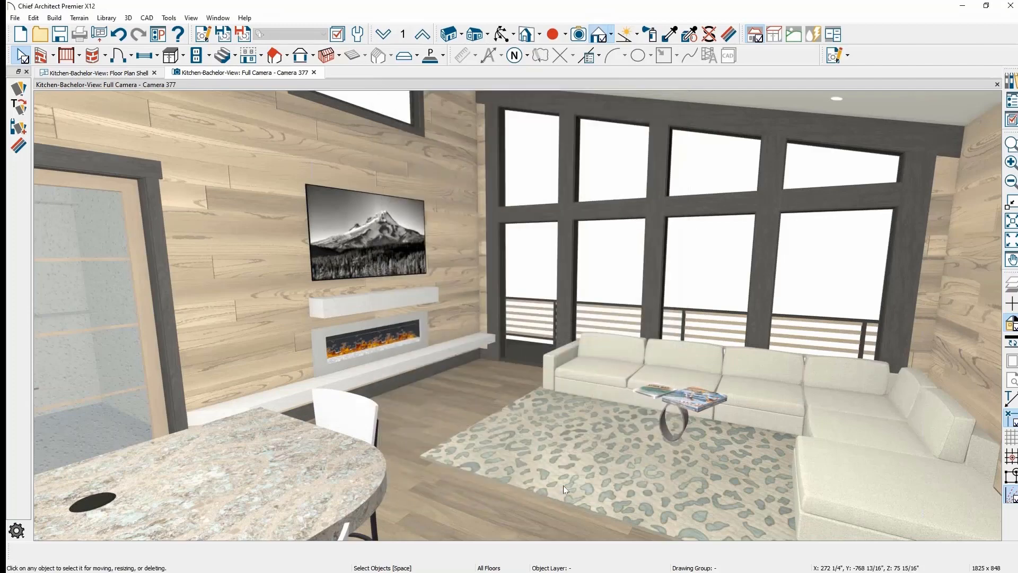
- Orbit Camera 377 toward the fireplace wall and windows and show the Lighting dropdown
{"action": "scroll", "coordinate": [563, 485], "scroll_direction": "up", "scroll_amount": 1}
{"action": "middle_click_drag", "start_coordinate": [564, 472], "coordinate": [581, 408]}
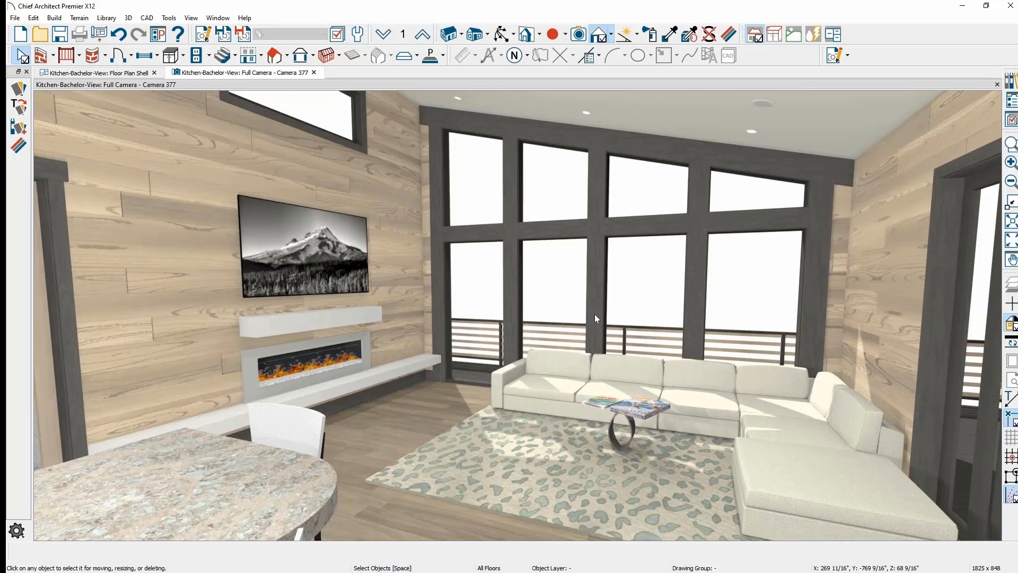
{"action": "left_click", "coordinate": [640, 35]}
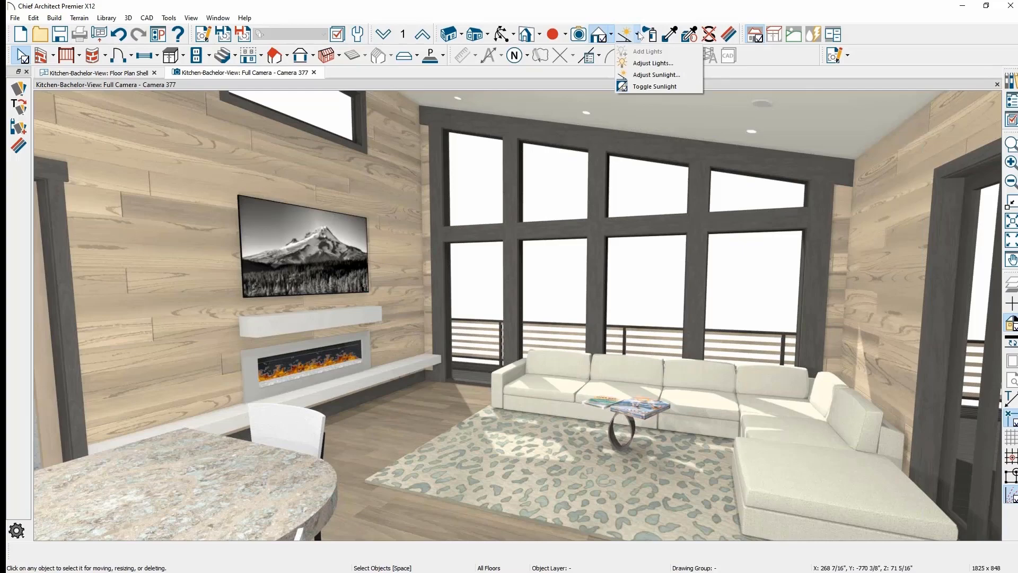
- Copy the Default Light Set into a light set named 'new' and sort lights by the On column
{"action": "left_click", "coordinate": [685, 66]}
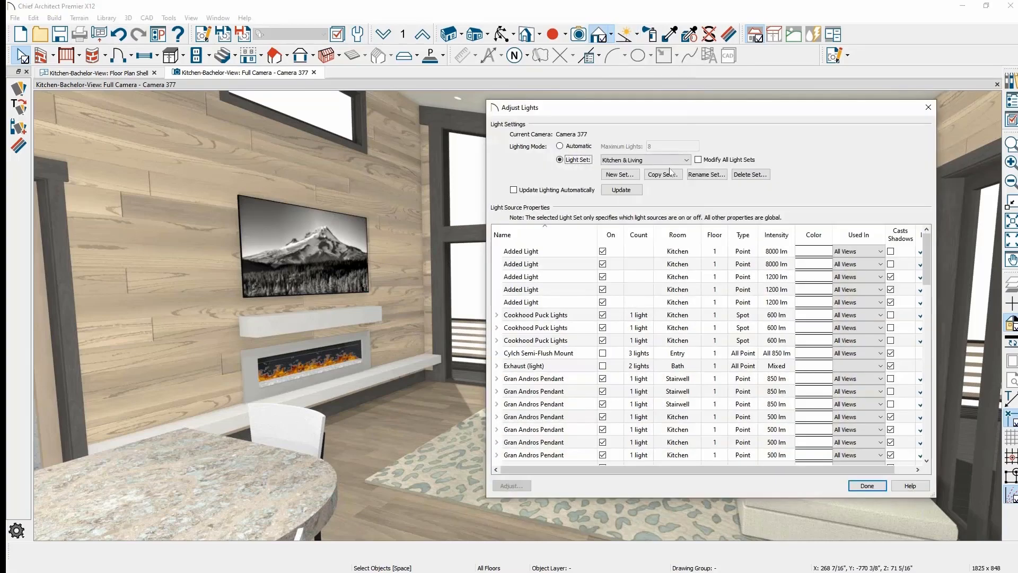
{"action": "left_click", "coordinate": [674, 161]}
{"action": "left_click", "coordinate": [669, 168]}
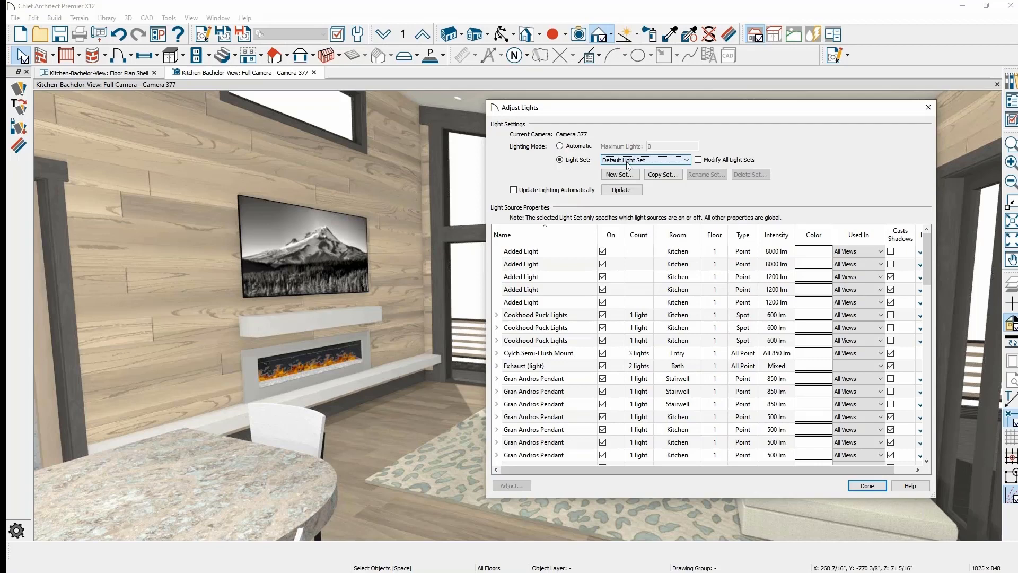
{"action": "scroll", "coordinate": [626, 333], "scroll_direction": "down", "scroll_amount": 4}
{"action": "scroll", "coordinate": [626, 333], "scroll_direction": "up", "scroll_amount": 4}
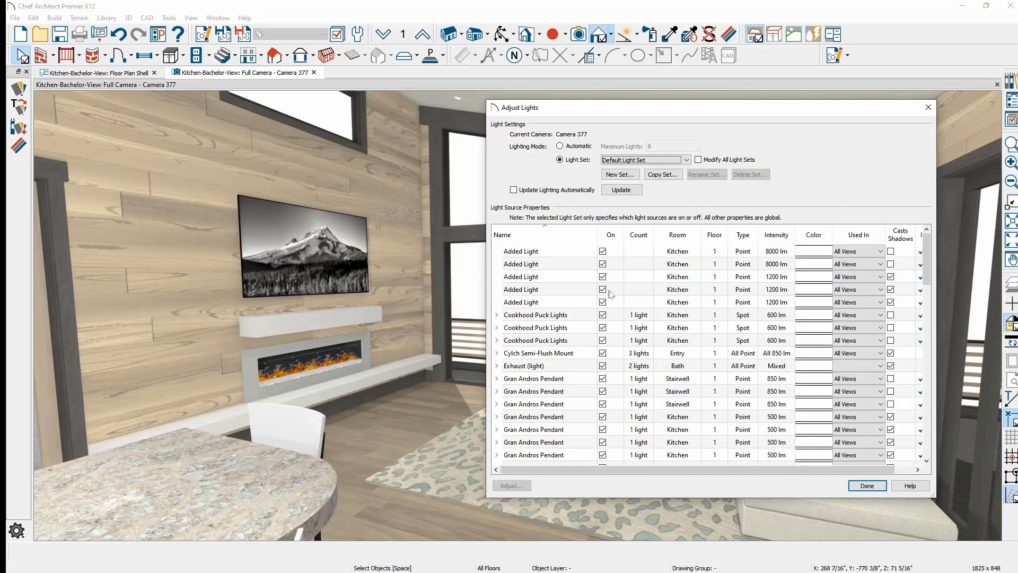
{"action": "scroll", "coordinate": [611, 294], "scroll_direction": "down", "scroll_amount": 5}
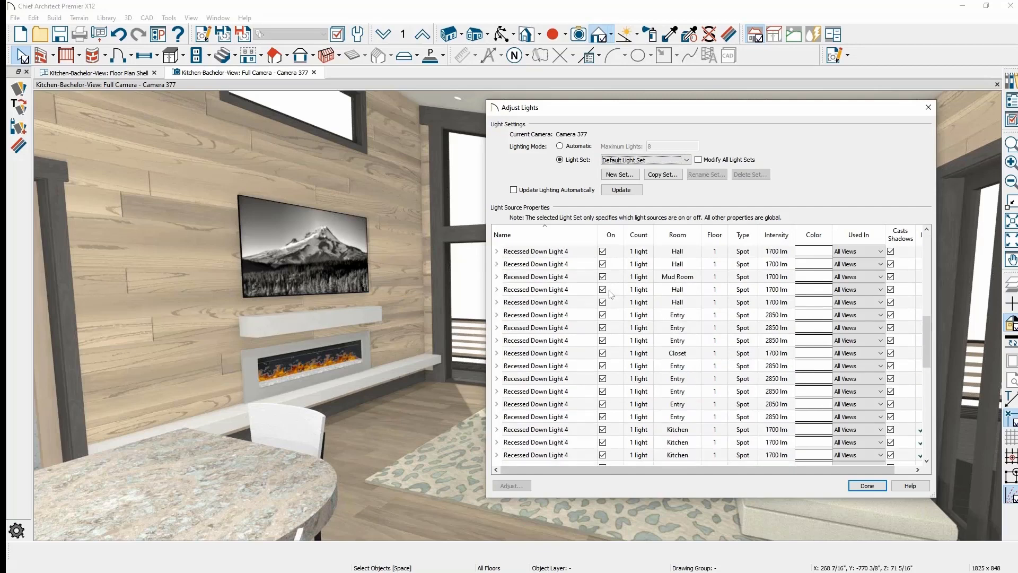
{"action": "scroll", "coordinate": [611, 294], "scroll_direction": "up", "scroll_amount": 10}
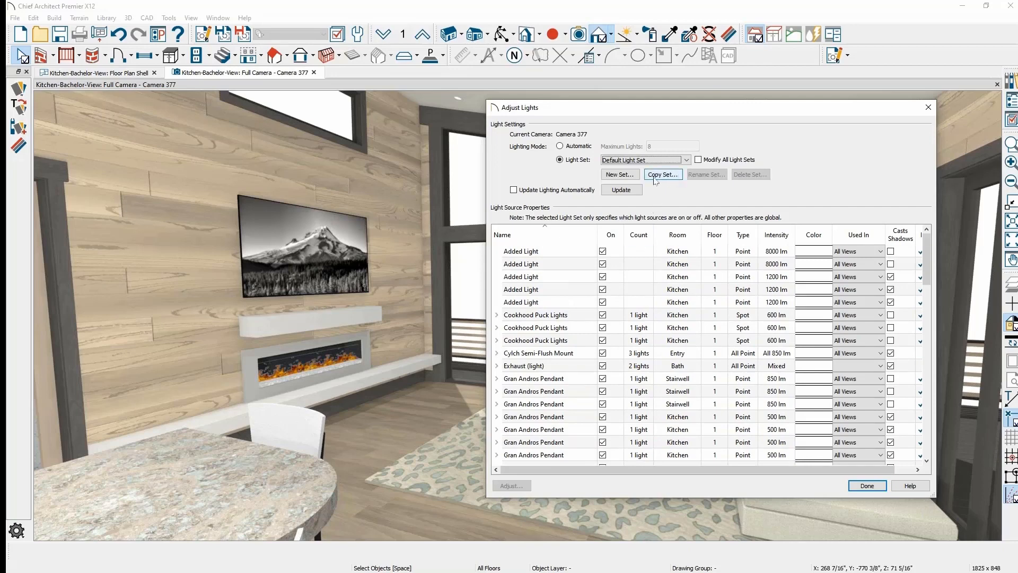
{"action": "left_click", "coordinate": [671, 179]}
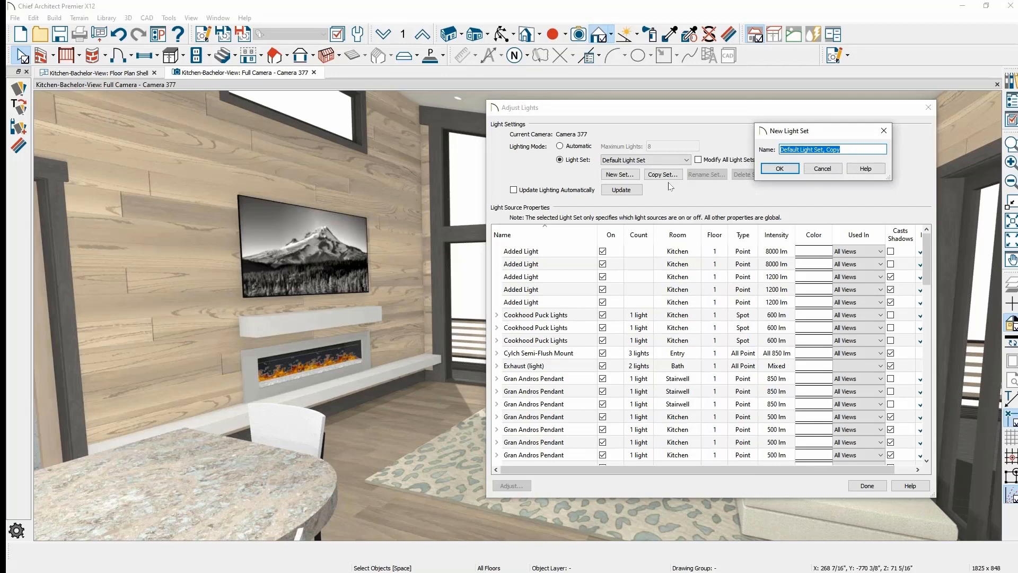
{"action": "type", "text": "new"}
{"action": "left_click", "coordinate": [776, 169]}
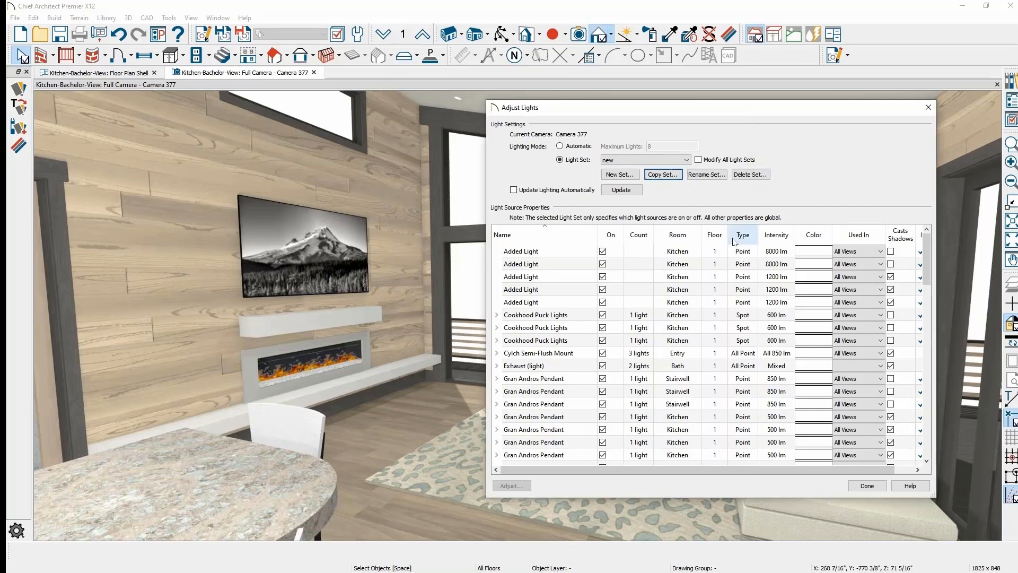
{"action": "left_click", "coordinate": [610, 238]}
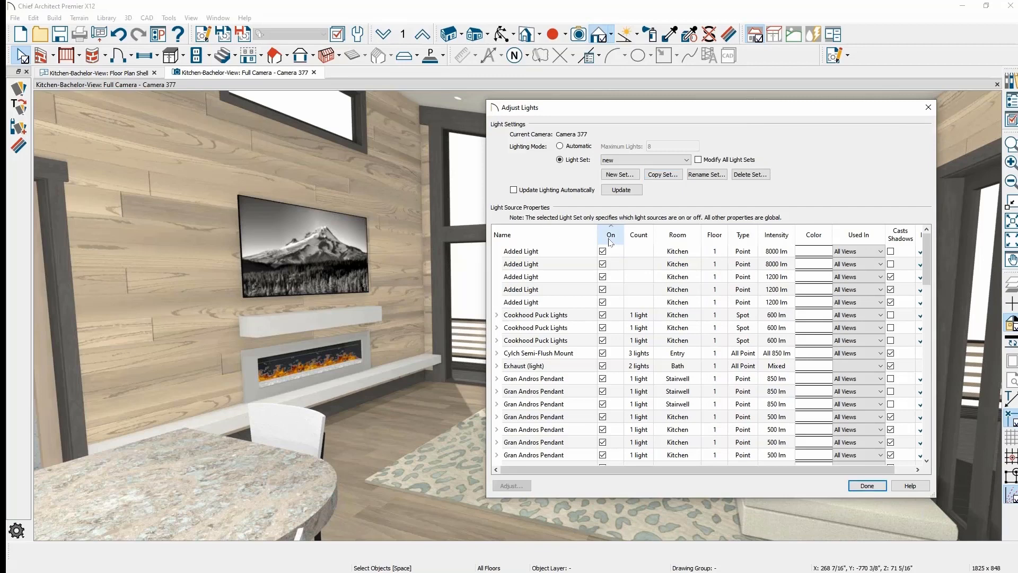
- Turn off every light in the 'new' light set
{"action": "left_click", "coordinate": [549, 255]}
{"action": "scroll", "coordinate": [554, 263], "scroll_direction": "down", "scroll_amount": 10}
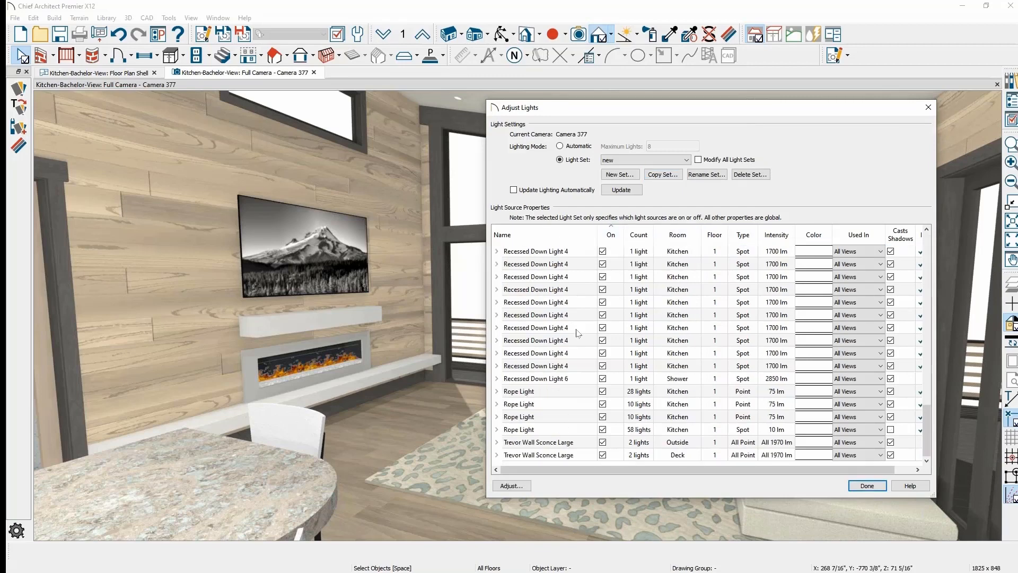
{"action": "left_click", "coordinate": [537, 457], "text": "shift"}
{"action": "left_click", "coordinate": [605, 406]}
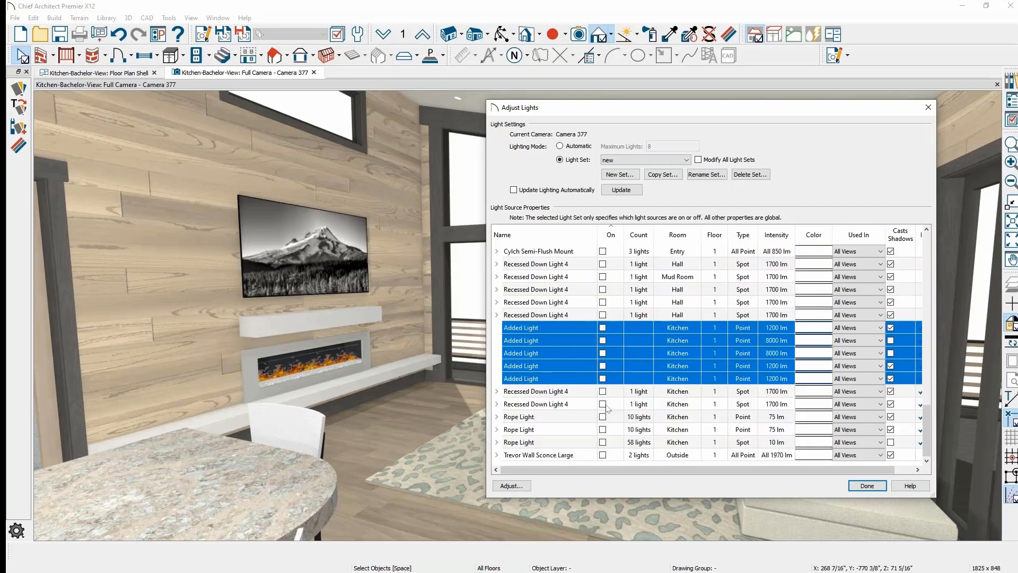
{"action": "scroll", "coordinate": [598, 369], "scroll_direction": "up", "scroll_amount": 15}
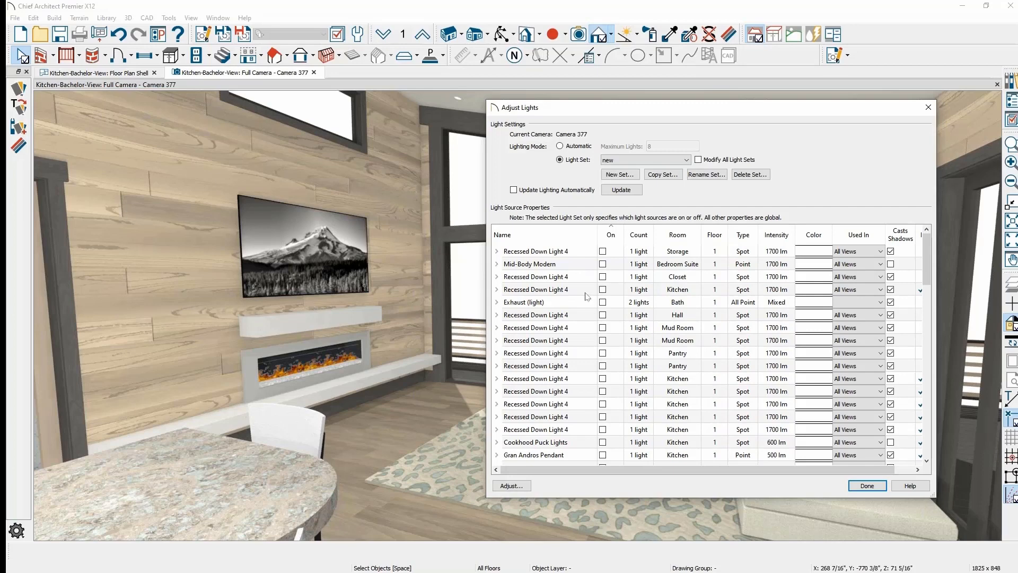
- Sort the lights by room, turn on all Kitchen lights, and close Adjust Lights
{"action": "left_click", "coordinate": [681, 240]}
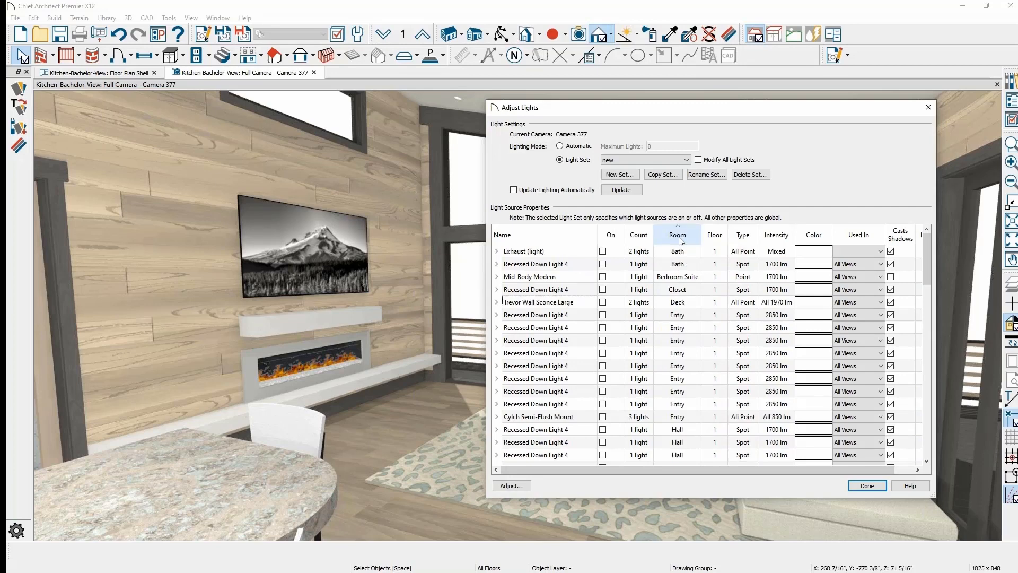
{"action": "scroll", "coordinate": [681, 241], "scroll_direction": "down", "scroll_amount": 4}
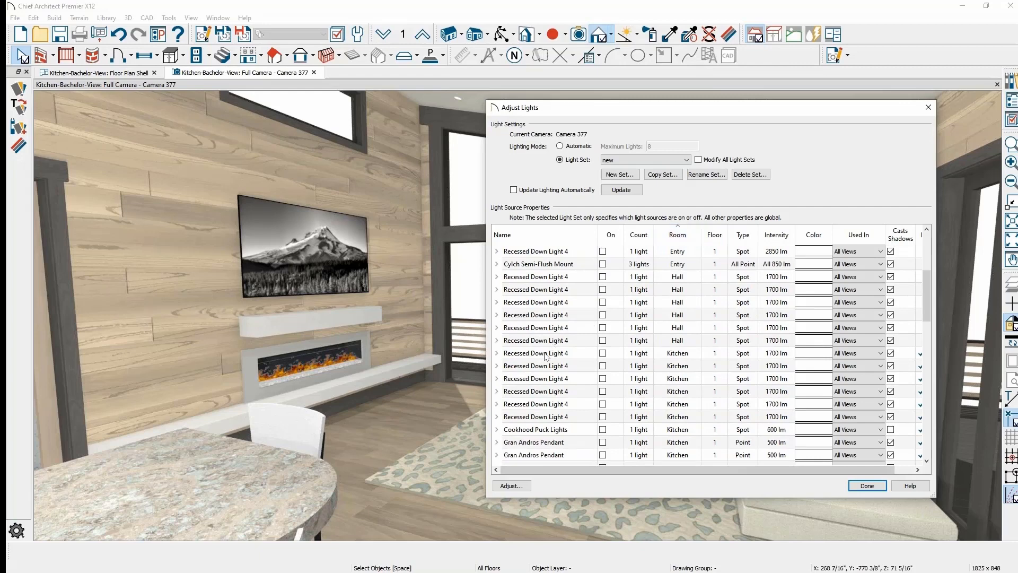
{"action": "scroll", "coordinate": [546, 356], "scroll_direction": "down", "scroll_amount": 8}
{"action": "scroll", "coordinate": [546, 356], "scroll_direction": "down", "scroll_amount": 5}
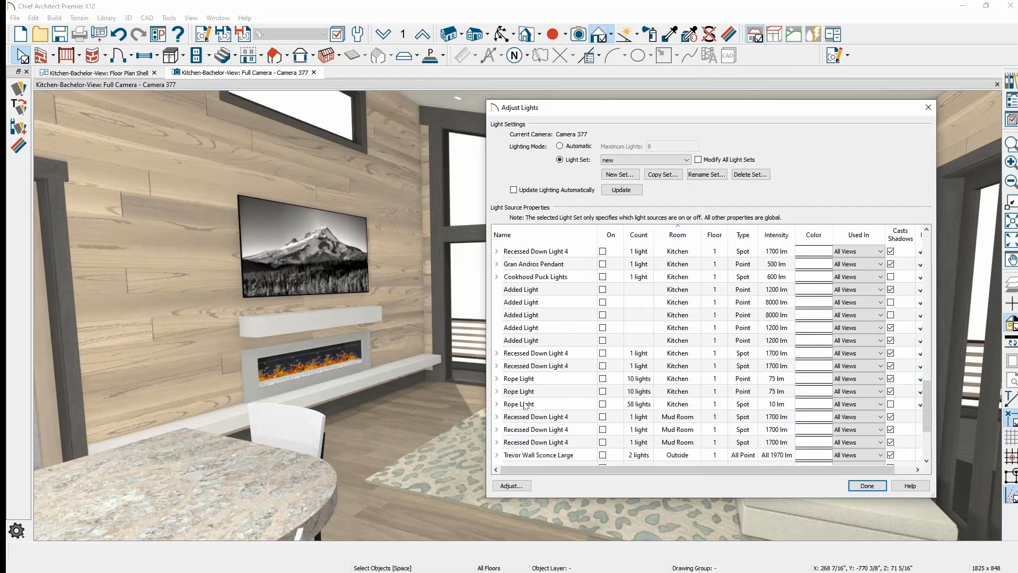
{"action": "left_click", "coordinate": [525, 404], "text": "shift"}
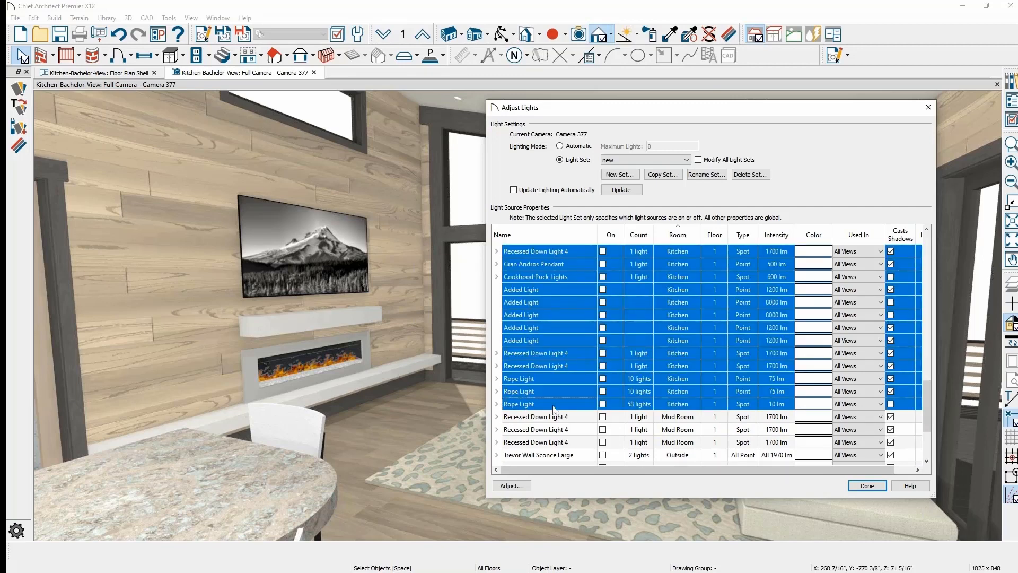
{"action": "left_click", "coordinate": [603, 404]}
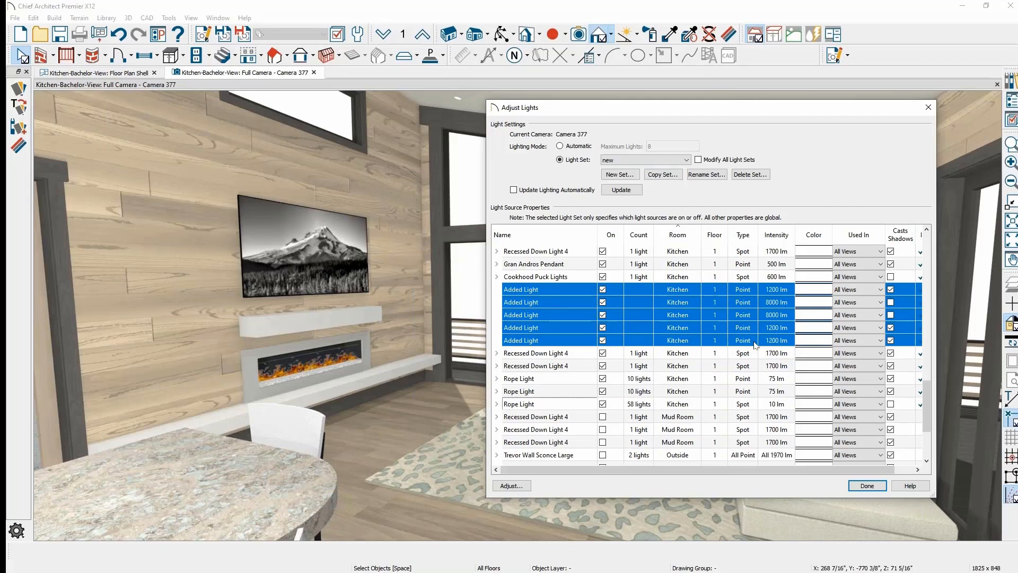
{"action": "left_click", "coordinate": [868, 485]}
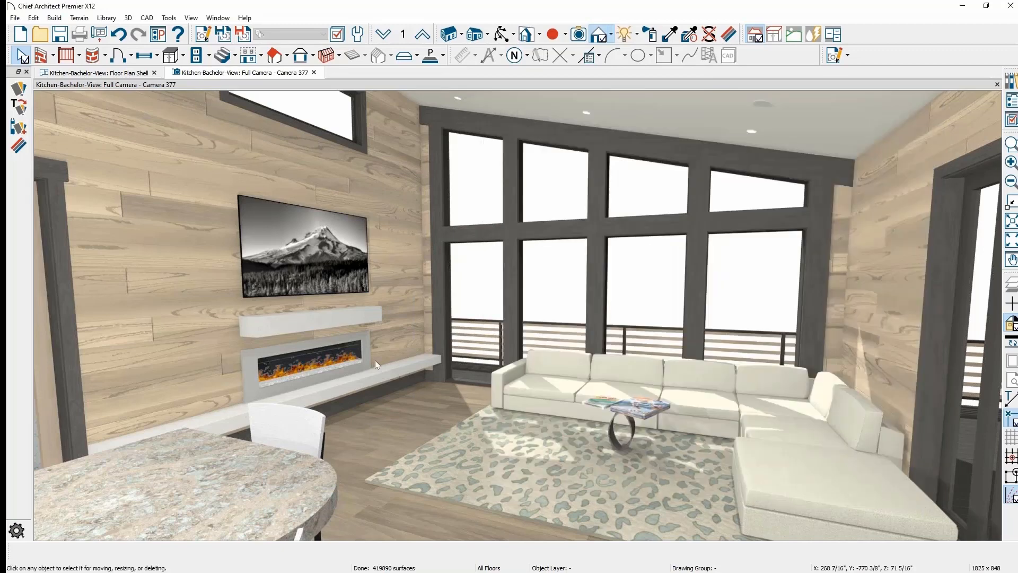
- Orbit from the kitchen back to the fireplace and sofa, pan sideways, then open the Library Browser
{"action": "middle_click_drag", "start_coordinate": [441, 358], "coordinate": [383, 335]}
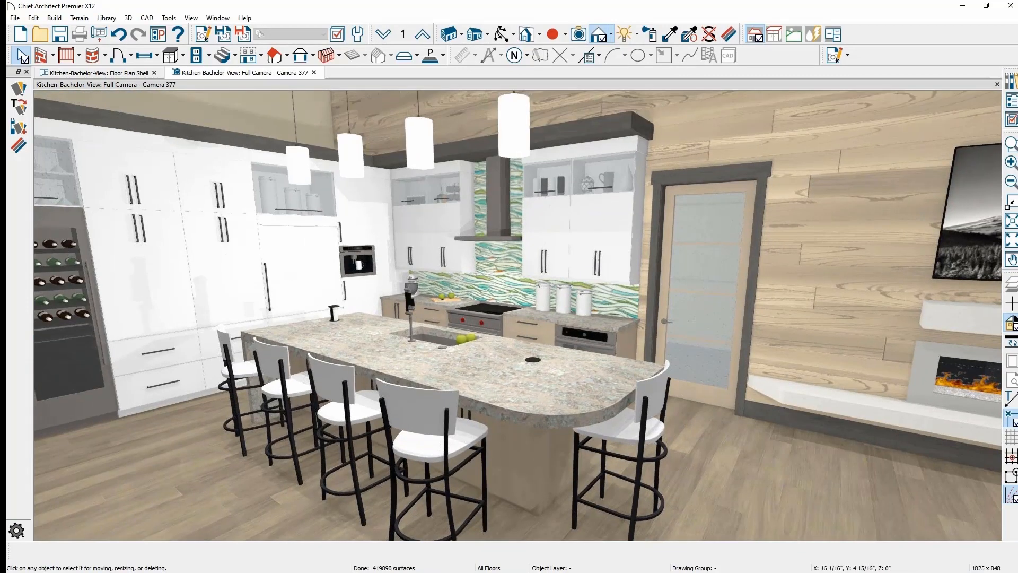
{"action": "middle_click_drag", "start_coordinate": [423, 364], "coordinate": [571, 335]}
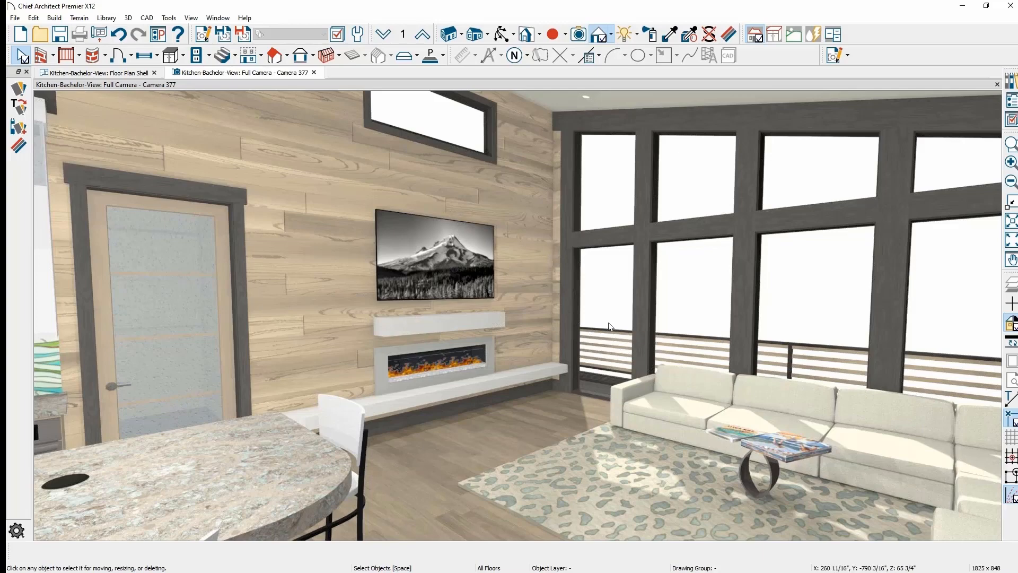
{"action": "middle_click_drag", "start_coordinate": [613, 295], "coordinate": [501, 285]}
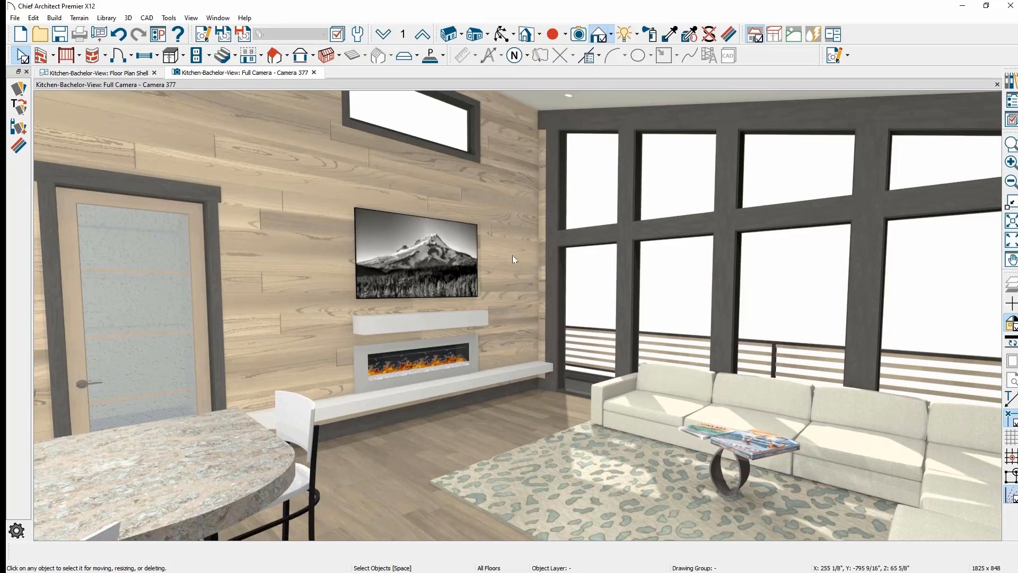
{"action": "left_click", "coordinate": [1011, 80]}
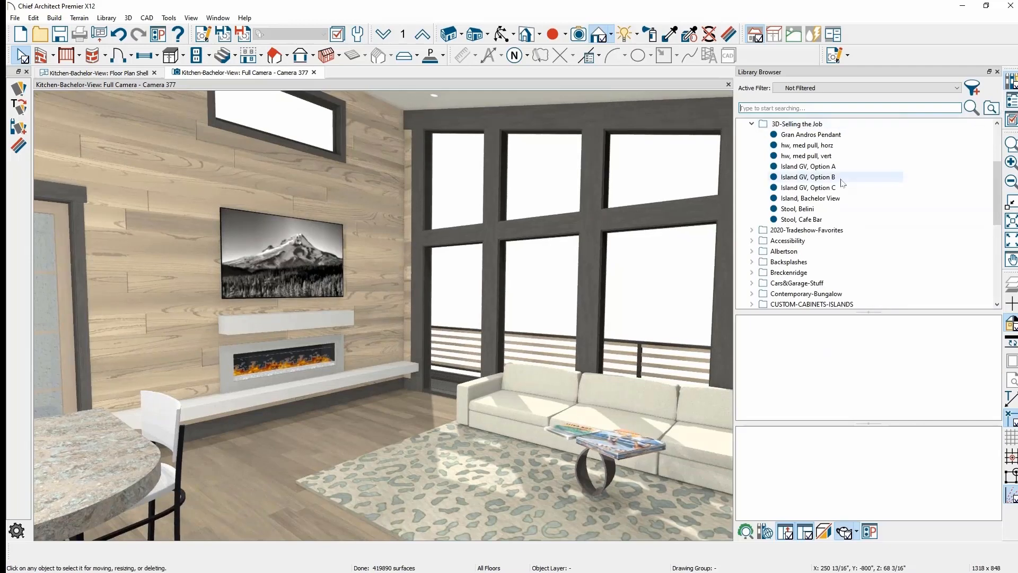
- Apply the LV-Class backdrop from Bachelor-View > Backdrops and orbit toward the sofa and windows
{"action": "scroll", "coordinate": [843, 183], "scroll_direction": "up", "scroll_amount": 3}
{"action": "left_click", "coordinate": [752, 166]}
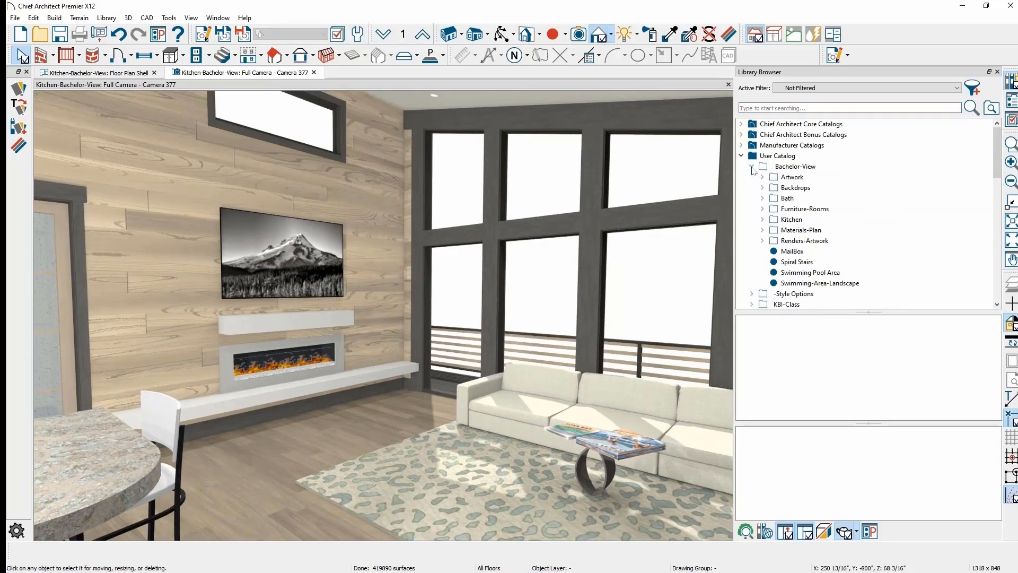
{"action": "left_click", "coordinate": [763, 187]}
{"action": "left_click", "coordinate": [807, 220]}
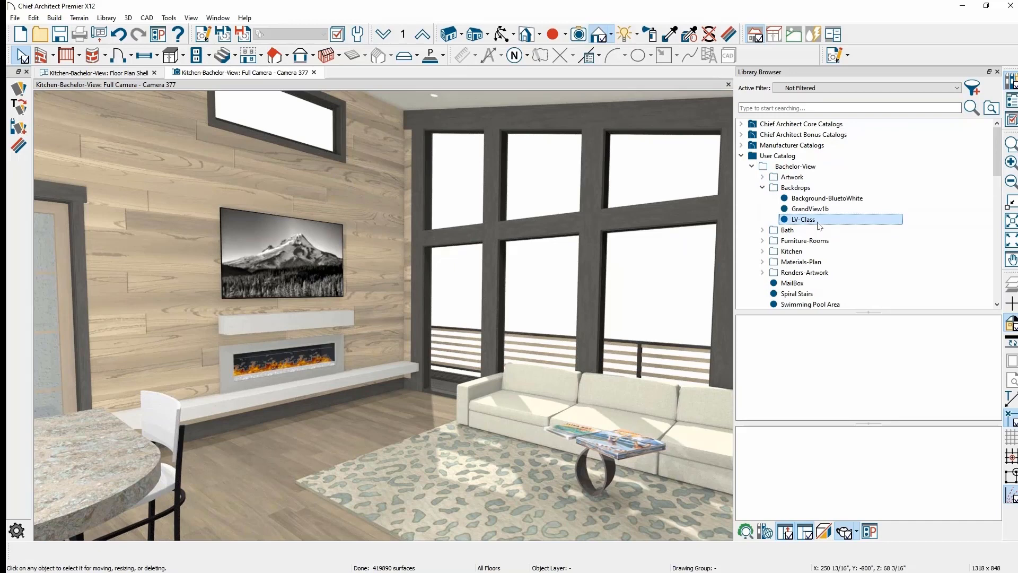
{"action": "left_click_drag", "start_coordinate": [822, 223], "coordinate": [687, 289]}
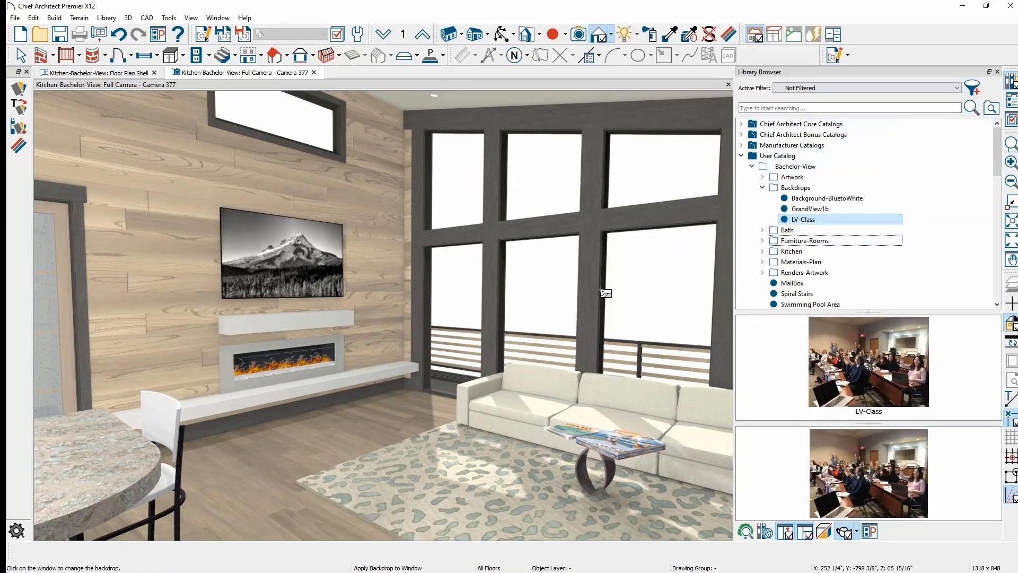
{"action": "left_click", "coordinate": [619, 303]}
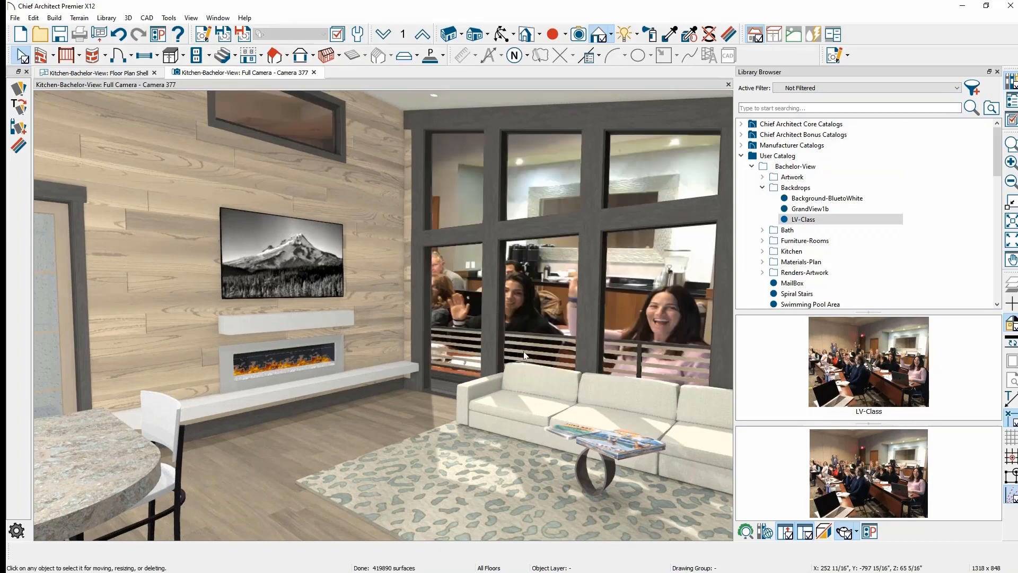
{"action": "middle_click_drag", "start_coordinate": [488, 373], "coordinate": [520, 369]}
{"action": "scroll", "coordinate": [242, 269], "scroll_direction": "up", "scroll_amount": 3}
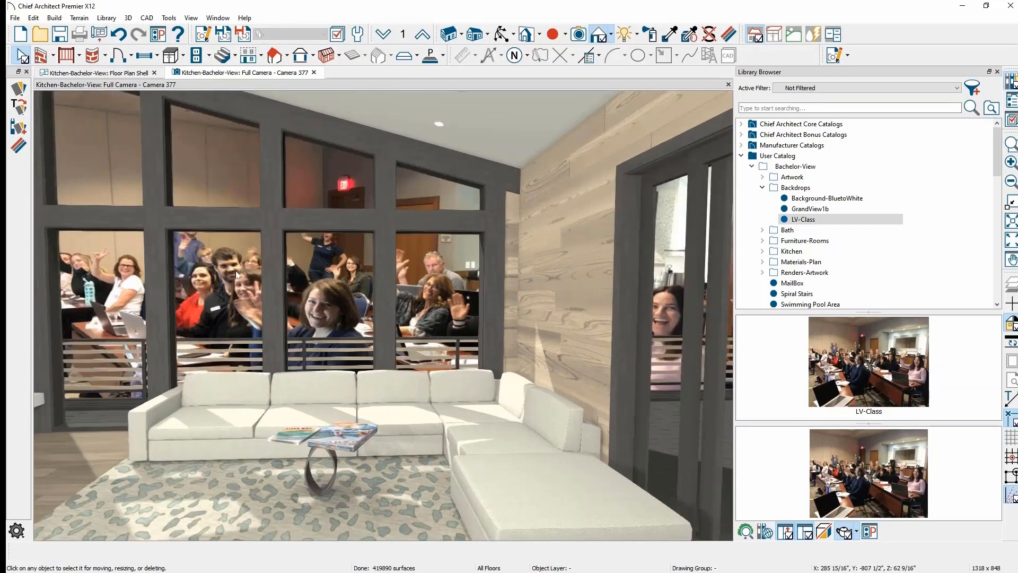
{"action": "middle_click_drag", "start_coordinate": [352, 332], "coordinate": [347, 280]}
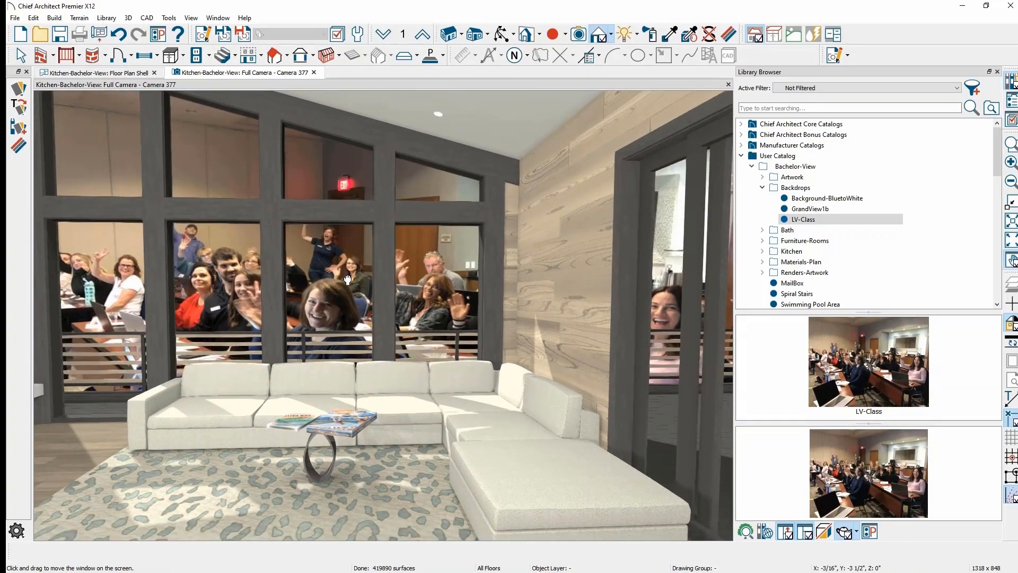
{"action": "scroll", "coordinate": [403, 290], "scroll_direction": "down", "scroll_amount": 2}
- Apply the GrandView1b mountain backdrop, then the Background-BluetoWhite sky backdrop
{"action": "left_click", "coordinate": [798, 210]}
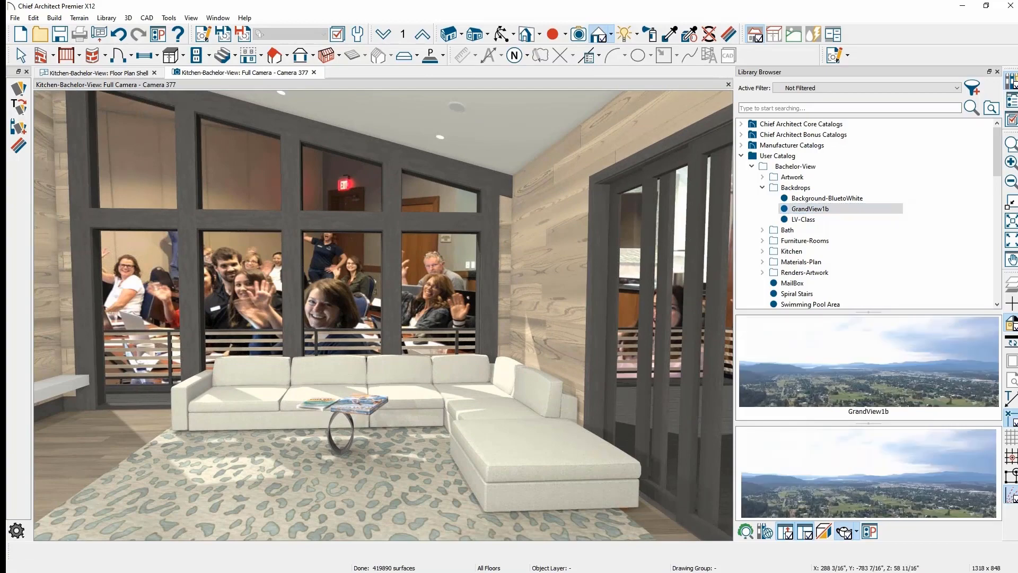
{"action": "left_click", "coordinate": [453, 300]}
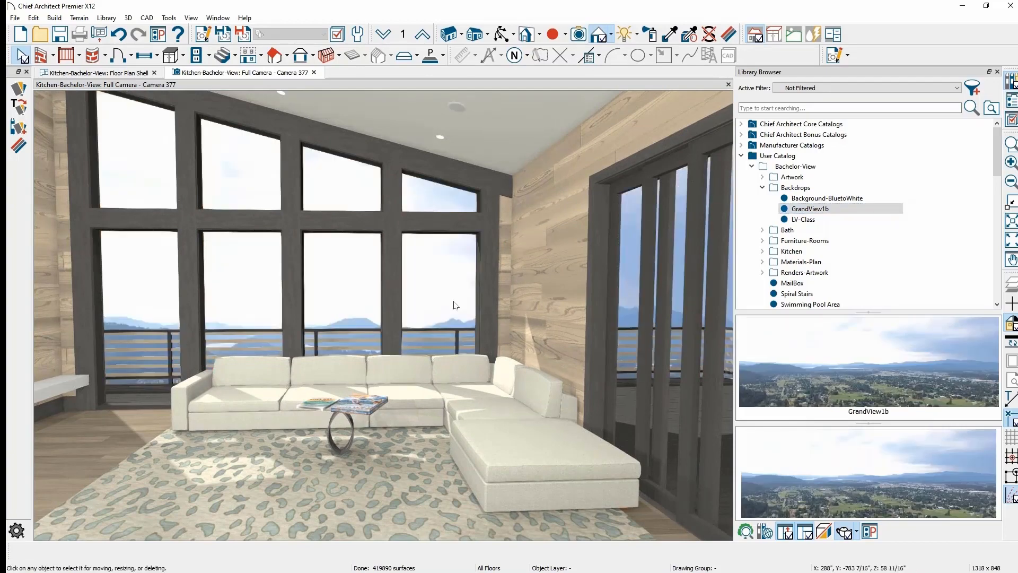
{"action": "left_click", "coordinate": [831, 199]}
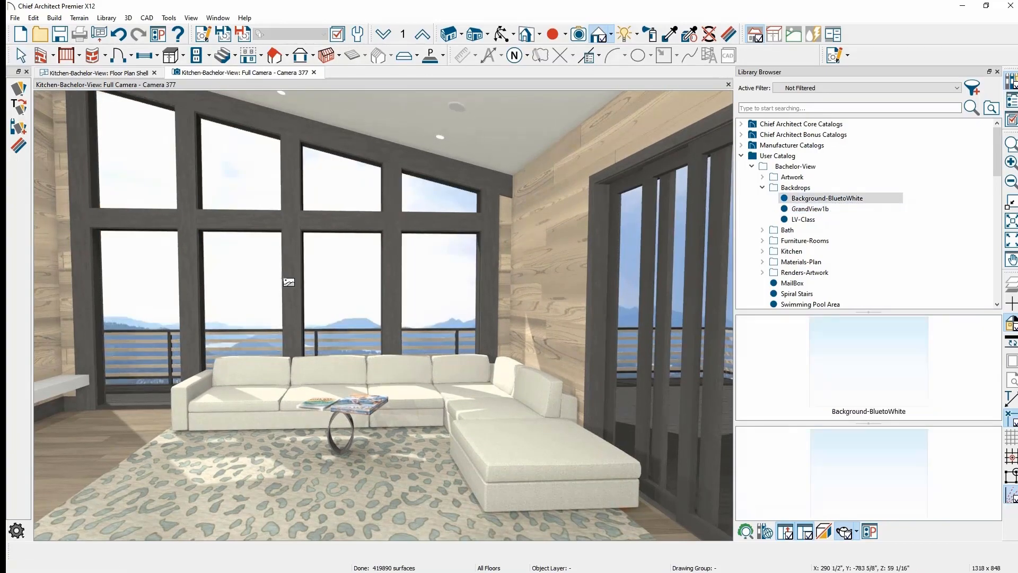
{"action": "left_click", "coordinate": [288, 282]}
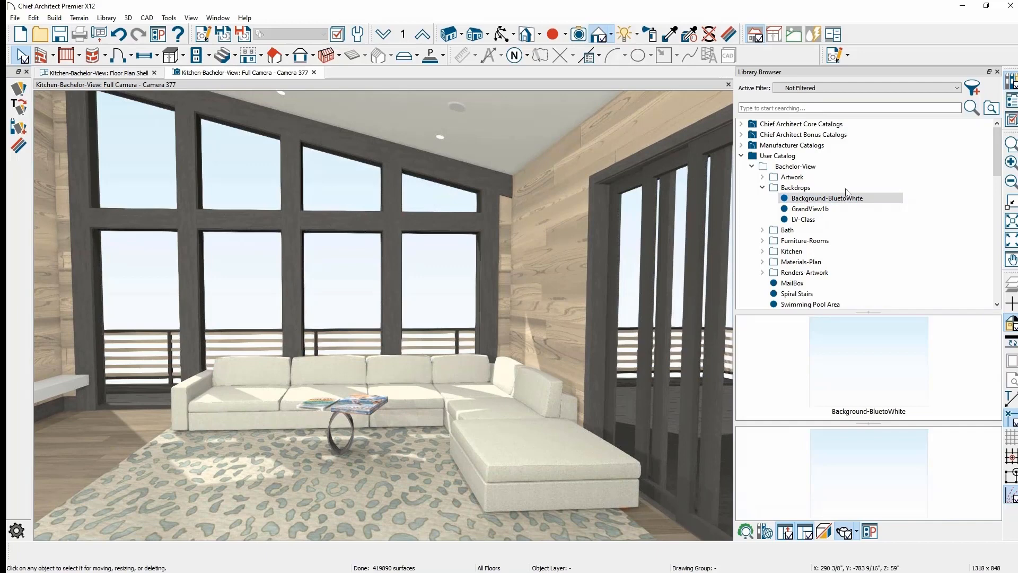
- Start a New > Backdrop import on the Backdrops folder, then cancel it
{"action": "left_click", "coordinate": [845, 191]}
{"action": "right_click", "coordinate": [843, 191]}
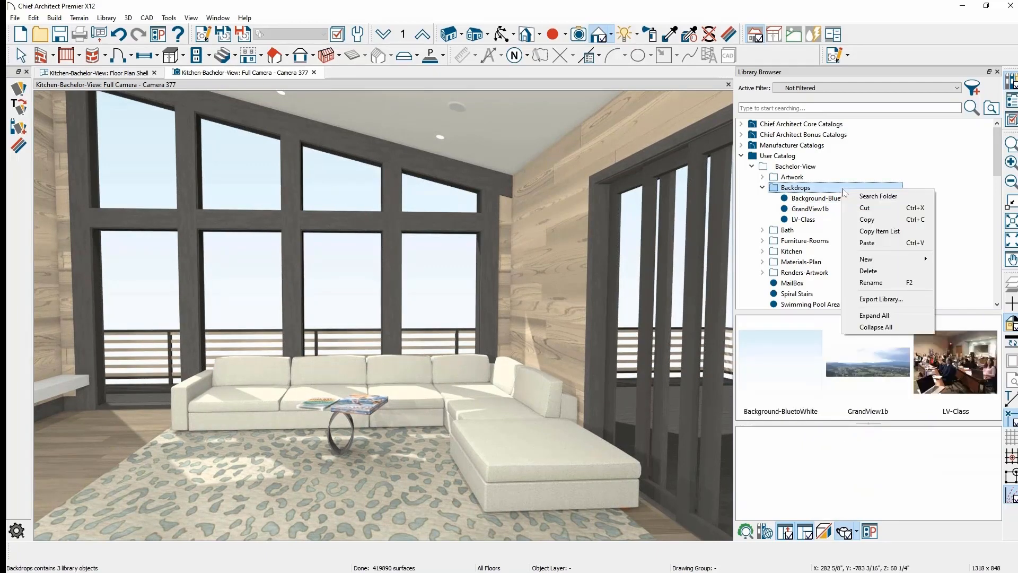
{"action": "mouse_move", "coordinate": [889, 260]}
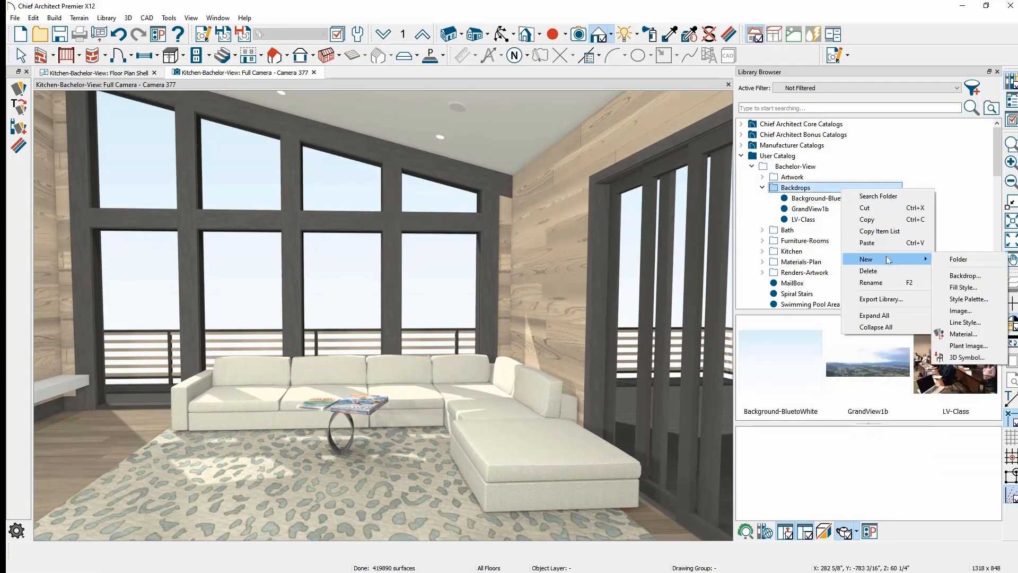
{"action": "left_click", "coordinate": [968, 277]}
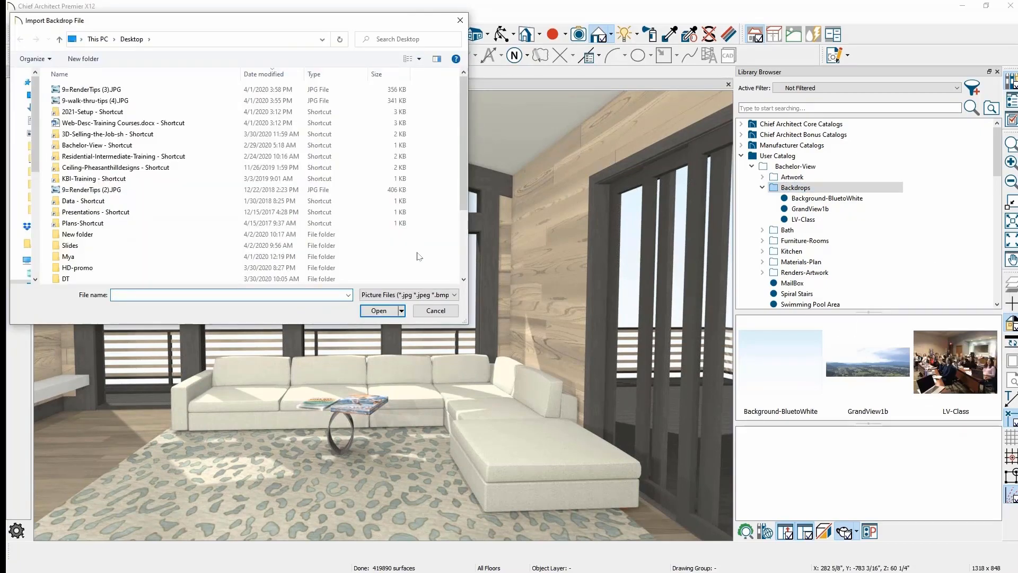
{"action": "left_click", "coordinate": [436, 311]}
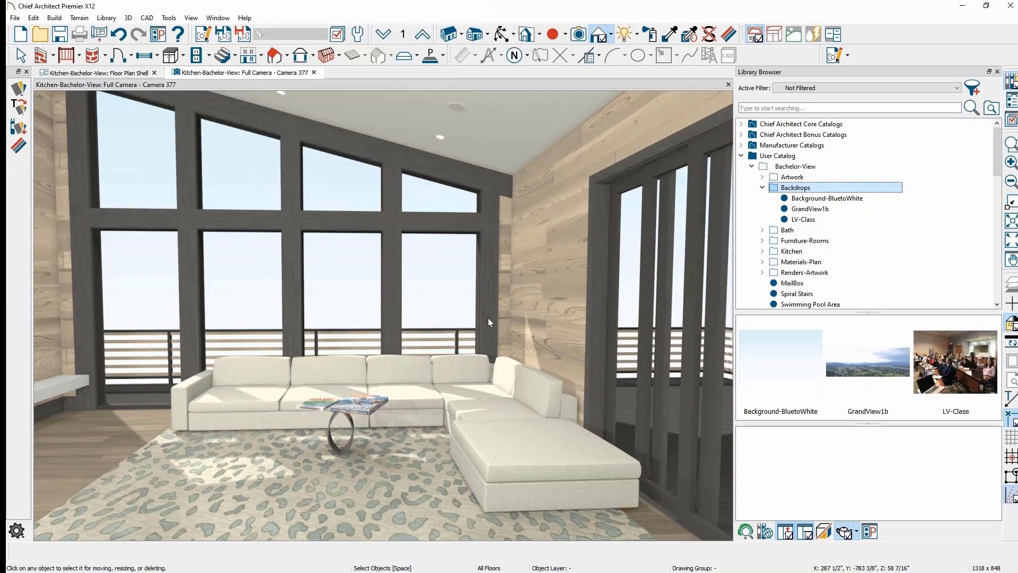
{"action": "scroll", "coordinate": [488, 317], "scroll_direction": "down", "scroll_amount": 4}
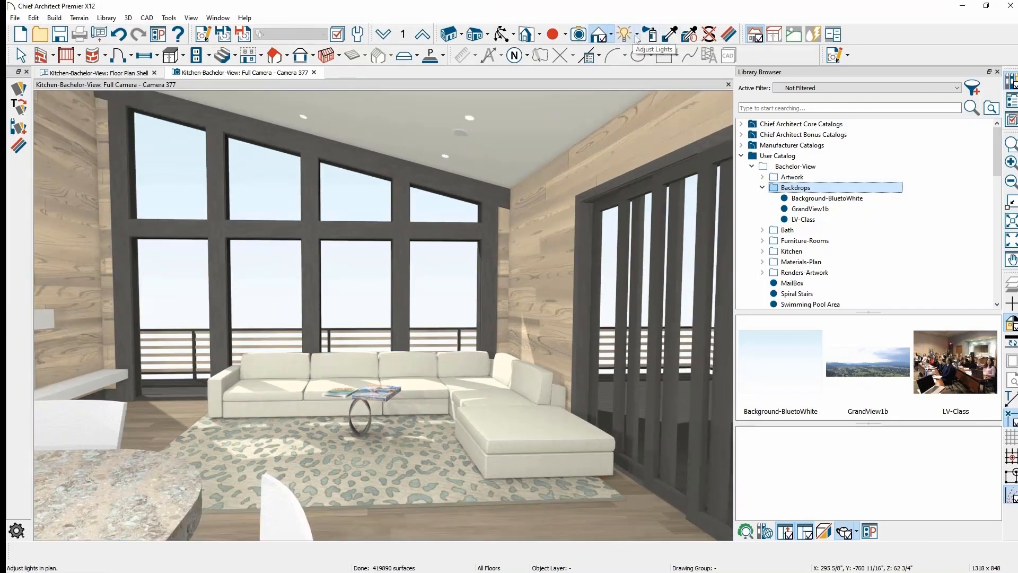
- Select the Default Light Set in Adjust Lights and orbit to frame the kitchen island
{"action": "left_click", "coordinate": [637, 36]}
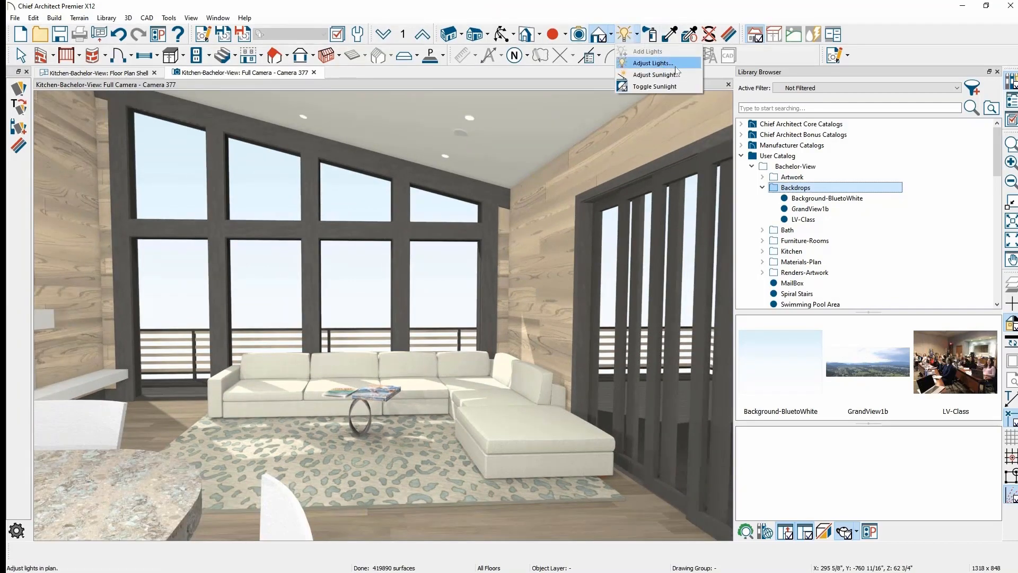
{"action": "left_click", "coordinate": [653, 63]}
{"action": "left_click", "coordinate": [637, 159]}
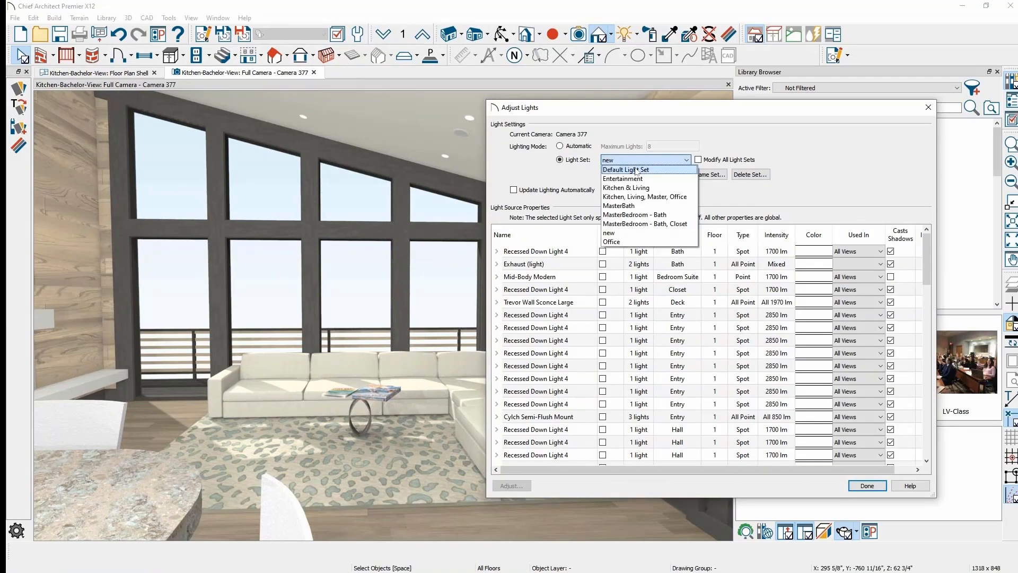
{"action": "left_click", "coordinate": [635, 171]}
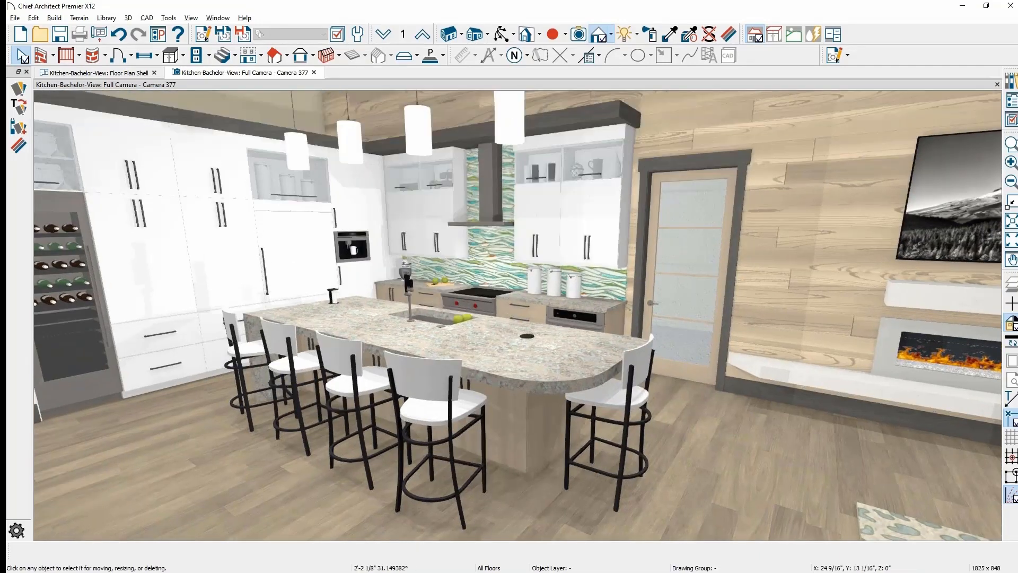
{"action": "middle_click_drag", "start_coordinate": [518, 316], "coordinate": [513, 332]}
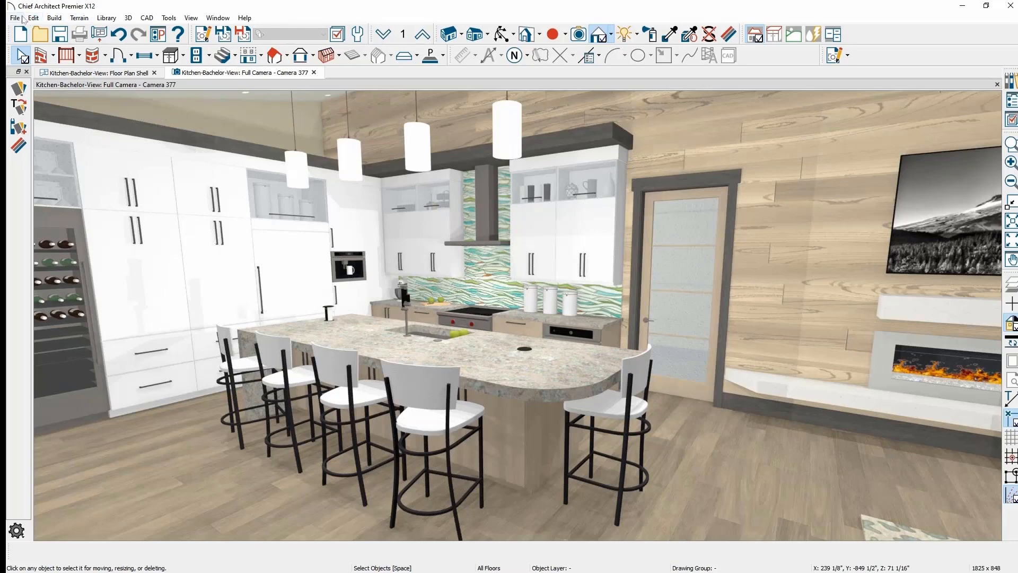
- Start a 360 panorama export of the kitchen view with a panorama height of 4096
{"action": "left_click", "coordinate": [15, 17]}
{"action": "mouse_move", "coordinate": [63, 229]}
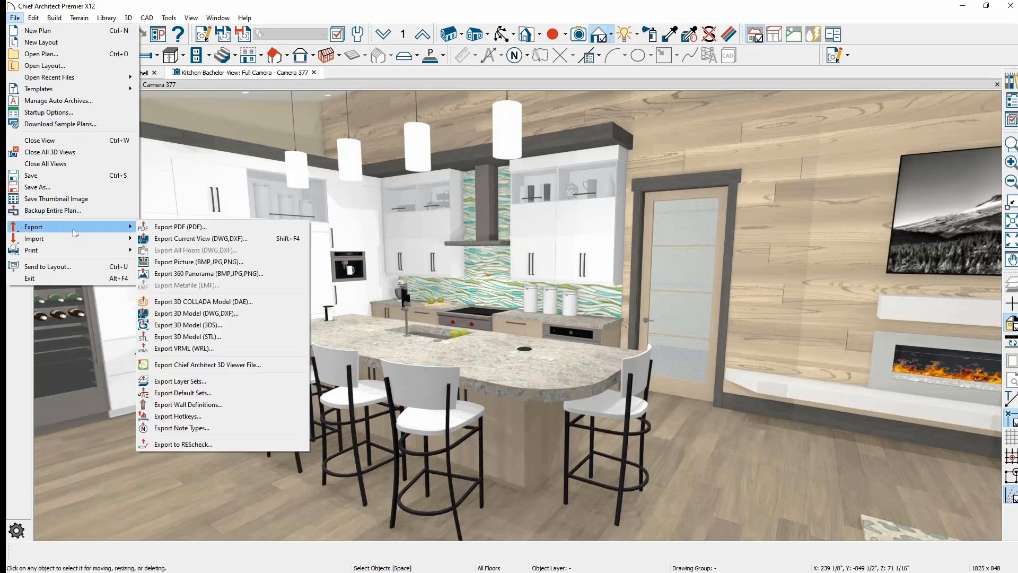
{"action": "left_click", "coordinate": [280, 274]}
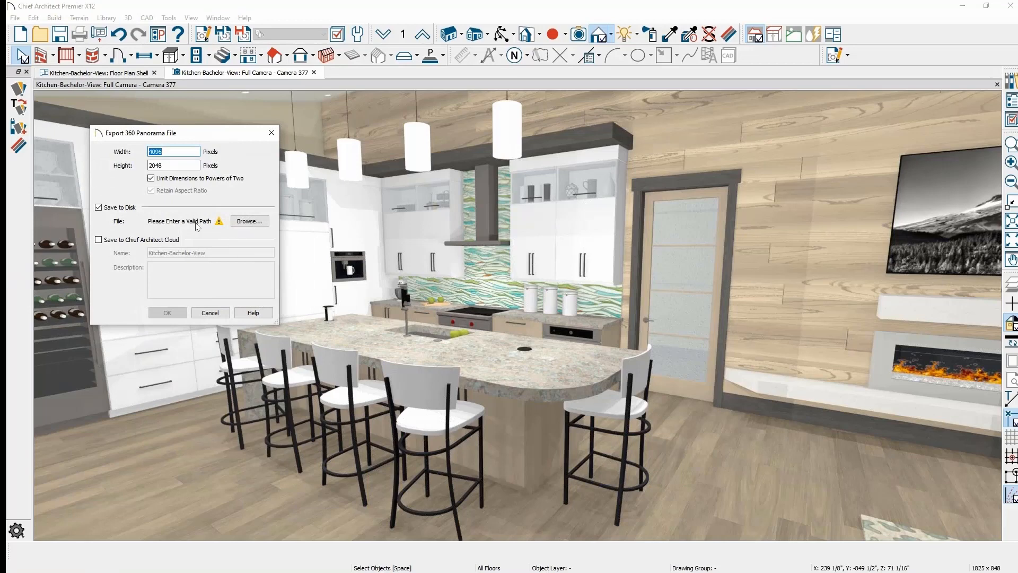
{"action": "double_click", "coordinate": [174, 163]}
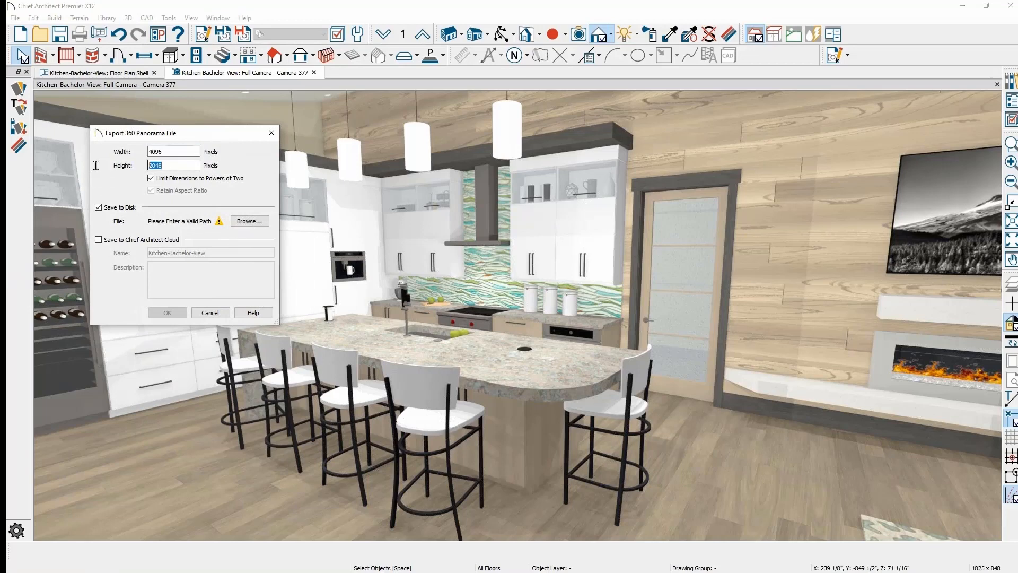
{"action": "type", "text": "4096"}
{"action": "key", "text": "Tab"}
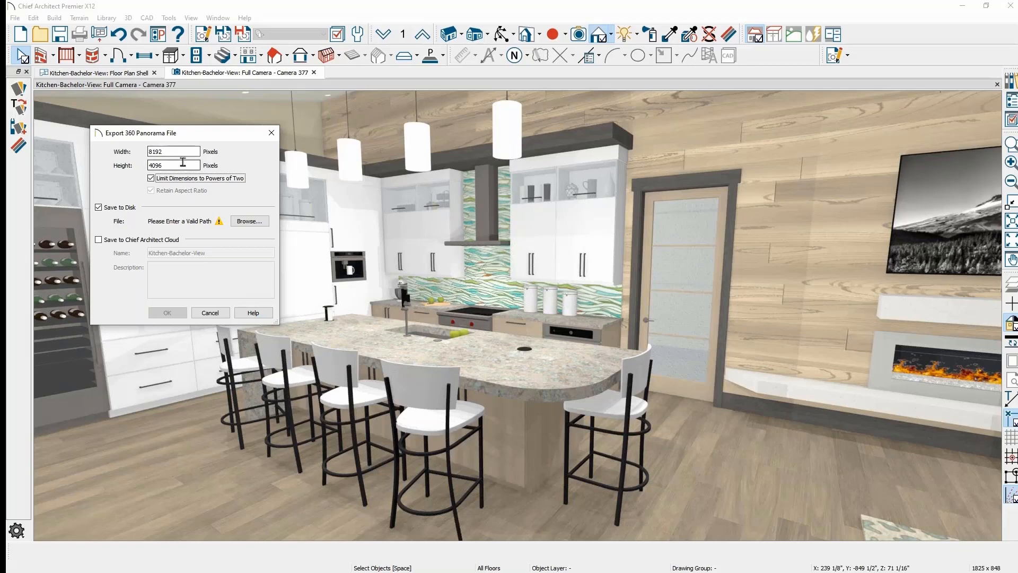
- Upload to Chief Architect Cloud and save the file as my-kit.jpg in Slides, then export
{"action": "left_click", "coordinate": [117, 243]}
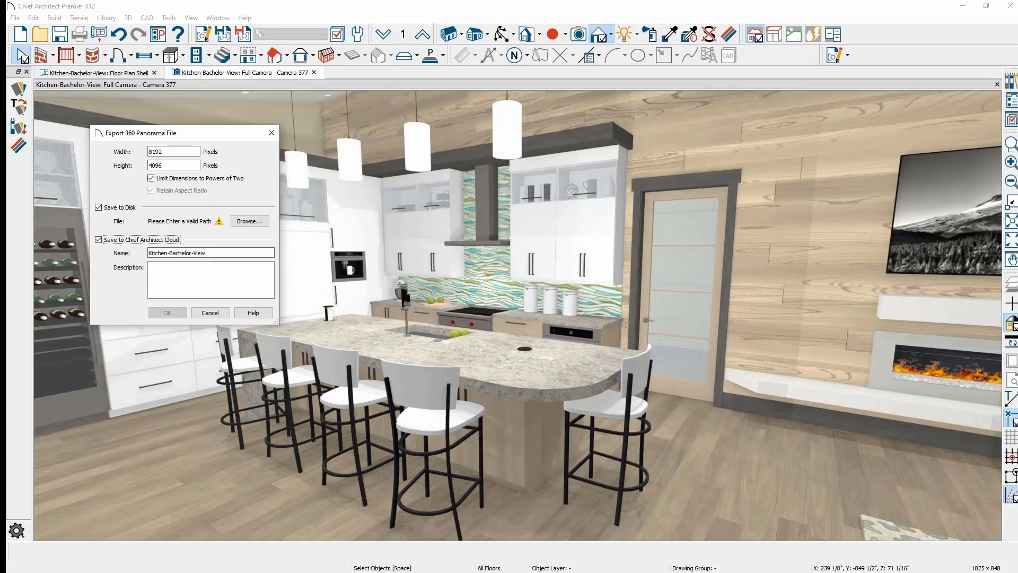
{"action": "left_click_drag", "start_coordinate": [229, 255], "coordinate": [93, 286]}
{"action": "type", "text": "my-kit"}
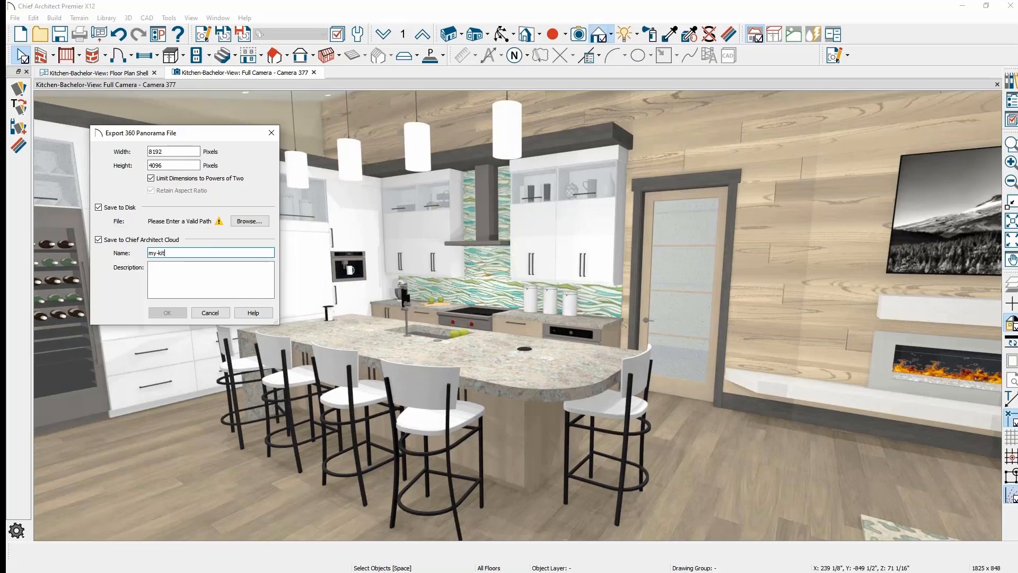
{"action": "left_click", "coordinate": [249, 221]}
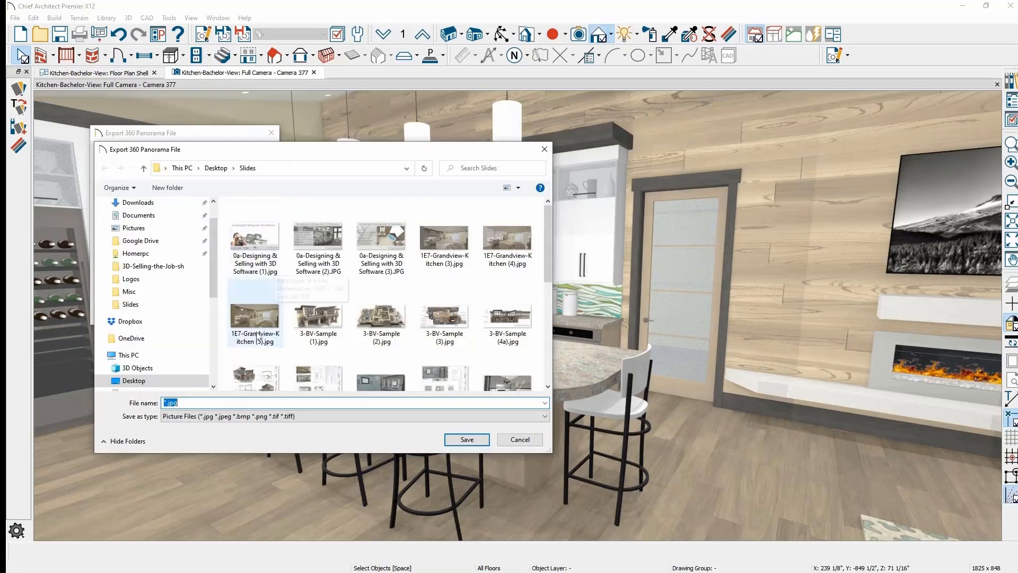
{"action": "type", "text": "kit"}
{"action": "key", "text": "Home"}
{"action": "type", "text": "my-"}
{"action": "left_click", "coordinate": [467, 440]}
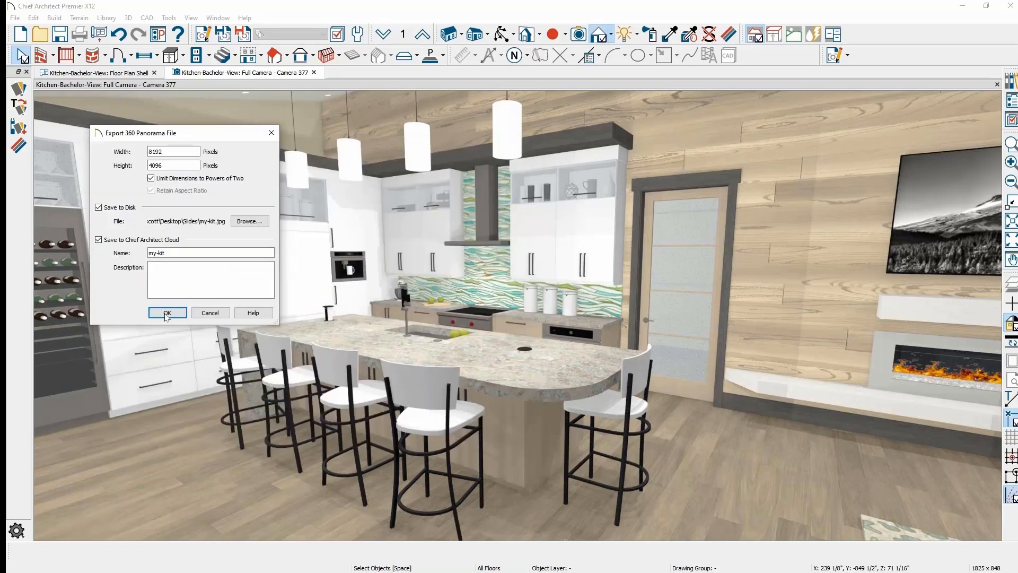
{"action": "left_click", "coordinate": [167, 318]}
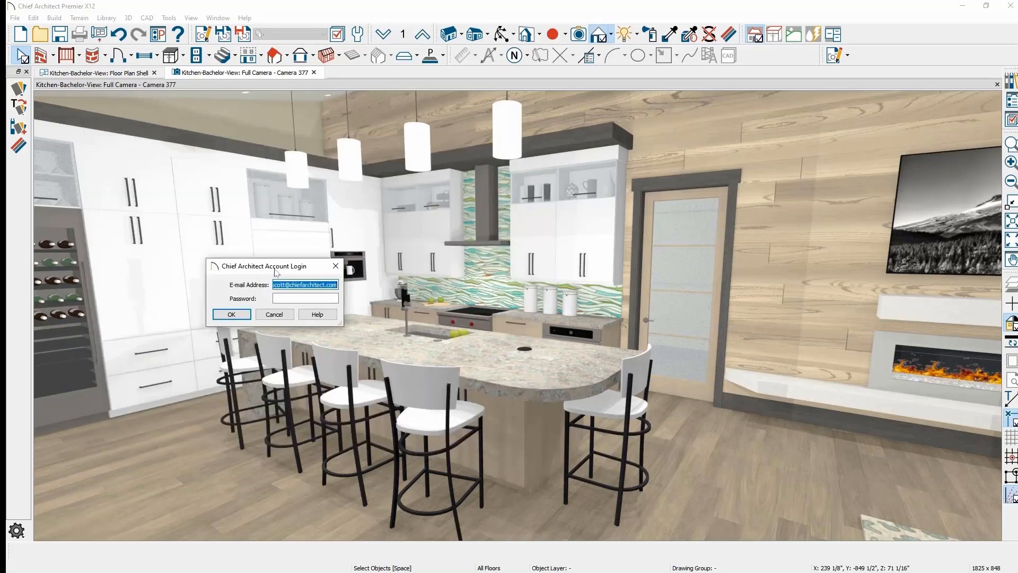
- Sign in to the Chief Architect account, let my-kit render and upload, and dismiss the success message
{"action": "left_click_drag", "start_coordinate": [274, 267], "coordinate": [1017, 249]}
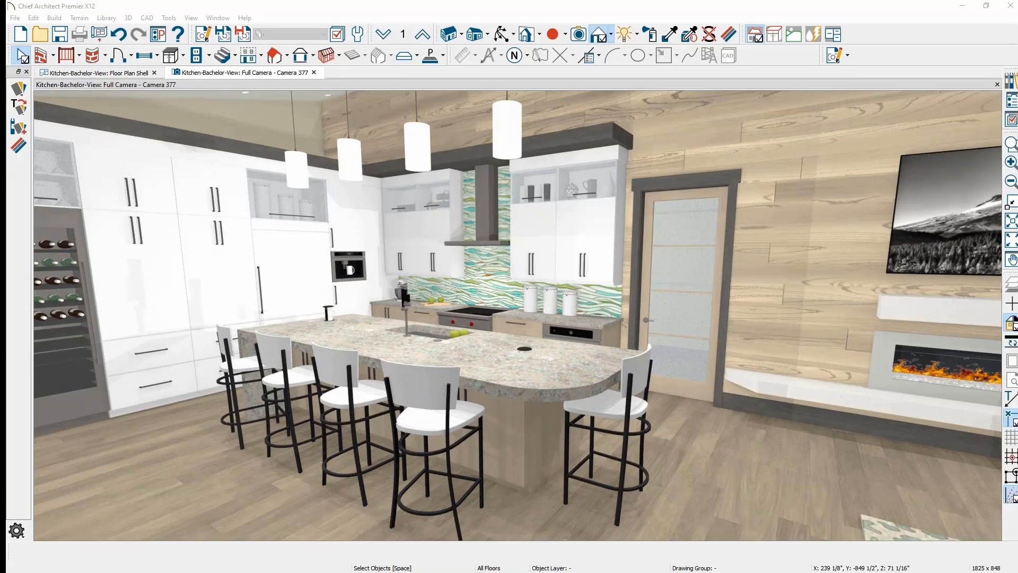
{"action": "left_click_drag", "start_coordinate": [1017, 404], "coordinate": [258, 313]}
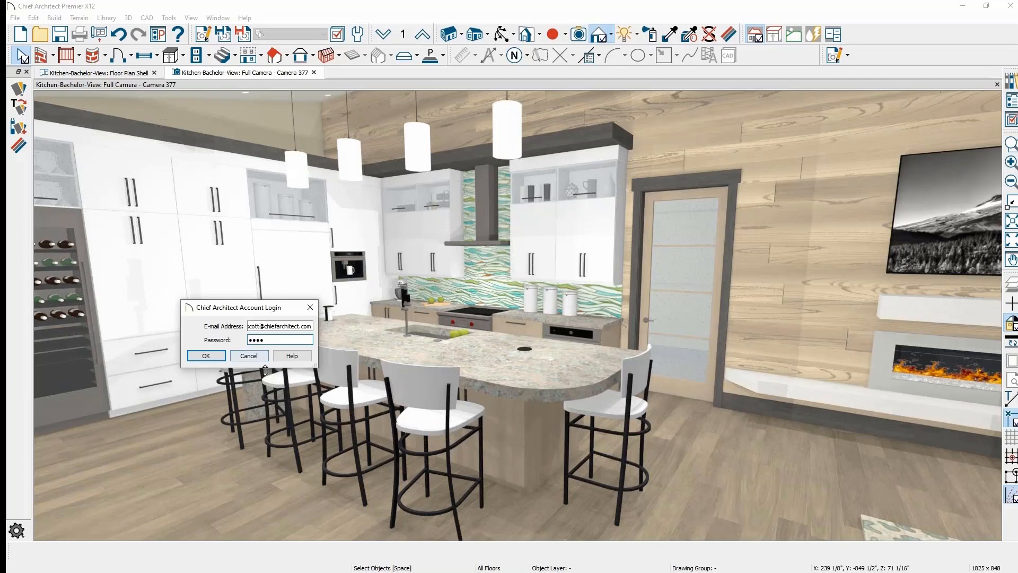
{"action": "left_click", "coordinate": [207, 356]}
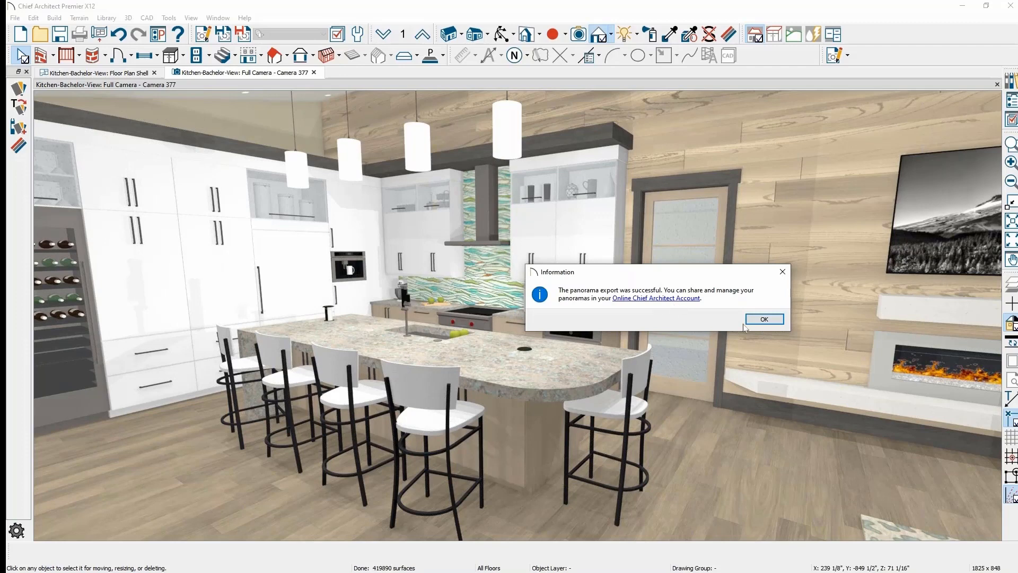
{"action": "left_click", "coordinate": [782, 273]}
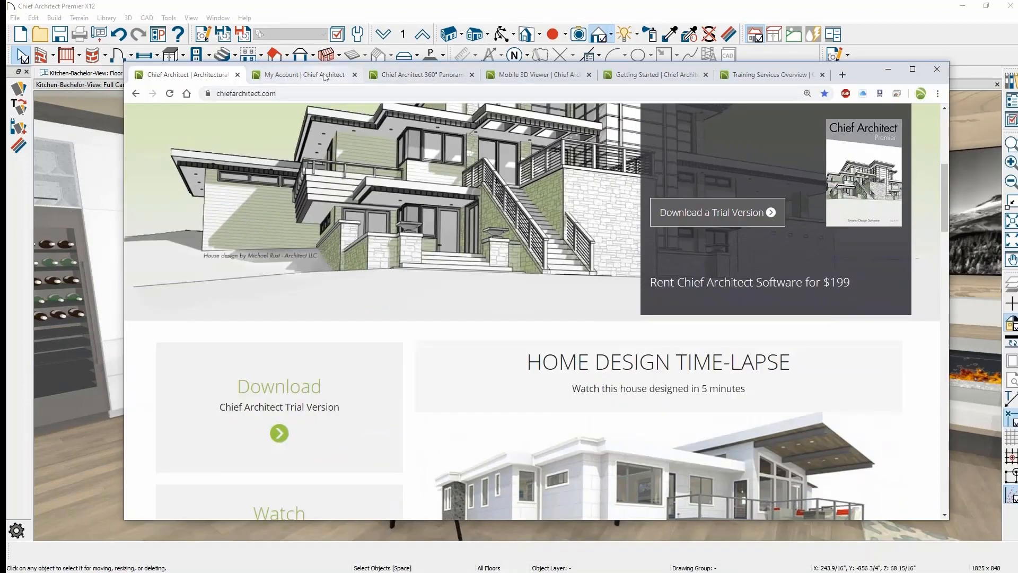
- In Manage 360° Panoramas, make my-kit public and copy its direct share link
{"action": "left_click", "coordinate": [325, 75]}
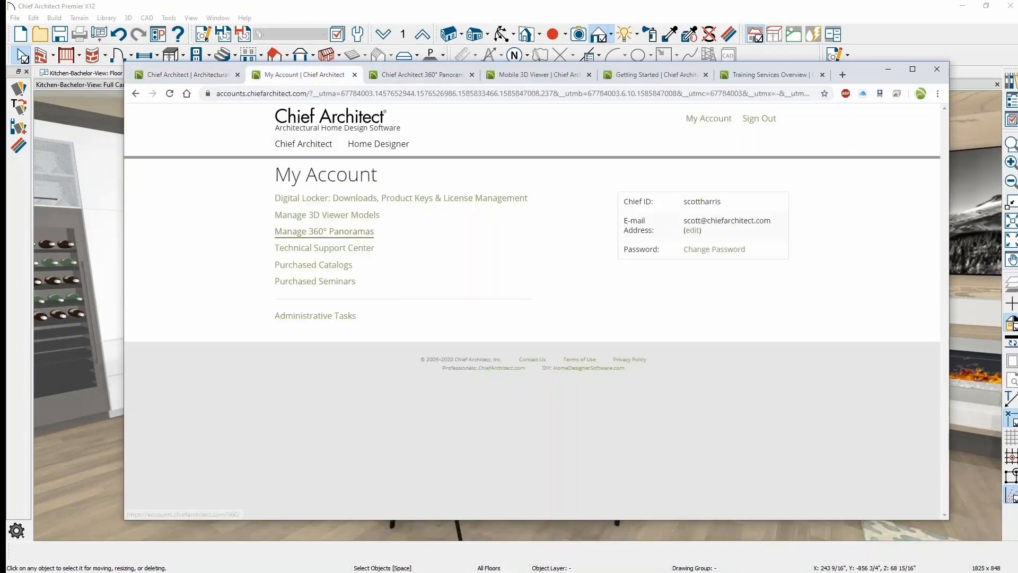
{"action": "left_click", "coordinate": [350, 239]}
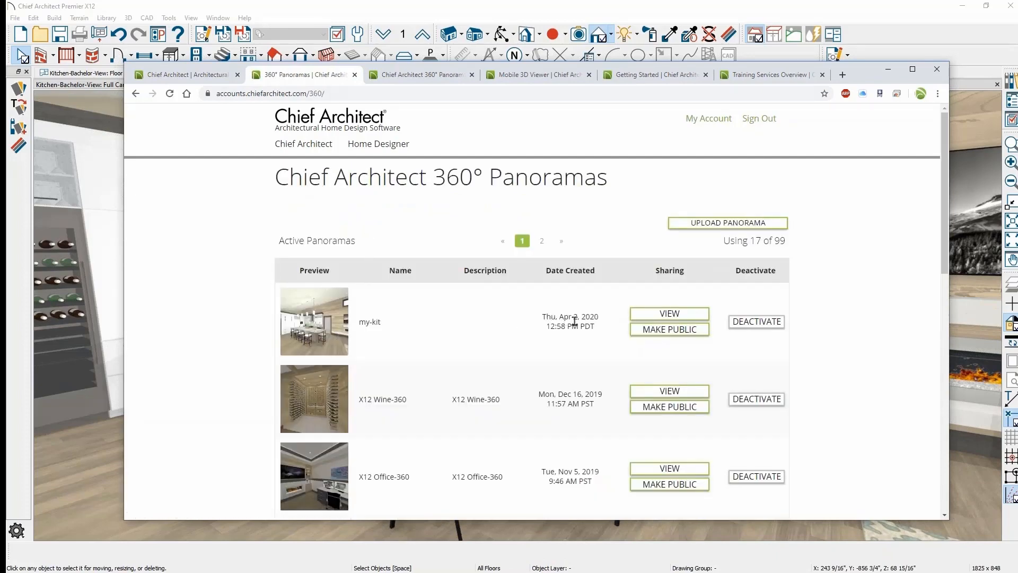
{"action": "left_click", "coordinate": [643, 332]}
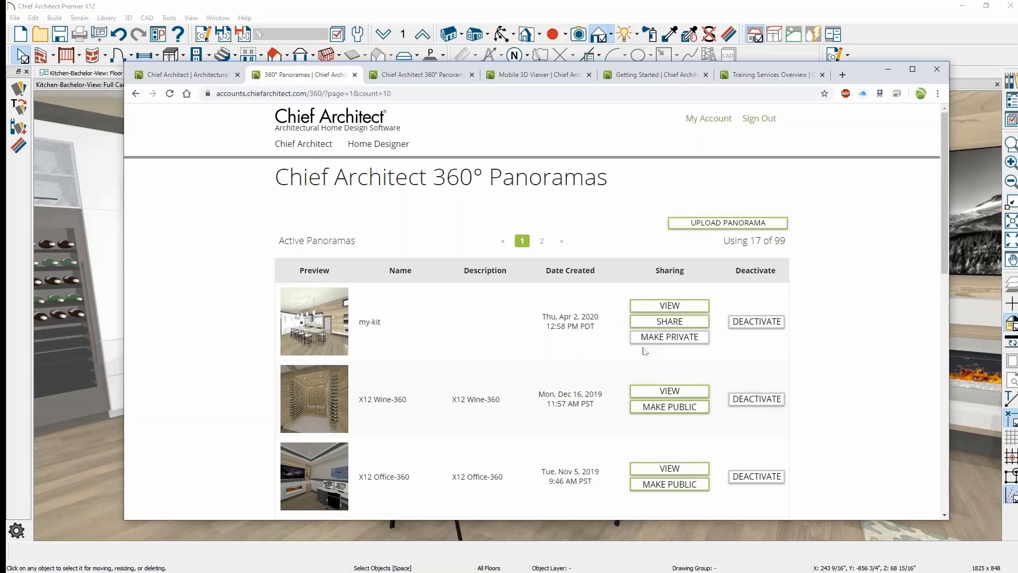
{"action": "left_click", "coordinate": [664, 325]}
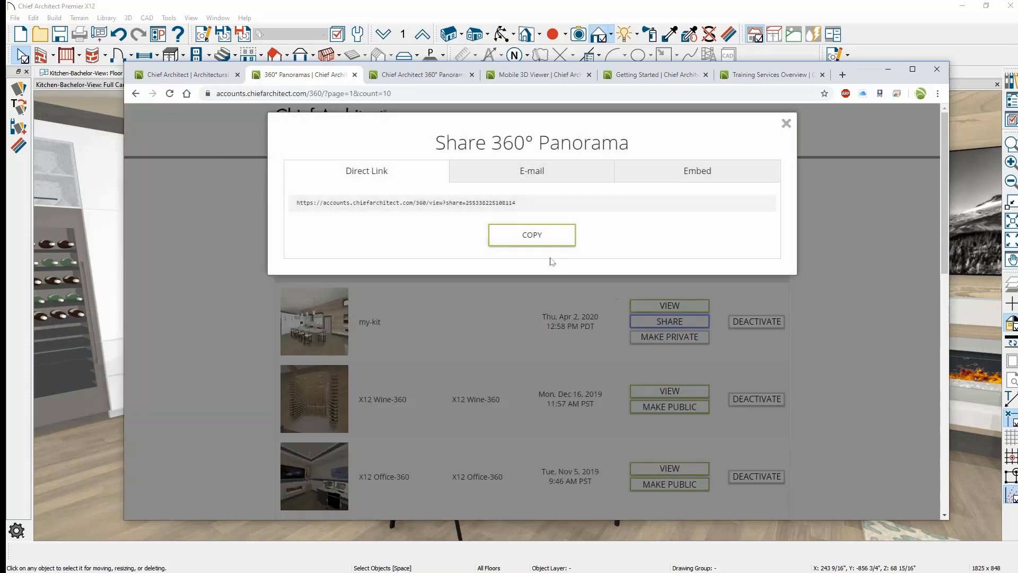
{"action": "left_click", "coordinate": [533, 204]}
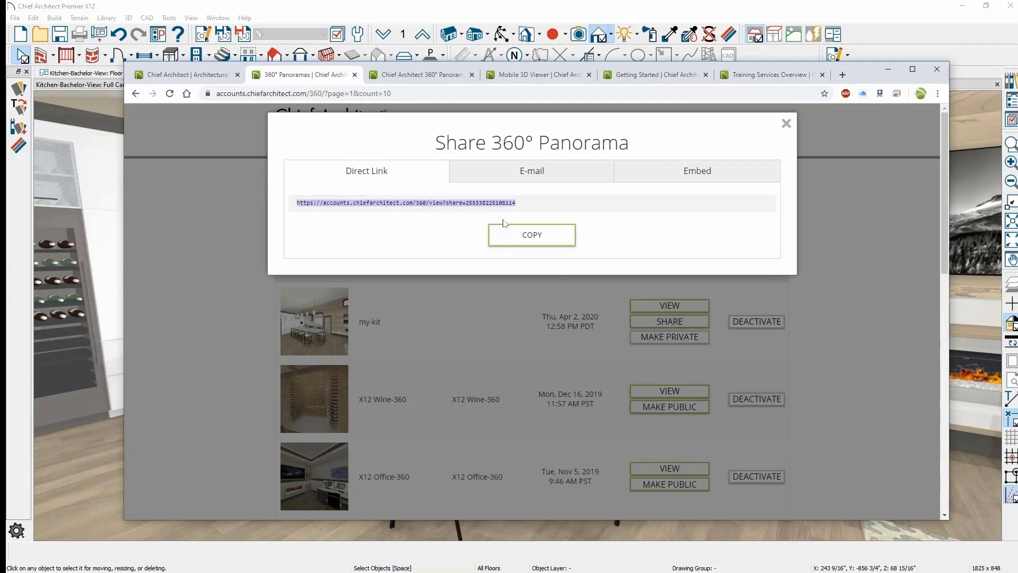
{"action": "left_click", "coordinate": [533, 235]}
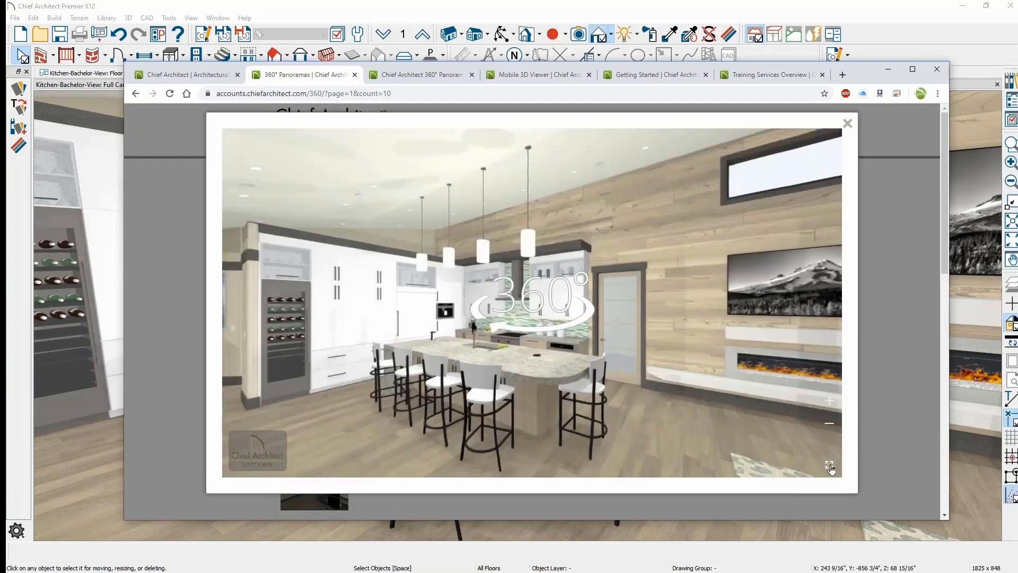
- Preview my-kit full screen, turning toward the fireplace and sofa, then exit full screen
{"action": "left_click", "coordinate": [830, 465]}
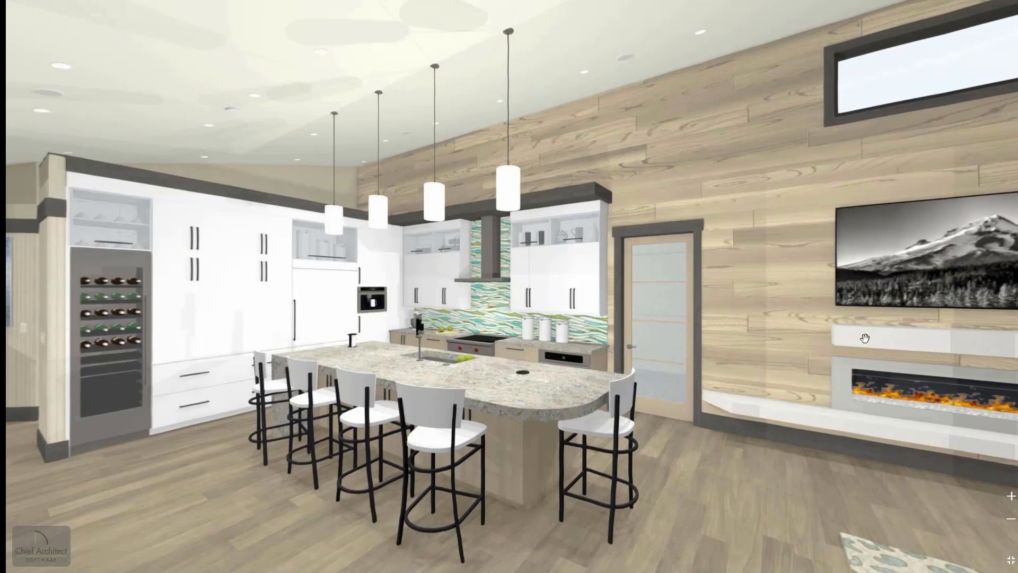
{"action": "left_click_drag", "start_coordinate": [622, 263], "coordinate": [428, 253]}
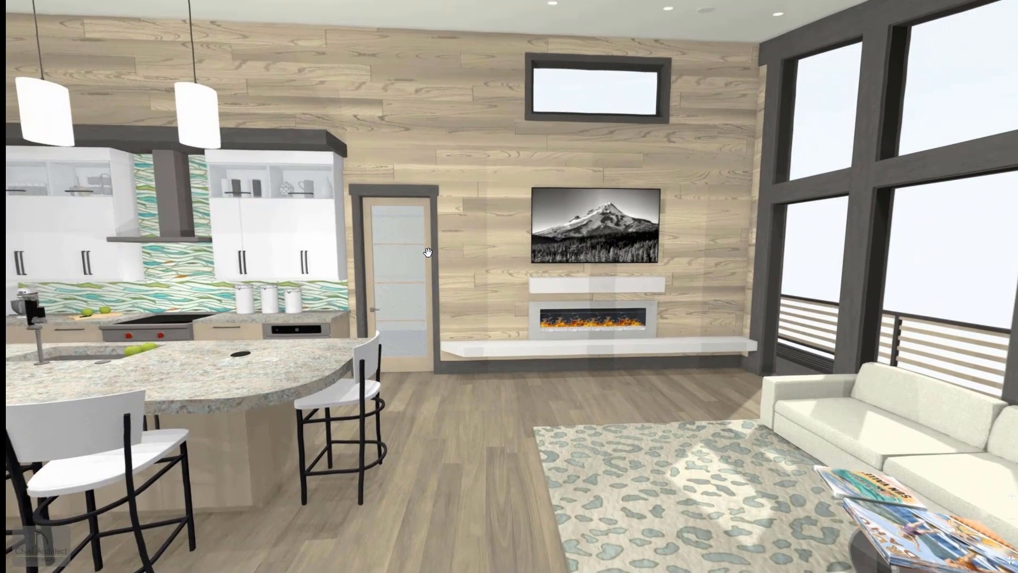
{"action": "key", "text": "Escape"}
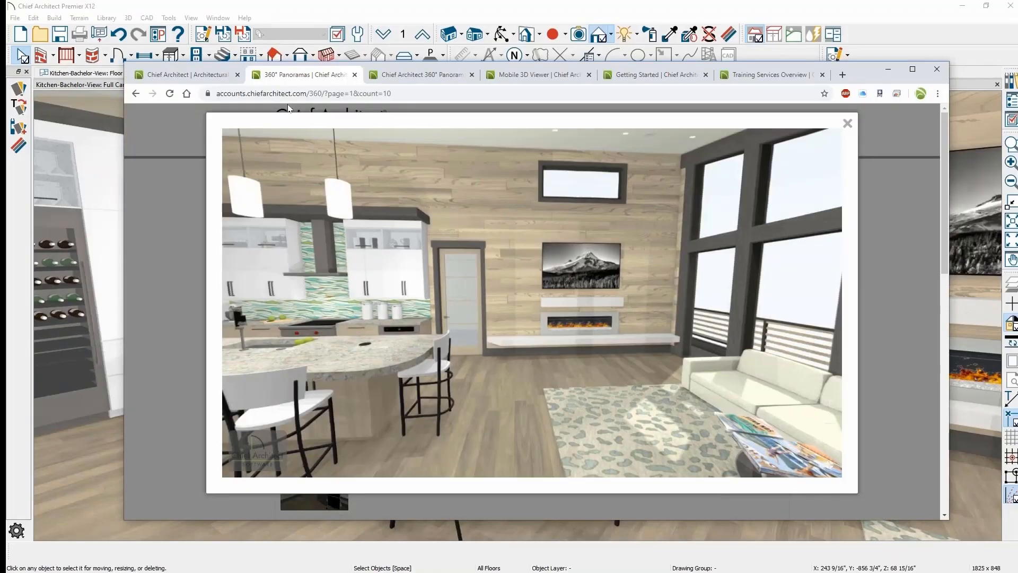
{"action": "left_click", "coordinate": [422, 74]}
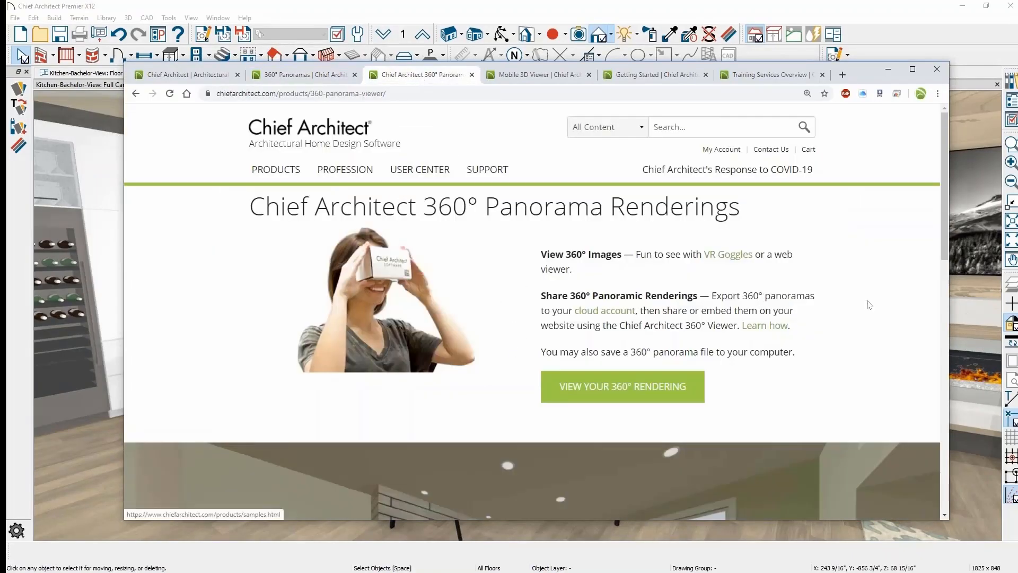
{"action": "scroll", "coordinate": [869, 304], "scroll_direction": "down", "scroll_amount": 6}
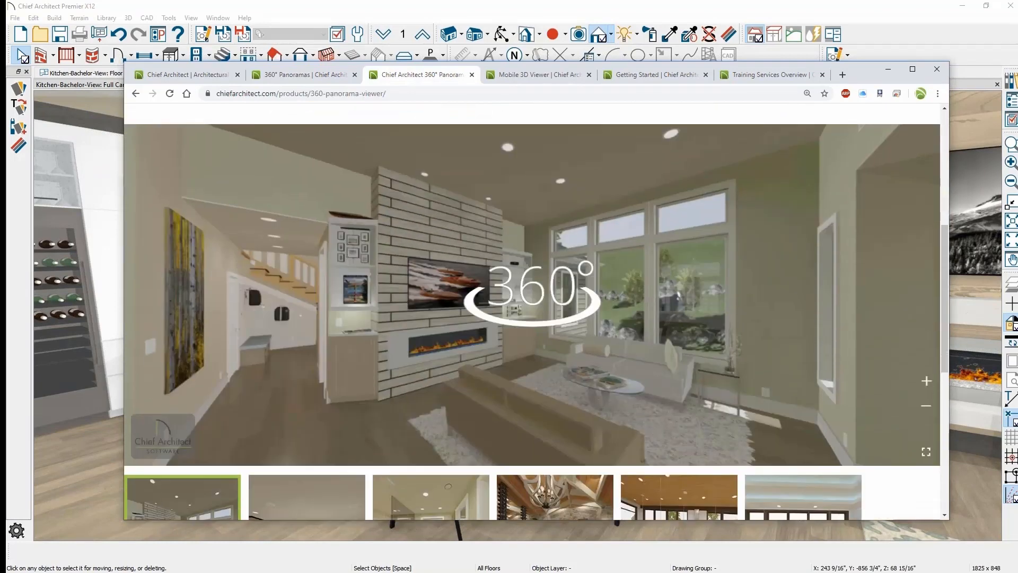
{"action": "scroll", "coordinate": [934, 293], "scroll_direction": "down", "scroll_amount": 1}
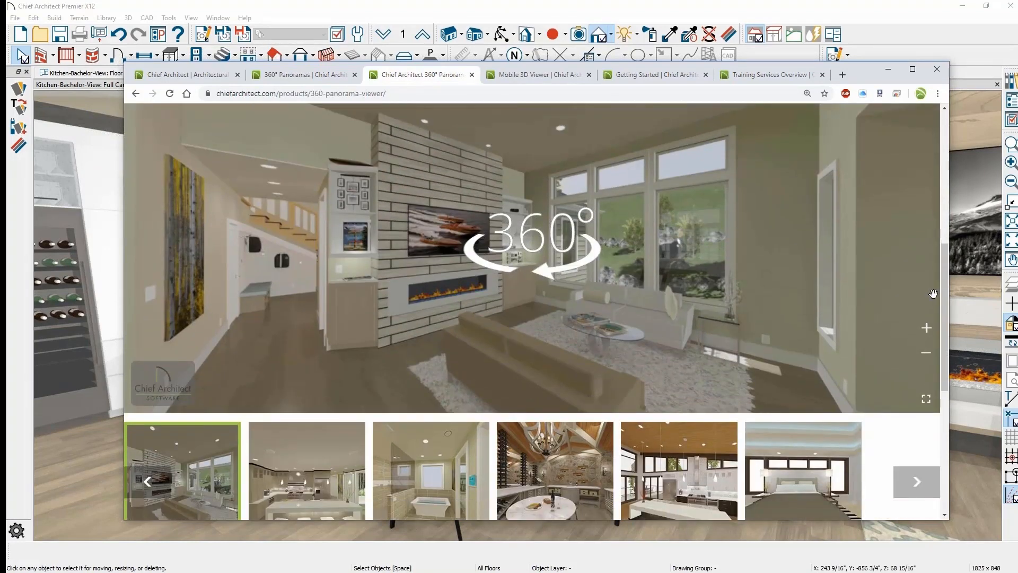
{"action": "left_click", "coordinate": [588, 499]}
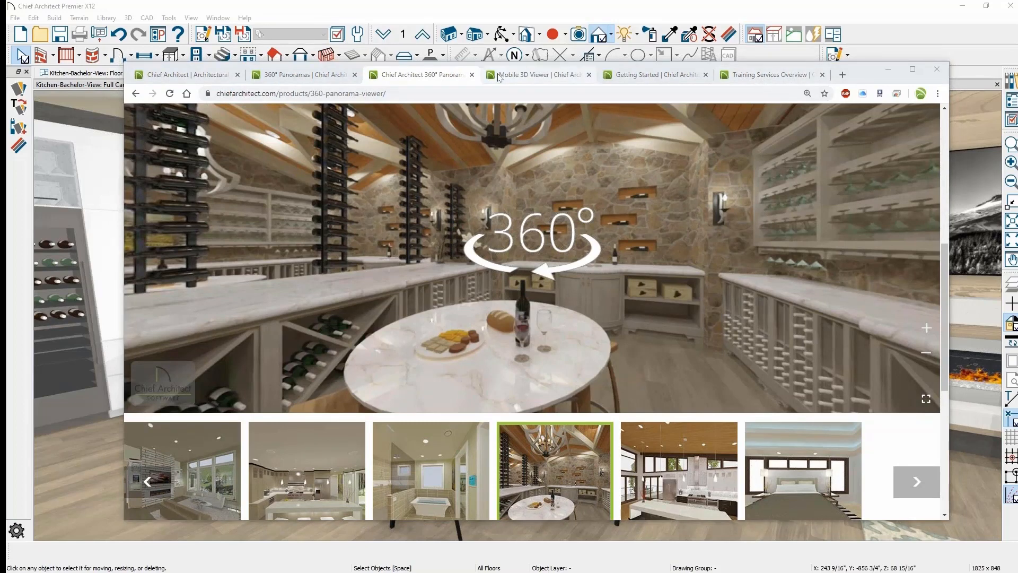
{"action": "left_click", "coordinate": [299, 79]}
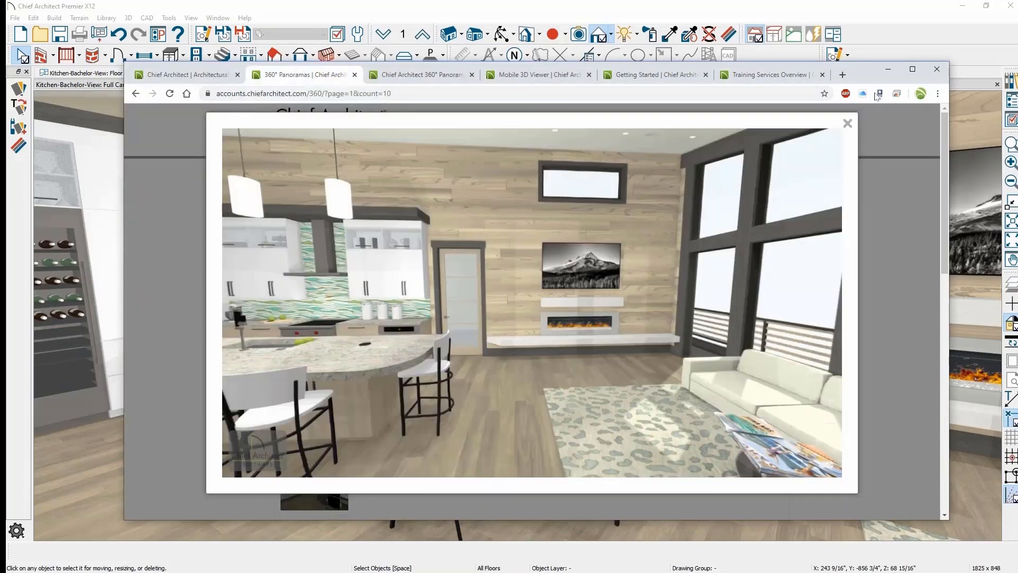
- Show my-kit's HTML embed code, then advance the presentation to the closing slide
{"action": "left_click", "coordinate": [848, 123]}
{"action": "left_click", "coordinate": [698, 321]}
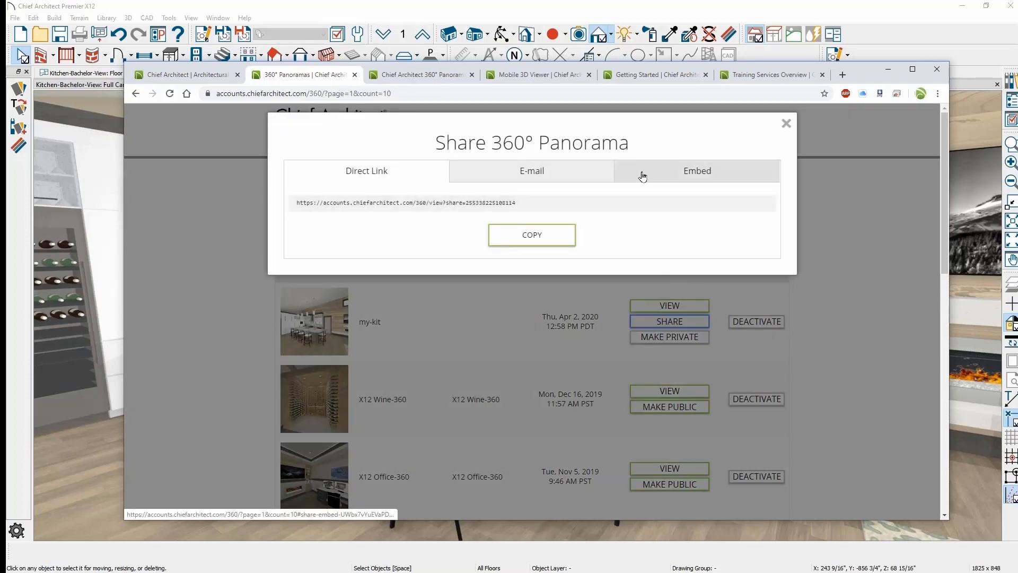
{"action": "left_click", "coordinate": [675, 175]}
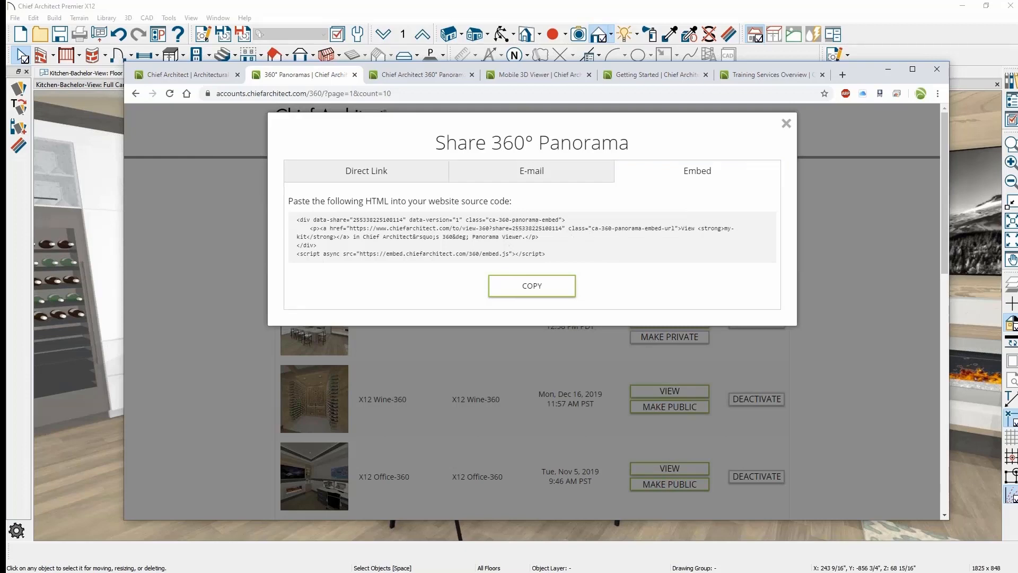
{"action": "left_click", "coordinate": [752, 9]}
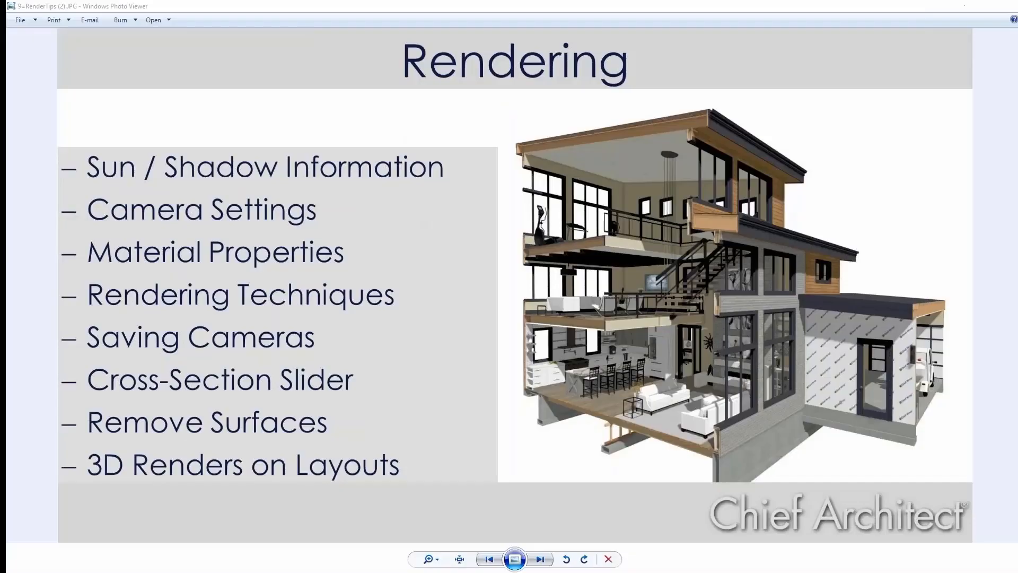
{"action": "left_click", "coordinate": [541, 559]}
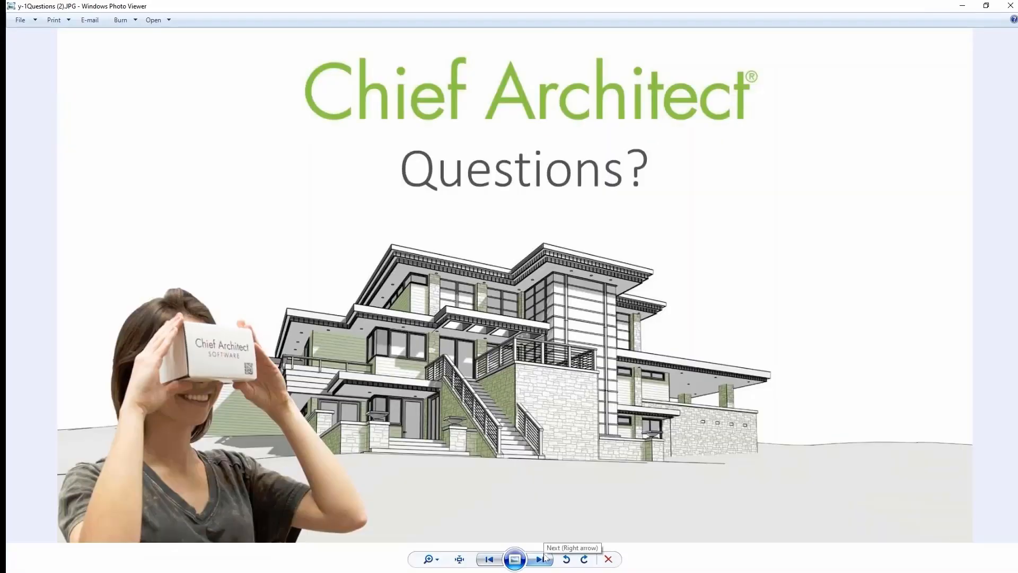
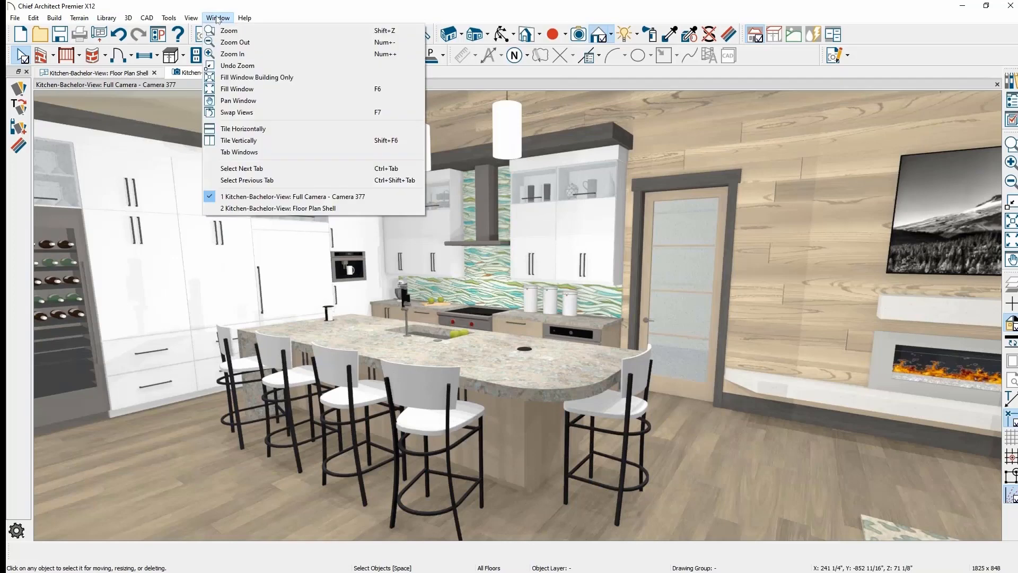
- Turn on the watermark for the kitchen camera view and bring up Default Settings
{"action": "left_click", "coordinate": [191, 20]}
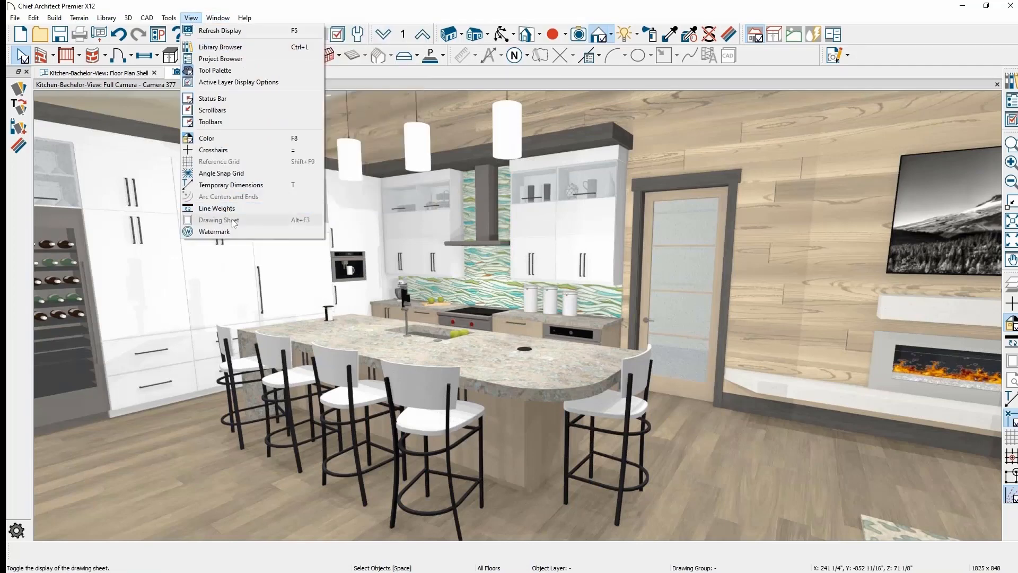
{"action": "left_click", "coordinate": [214, 231]}
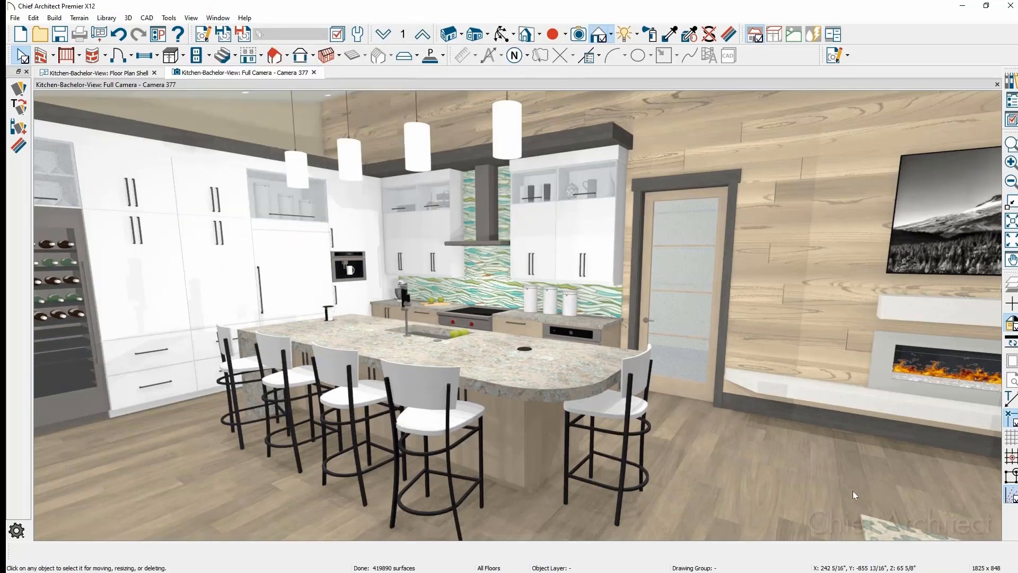
{"action": "left_click", "coordinate": [359, 35]}
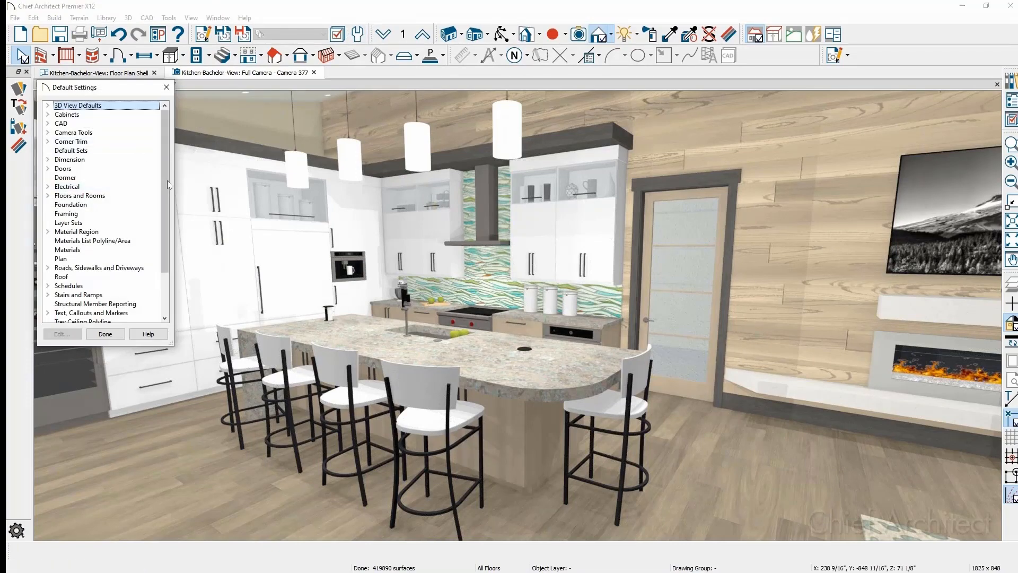
- Set the watermark image to Logo-NKBA-CEU.png at 50% transparency, then close Default Settings
{"action": "scroll", "coordinate": [122, 239], "scroll_direction": "down", "scroll_amount": 2}
{"action": "left_click", "coordinate": [80, 304]}
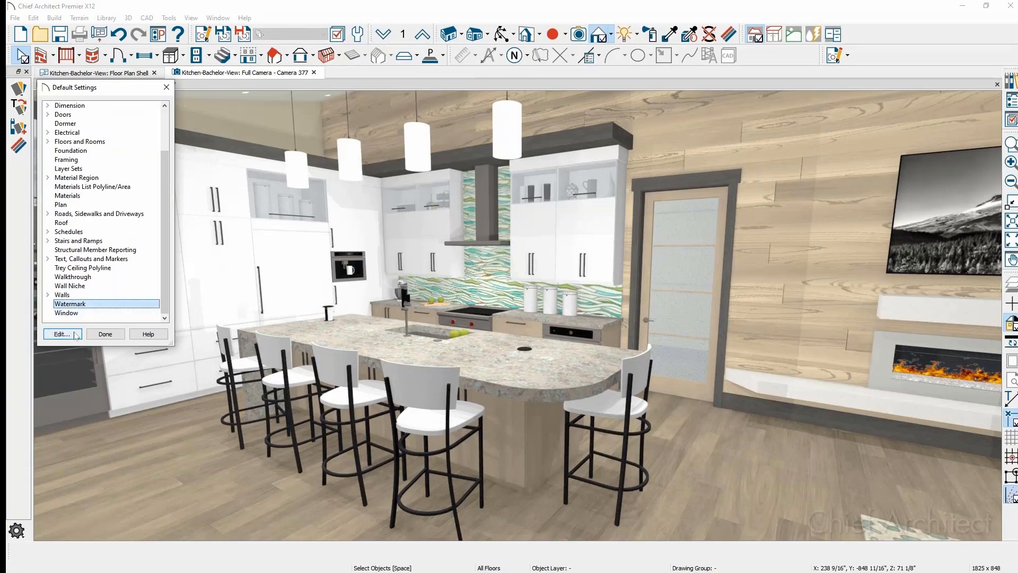
{"action": "left_click", "coordinate": [76, 335]}
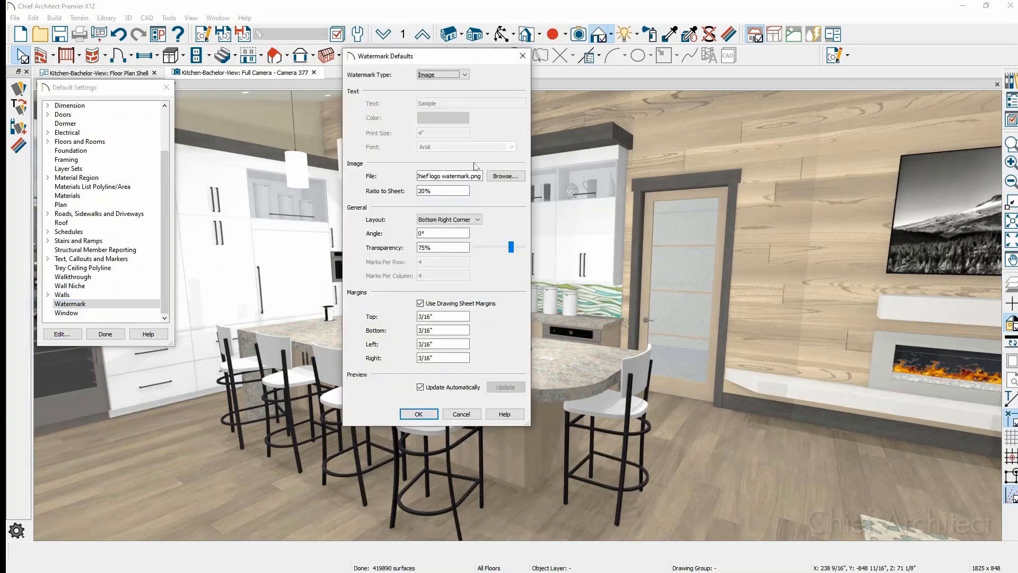
{"action": "left_click", "coordinate": [505, 176]}
{"action": "left_click", "coordinate": [521, 165]}
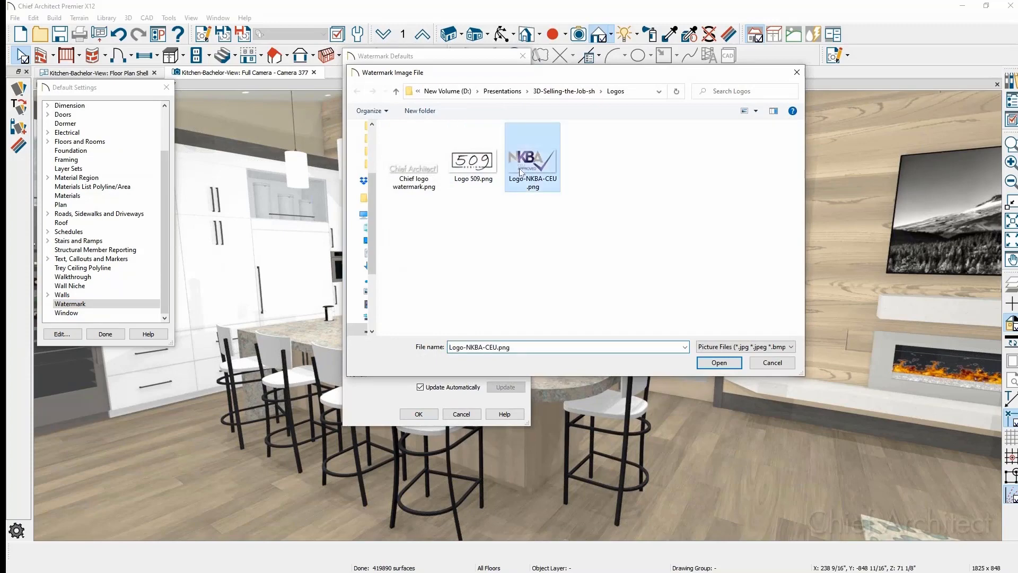
{"action": "left_click", "coordinate": [719, 363]}
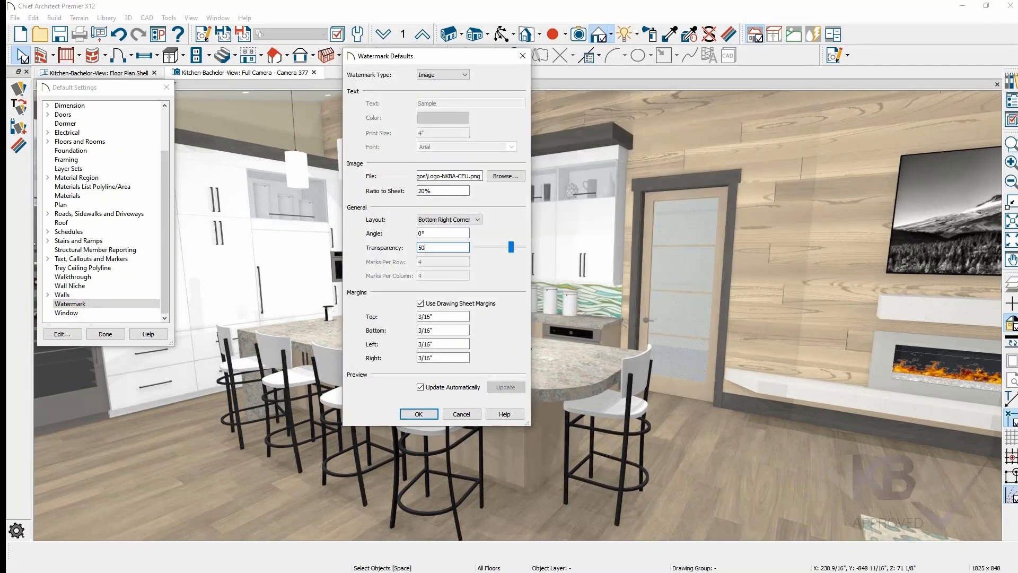
{"action": "key", "text": "Return"}
{"action": "left_click", "coordinate": [112, 339]}
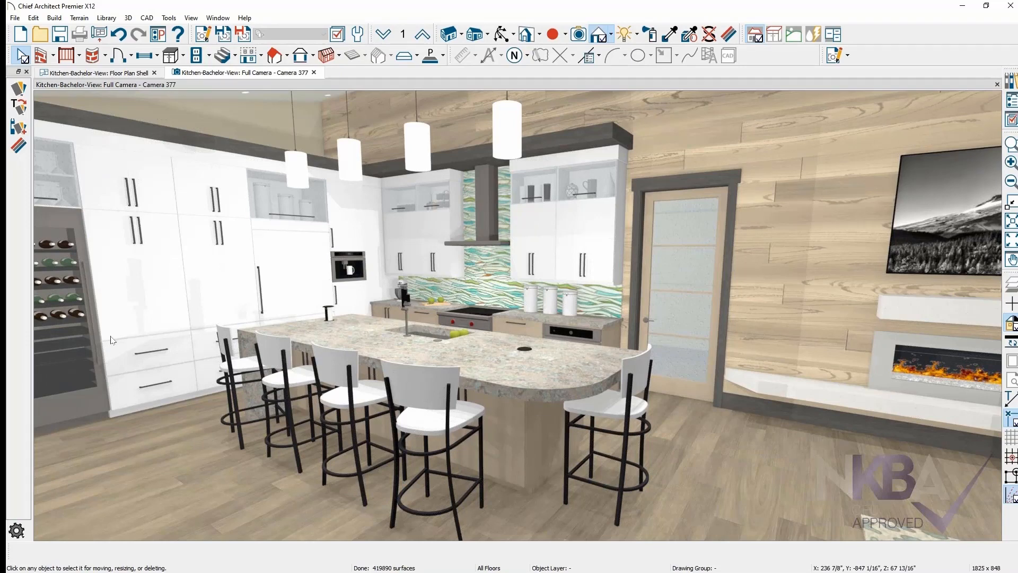
- Render the view as Watercolor and light it with the Kitchen & Living light set
{"action": "left_click", "coordinate": [611, 35]}
{"action": "left_click", "coordinate": [658, 110]}
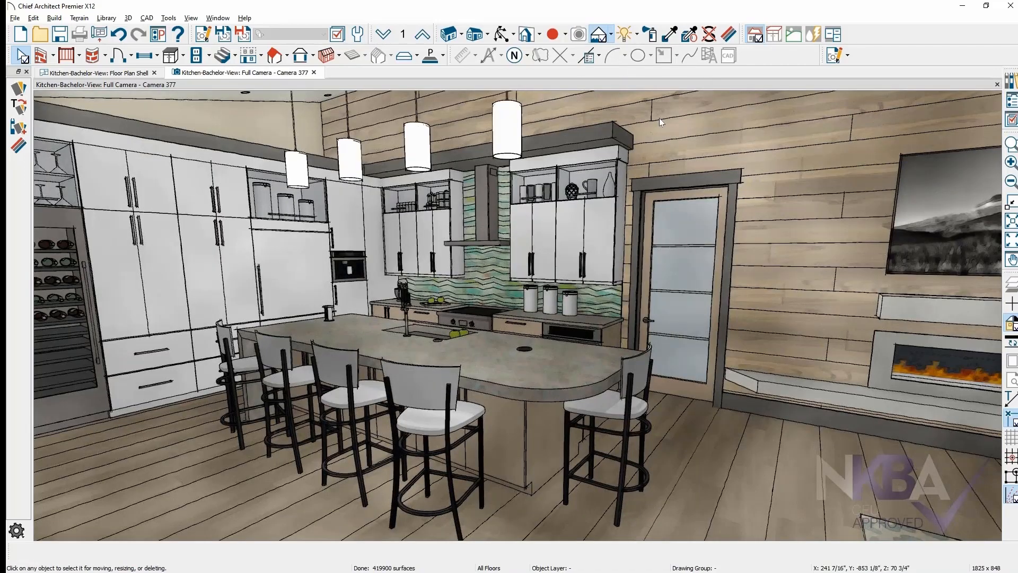
{"action": "left_click", "coordinate": [637, 34]}
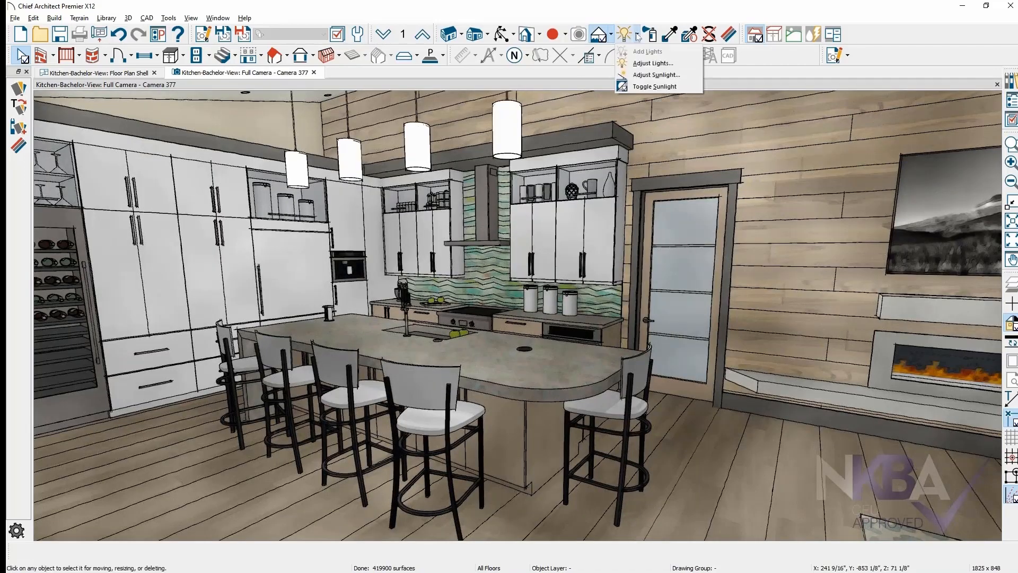
{"action": "left_click", "coordinate": [679, 66]}
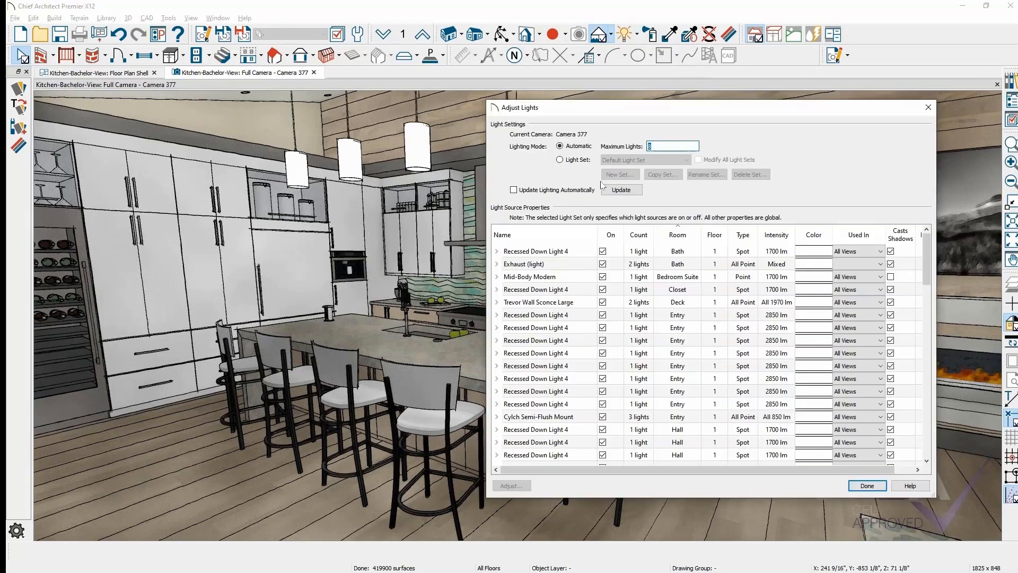
{"action": "left_click", "coordinate": [561, 160]}
{"action": "left_click", "coordinate": [664, 160]}
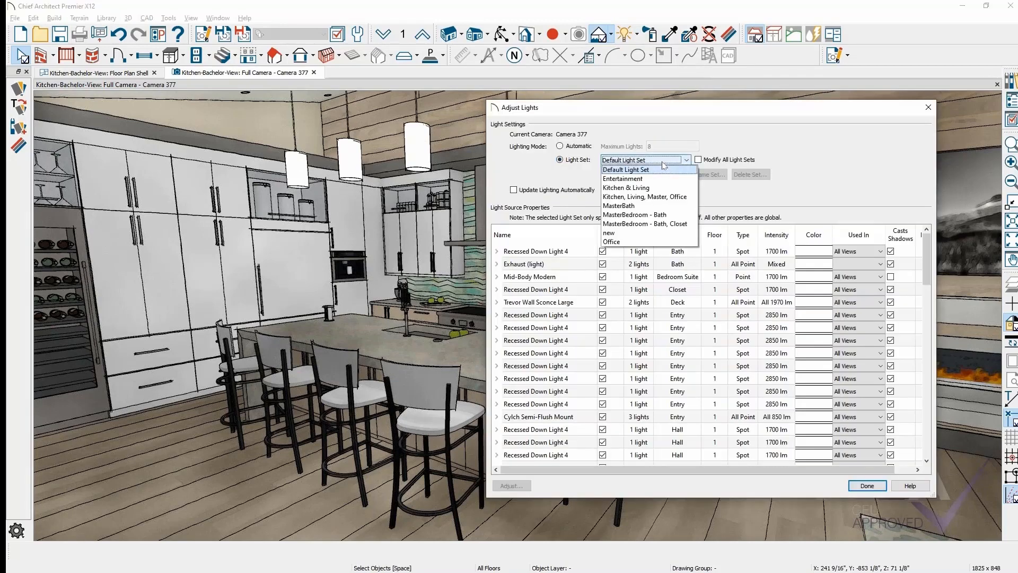
{"action": "left_click", "coordinate": [636, 179]}
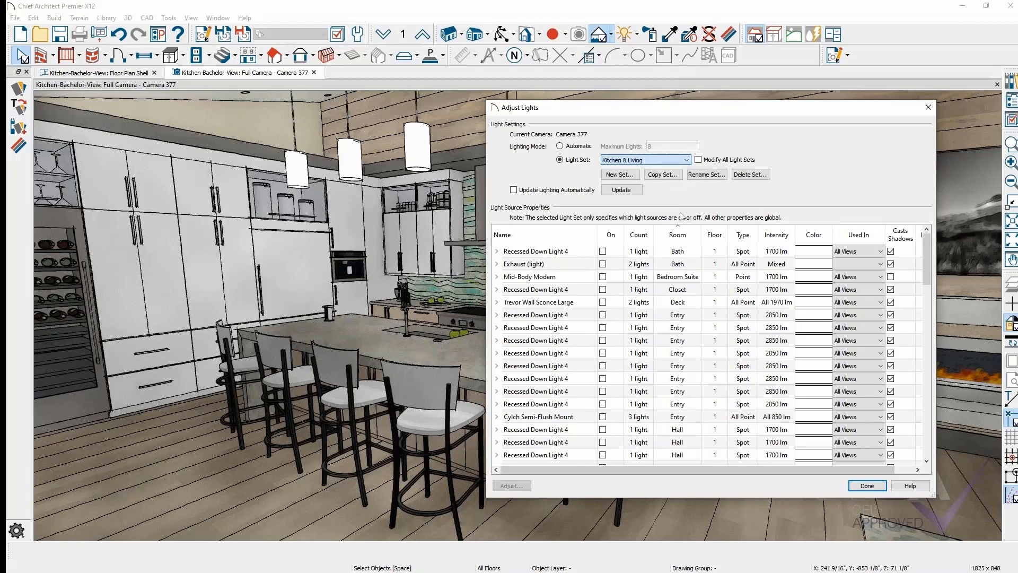
{"action": "left_click", "coordinate": [870, 486]}
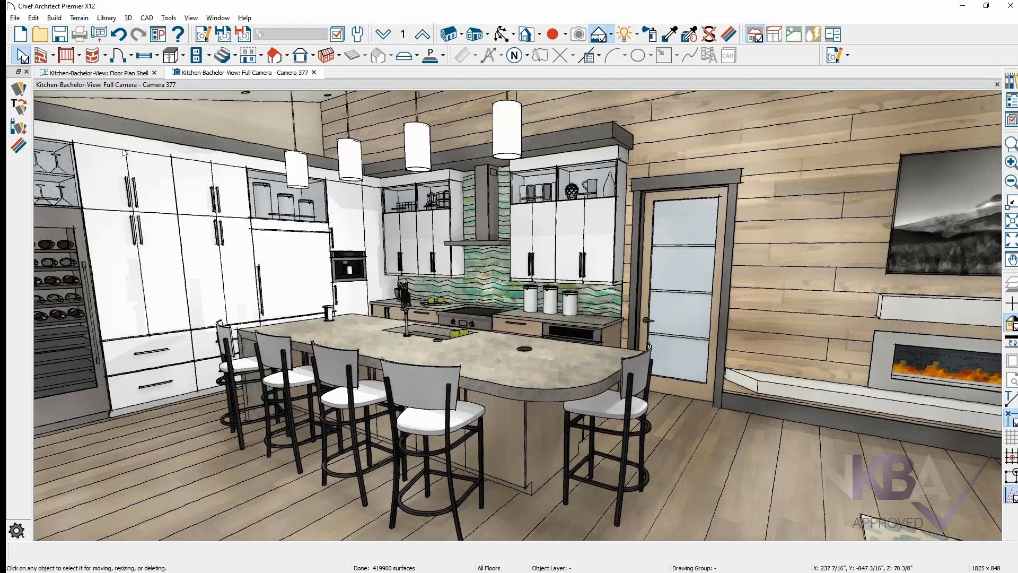
{"action": "left_click", "coordinate": [16, 19]}
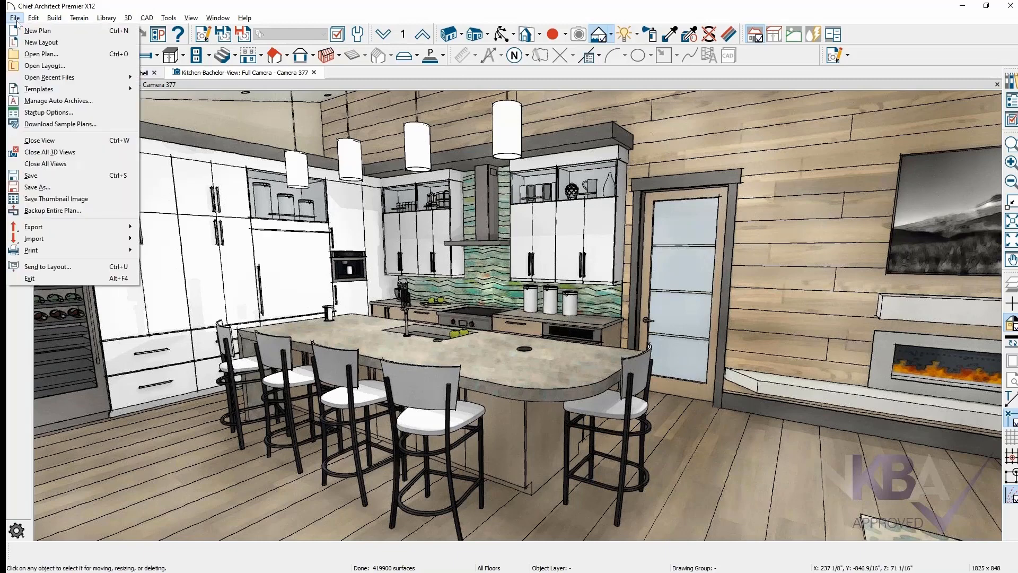
{"action": "mouse_move", "coordinate": [70, 91]}
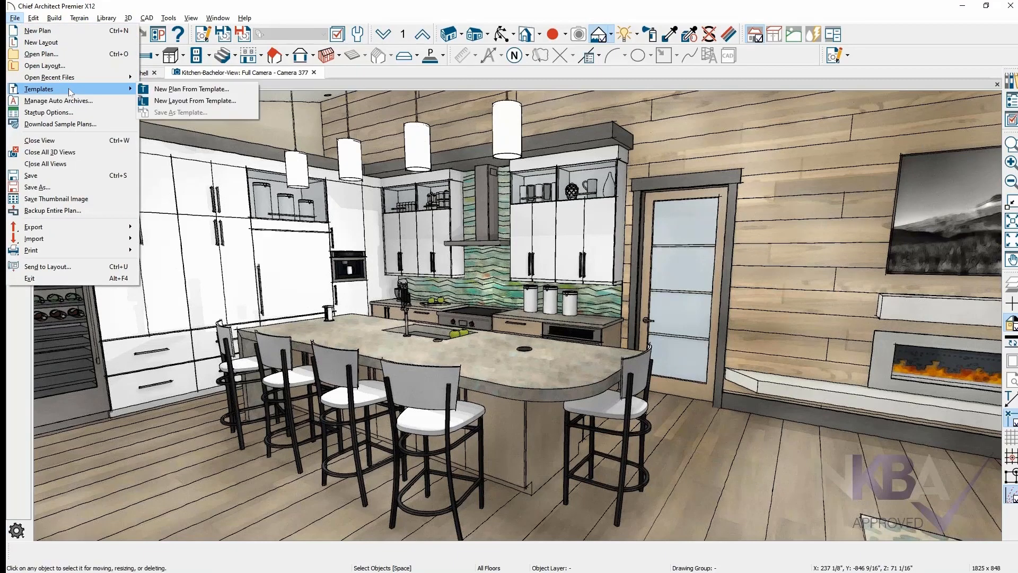
{"action": "mouse_move", "coordinate": [69, 227]}
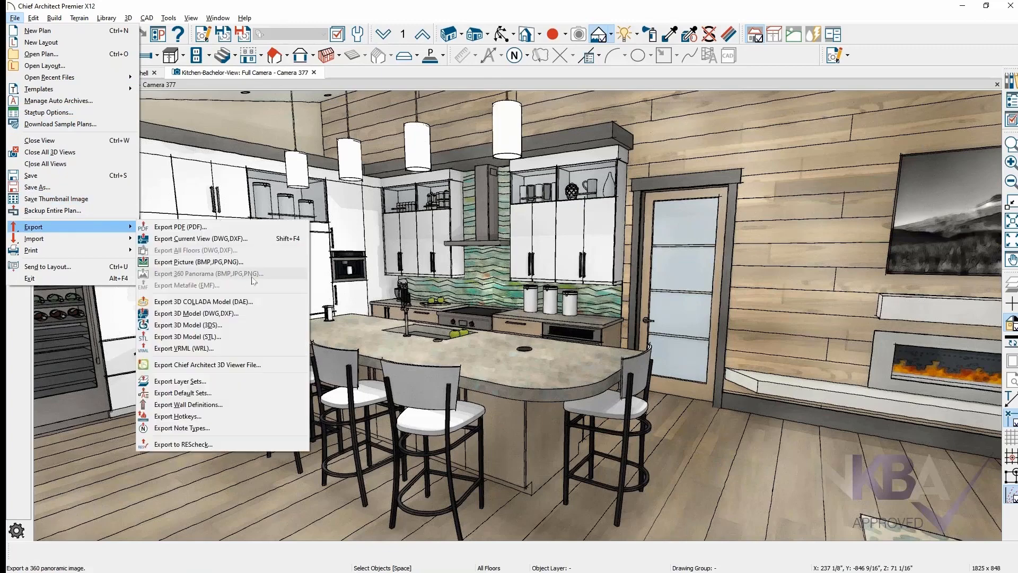
{"action": "left_click", "coordinate": [265, 262]}
{"action": "left_click_drag", "start_coordinate": [266, 18], "coordinate": [710, 353]}
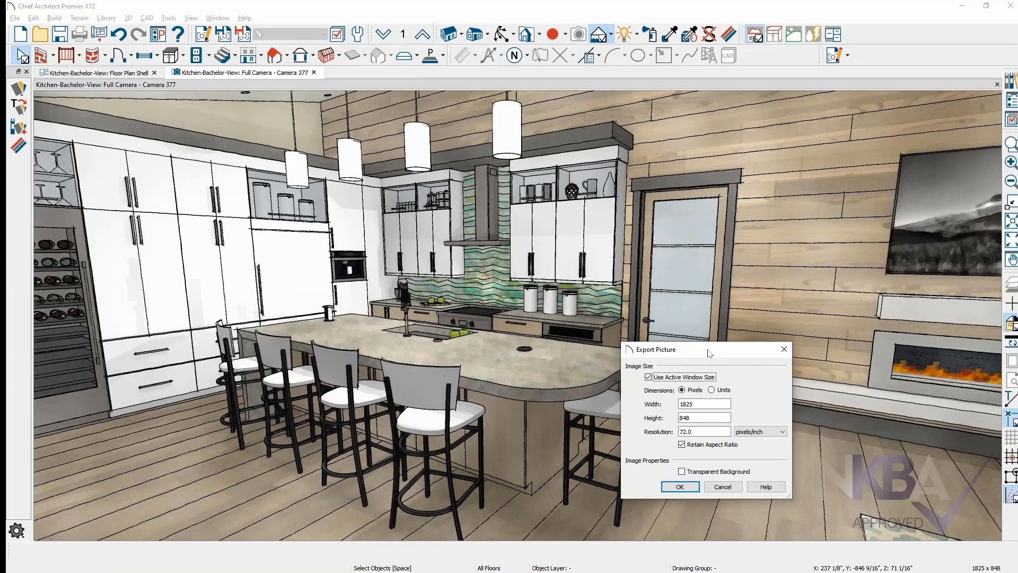
{"action": "left_click_drag", "start_coordinate": [710, 353], "coordinate": [693, 107]}
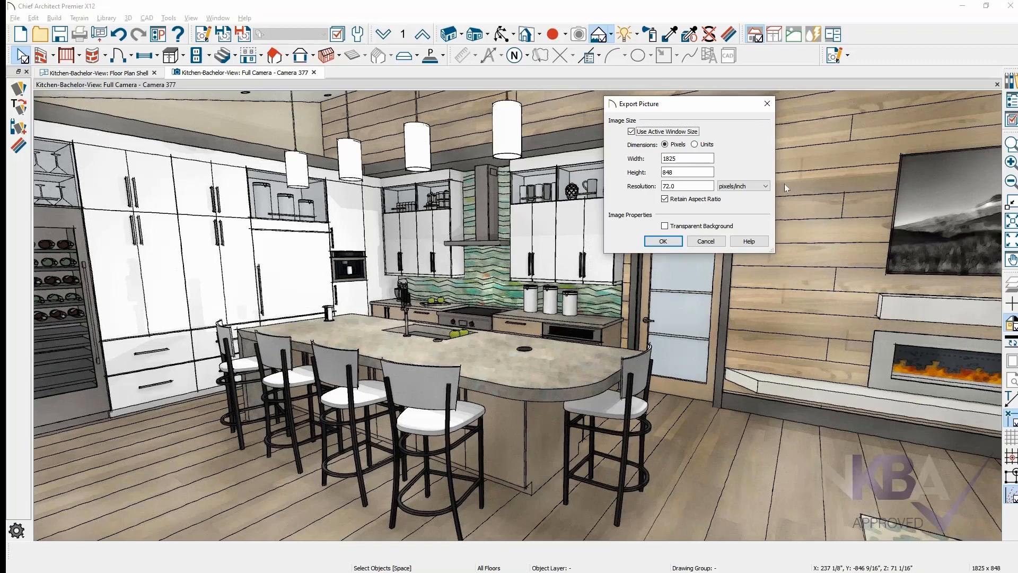
{"action": "left_click", "coordinate": [692, 170]}
{"action": "left_click_drag", "start_coordinate": [687, 175], "coordinate": [662, 173]}
{"action": "type", "text": "1080"}
{"action": "key", "text": "Tab"}
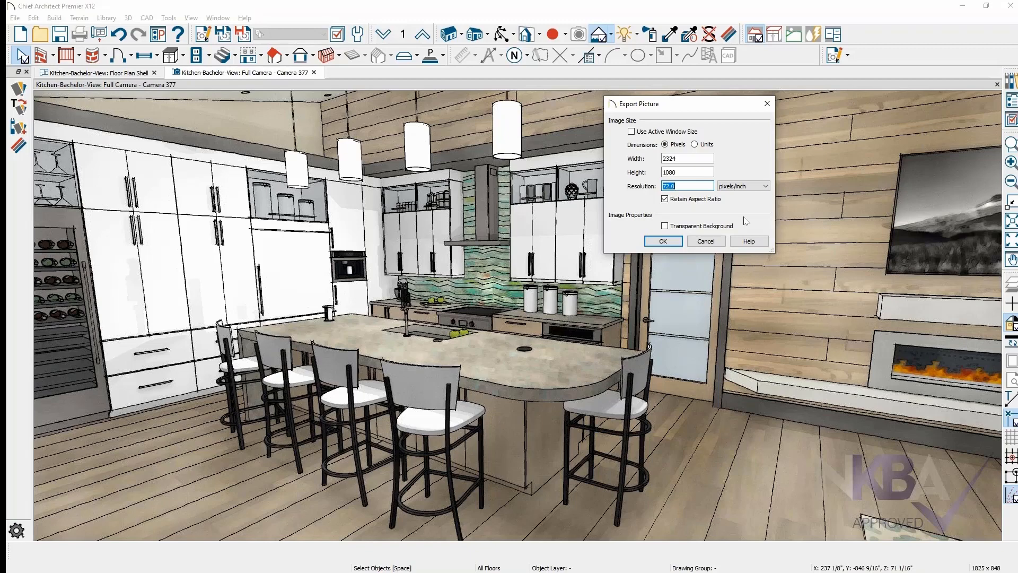
{"action": "left_click", "coordinate": [696, 173]}
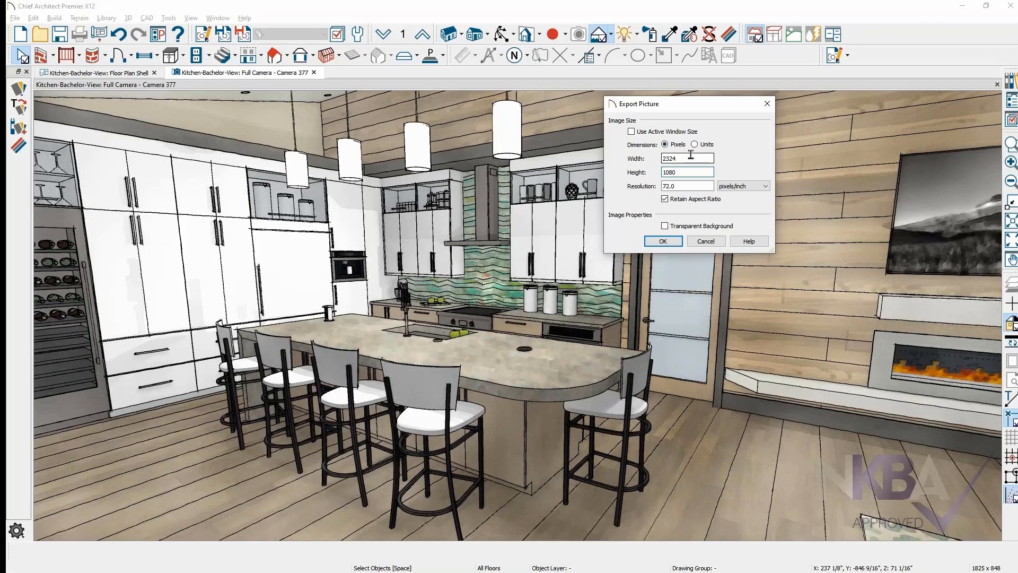
{"action": "left_click", "coordinate": [705, 241]}
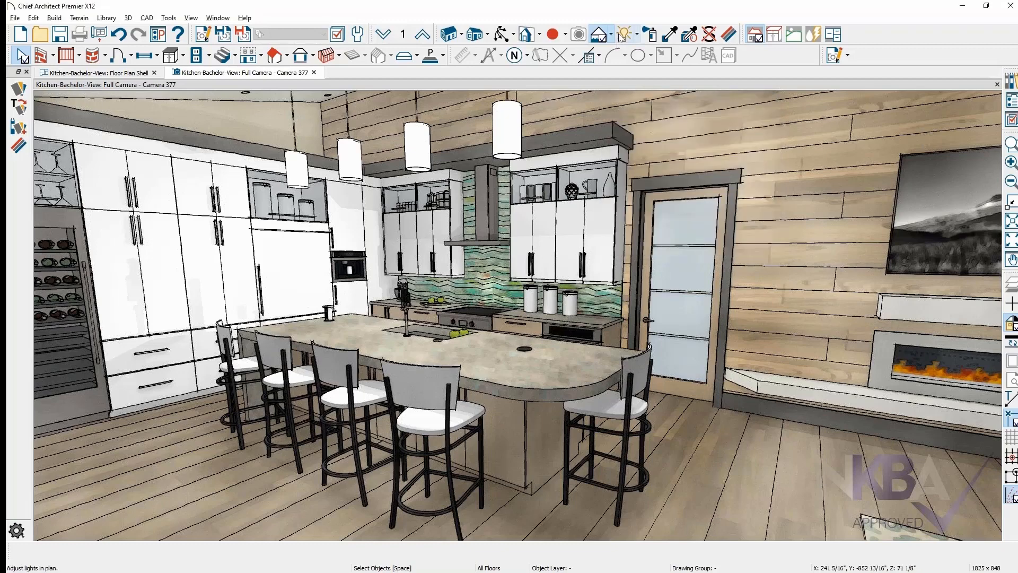
{"action": "left_click", "coordinate": [611, 34]}
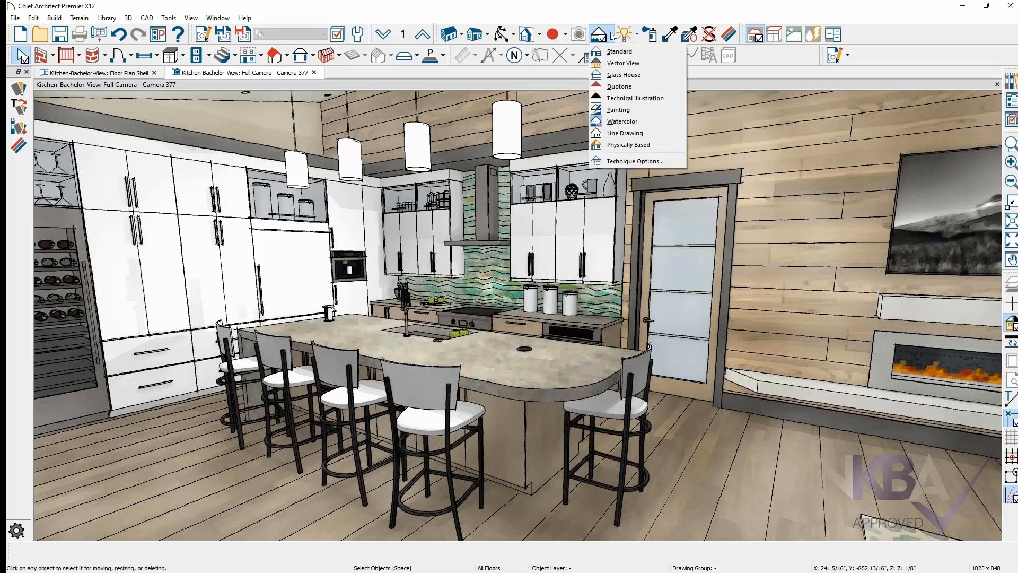
{"action": "left_click", "coordinate": [678, 164]}
{"action": "left_click_drag", "start_coordinate": [228, 244], "coordinate": [836, 139]}
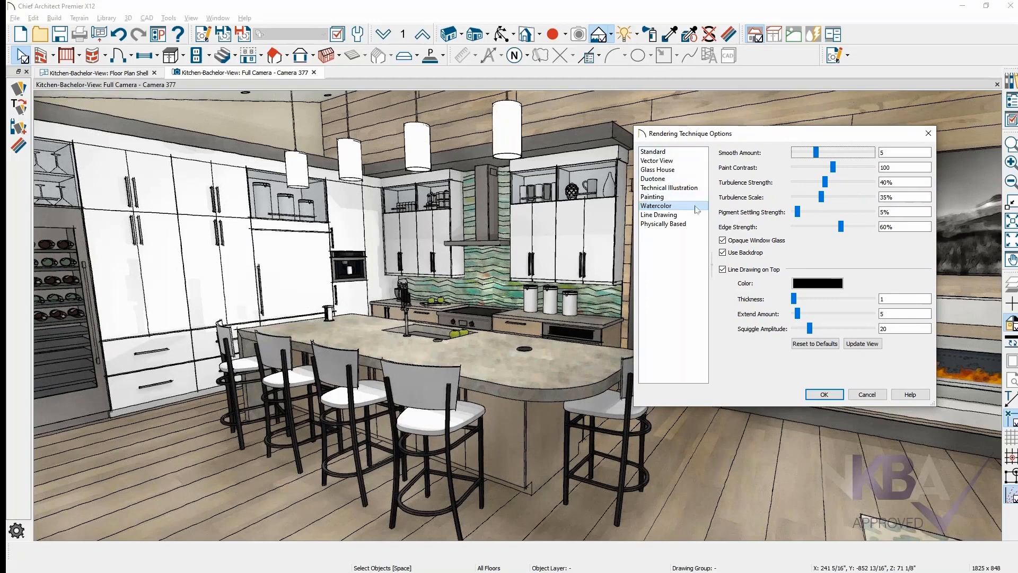
{"action": "left_click", "coordinate": [729, 270]}
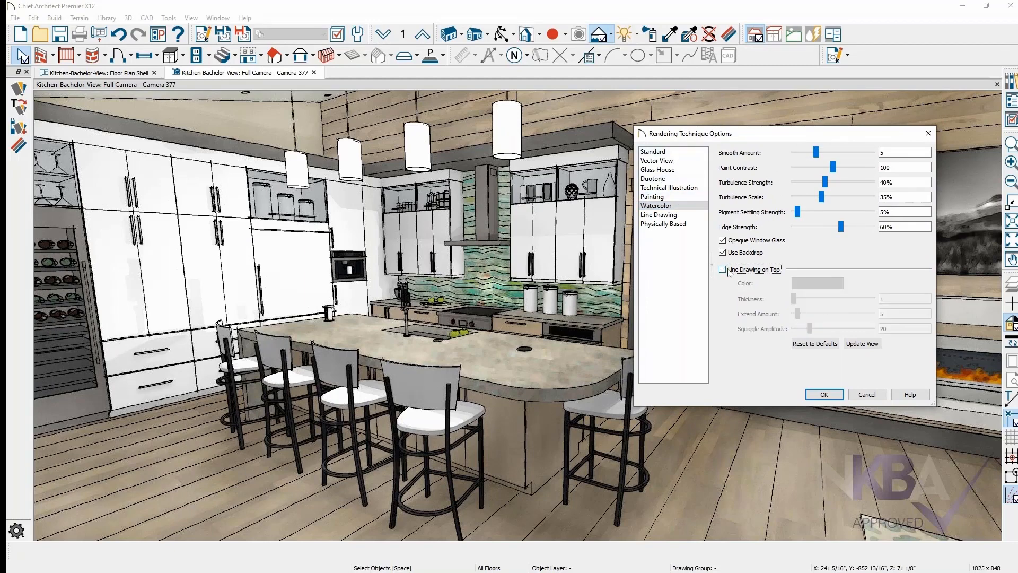
{"action": "left_click", "coordinate": [835, 395]}
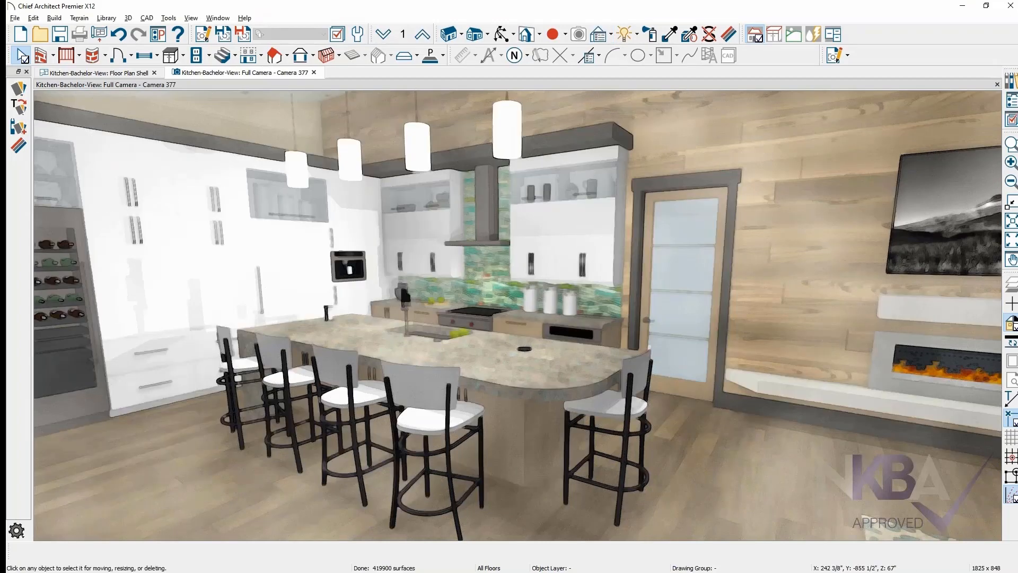
{"action": "left_click", "coordinate": [611, 35]}
{"action": "left_click", "coordinate": [668, 163]}
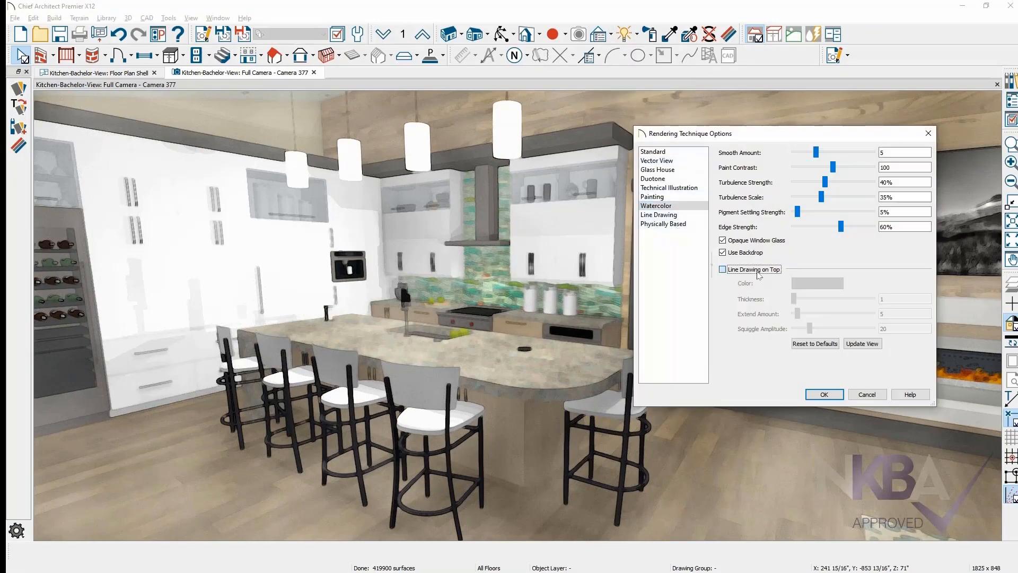
{"action": "left_click", "coordinate": [757, 269]}
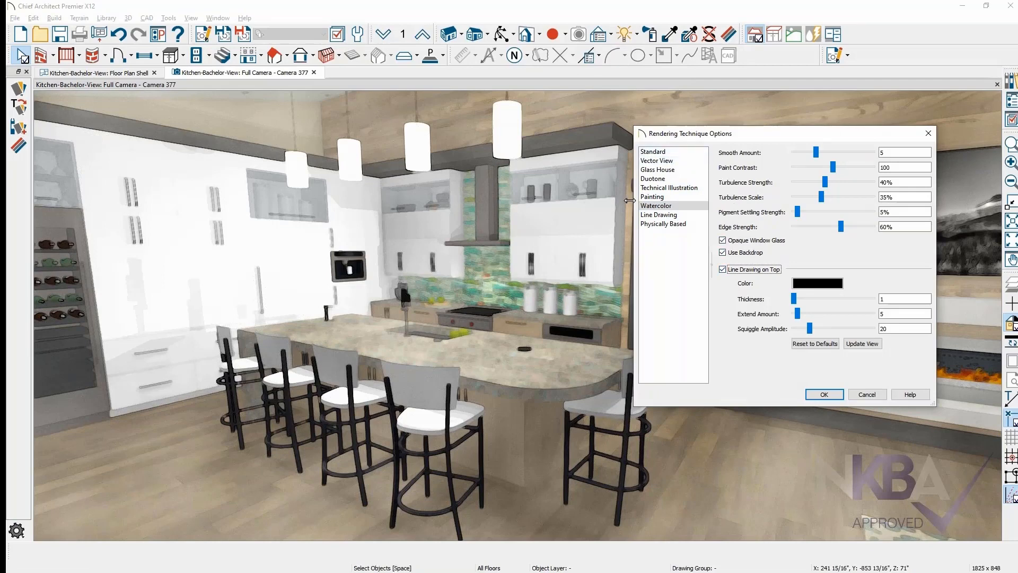
{"action": "left_click", "coordinate": [860, 345]}
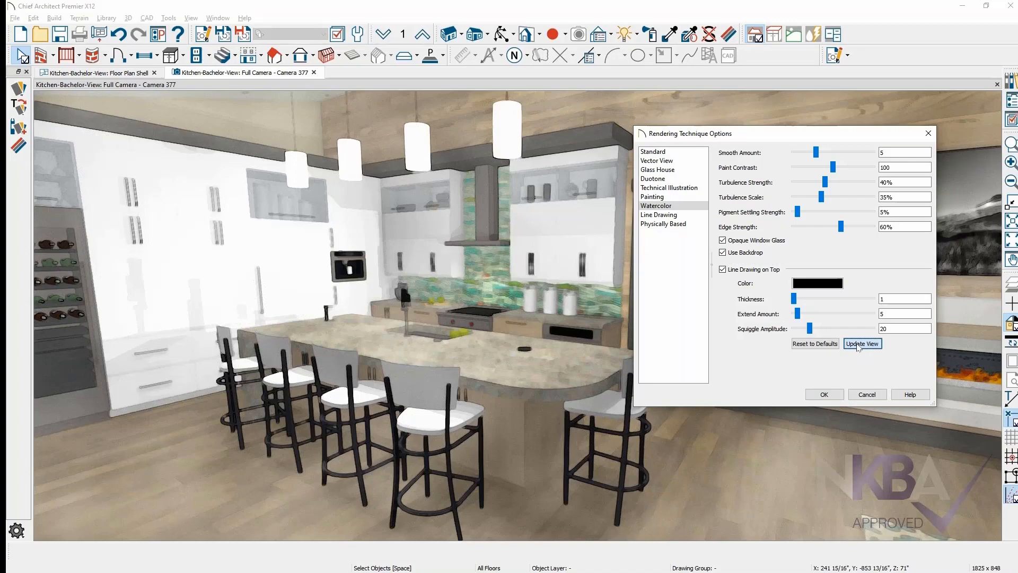
{"action": "left_click", "coordinate": [862, 344]}
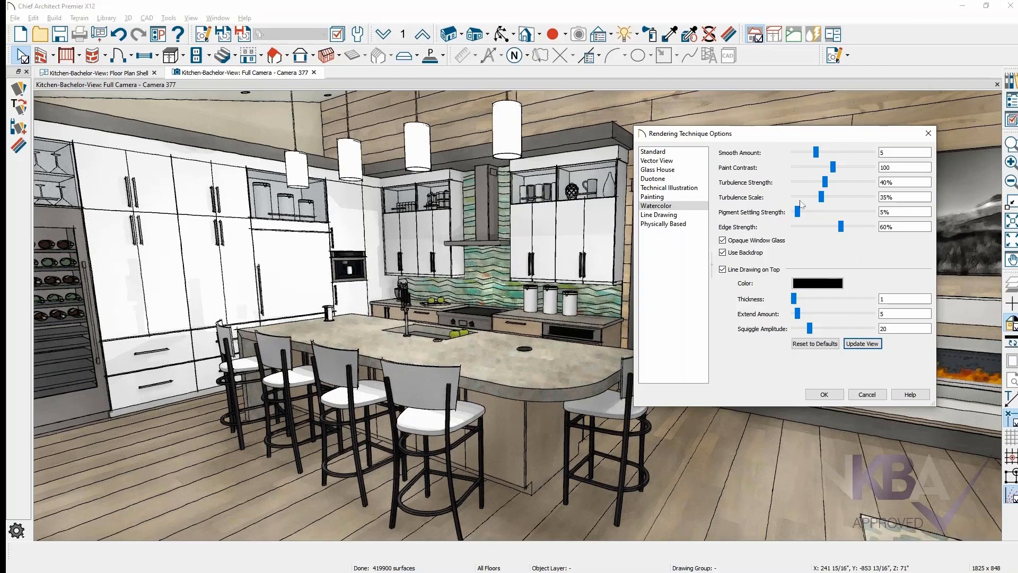
{"action": "left_click", "coordinate": [840, 396]}
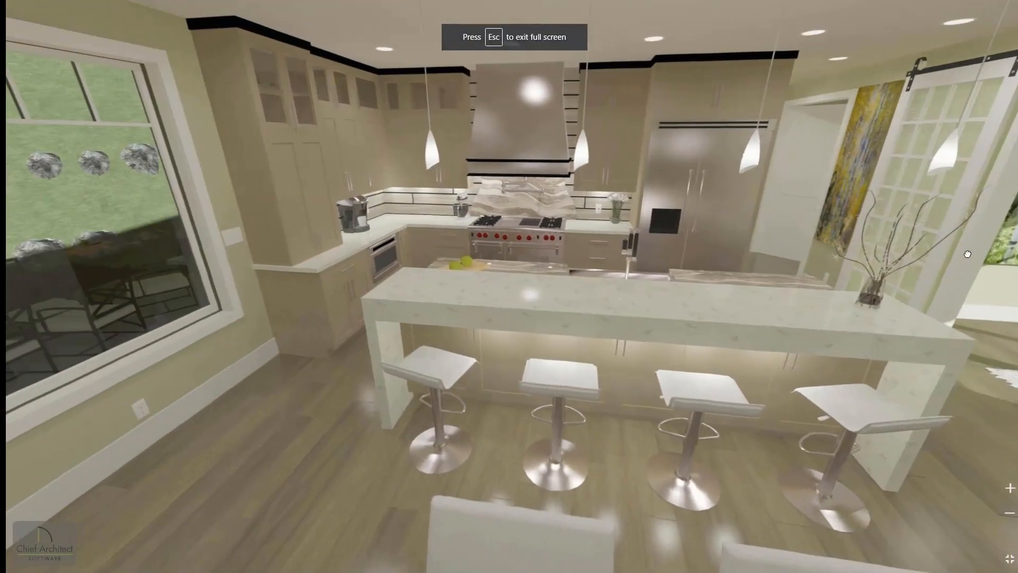
- Rotate the full-screen panorama to face the waterfall island and range
{"action": "left_click_drag", "start_coordinate": [961, 251], "coordinate": [825, 308]}
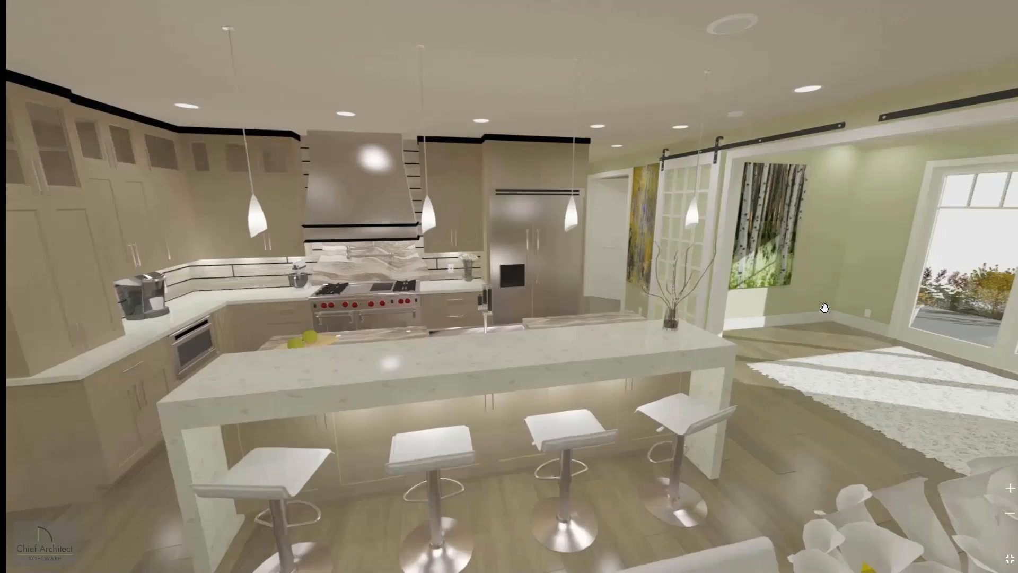
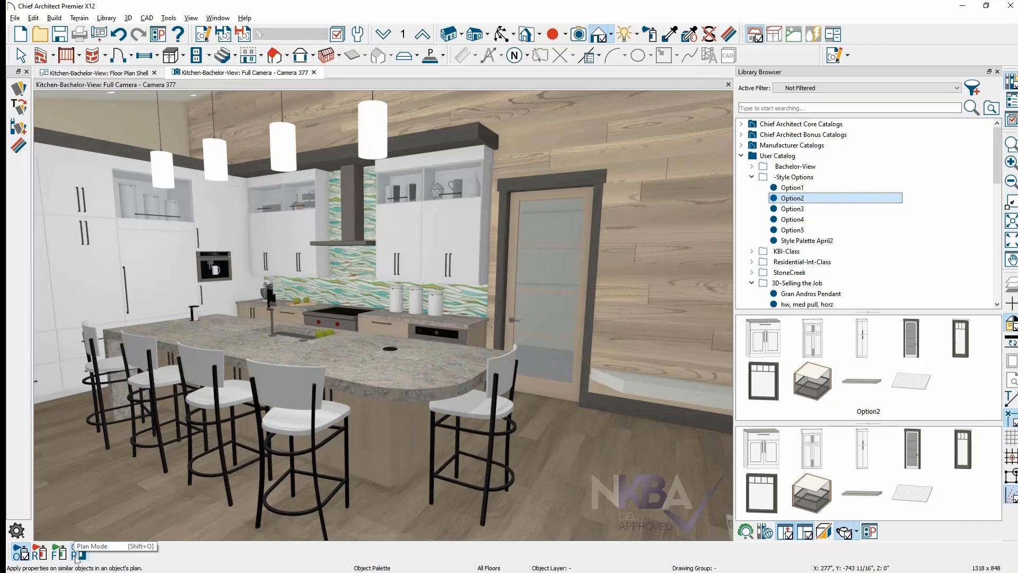
- In Room Mode, apply the Option2 style palette to the kitchen for white cabinets and a gray speckled backsplash
{"action": "left_click", "coordinate": [42, 555]}
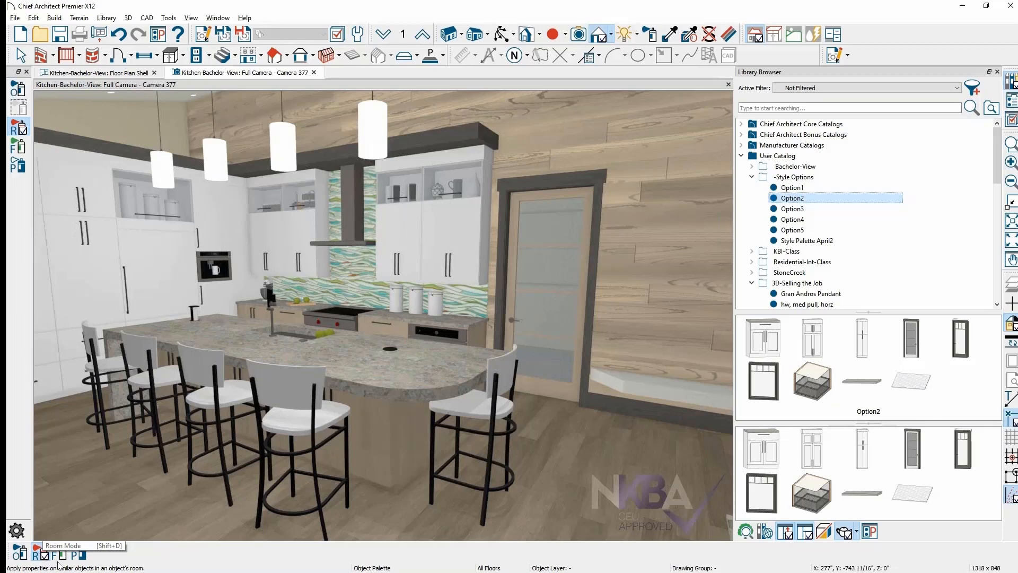
{"action": "left_click", "coordinate": [470, 517]}
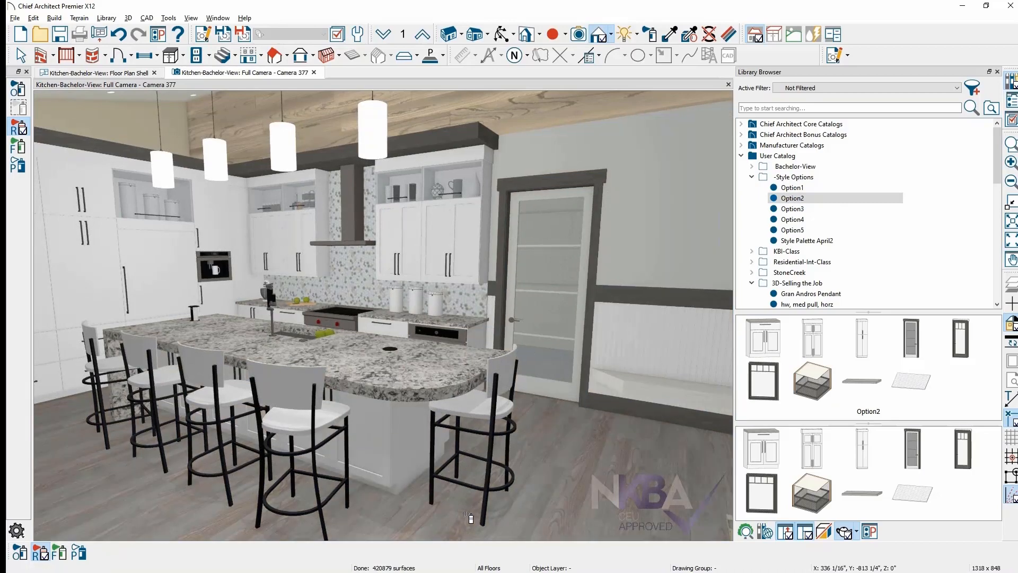
{"action": "left_click", "coordinate": [670, 34]}
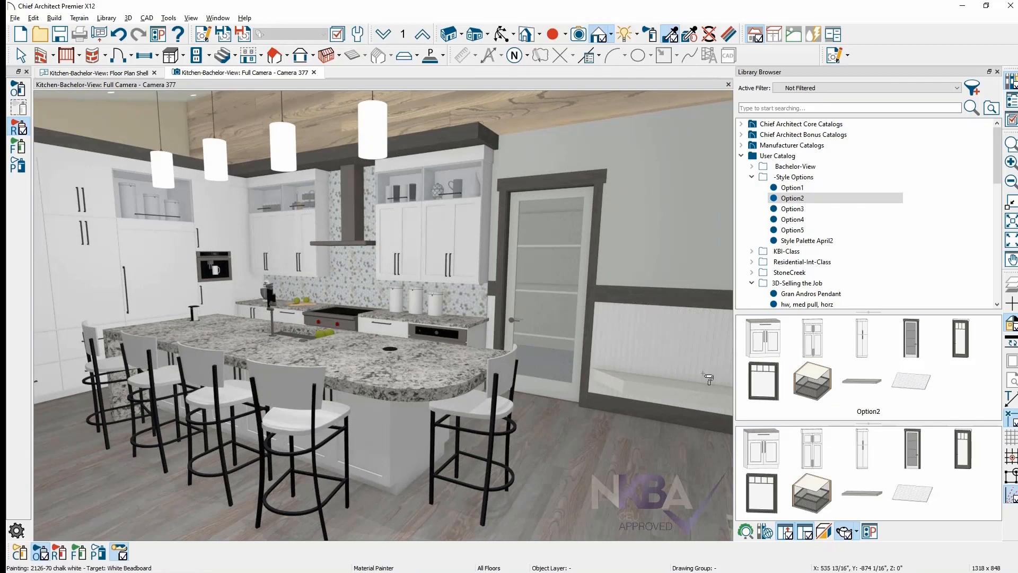
{"action": "key", "text": "space"}
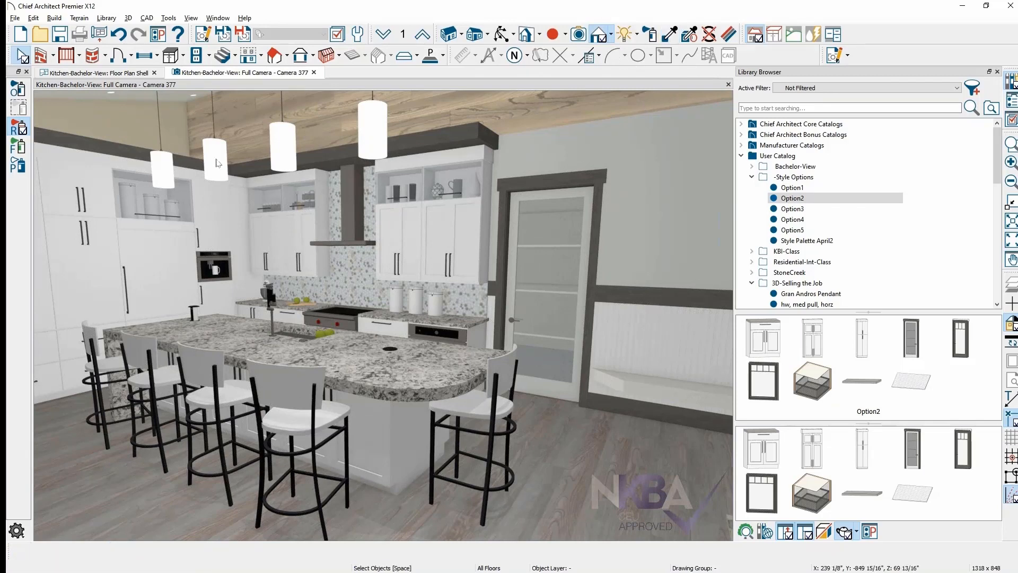
{"action": "left_click", "coordinate": [35, 19]}
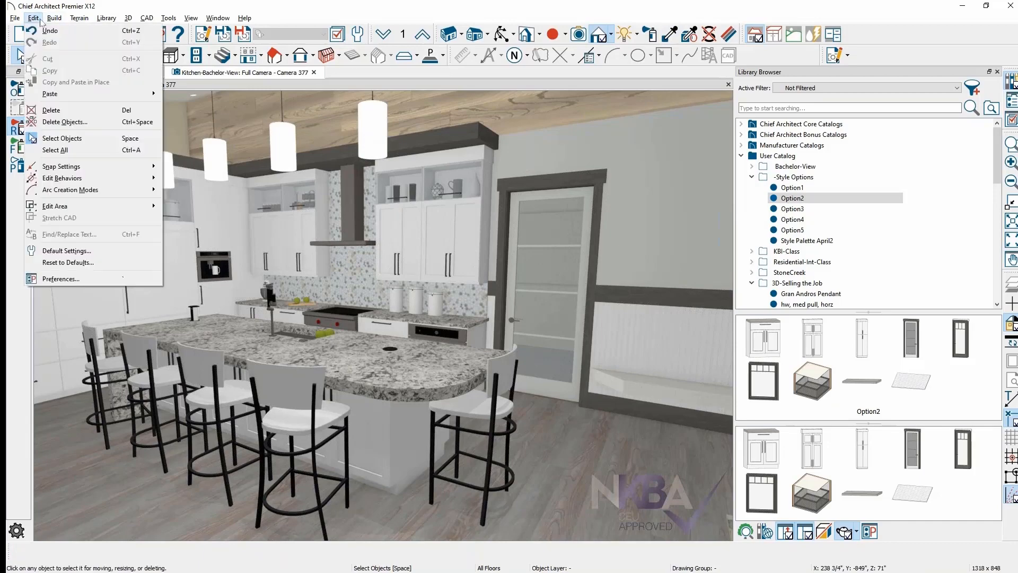
- Undo the Option2 palette to restore the wood-plank wall and wavy green backsplash
{"action": "left_click", "coordinate": [66, 32]}
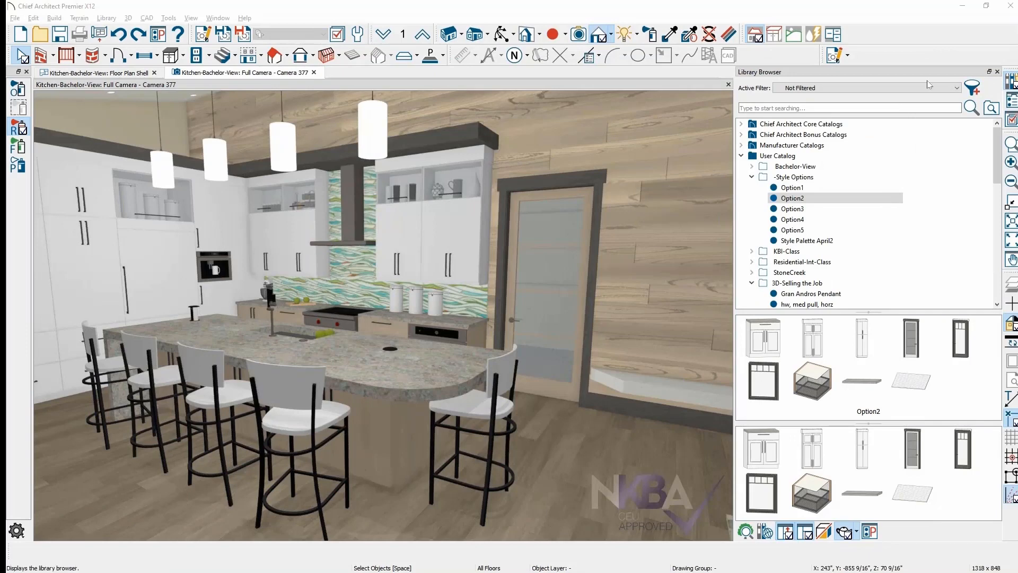
- Switch to the Bachelor-View site plan, select the projected sun shadow outline and pan toward the north arrow
{"action": "left_click", "coordinate": [111, 75]}
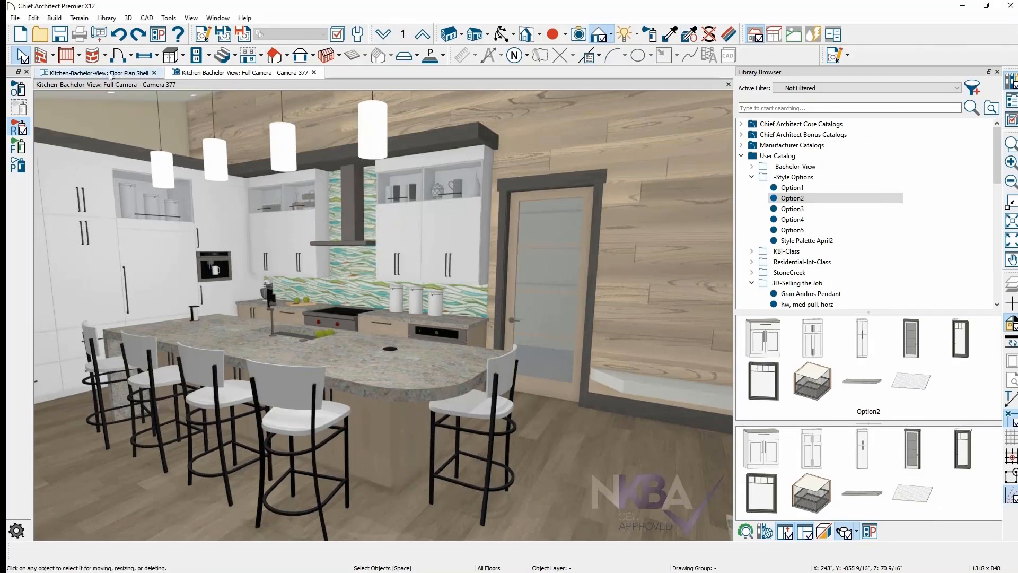
{"action": "left_click", "coordinate": [111, 75]}
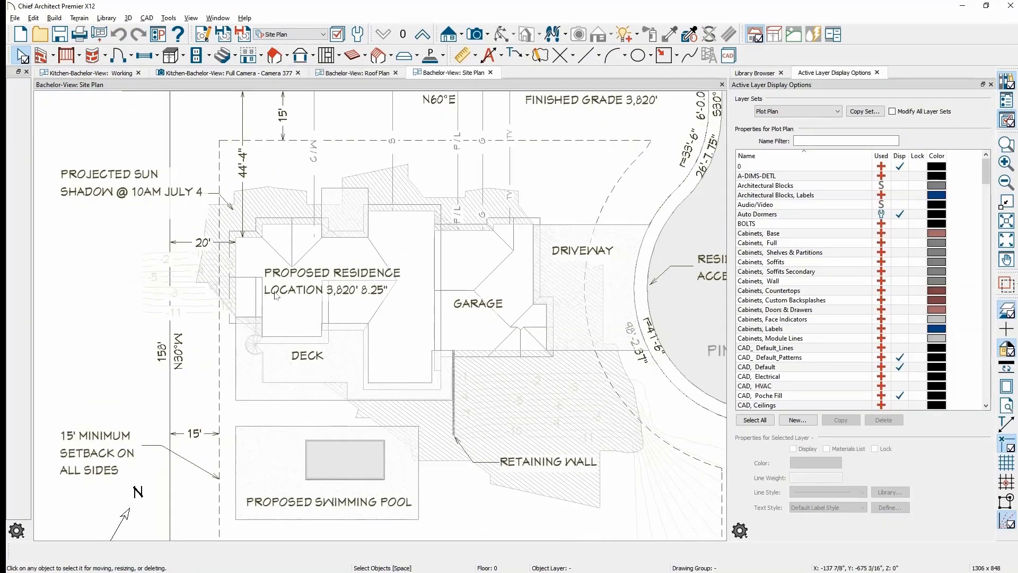
{"action": "left_click", "coordinate": [295, 213]}
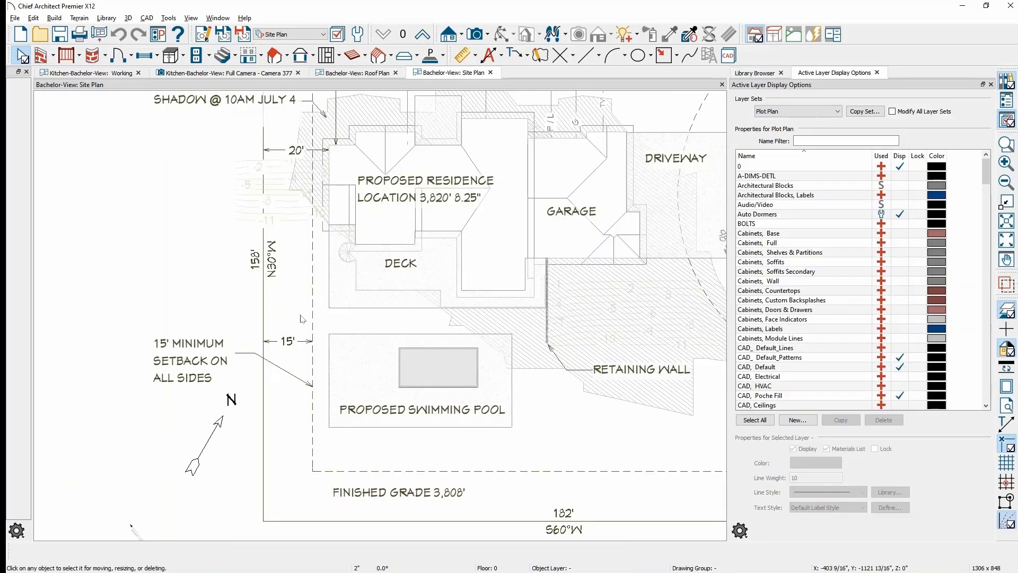
{"action": "middle_click_drag", "start_coordinate": [303, 304], "coordinate": [343, 140]}
{"action": "scroll", "coordinate": [223, 297], "scroll_direction": "up", "scroll_amount": 2}
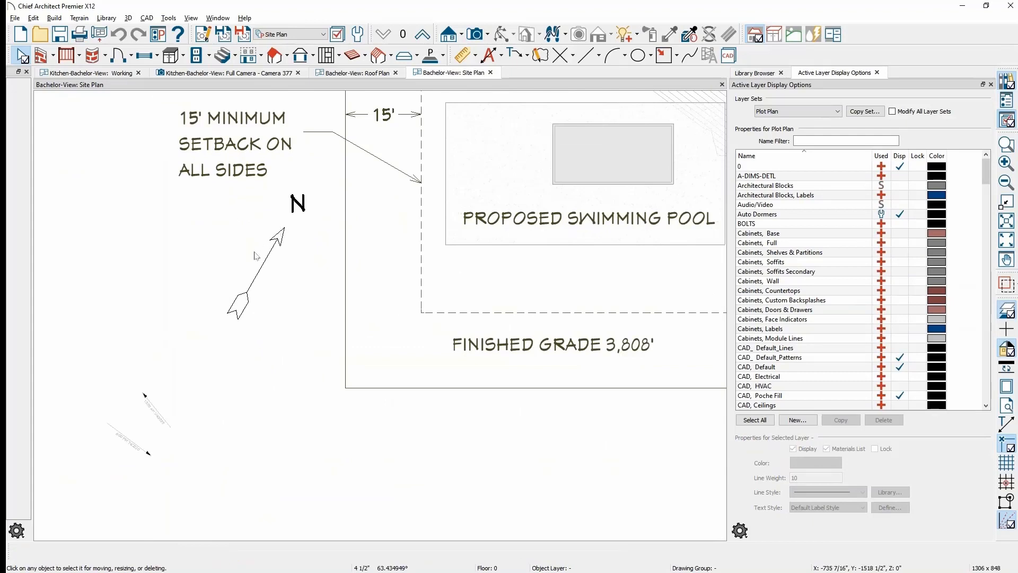
- Review the Sun Angle latitude and longitude in the CAD preferences and cancel without changes
{"action": "left_click", "coordinate": [29, 19]}
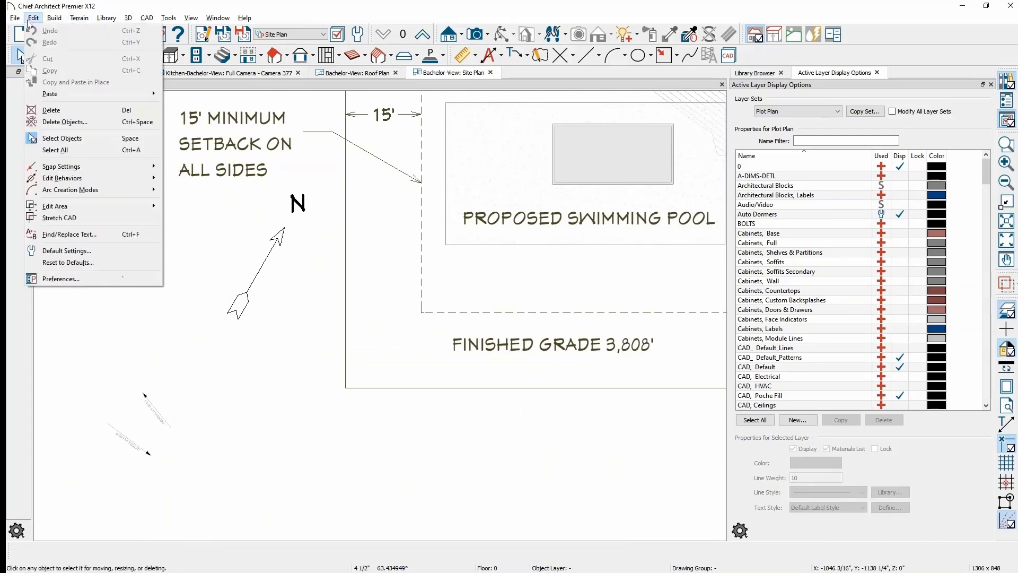
{"action": "left_click", "coordinate": [87, 279]}
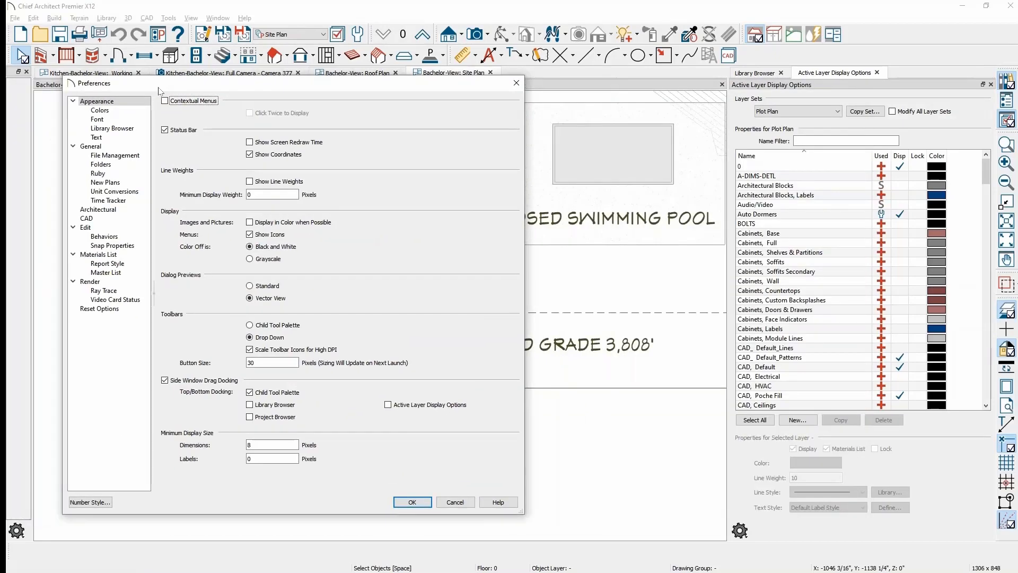
{"action": "left_click", "coordinate": [107, 221]}
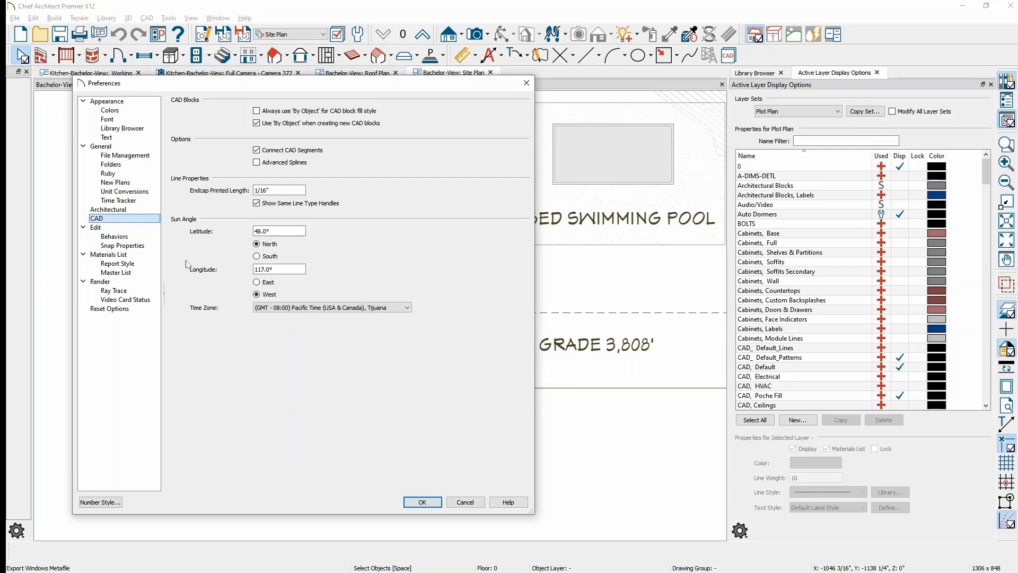
{"action": "left_click", "coordinate": [476, 505]}
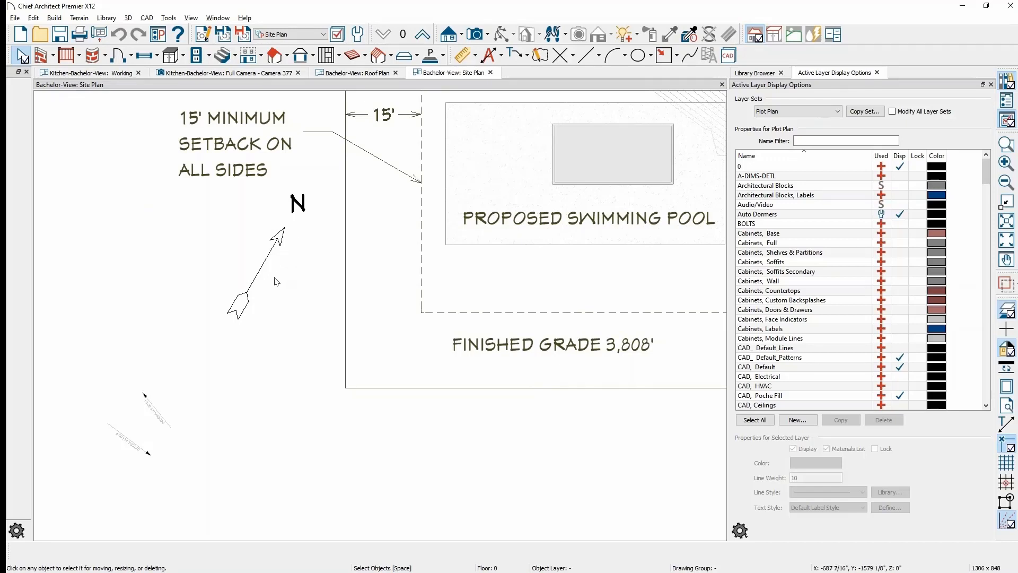
- Start rotating the north pointer arrow, cancel it, and bring the existing sun angle arrows into view
{"action": "left_click", "coordinate": [264, 263]}
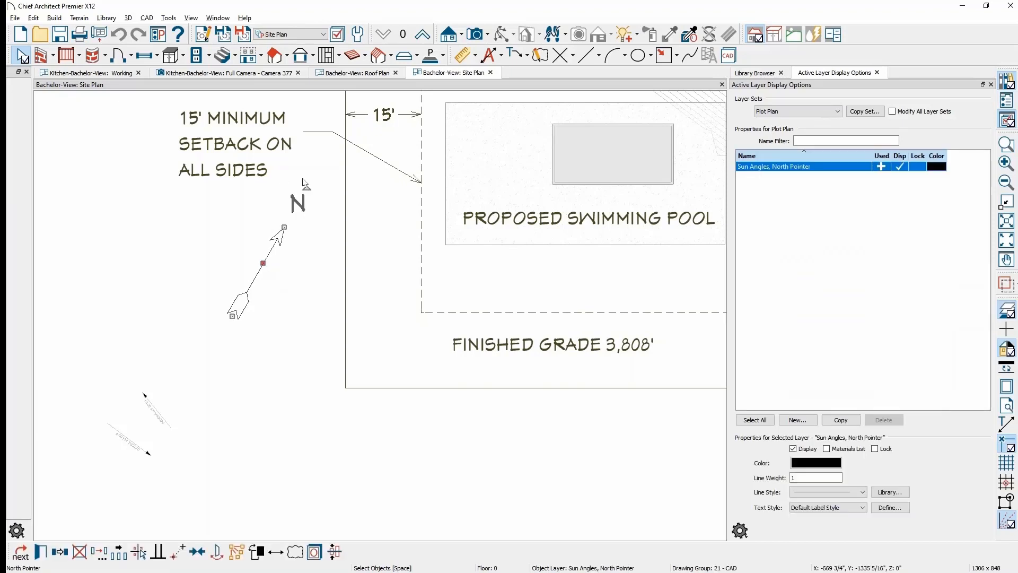
{"action": "left_click_drag", "start_coordinate": [306, 188], "coordinate": [327, 270]}
{"action": "key", "text": "Escape"}
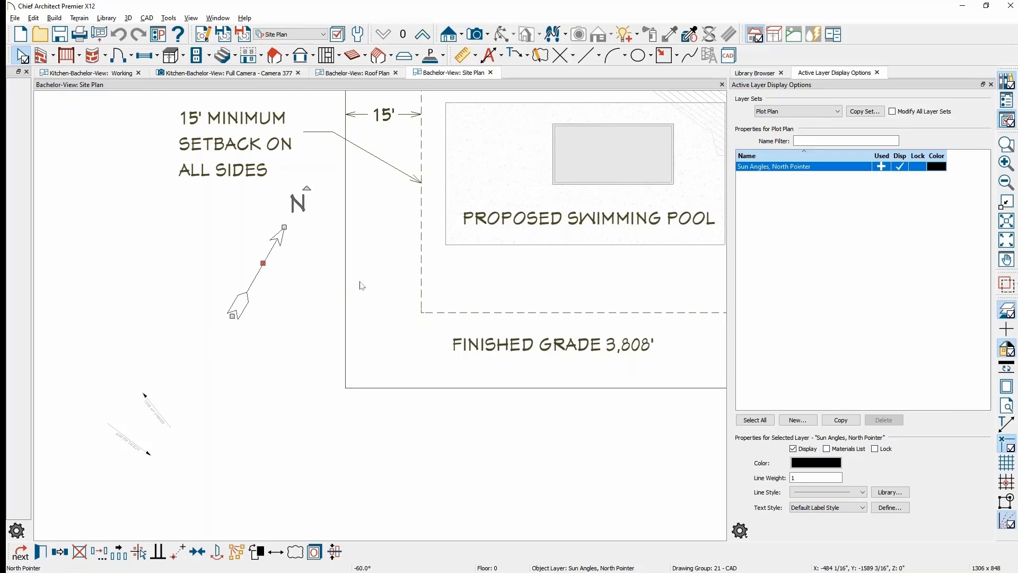
{"action": "key", "text": "Escape"}
{"action": "middle_click_drag", "start_coordinate": [243, 361], "coordinate": [418, 266]}
{"action": "scroll", "coordinate": [316, 363], "scroll_direction": "up", "scroll_amount": 10}
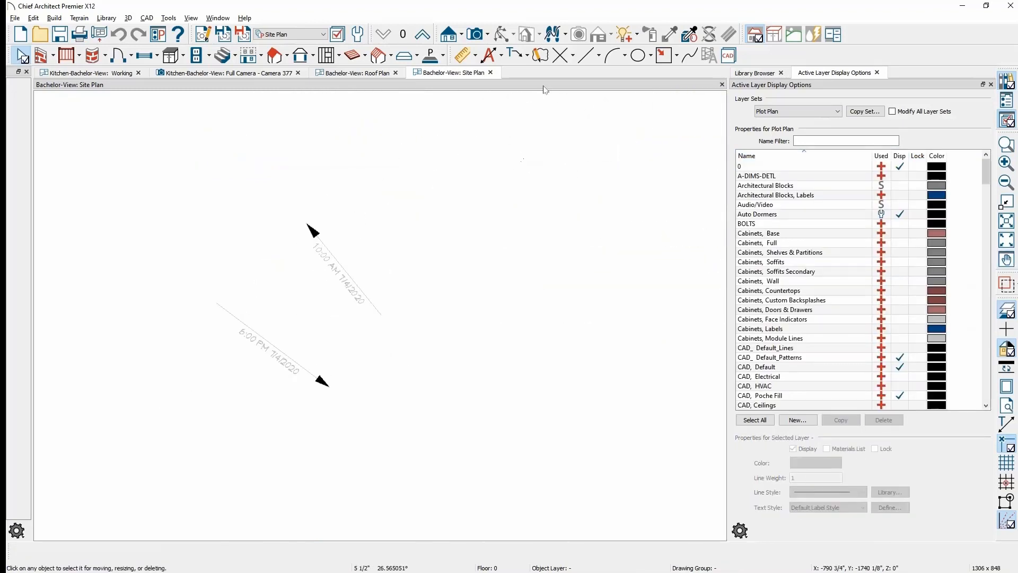
- Place a new Sun Angle on the site plan for 1:00 PM on 4/2/2020
{"action": "left_click", "coordinate": [600, 56]}
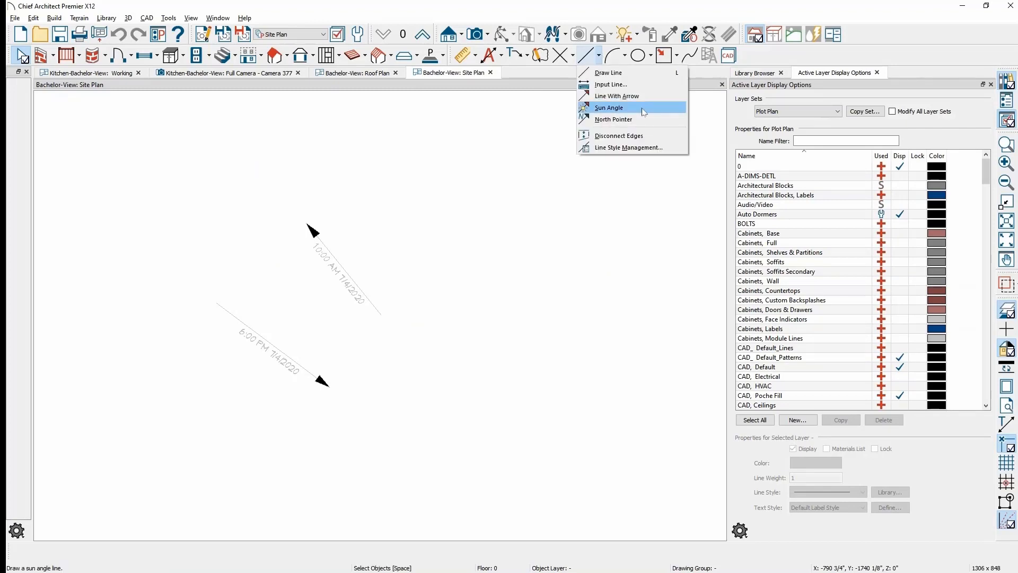
{"action": "left_click", "coordinate": [610, 108]}
{"action": "left_click", "coordinate": [437, 274]}
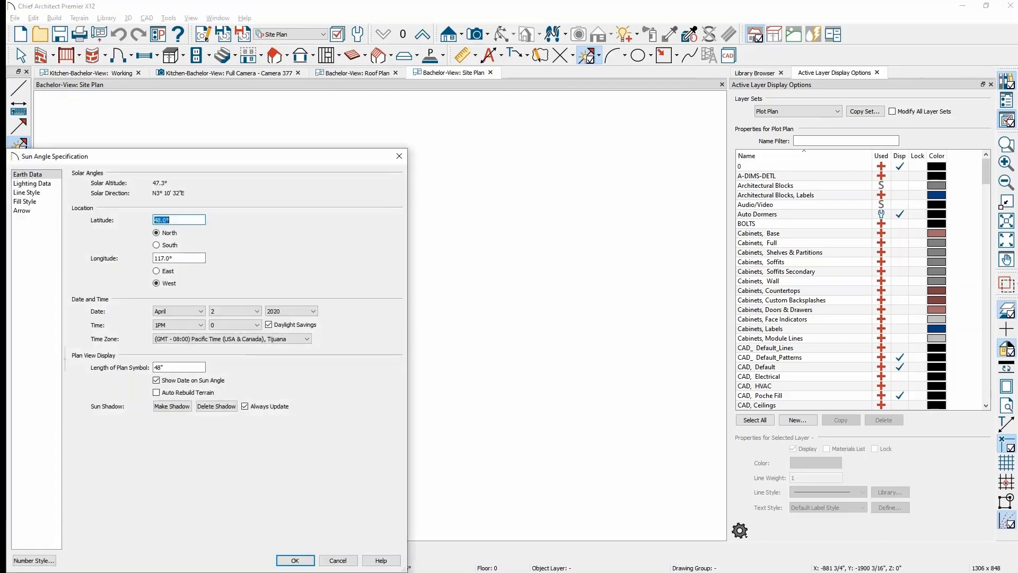
{"action": "left_click_drag", "start_coordinate": [293, 157], "coordinate": [665, 105]}
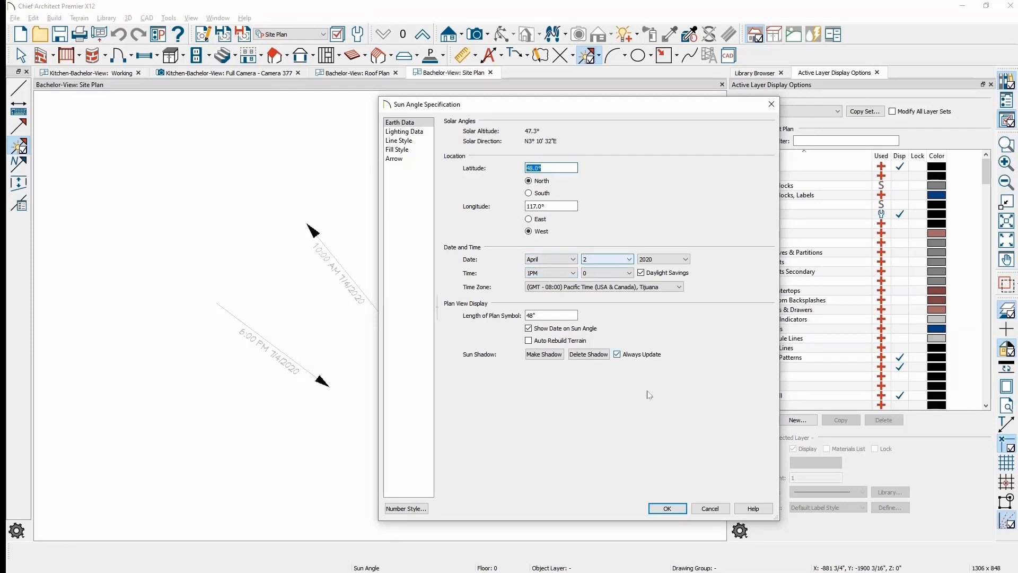
{"action": "left_click", "coordinate": [672, 512]}
{"action": "scroll", "coordinate": [449, 269], "scroll_direction": "up", "scroll_amount": 3}
{"action": "scroll", "coordinate": [450, 270], "scroll_direction": "down", "scroll_amount": 6}
{"action": "middle_click_drag", "start_coordinate": [456, 271], "coordinate": [153, 506]}
{"action": "scroll", "coordinate": [294, 386], "scroll_direction": "down", "scroll_amount": 3}
{"action": "scroll", "coordinate": [252, 409], "scroll_direction": "up", "scroll_amount": 1}
{"action": "scroll", "coordinate": [451, 196], "scroll_direction": "down", "scroll_amount": 5}
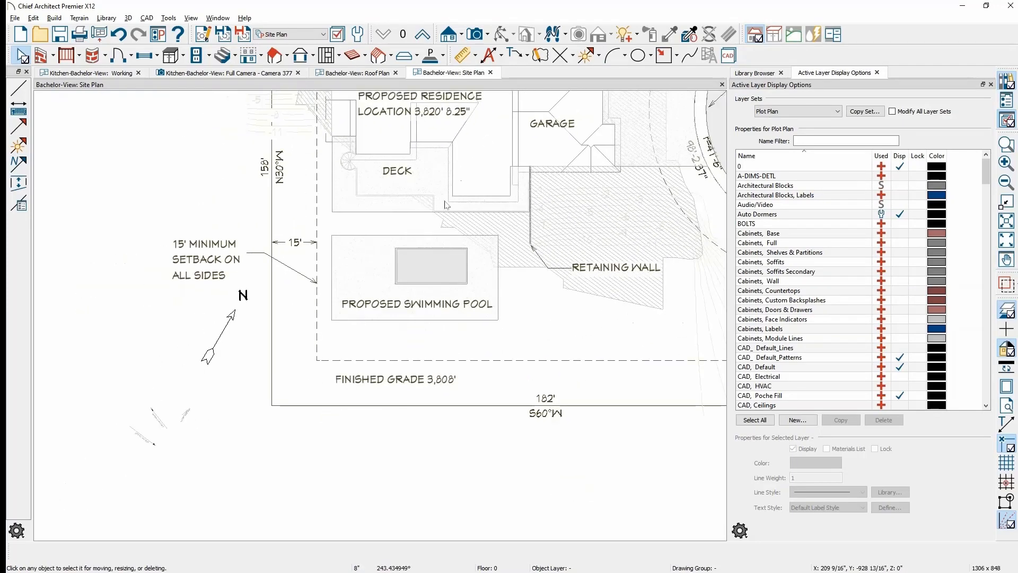
{"action": "left_click", "coordinate": [489, 35]}
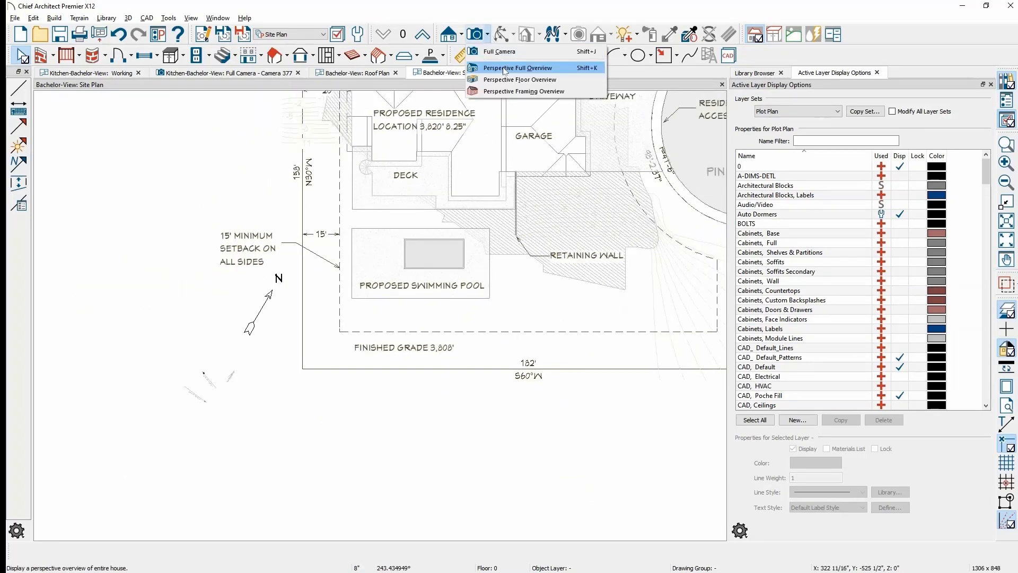
- Open a Perspective Full Overview (Camera 404) of the house, pool, trees and driveway
{"action": "left_click", "coordinate": [521, 71]}
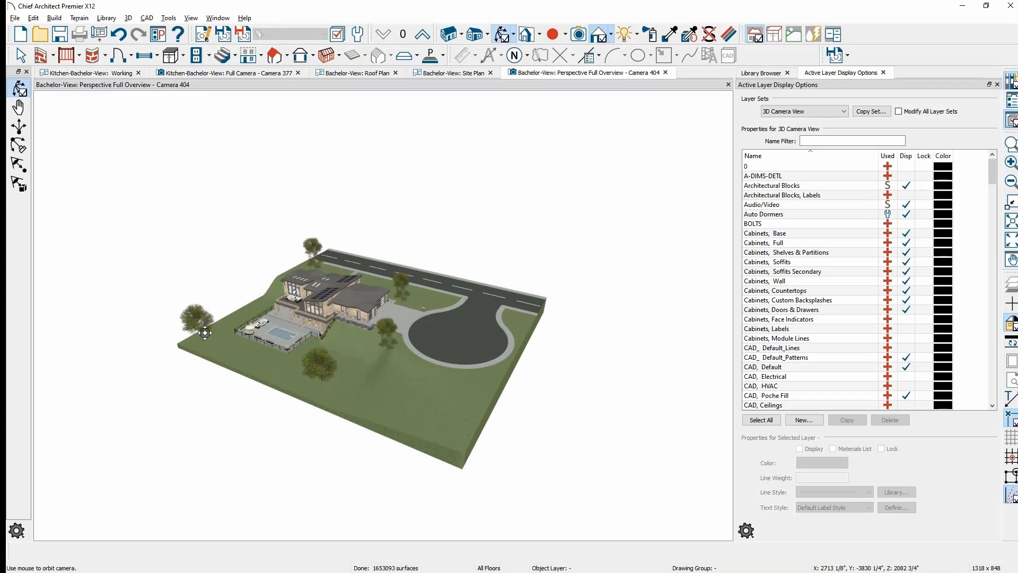
{"action": "scroll", "coordinate": [374, 345], "scroll_direction": "up", "scroll_amount": 5}
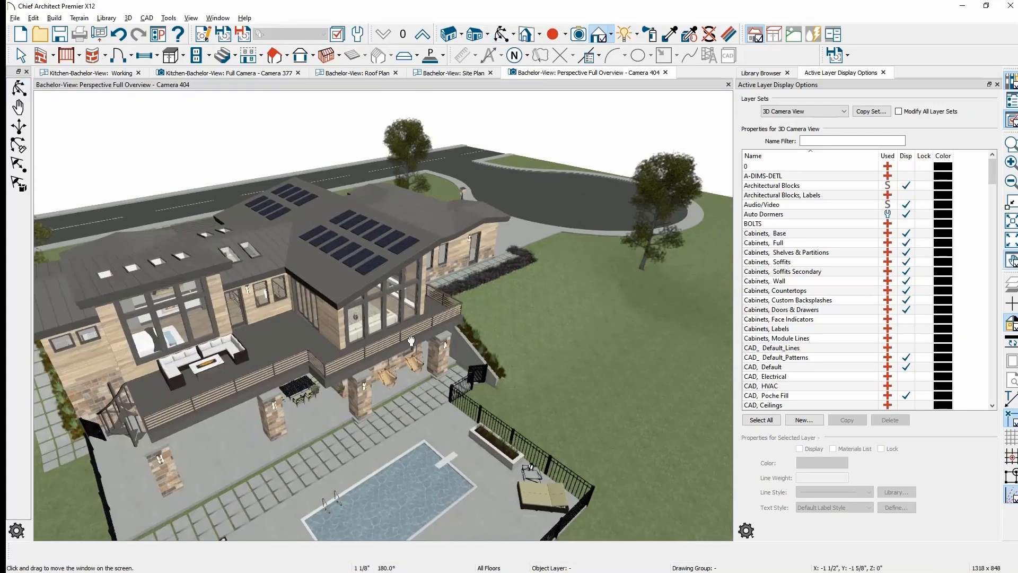
- Enable Show Shadows in the Camera 404 specification so the house casts sun shadows
{"action": "middle_click_drag", "start_coordinate": [374, 346], "coordinate": [472, 331]}
{"action": "left_click", "coordinate": [202, 34]}
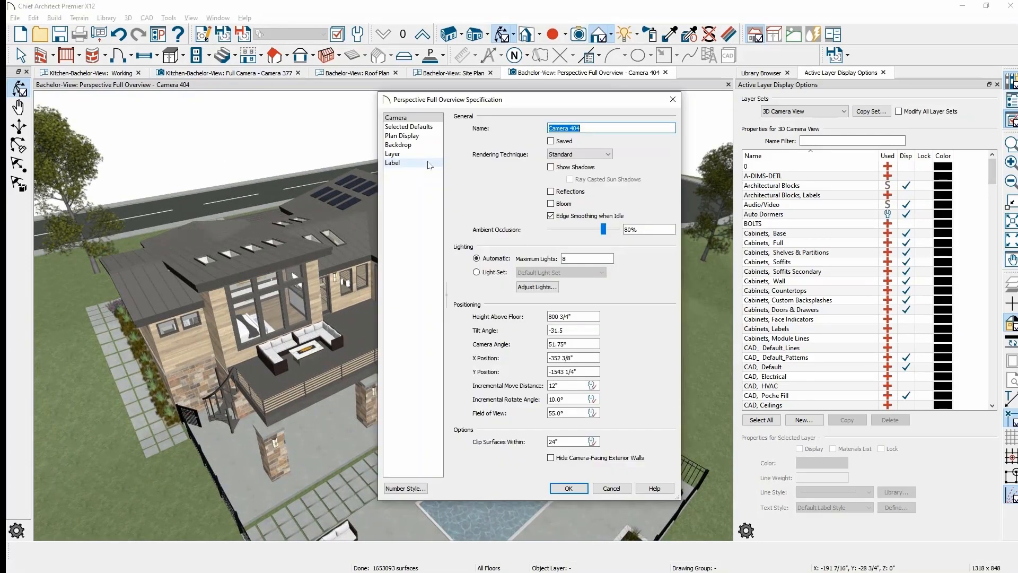
{"action": "left_click", "coordinate": [560, 167]}
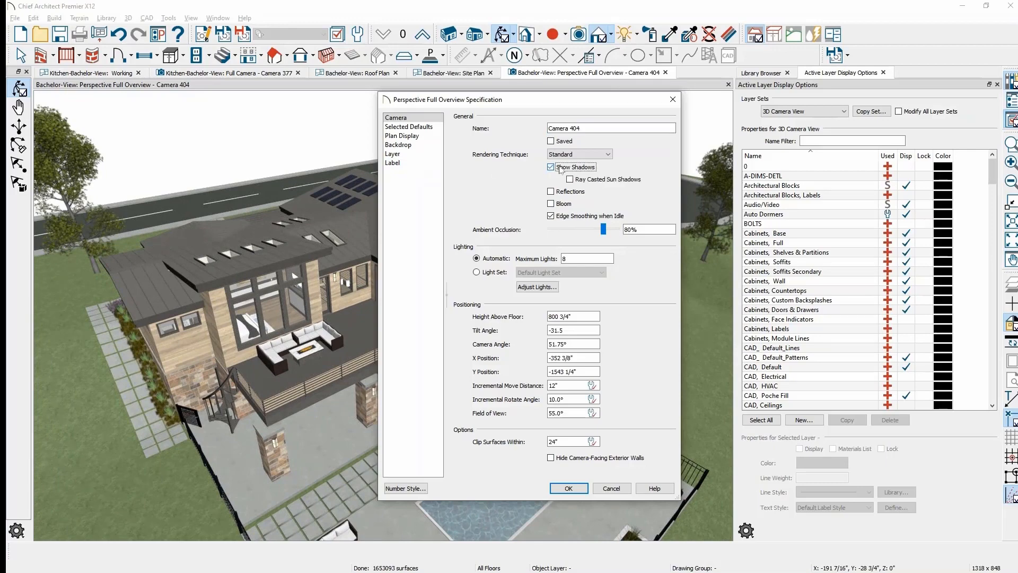
{"action": "left_click", "coordinate": [568, 488]}
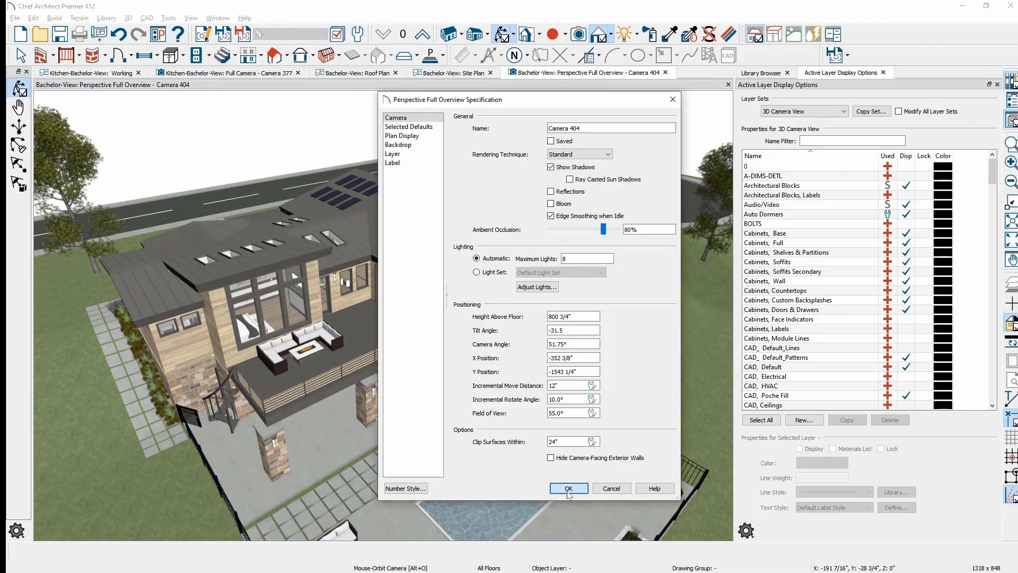
{"action": "left_click", "coordinate": [638, 35]}
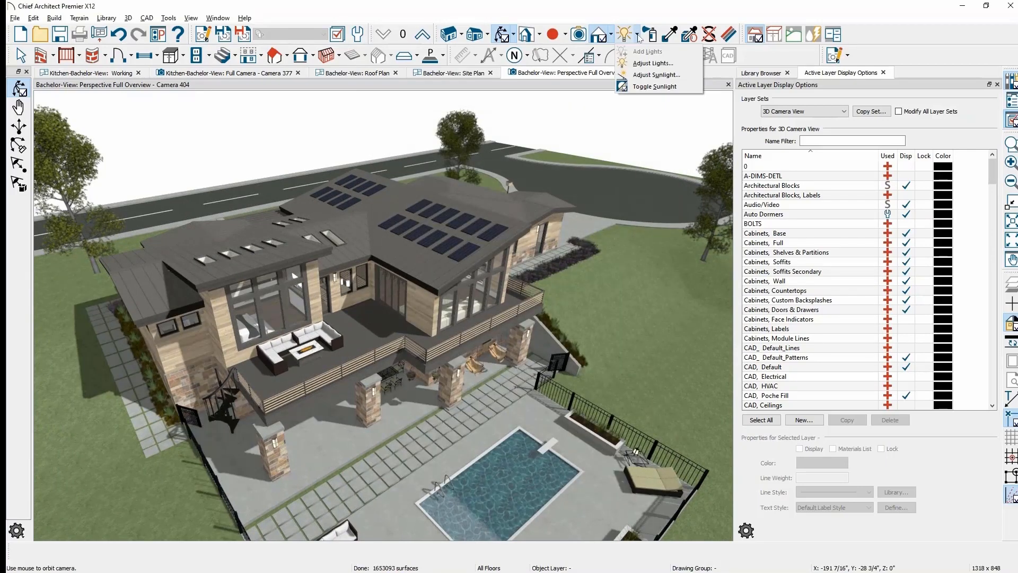
- Set the overview's sunlight to the 1:00 PM 4/2/2020 sun angle and orbit around the house
{"action": "left_click", "coordinate": [681, 80]}
{"action": "left_click", "coordinate": [250, 273]}
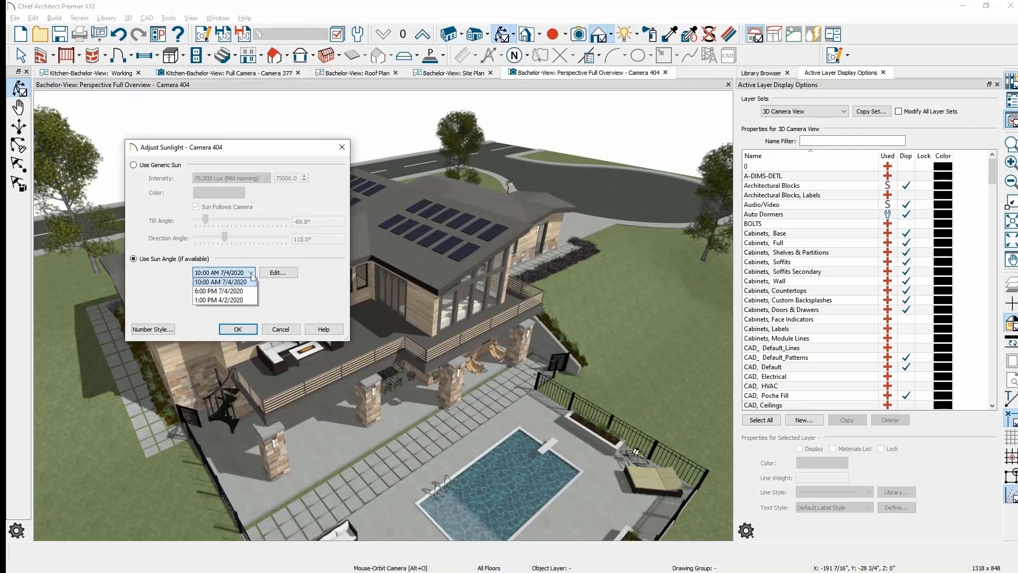
{"action": "left_click", "coordinate": [251, 300]}
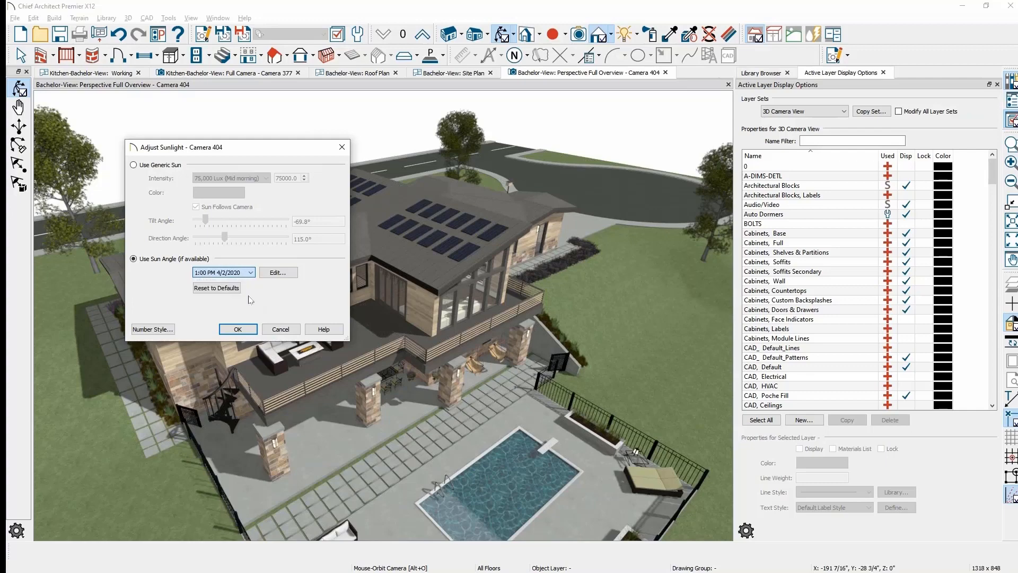
{"action": "left_click", "coordinate": [238, 329]}
{"action": "left_click_drag", "start_coordinate": [371, 371], "coordinate": [631, 406]}
{"action": "scroll", "coordinate": [452, 261], "scroll_direction": "up", "scroll_amount": 3}
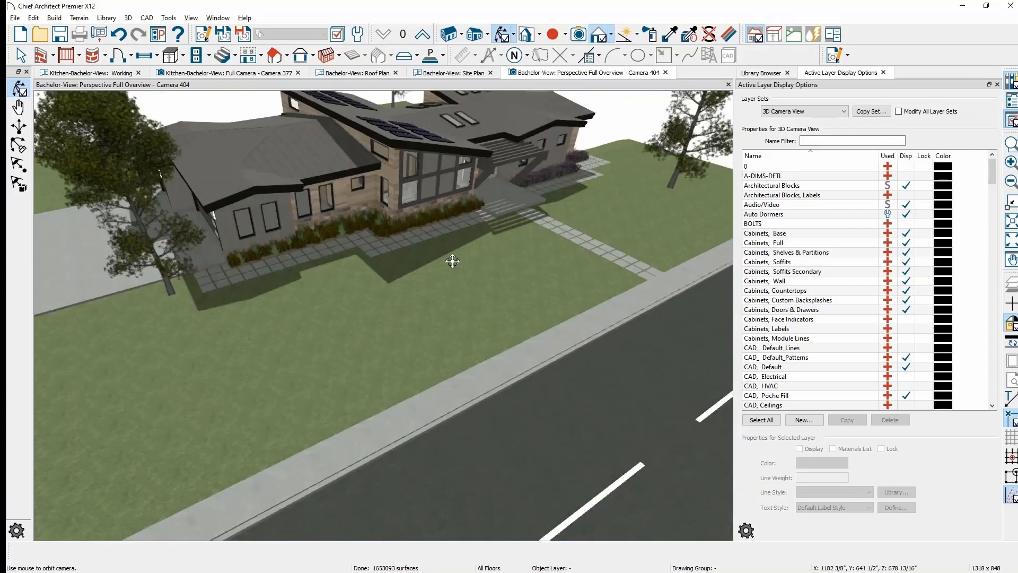
{"action": "scroll", "coordinate": [452, 262], "scroll_direction": "down", "scroll_amount": 2}
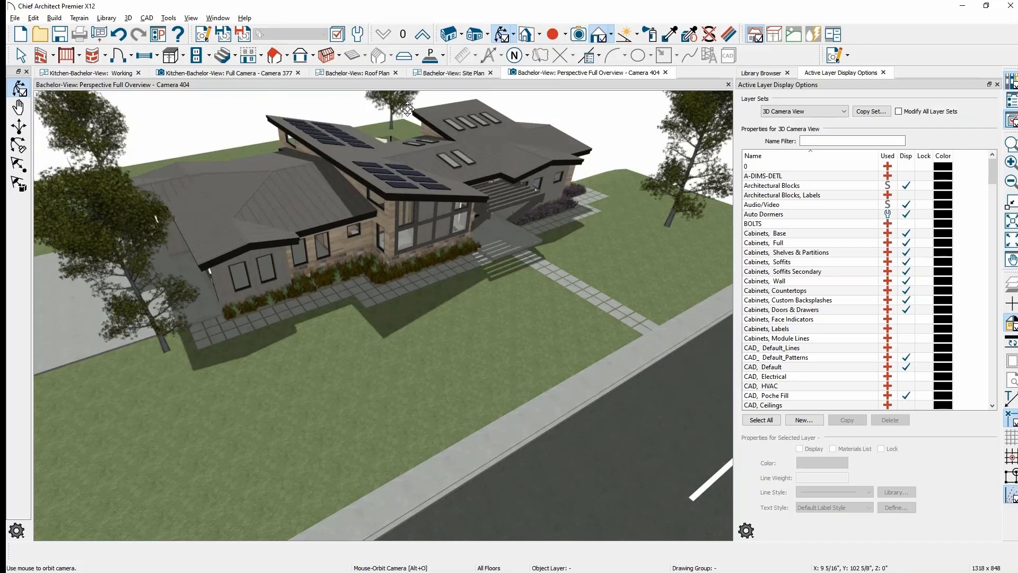
- Go back to the site plan showing the projected sun shadow beside the residence
{"action": "left_click", "coordinate": [454, 77]}
{"action": "scroll", "coordinate": [313, 274], "scroll_direction": "up", "scroll_amount": 4}
{"action": "scroll", "coordinate": [313, 274], "scroll_direction": "up", "scroll_amount": 1}
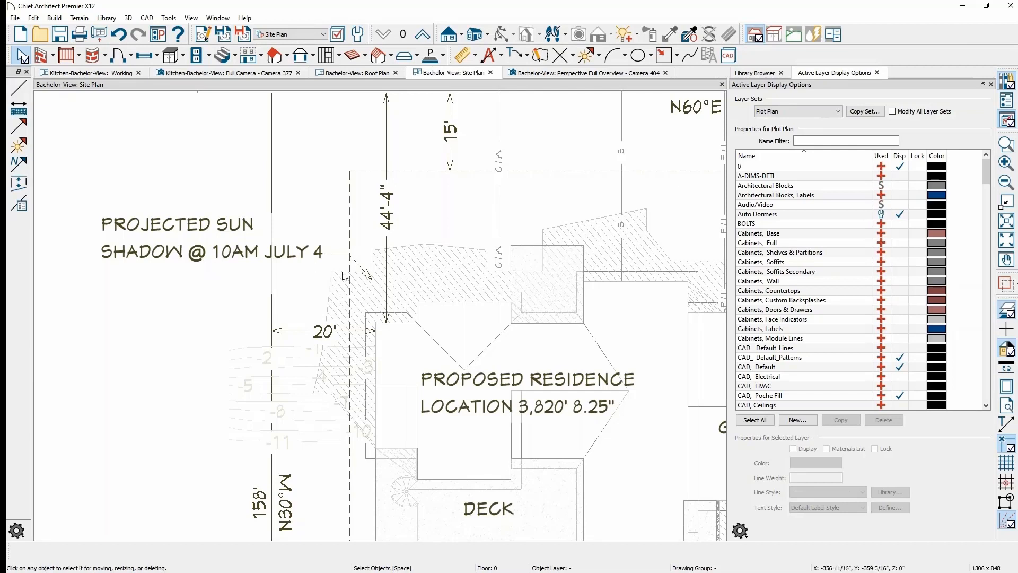
- Check the sun shadow outline and north arrow on the site plan, then return to Camera 404
{"action": "left_click", "coordinate": [365, 282]}
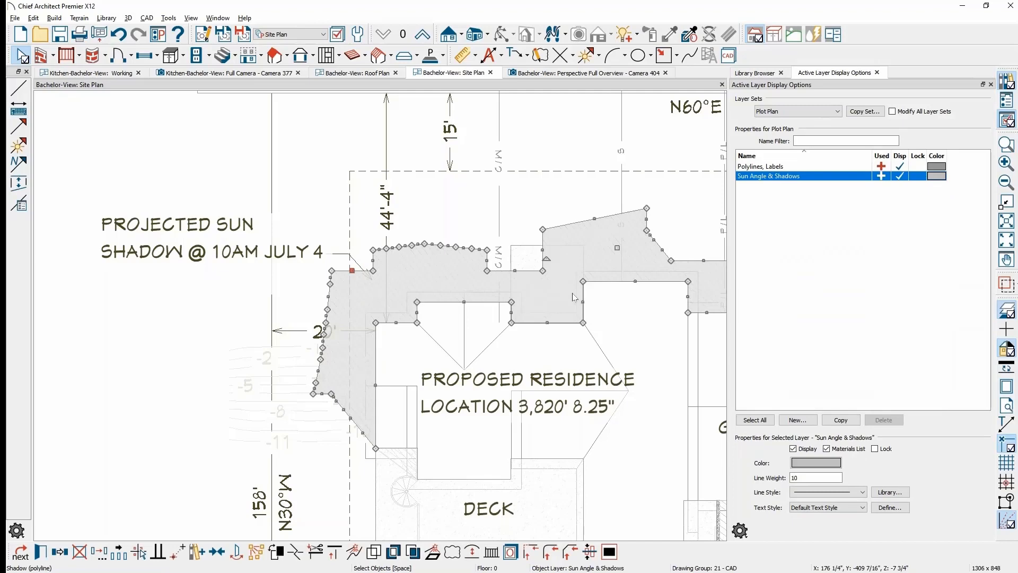
{"action": "key", "text": "Escape"}
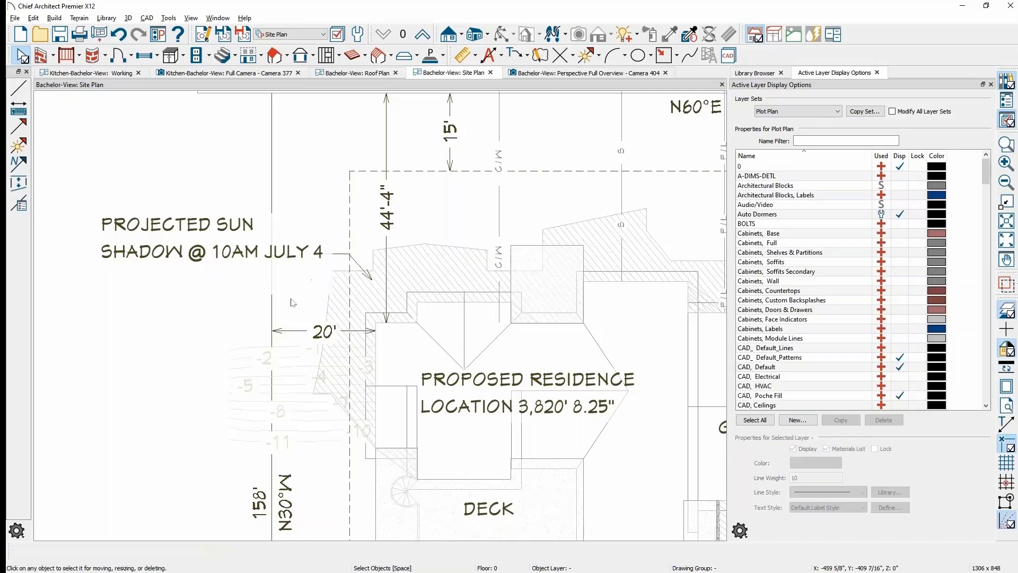
{"action": "scroll", "coordinate": [220, 403], "scroll_direction": "down", "scroll_amount": 1}
{"action": "middle_click_drag", "start_coordinate": [221, 403], "coordinate": [276, 227]}
{"action": "scroll", "coordinate": [297, 424], "scroll_direction": "up", "scroll_amount": 1}
{"action": "middle_click_drag", "start_coordinate": [314, 512], "coordinate": [460, 127]}
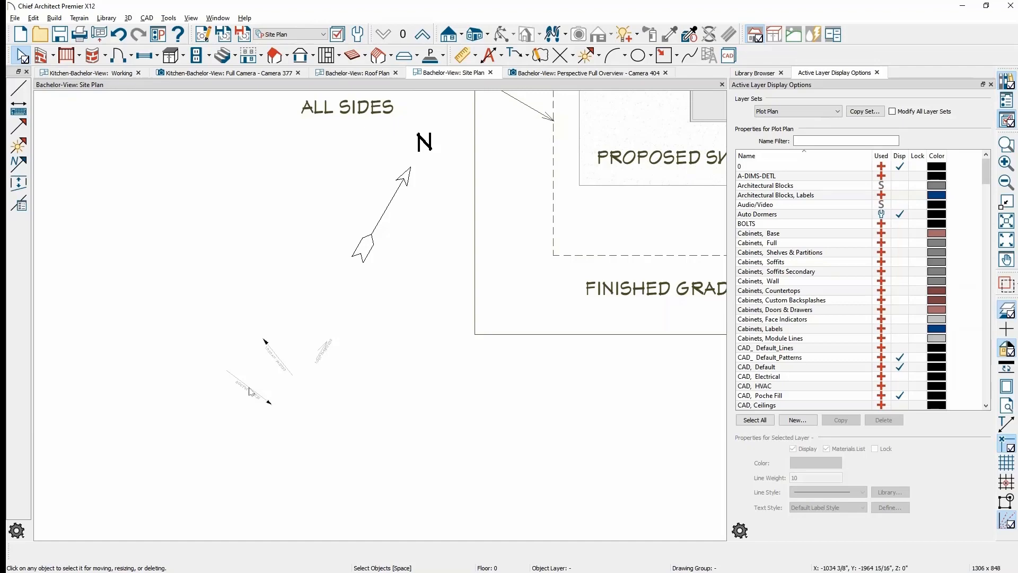
{"action": "left_click", "coordinate": [591, 75]}
- Orbit the Camera 404 overview around to face the deck and pool side of the house
{"action": "left_click_drag", "start_coordinate": [403, 335], "coordinate": [788, 312]}
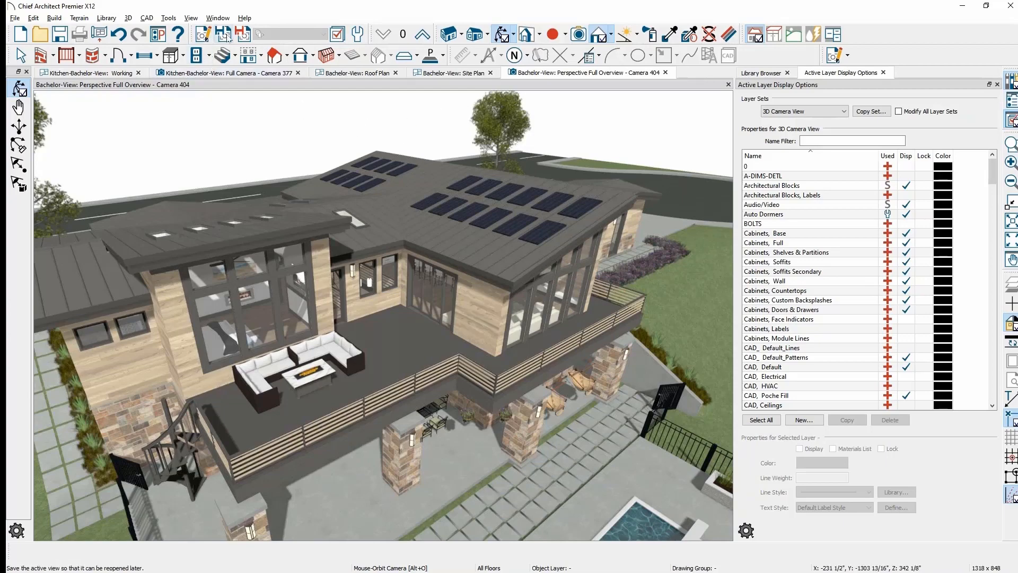
- Rename the overview camera to 'rear - 4/2' and list the saved views in the Project Browser
{"action": "left_click", "coordinate": [209, 39]}
{"action": "key", "text": "ctrl+a"}
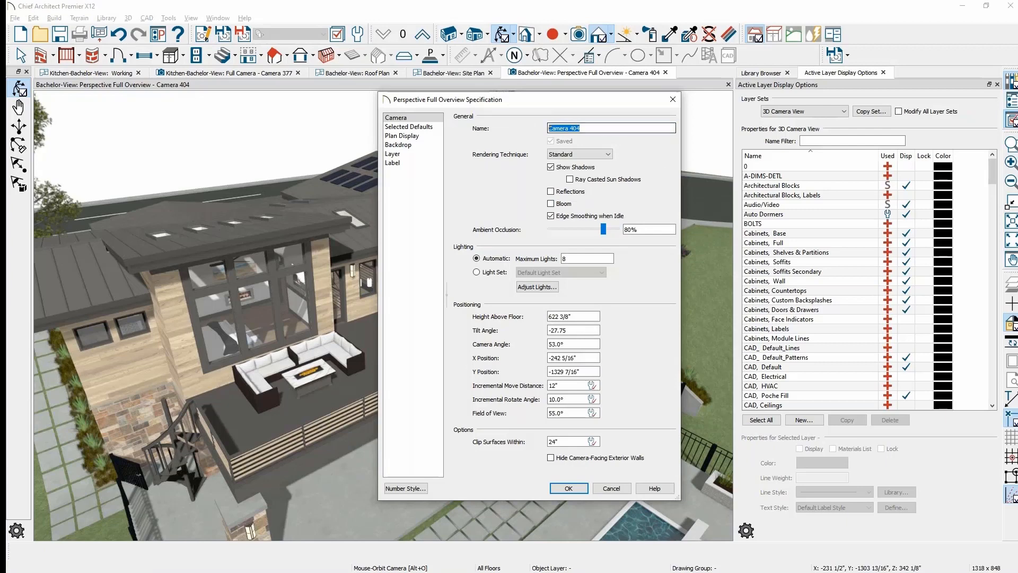
{"action": "type", "text": "b"}
{"action": "type", "text": "ear - "}
{"action": "type", "text": "4/2"}
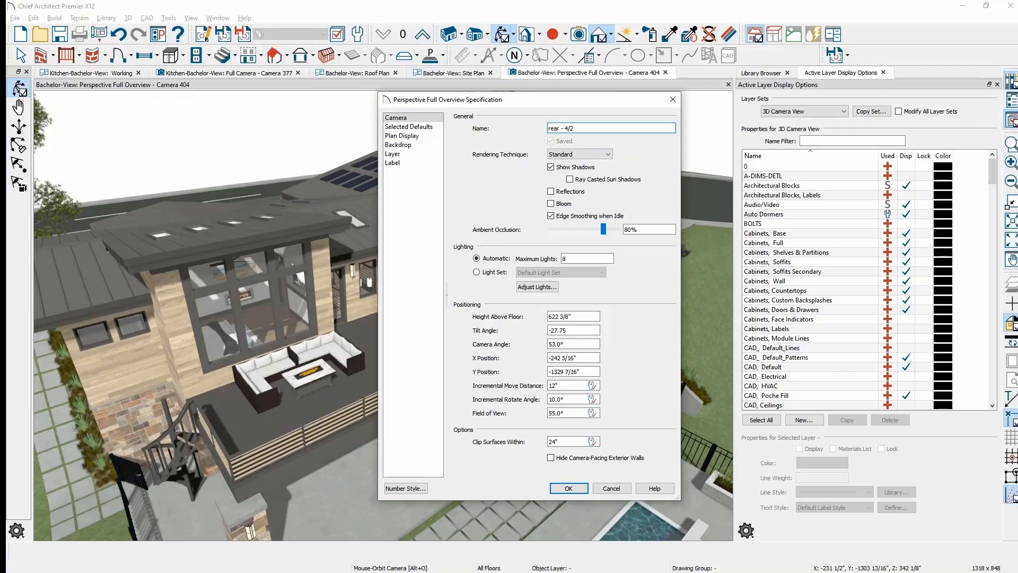
{"action": "left_click", "coordinate": [569, 489]}
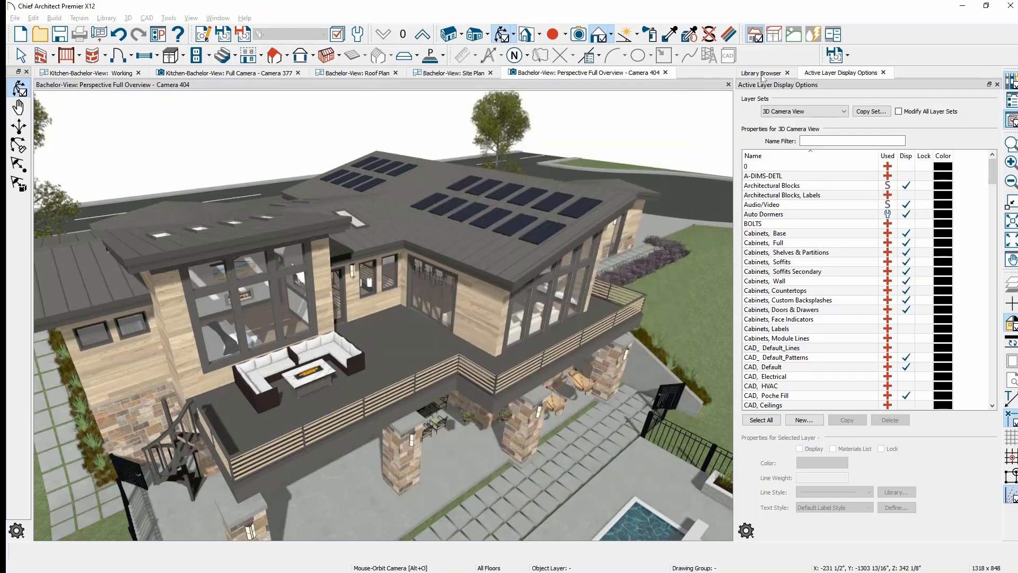
{"action": "left_click", "coordinate": [1011, 100]}
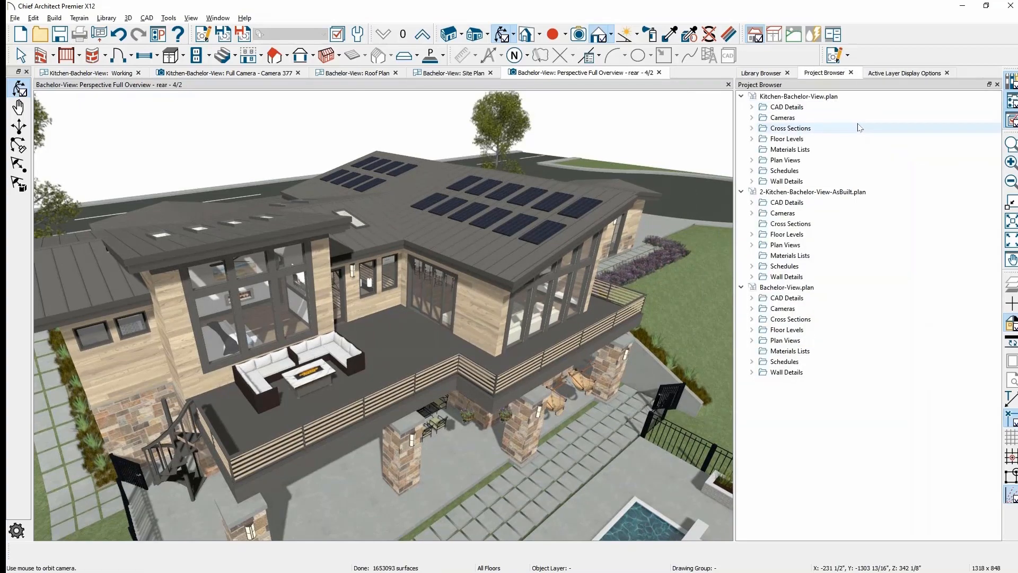
- Collapse the Kitchen-Bachelor-View plans and expand Bachelor-View.plan's Overviews cameras to locate 'rear - 4/2'
{"action": "left_click", "coordinate": [741, 96]}
{"action": "left_click", "coordinate": [741, 107]}
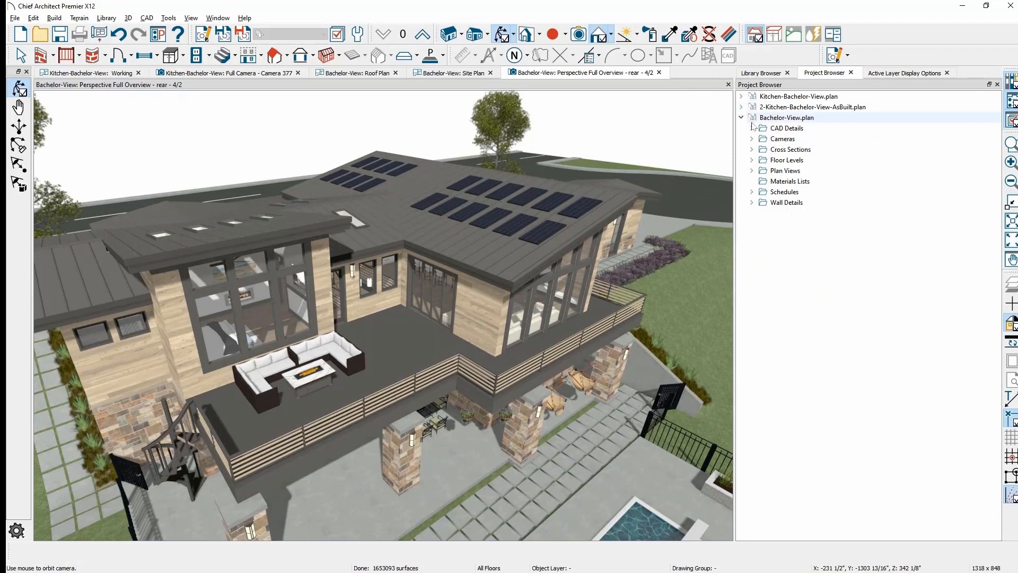
{"action": "left_click", "coordinate": [751, 138]}
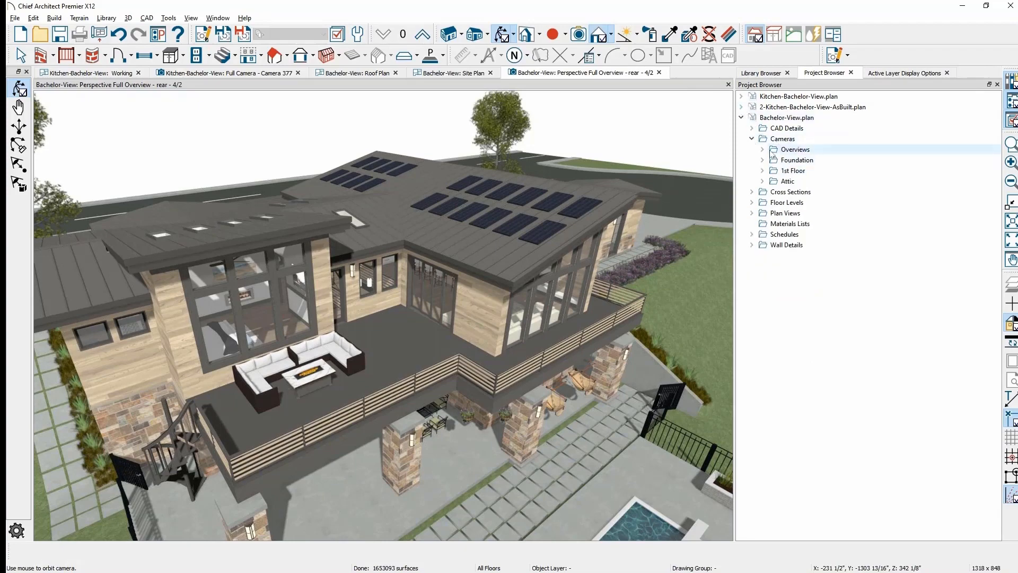
{"action": "left_click", "coordinate": [764, 149]}
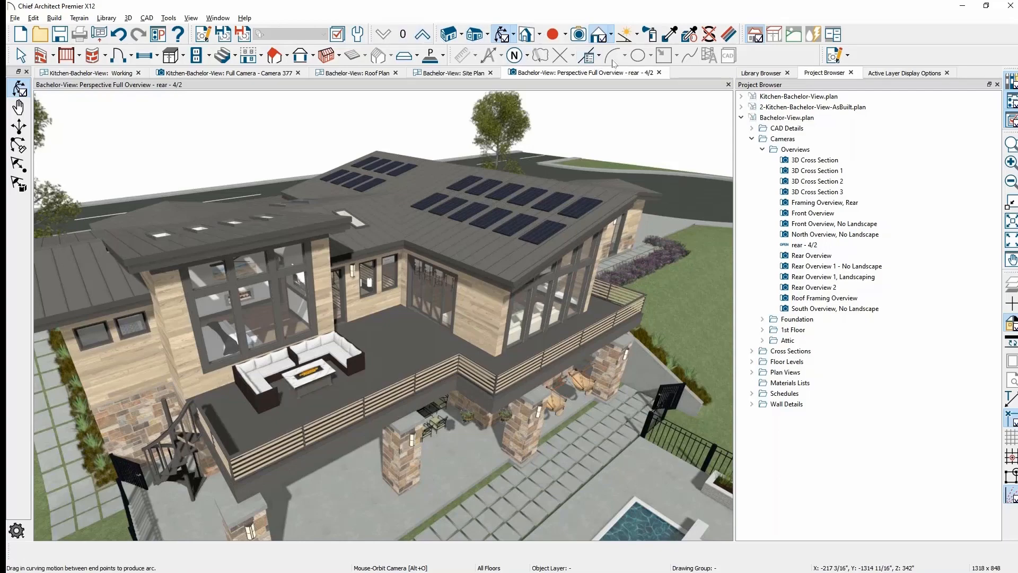
- Switch the active layer display to the 3D Framing layer set
{"action": "left_click", "coordinate": [908, 73]}
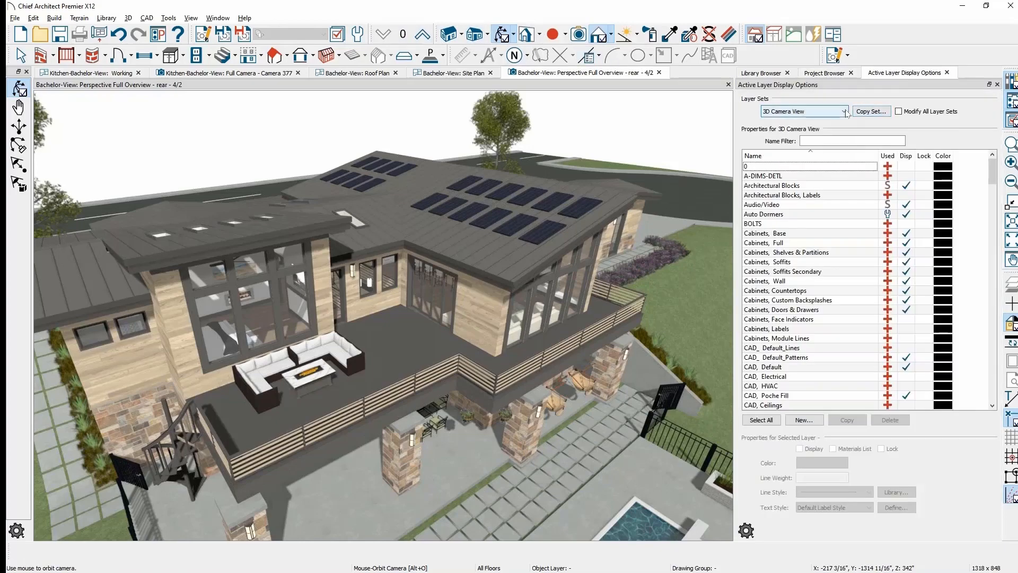
{"action": "left_click", "coordinate": [804, 111]}
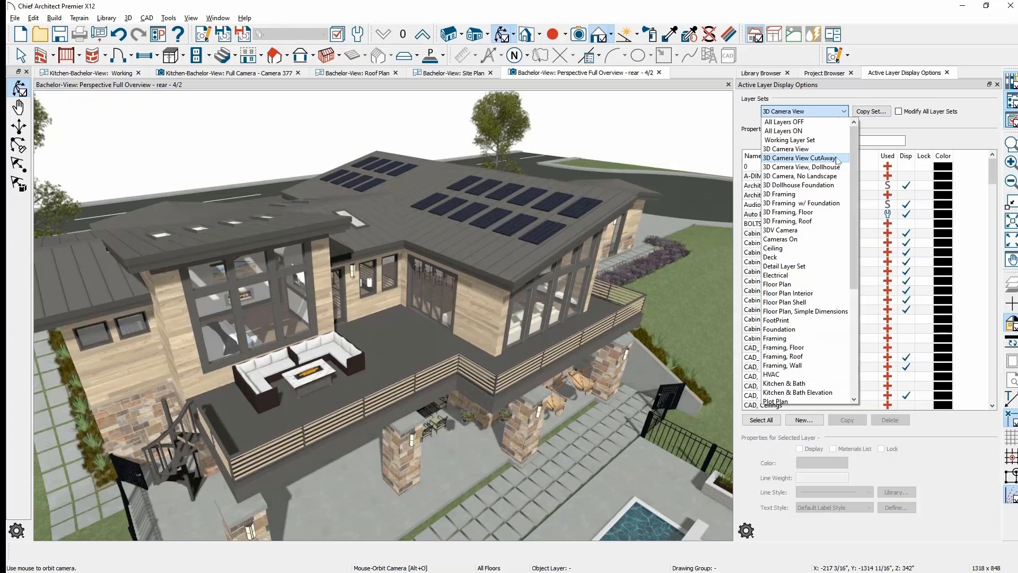
{"action": "left_click", "coordinate": [791, 195]}
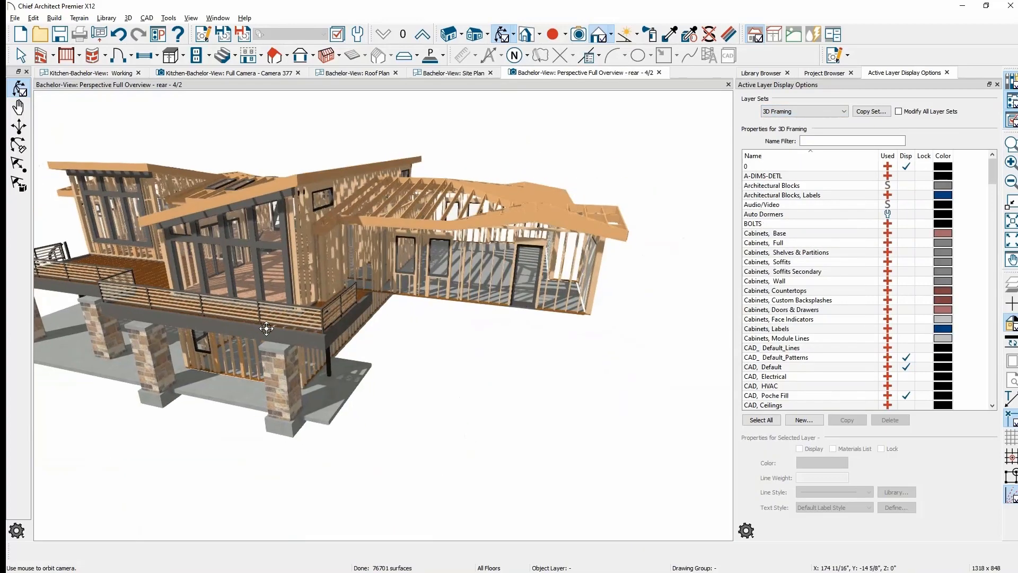
- Zoom out and orbit the camera to see the whole framed house from the deck side
{"action": "left_click_drag", "start_coordinate": [266, 329], "coordinate": [80, 241]}
{"action": "scroll", "coordinate": [394, 254], "scroll_direction": "up", "scroll_amount": 5}
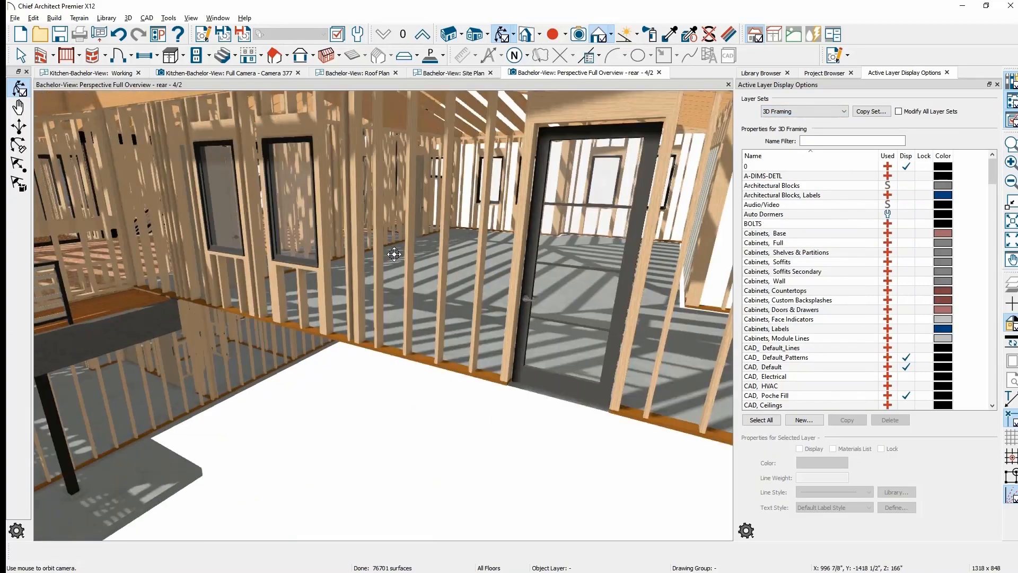
{"action": "left_click_drag", "start_coordinate": [401, 264], "coordinate": [409, 274]}
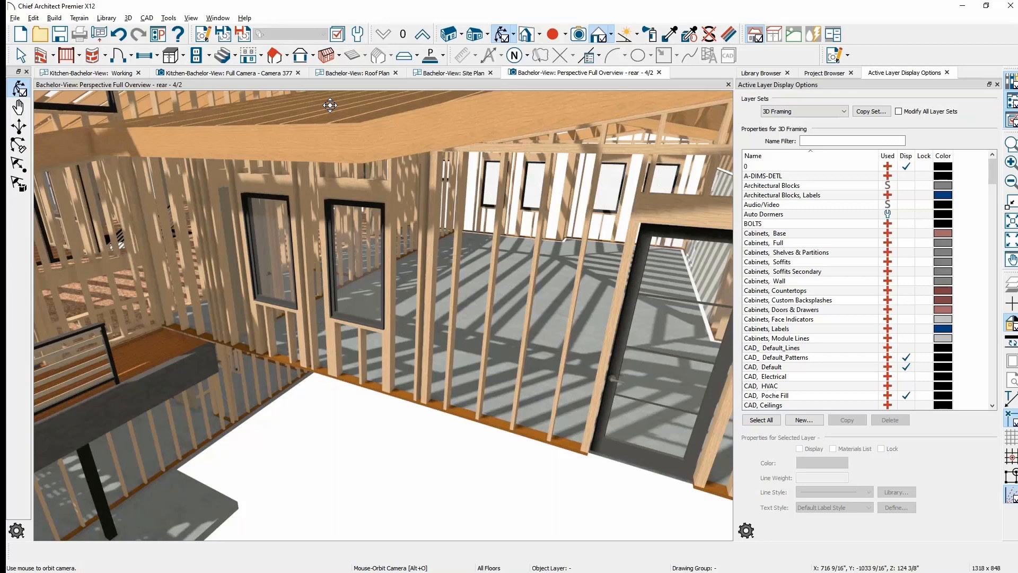
{"action": "scroll", "coordinate": [371, 310], "scroll_direction": "down", "scroll_amount": 5}
{"action": "left_click_drag", "start_coordinate": [331, 315], "coordinate": [440, 309]}
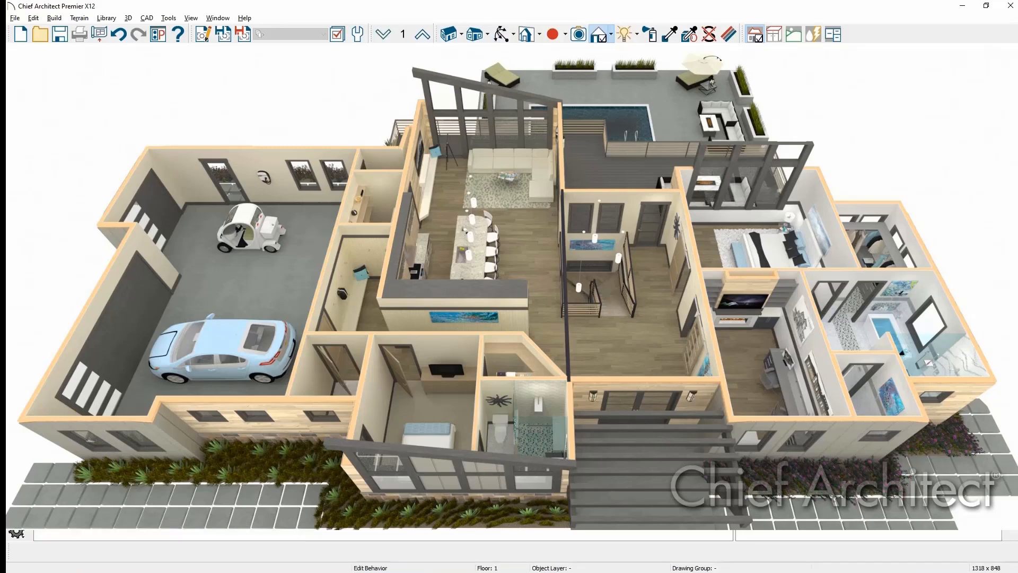
- Activate Mouse-Orbit Camera, then bring up BV-Dollhouse-Front-Attic-rt.jpg in Windows Photo Viewer
{"action": "key", "text": "alt+o"}
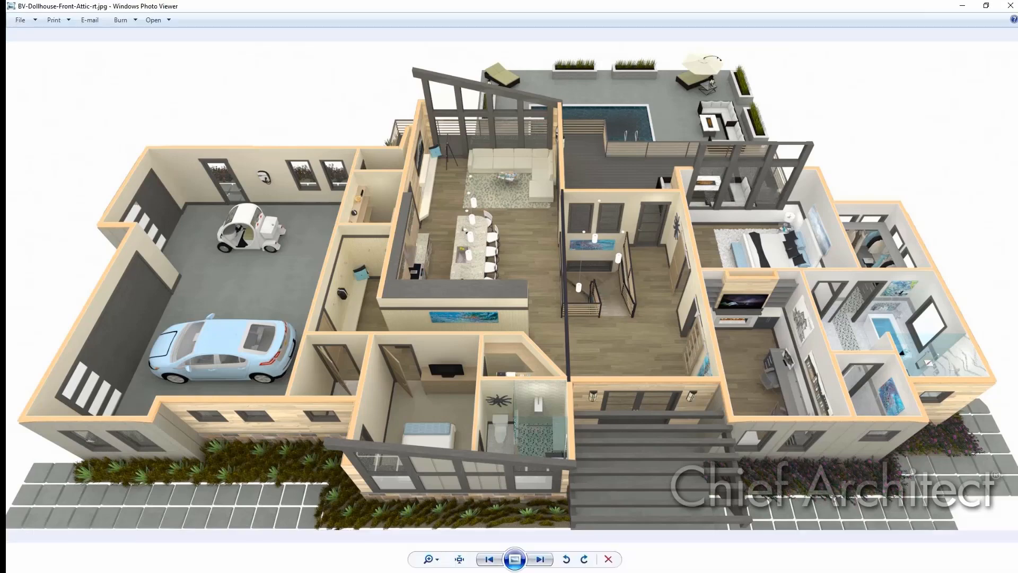
{"action": "key", "text": "Right"}
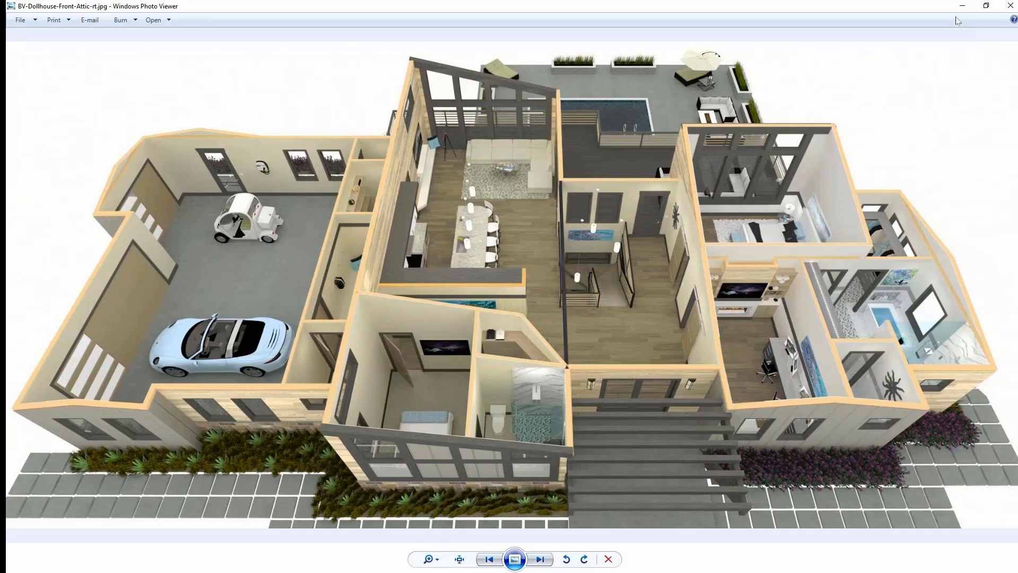
- Zoom into the bathroom detail of the dollhouse JPG, zoom back out, and minimise Photo Viewer
{"action": "scroll", "coordinate": [931, 299], "scroll_direction": "up", "scroll_amount": 4}
{"action": "scroll", "coordinate": [783, 294], "scroll_direction": "up", "scroll_amount": 3}
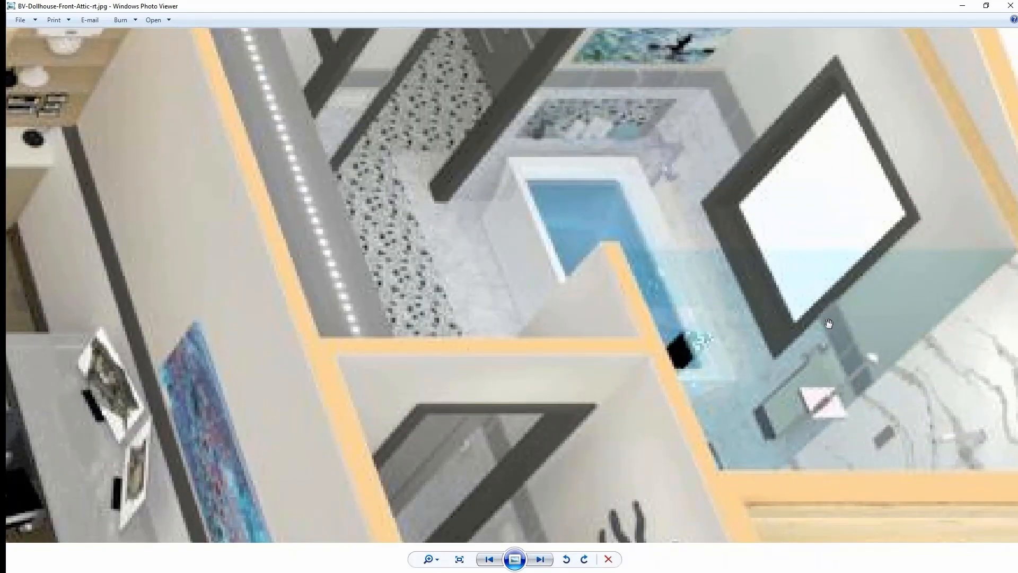
{"action": "scroll", "coordinate": [829, 324], "scroll_direction": "down", "scroll_amount": 5}
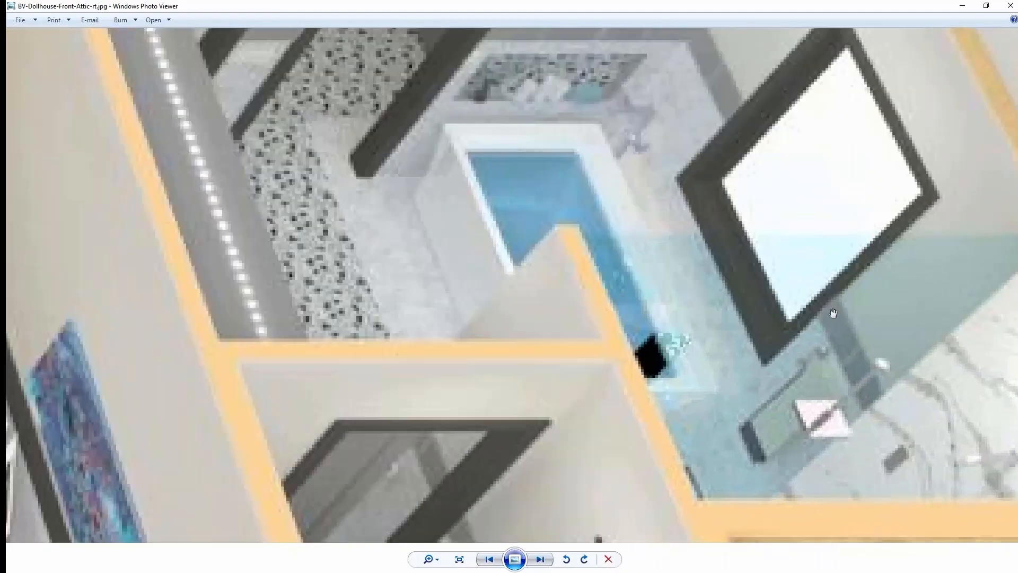
{"action": "scroll", "coordinate": [833, 313], "scroll_direction": "down", "scroll_amount": 4}
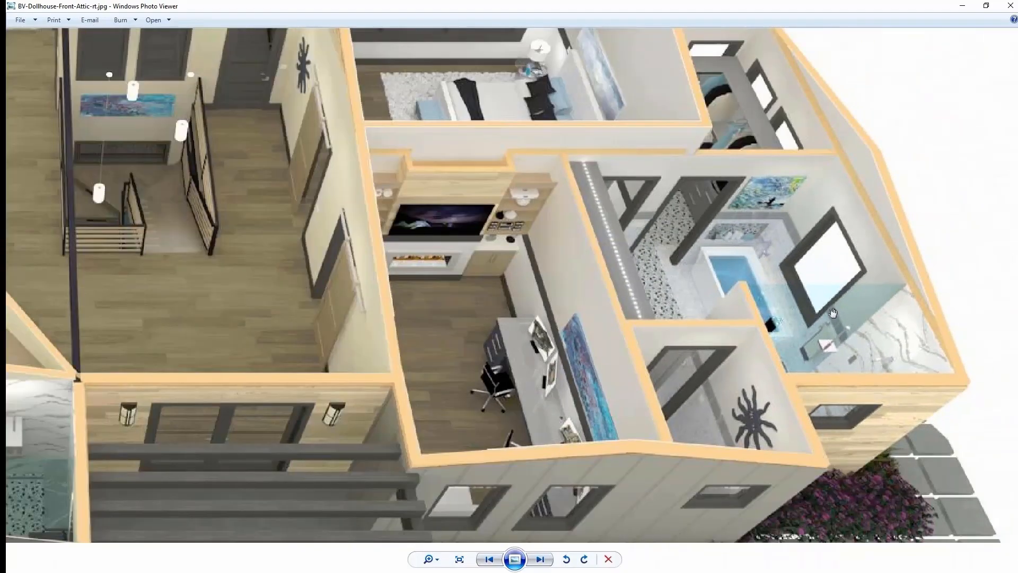
{"action": "scroll", "coordinate": [833, 313], "scroll_direction": "down", "scroll_amount": 3}
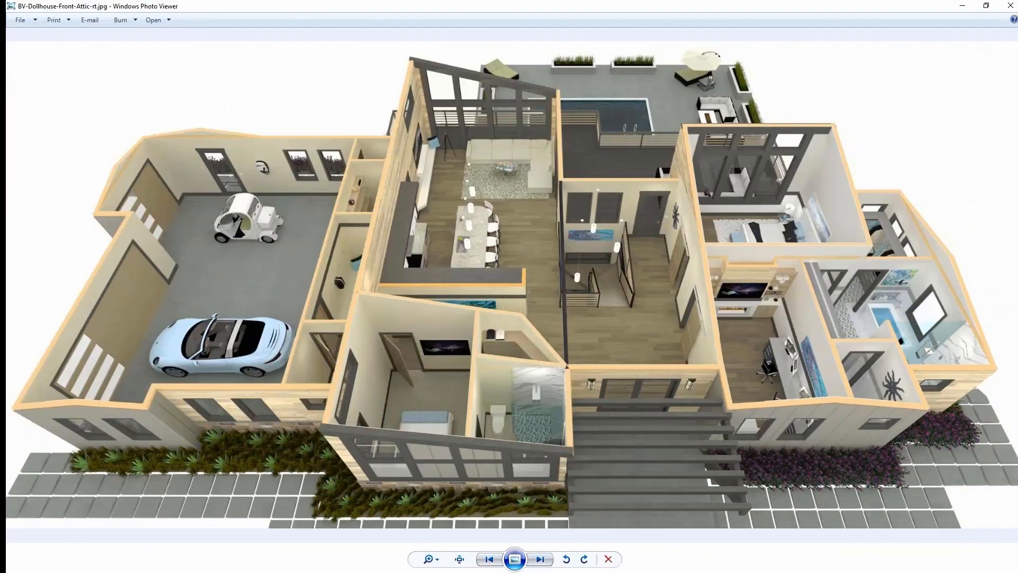
{"action": "left_click", "coordinate": [963, 6]}
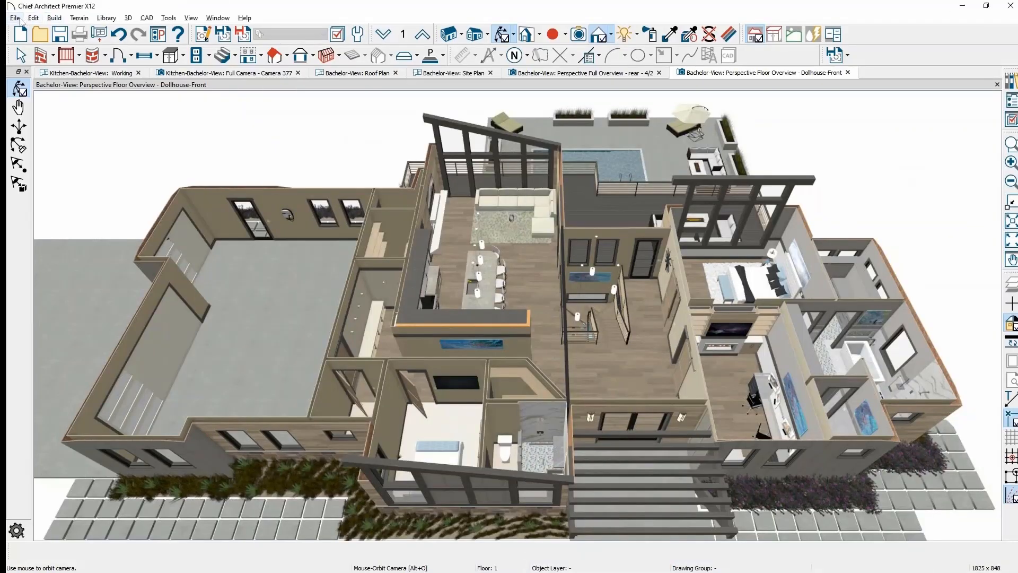
- Open the Export Picture dialog and set the image height to 1080 pixels
{"action": "left_click", "coordinate": [16, 18]}
{"action": "left_click", "coordinate": [69, 162]}
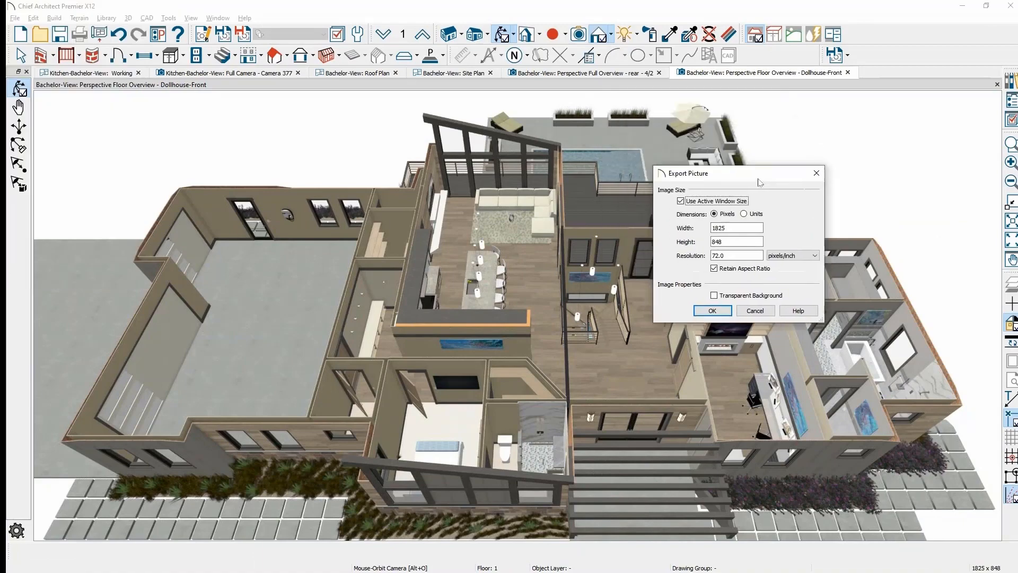
{"action": "left_click_drag", "start_coordinate": [754, 174], "coordinate": [830, 222]}
{"action": "double_click", "coordinate": [819, 282]}
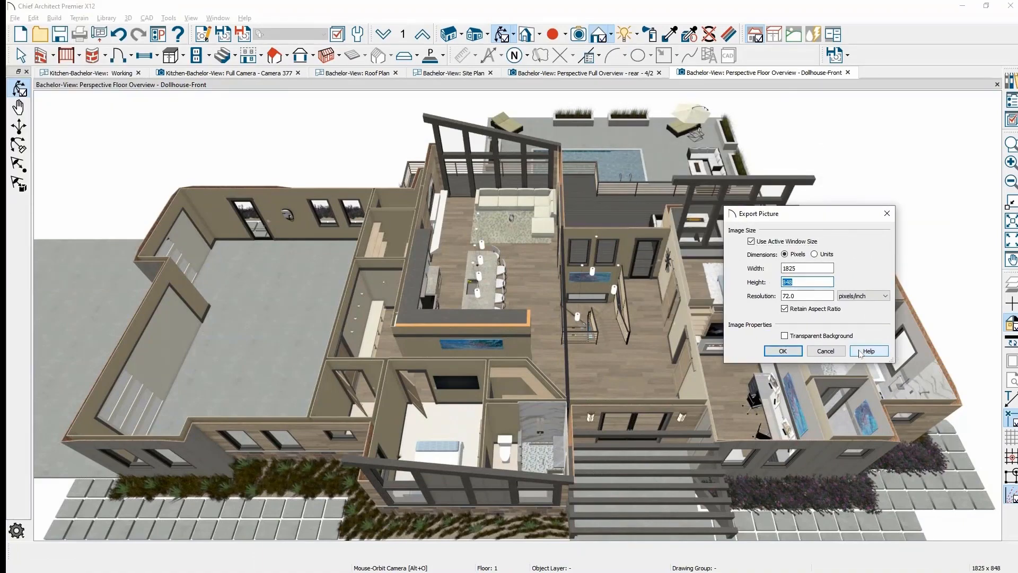
{"action": "type", "text": "1080"}
{"action": "key", "text": "Tab"}
- Change the height to 8096 so the width recalculates to 17424 pixels
{"action": "double_click", "coordinate": [816, 283]}
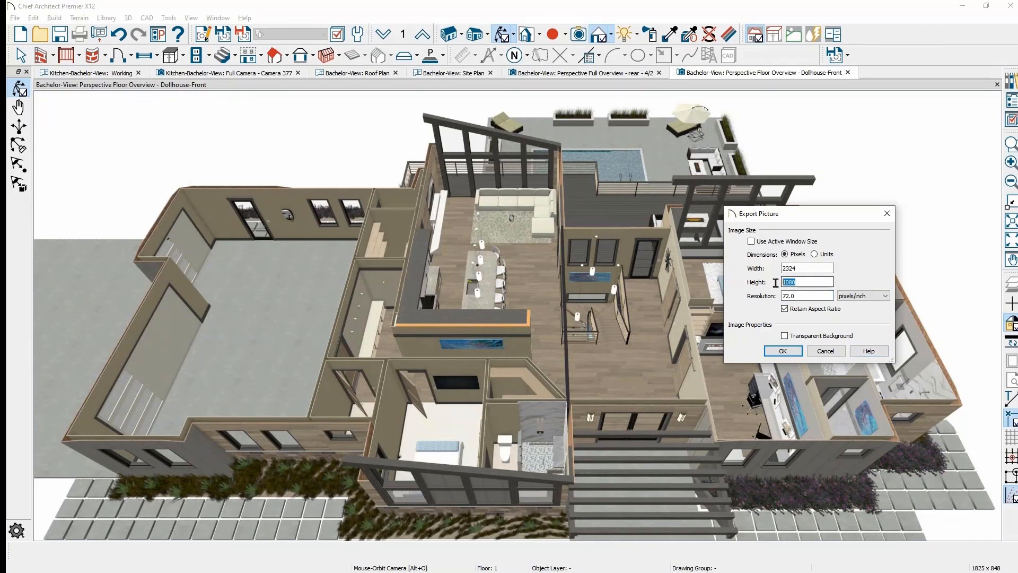
{"action": "type", "text": "8096"}
{"action": "key", "text": "Tab"}
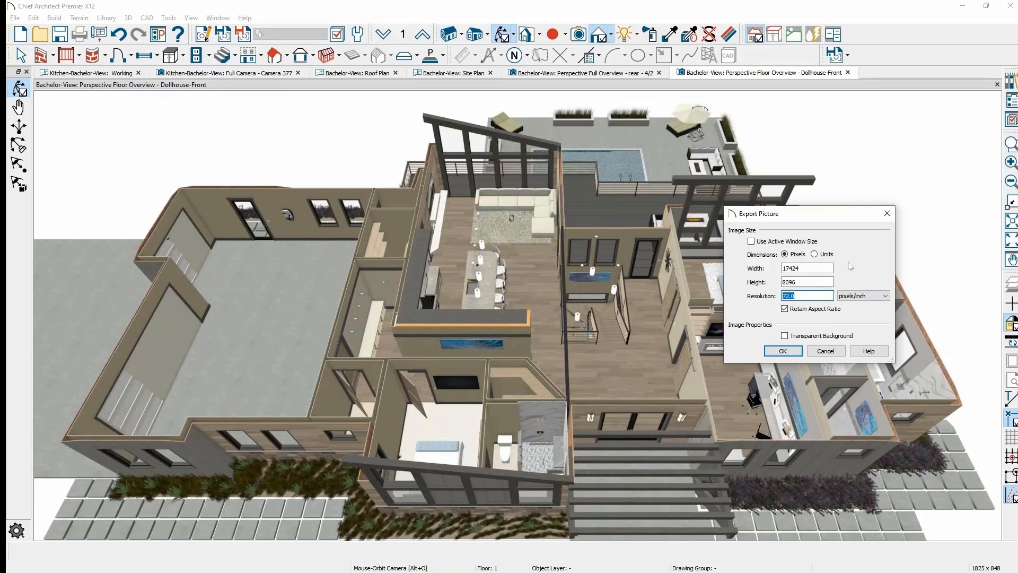
- Review the 72 pixels/inch resolution, then bring the 360° Panorama Renderings web page into view
{"action": "left_click", "coordinate": [816, 298]}
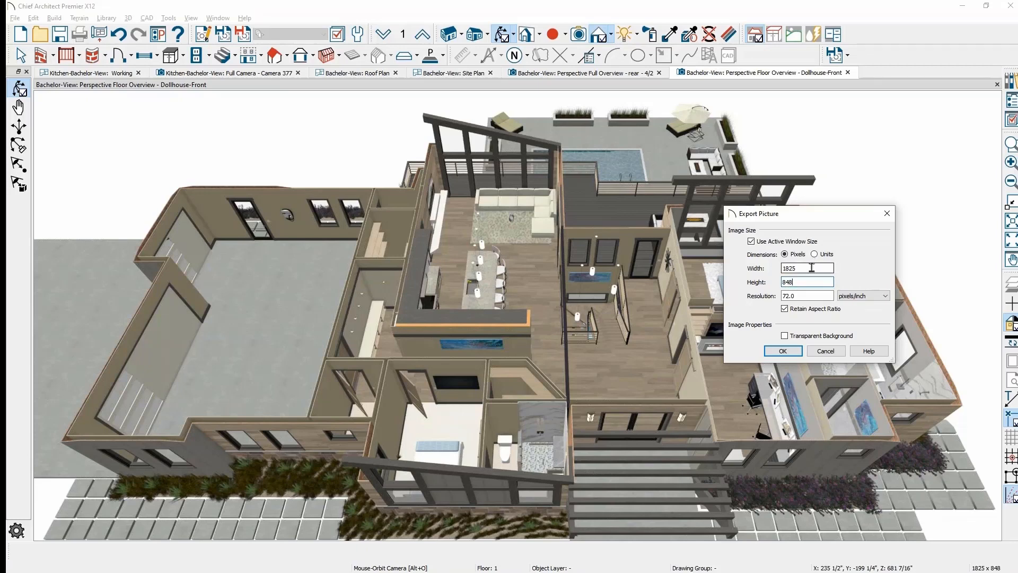
{"action": "left_click_drag", "start_coordinate": [805, 295], "coordinate": [777, 297]}
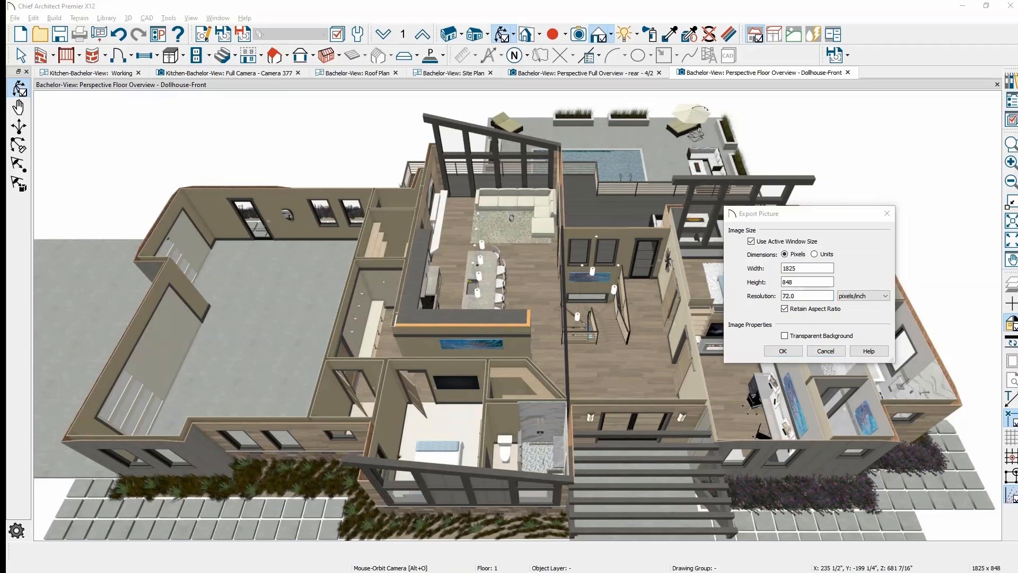
{"action": "left_click_drag", "start_coordinate": [1017, 88], "coordinate": [817, 56]}
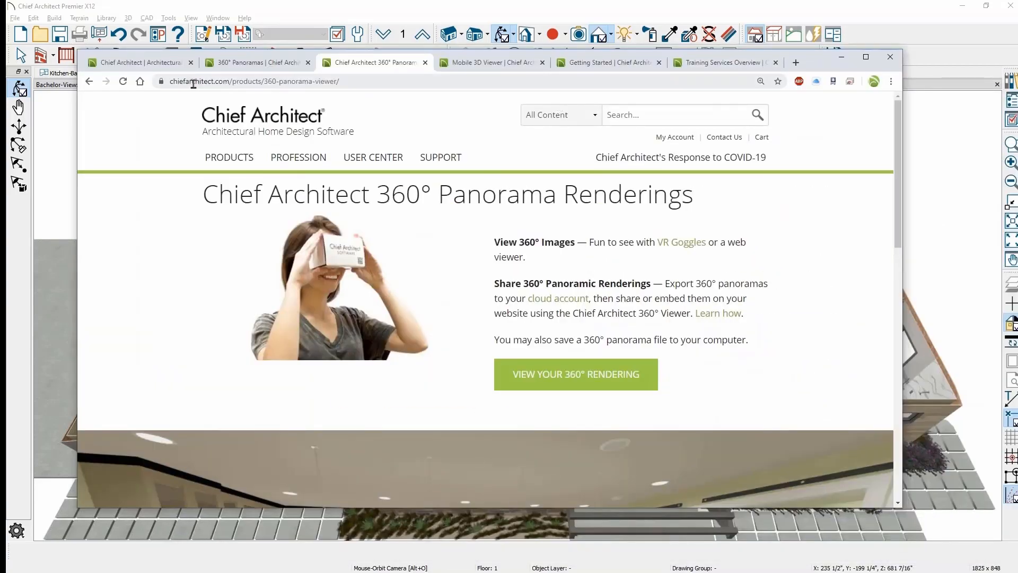
- Go from the Mobile 3D Viewer page to the Chief Architect My Account page
{"action": "left_click", "coordinate": [465, 62]}
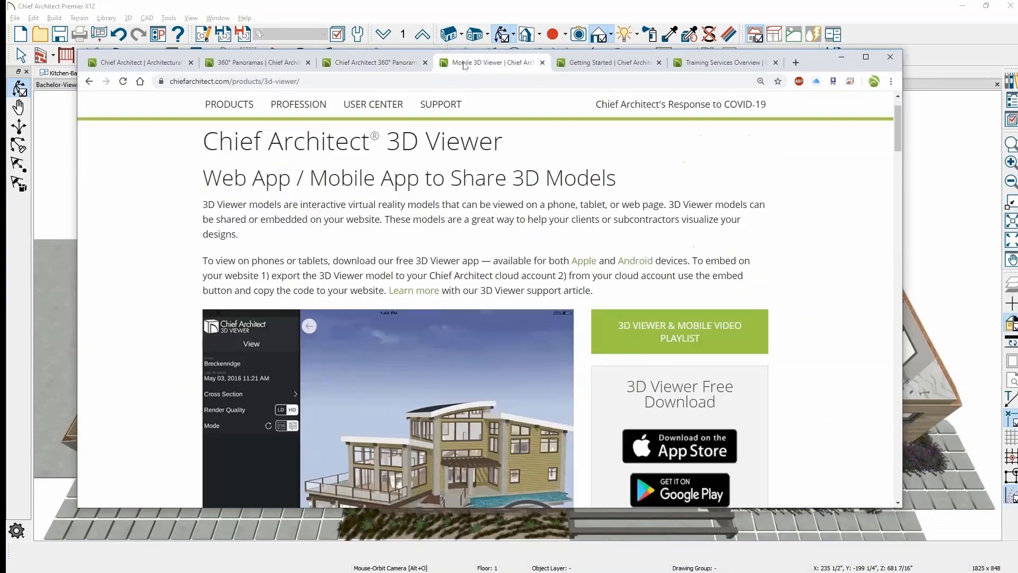
{"action": "left_click", "coordinate": [671, 108]}
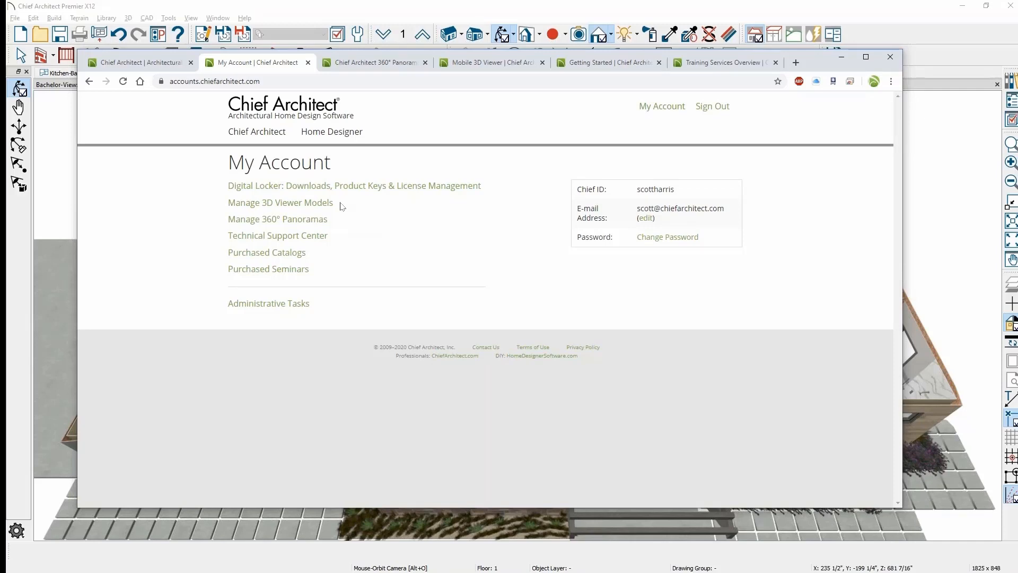
- Open Manage 360° Panoramas and preview the my-kit panorama
{"action": "left_click", "coordinate": [308, 226]}
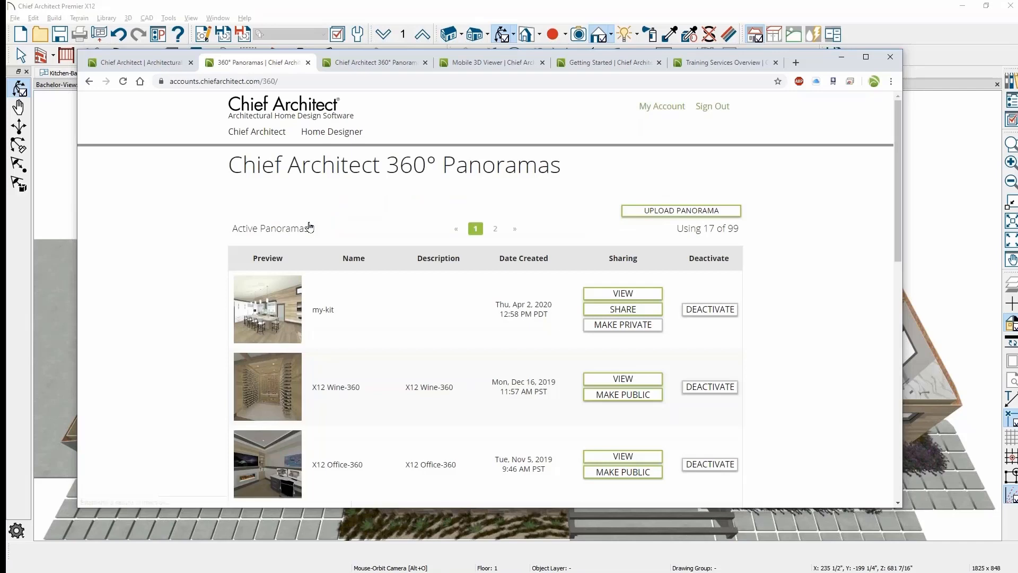
{"action": "left_click", "coordinate": [618, 295]}
{"action": "left_click", "coordinate": [800, 109]}
- Select the my-kit panorama's direct share link, then close the share panel
{"action": "left_click", "coordinate": [641, 308]}
{"action": "left_click", "coordinate": [509, 193]}
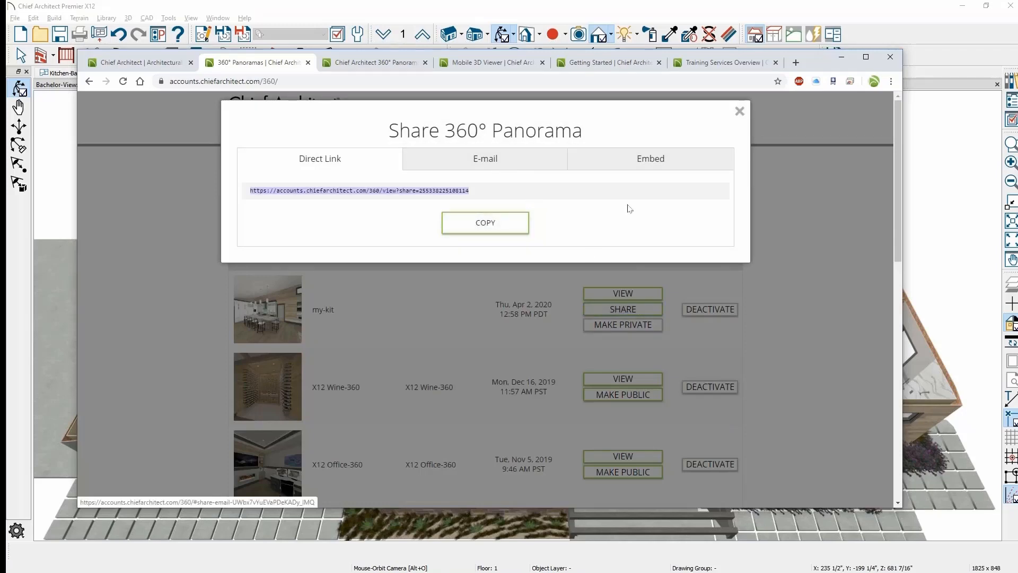
{"action": "left_click", "coordinate": [740, 112]}
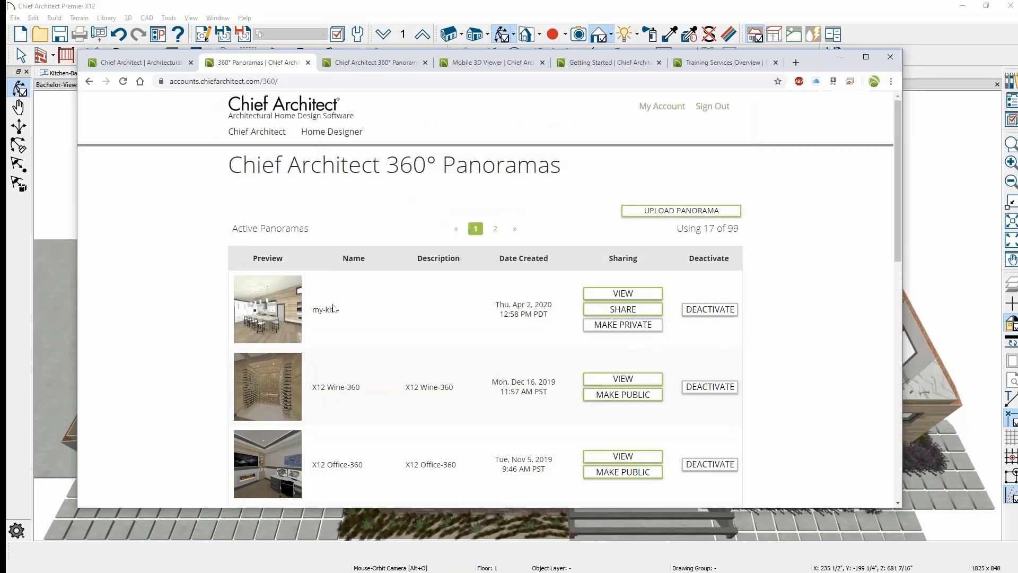